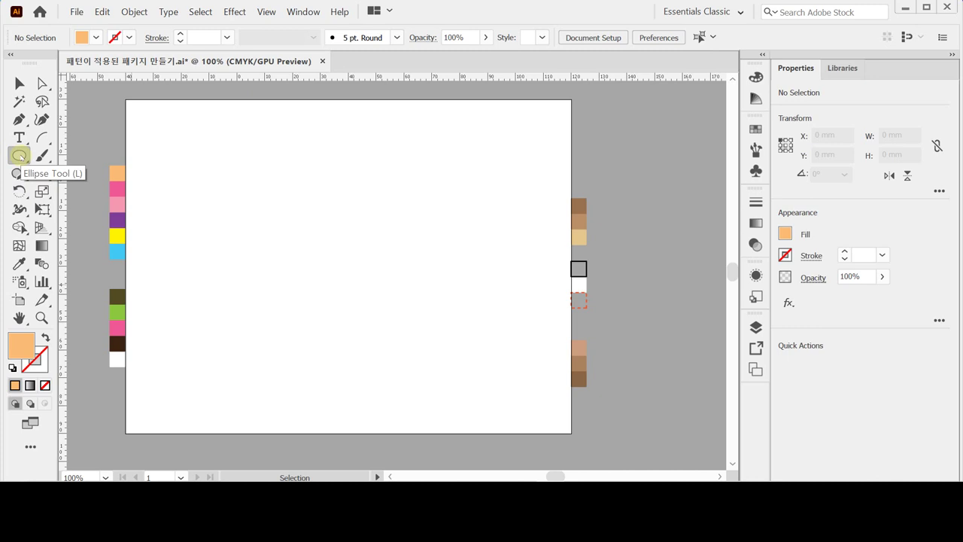
Place crossing horizontal and vertical guides in the artboard's upper-left area and draw a 35 × 35 mm circle centred on their intersection.
left_click_drag(63, 75, 235, 216)
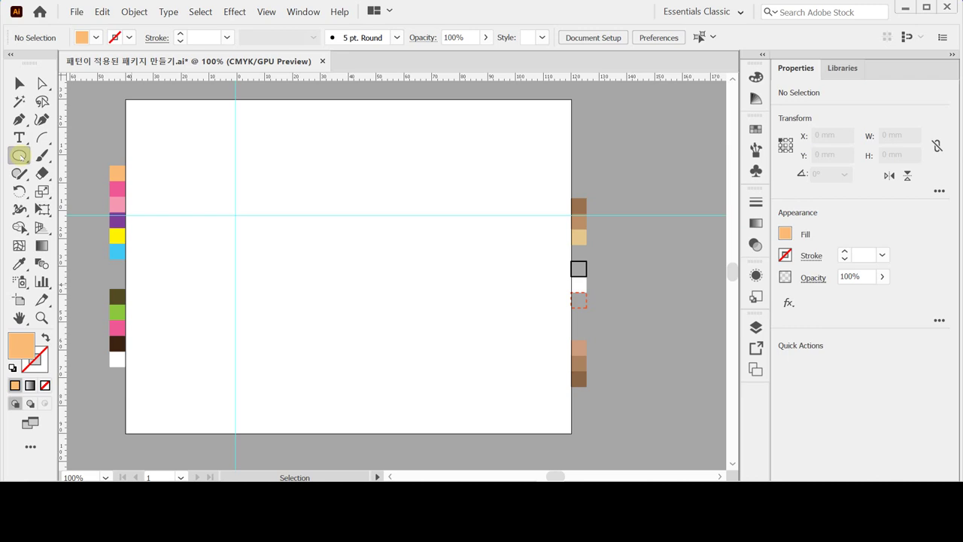
left_click(228, 216)
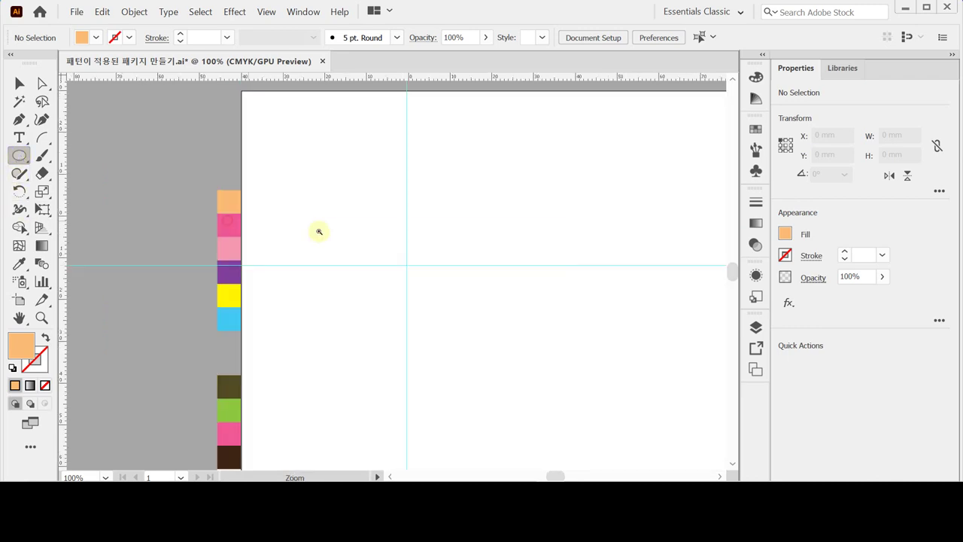
left_click(425, 258)
left_click_drag(398, 275, 331, 215)
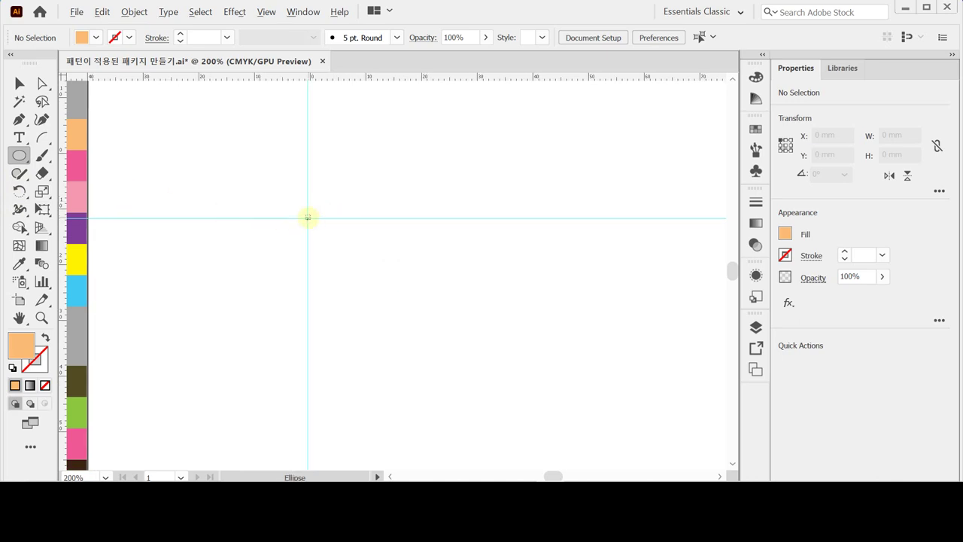
left_click_drag(308, 218, 308, 219)
left_click(308, 218)
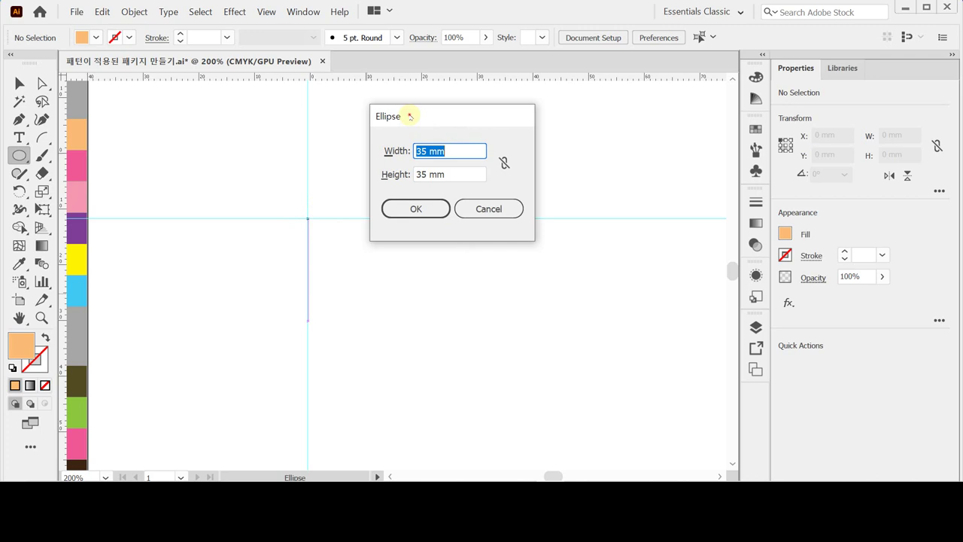
left_click_drag(411, 118, 417, 131)
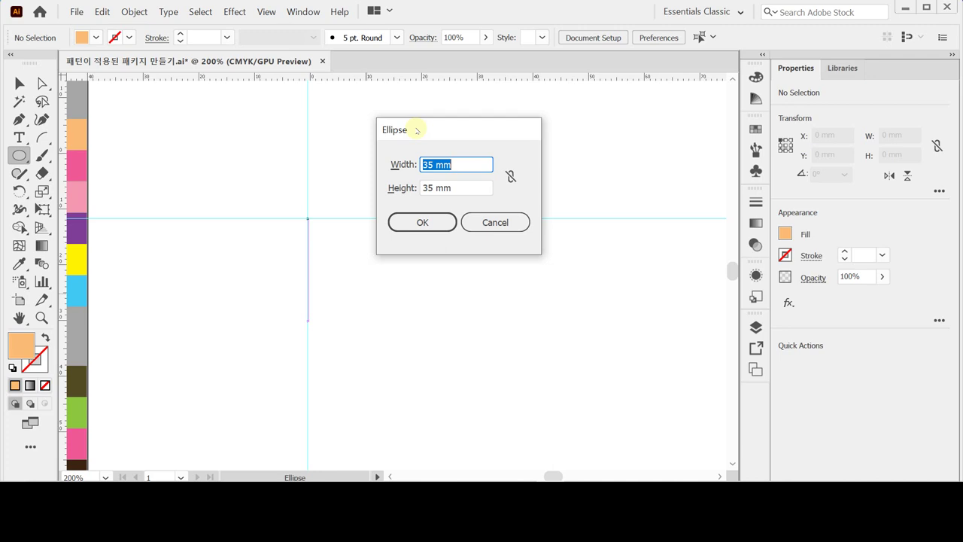
left_click(419, 221)
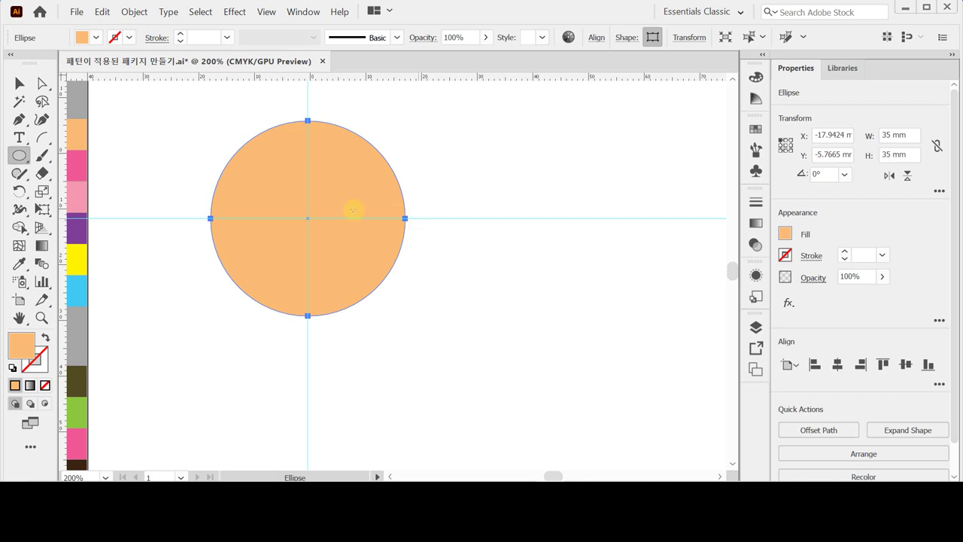
Create a copy of the orange circle scaled uniformly to 80% and fill it with the dark pink colour swatch.
key("ctrl")
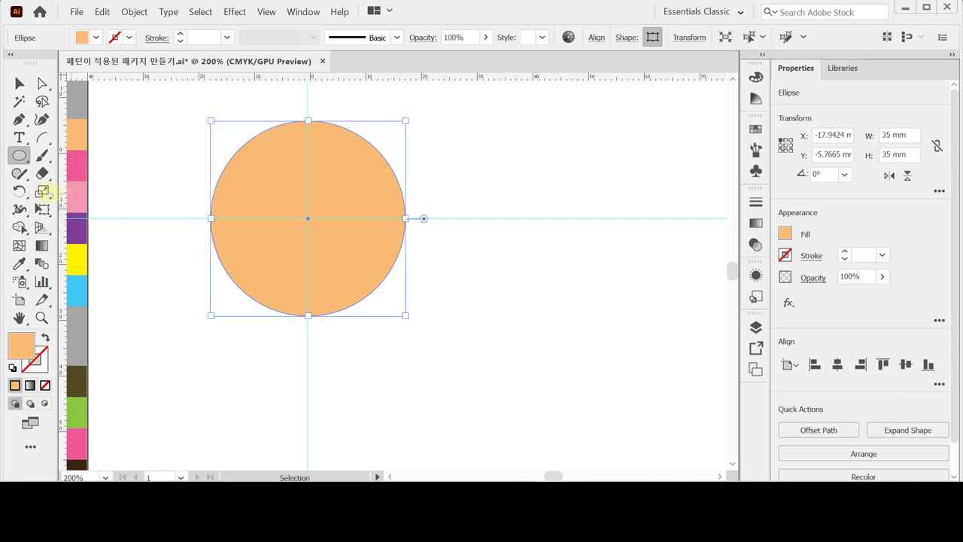
double_click(42, 191)
left_click(474, 94)
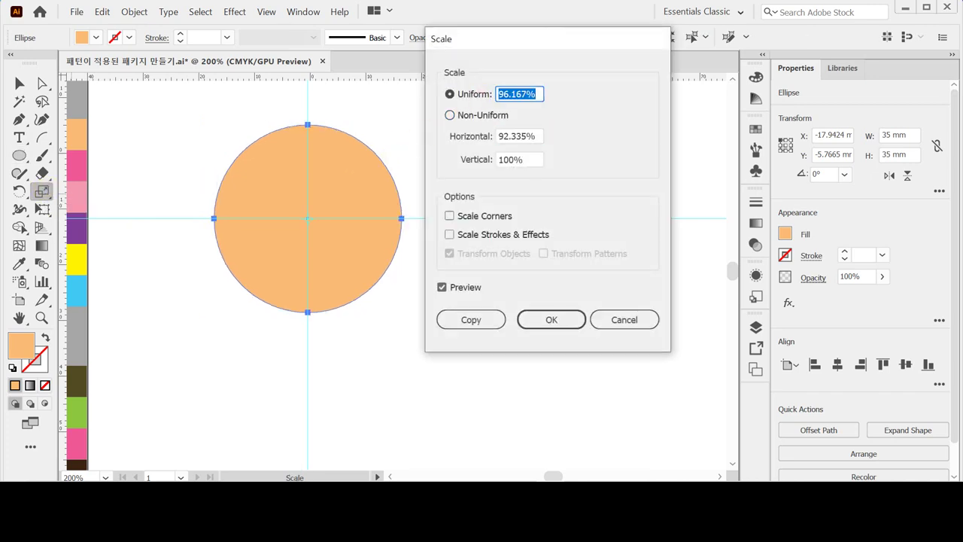
type("80")
key("Tab")
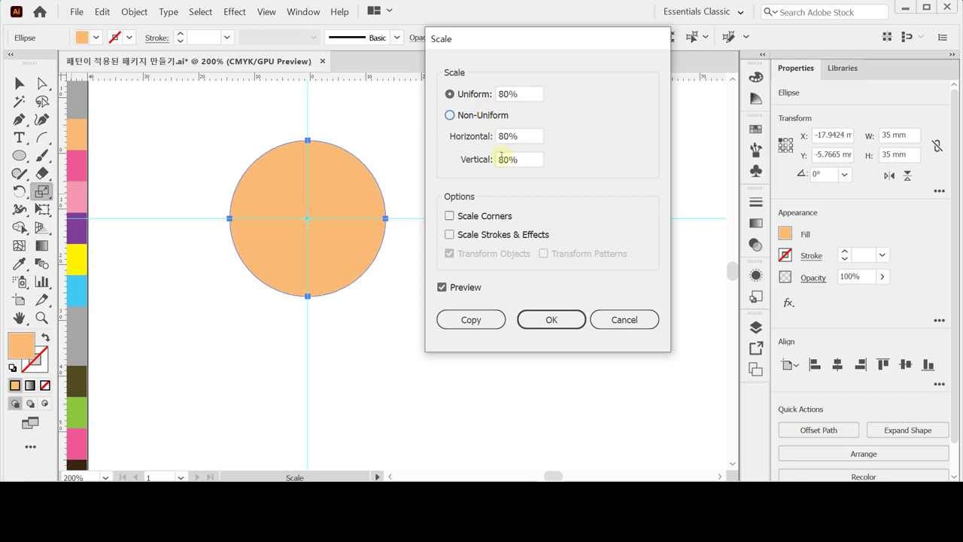
left_click(474, 322)
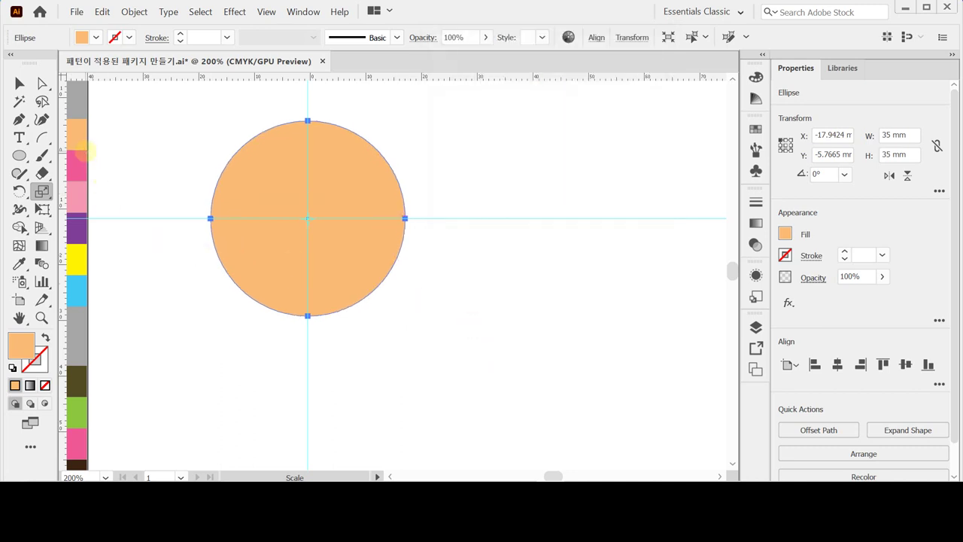
key("i")
left_click(78, 166)
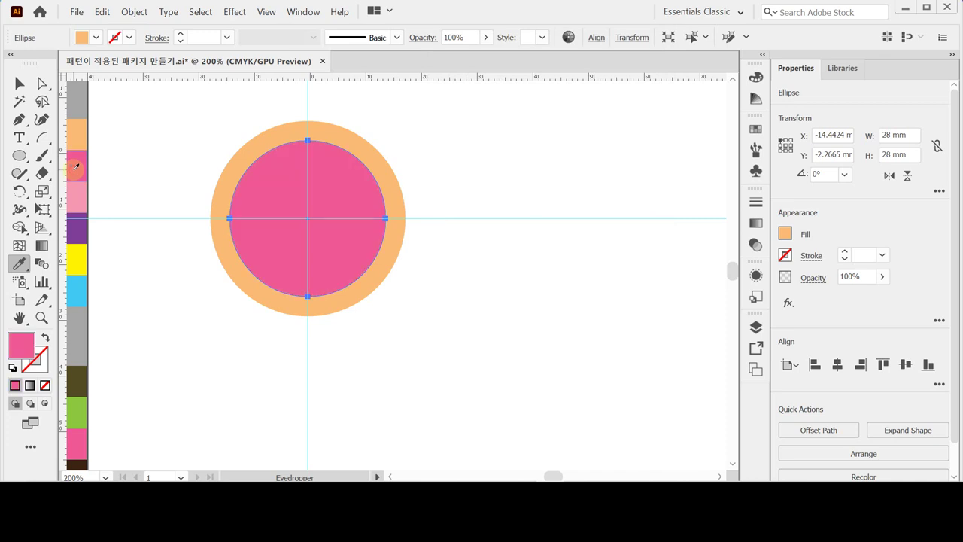
Try a Zig Zag effect on the pink circle with 2.82 mm absolute size, 6 ridges per segment and smooth points.
key("e")
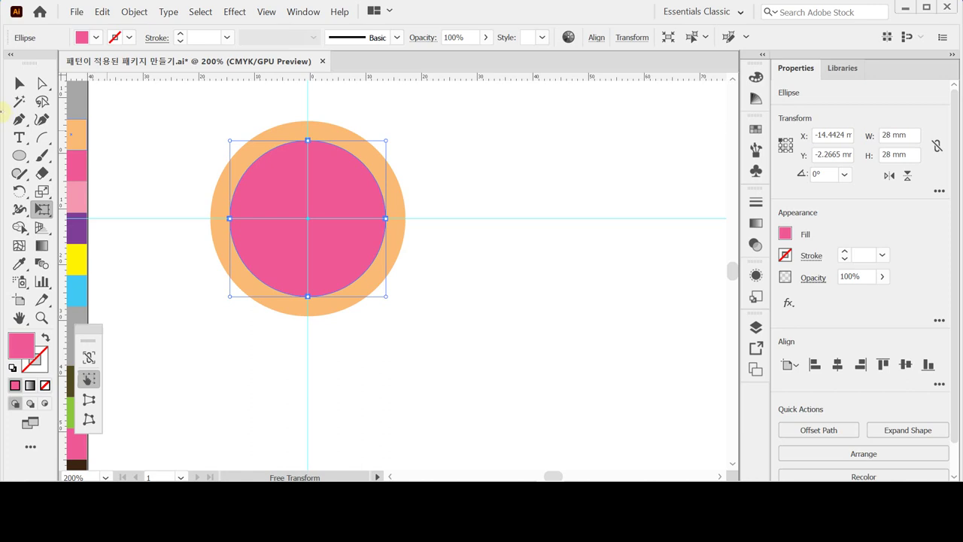
left_click(234, 12)
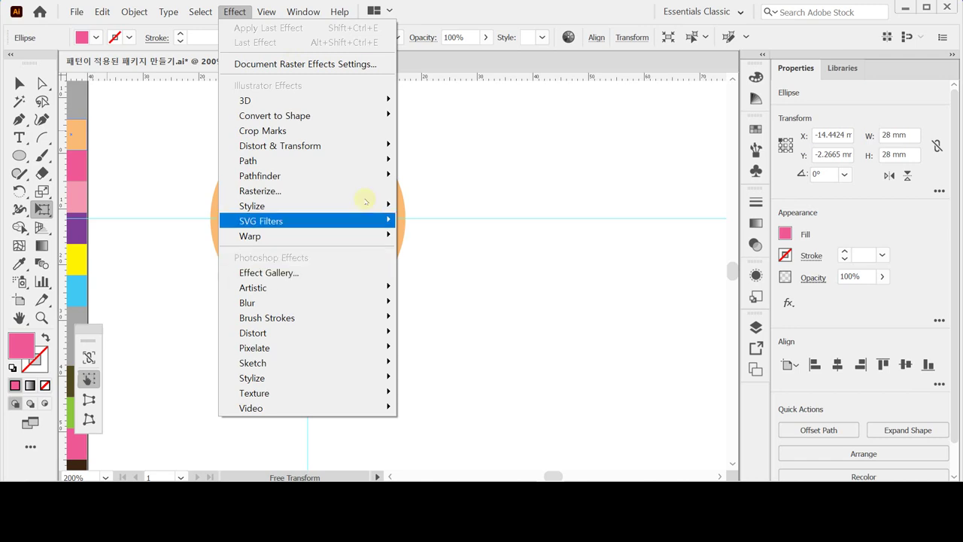
mouse_move(338, 146)
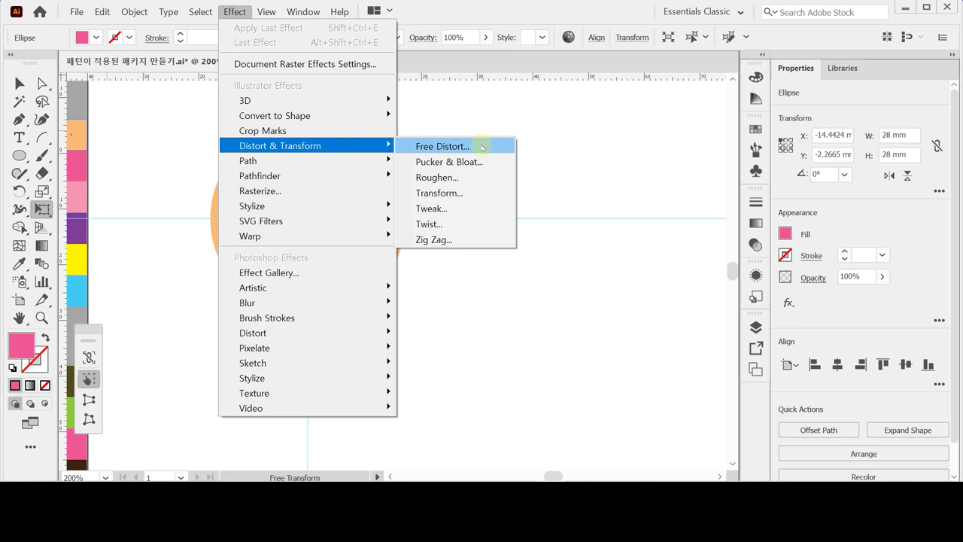
left_click(475, 240)
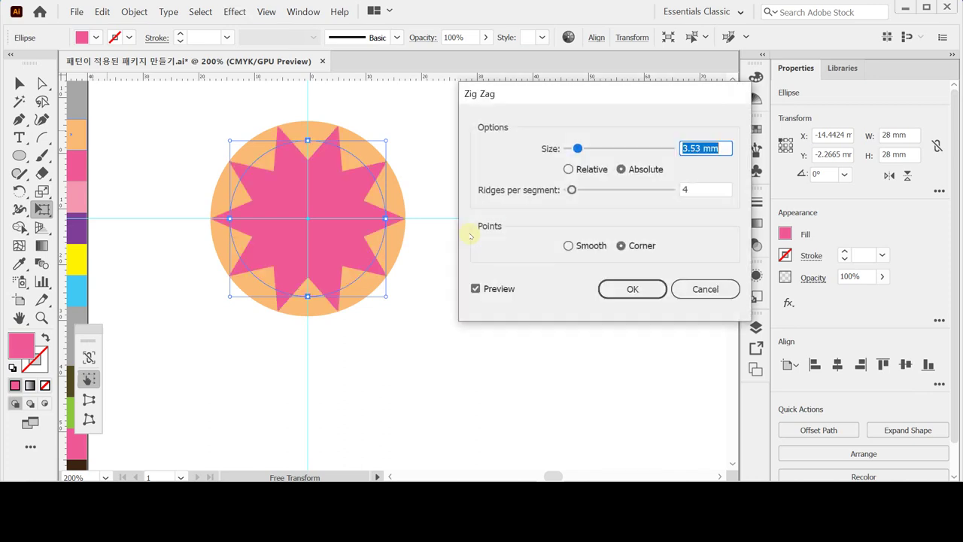
left_click_drag(487, 94, 458, 133)
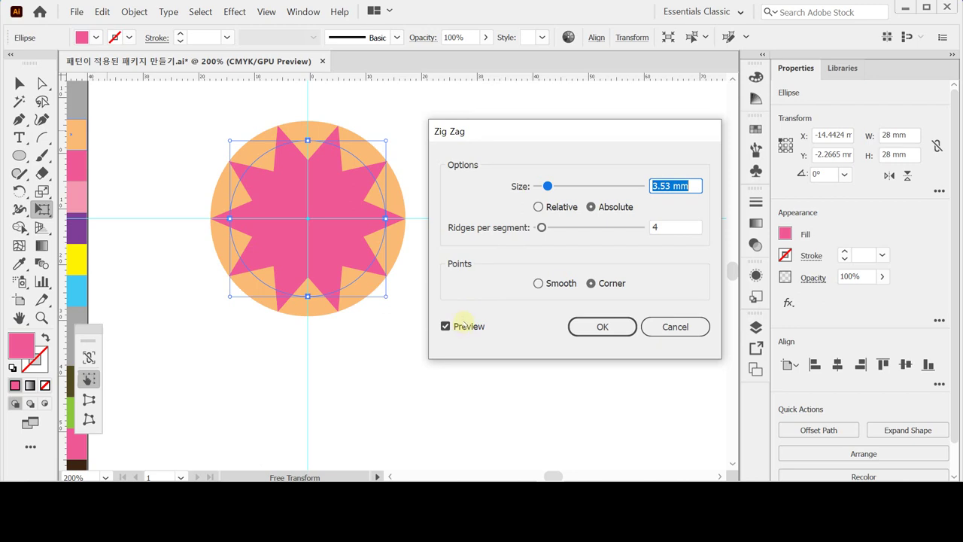
mouse_move(548, 186)
left_mouse_down()
mouse_move(567, 186)
mouse_move(545, 186)
left_mouse_up()
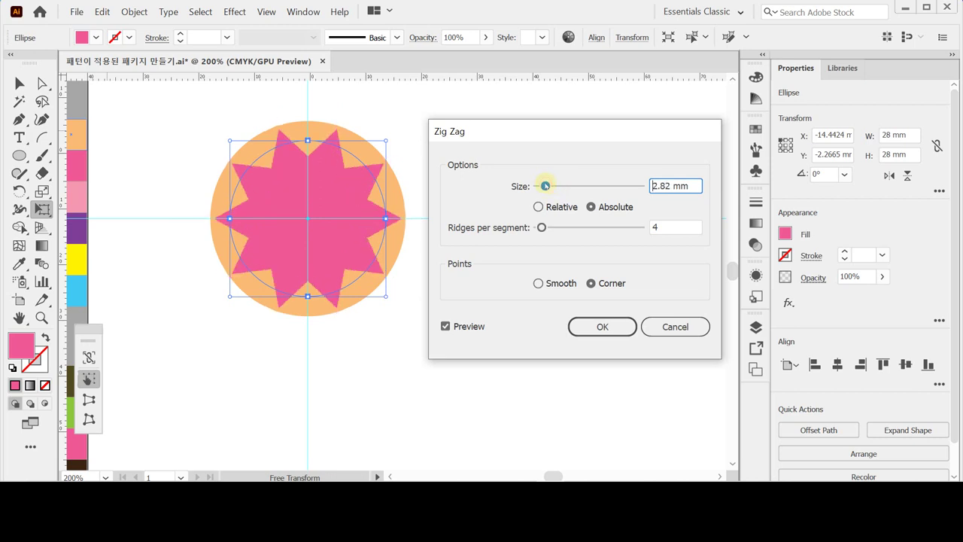
left_click(559, 228)
left_click_drag(568, 228, 543, 228)
left_click(539, 282)
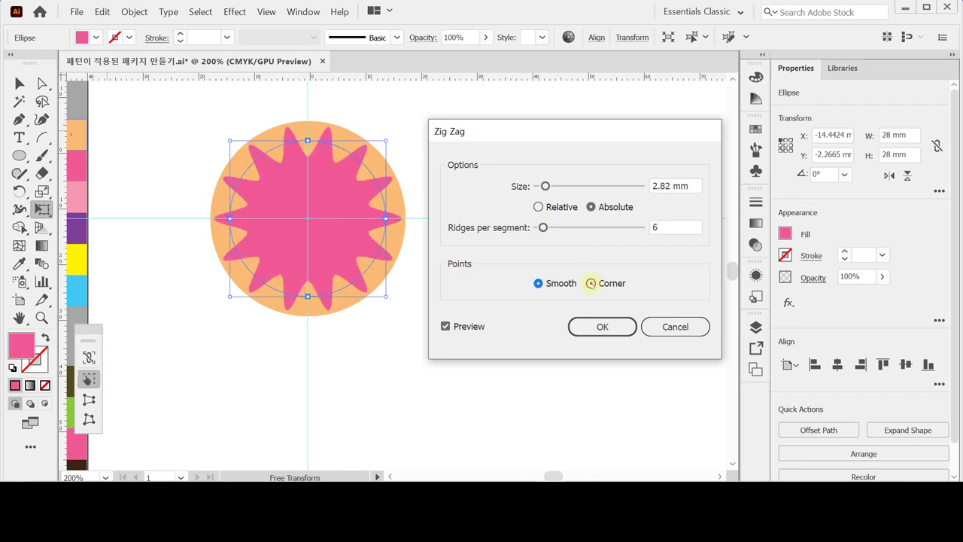
left_click(591, 283)
left_click(541, 283)
Set the Zig Zag size to 1 mm and ridges per segment to 5 with smooth points, and apply the effect.
left_click(686, 185)
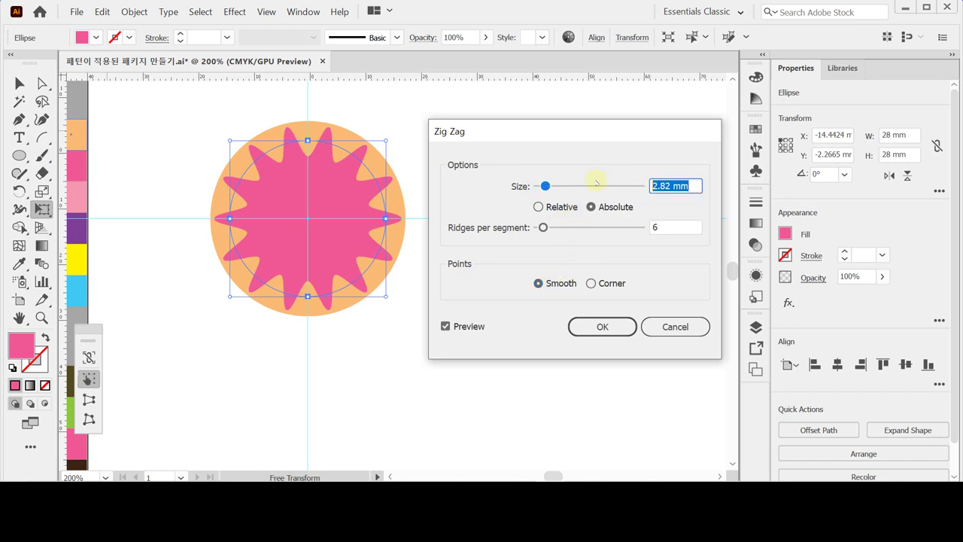
type("5")
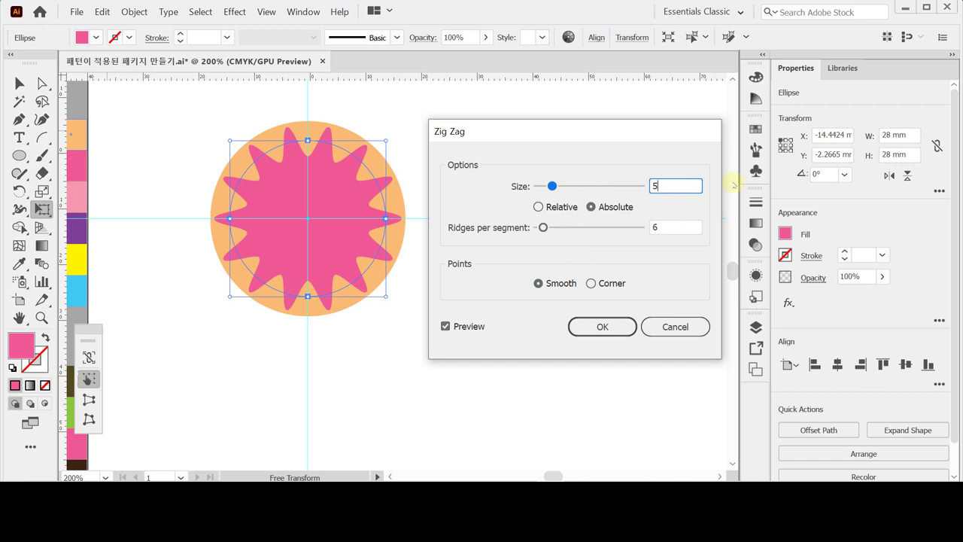
key("BackSpace")
type("1")
key("Tab")
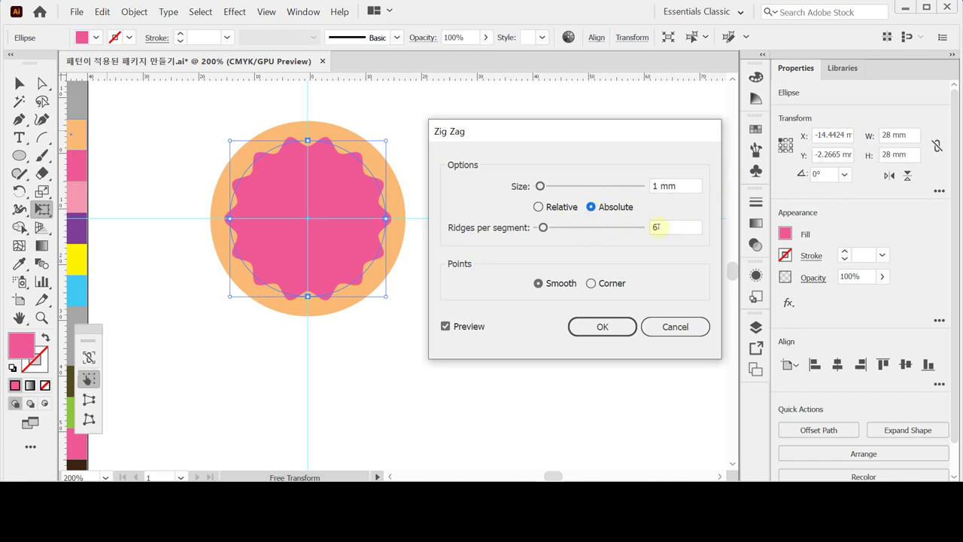
left_click_drag(666, 226, 611, 230)
type("5")
left_click(592, 283)
left_click(553, 282)
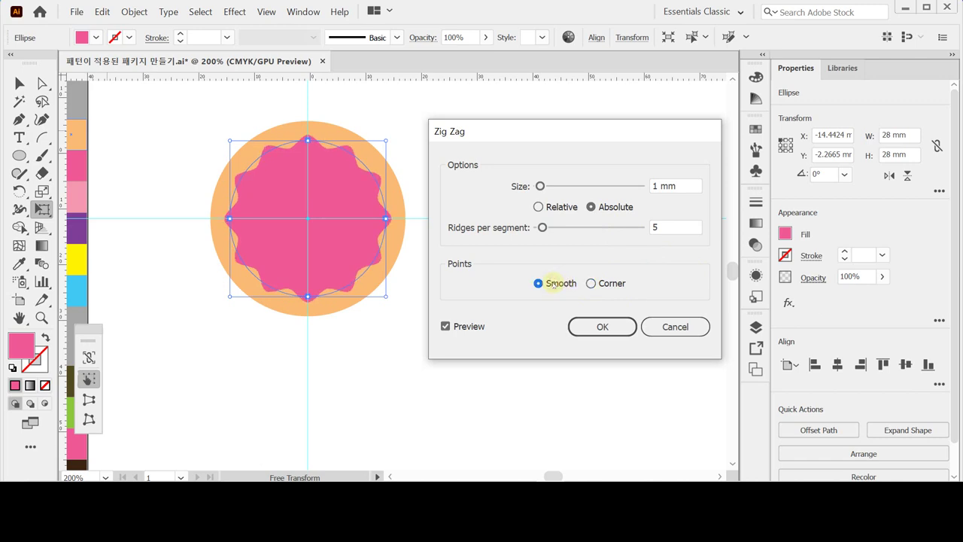
left_click(600, 326)
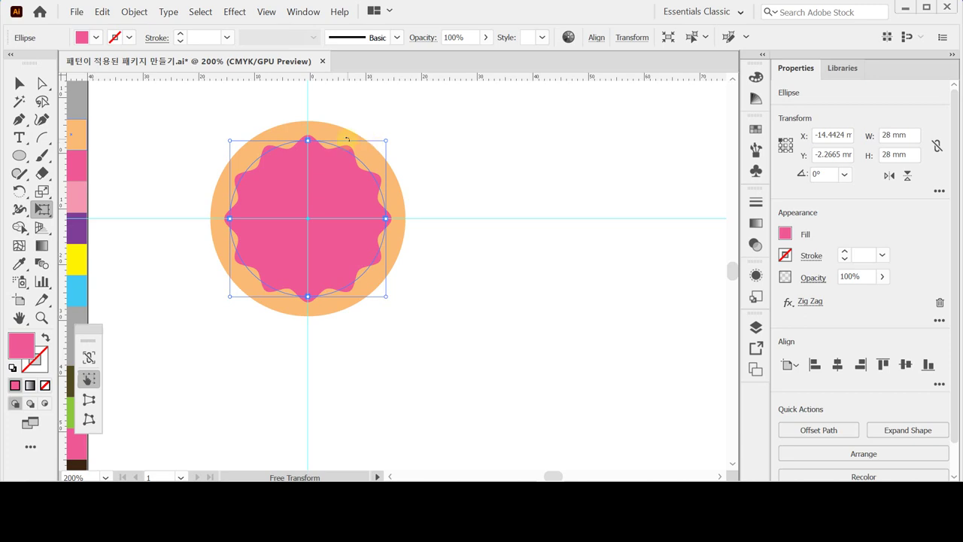
Inspect the pink circle's underlying path in outline view and return to the coloured preview.
key("v")
key("ctrl+y")
key("e")
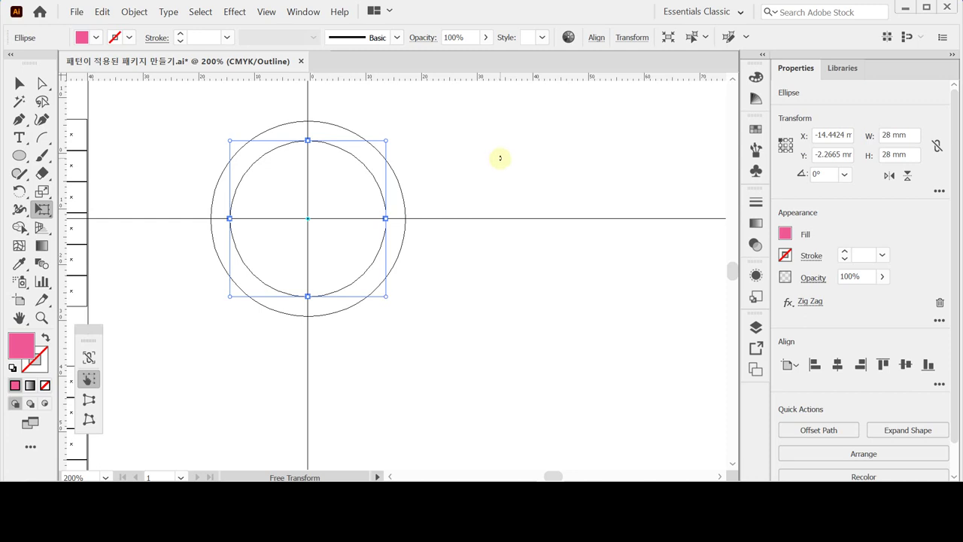
key("v")
key("ctrl+y")
key("e")
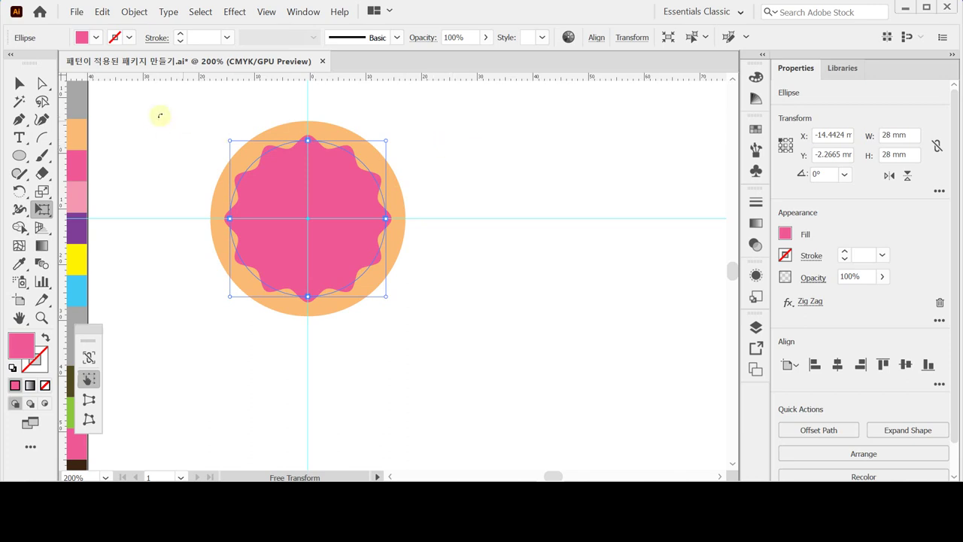
Expand the pink shape's Zig Zag appearance into a real path and check its wavy contour in outline view.
left_click(132, 11)
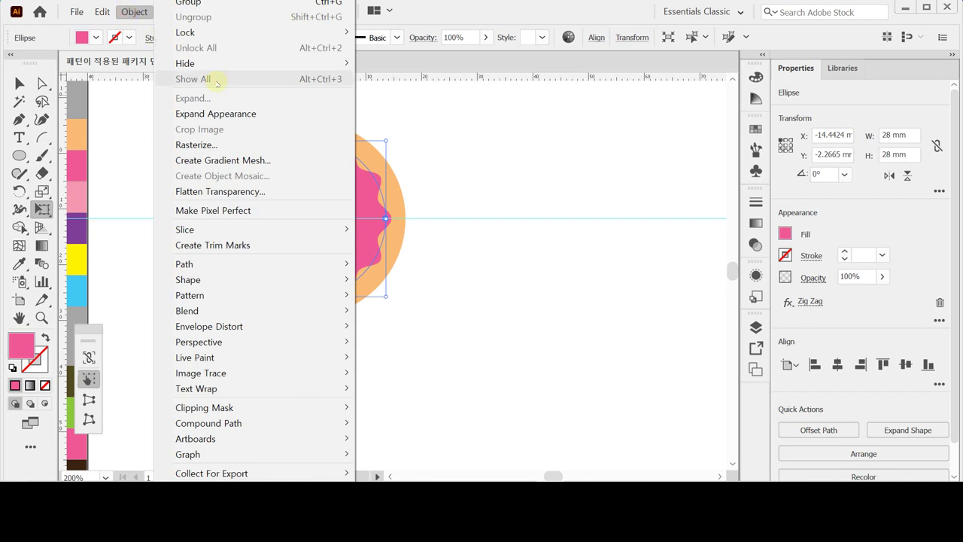
left_click(235, 113)
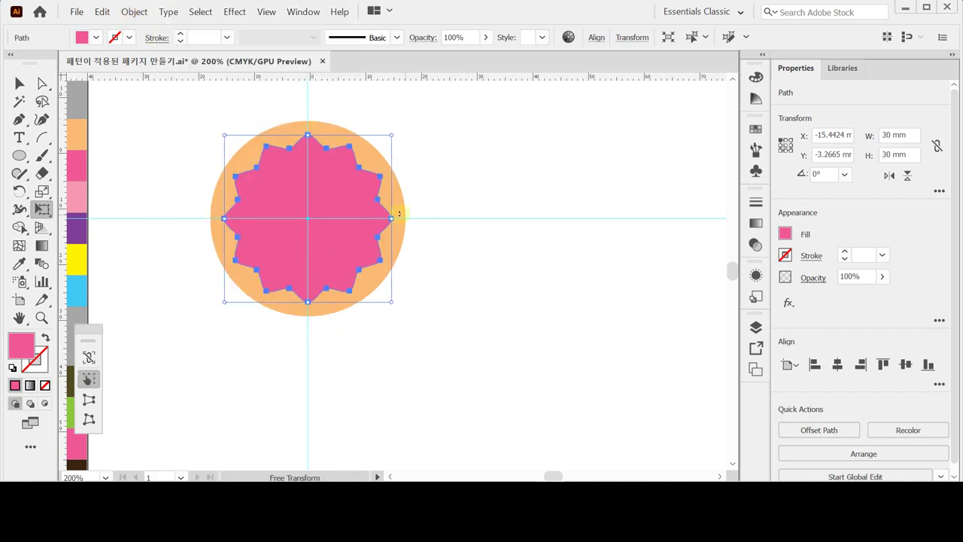
key("v")
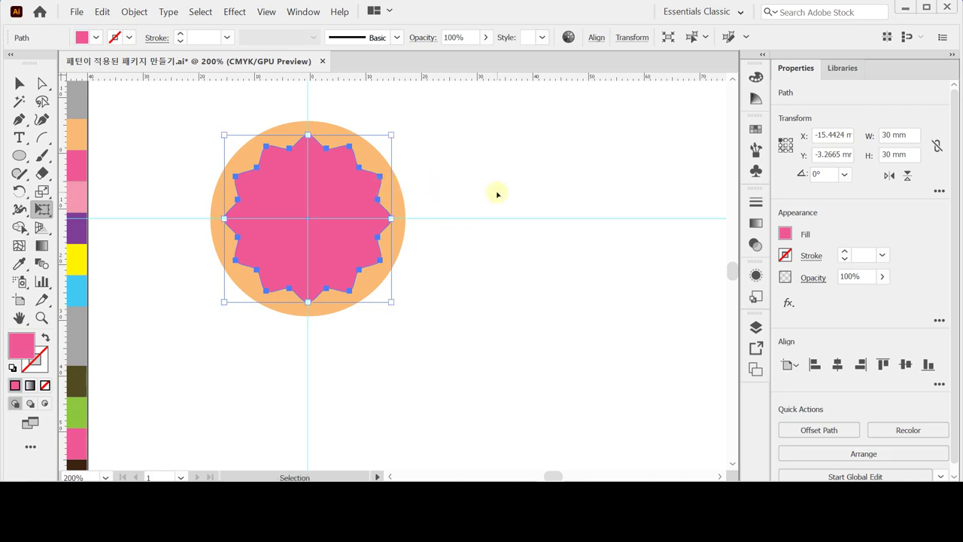
key("e")
key("v")
key("ctrl+y")
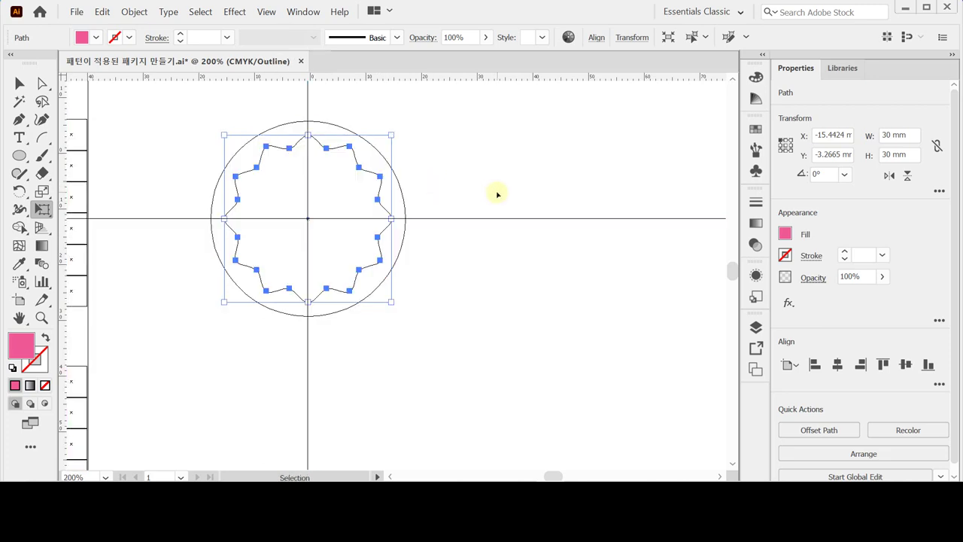
left_click(552, 196)
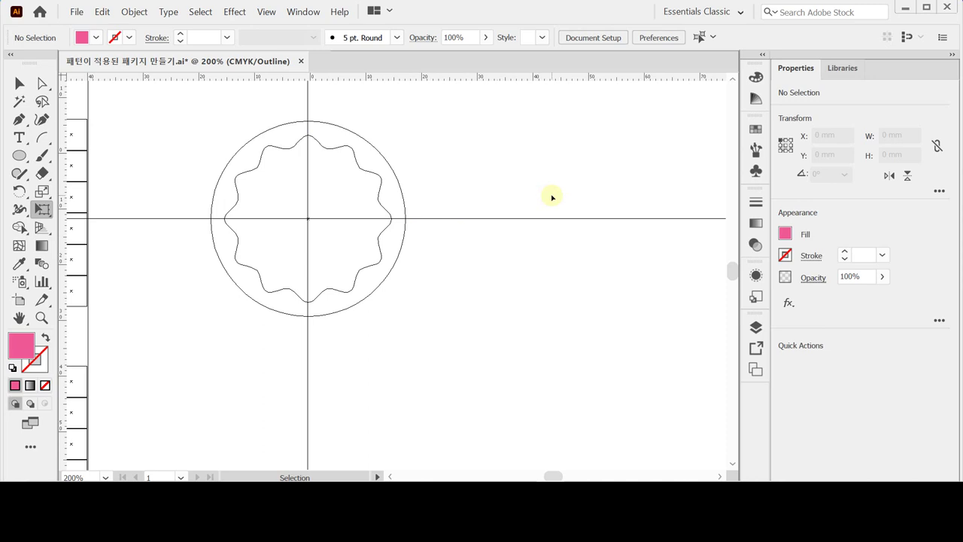
key("ctrl+y")
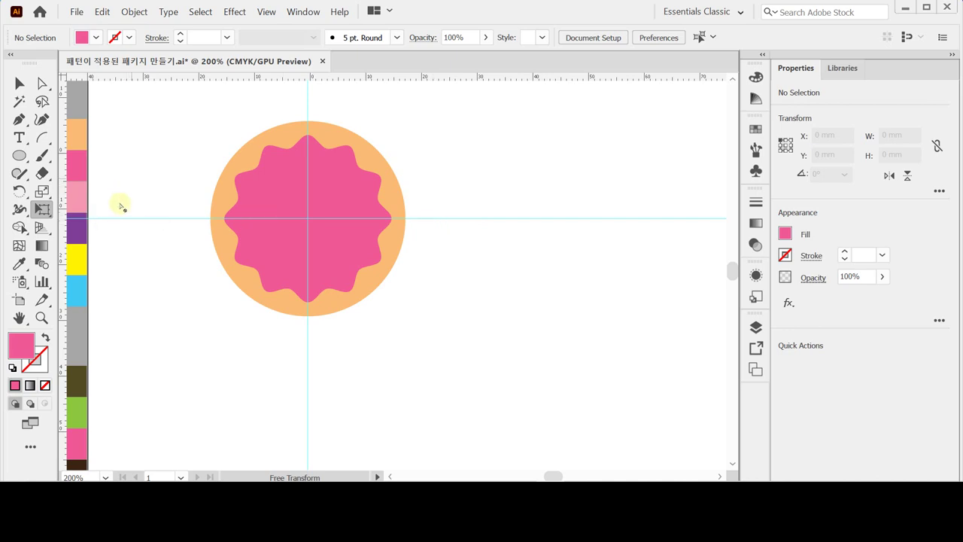
Draw a 17 mm by 17 mm circle centred on the crossing of the guides, over the wavy pink shape.
key("l")
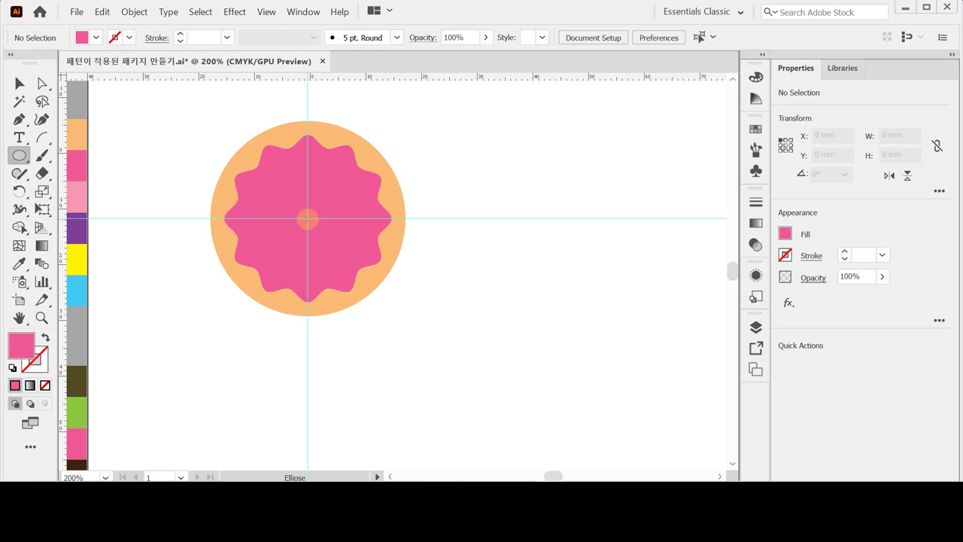
left_click(308, 218)
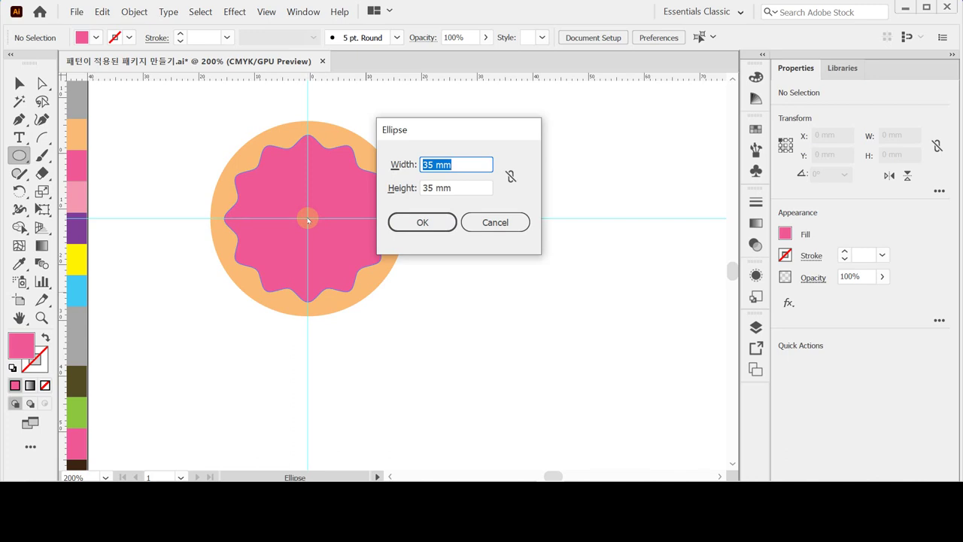
type("17")
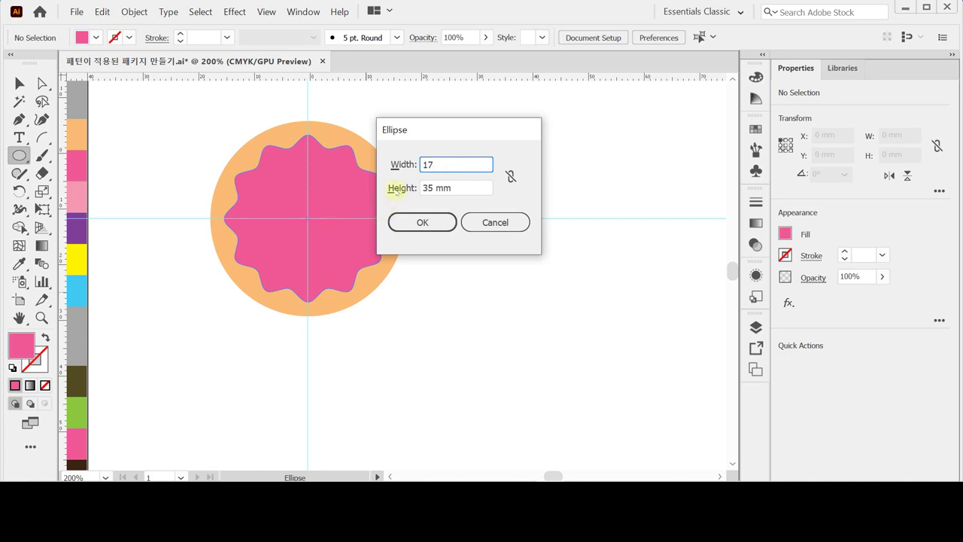
left_click(396, 190)
type("17")
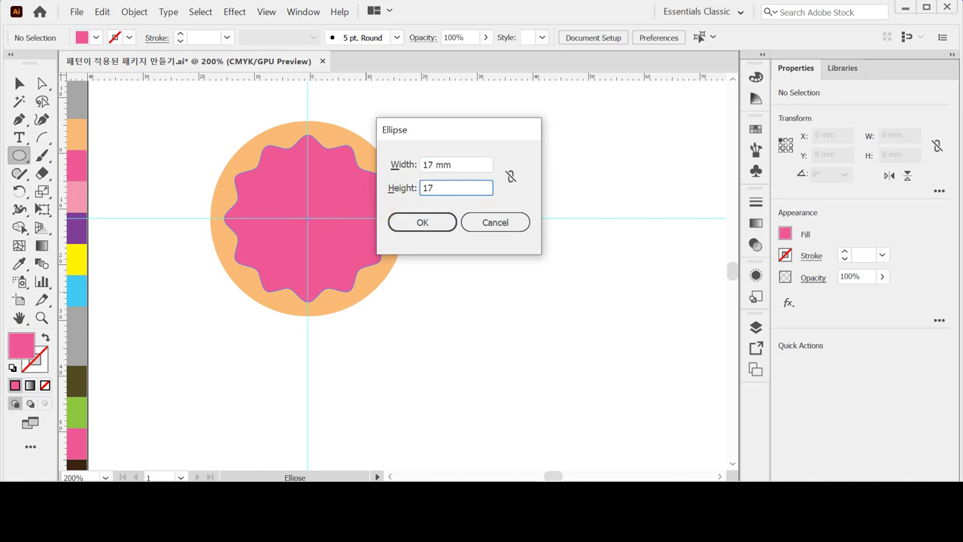
key("Return")
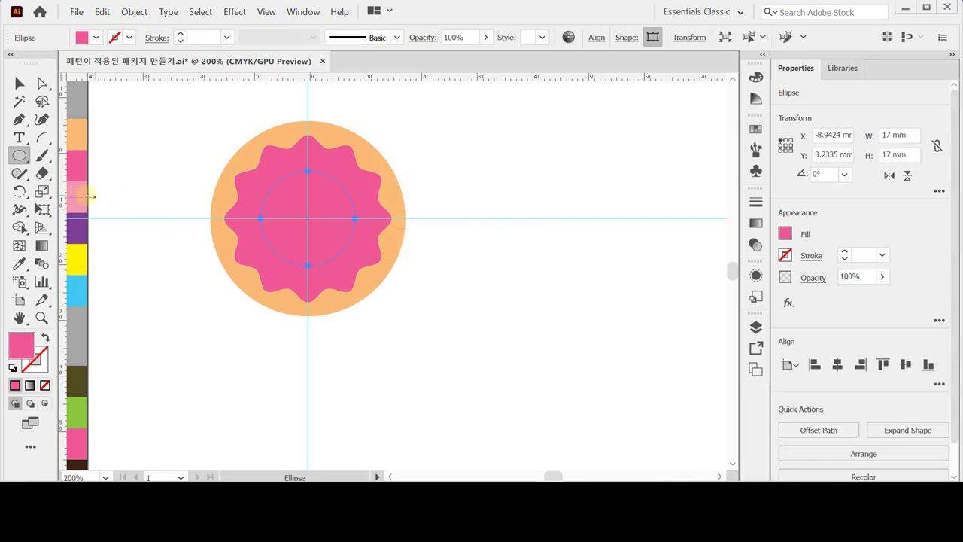
Fill the 17 mm circle with the light pink sampled from the colour strip.
key("i")
left_click(82, 196)
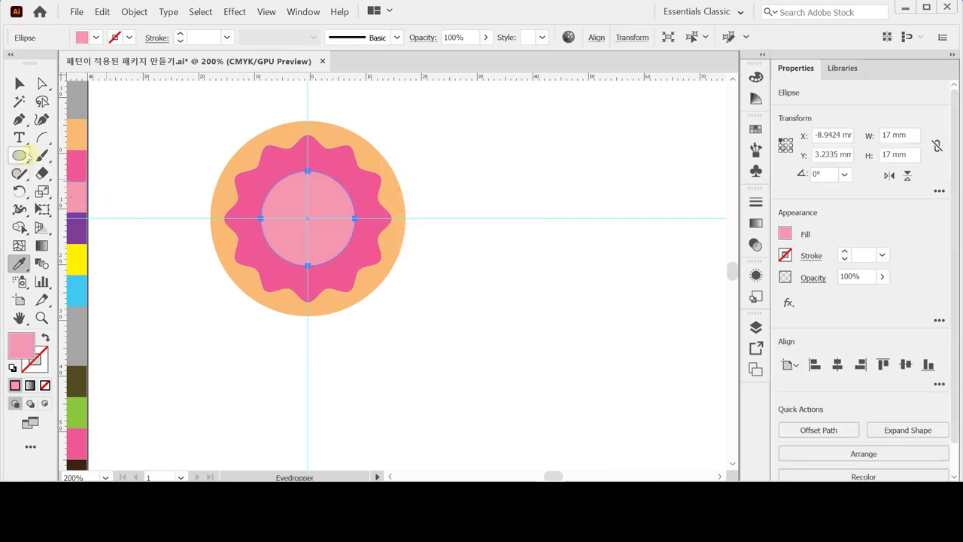
left_click(42, 155)
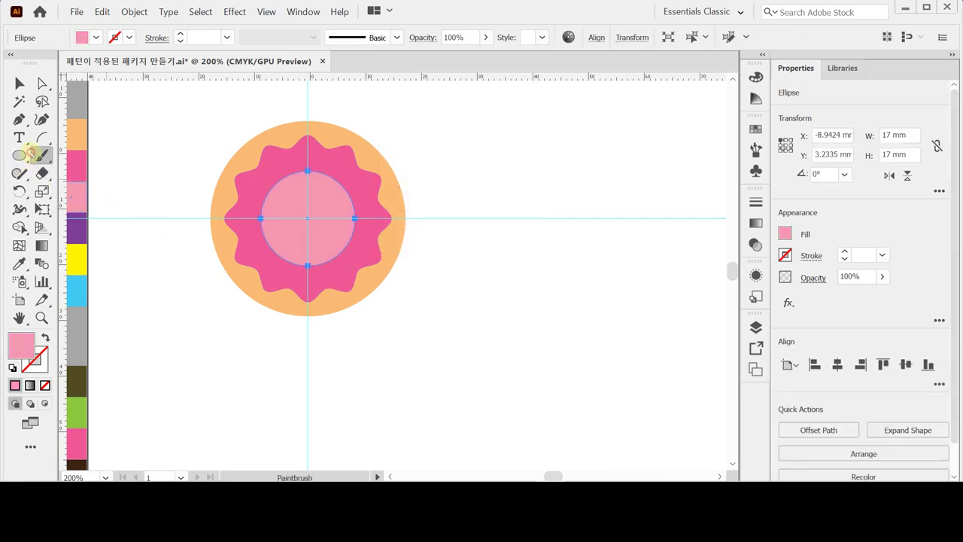
Select the orange circle, wavy pink shape and light pink circle together and align their centres horizontally and vertically.
key("v")
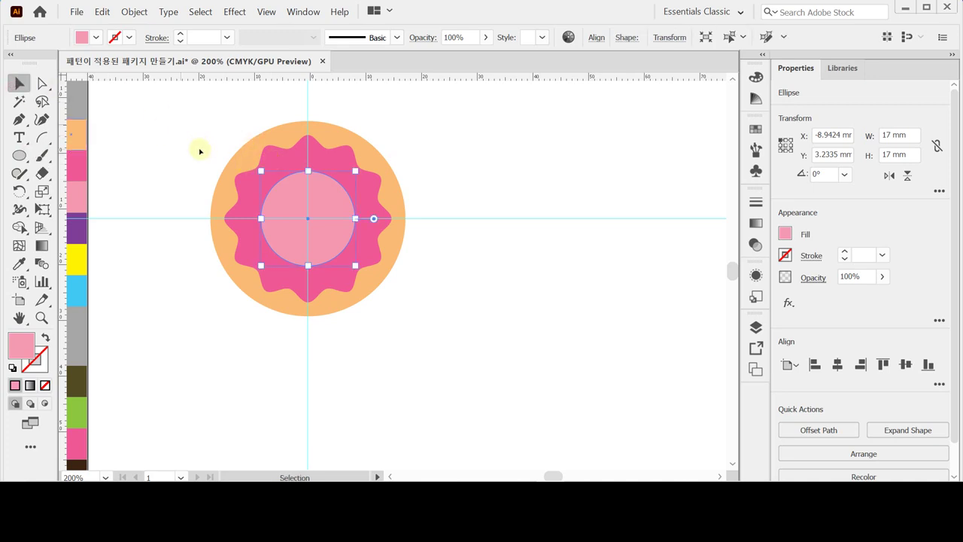
left_click(192, 130)
left_click_drag(190, 128, 432, 232)
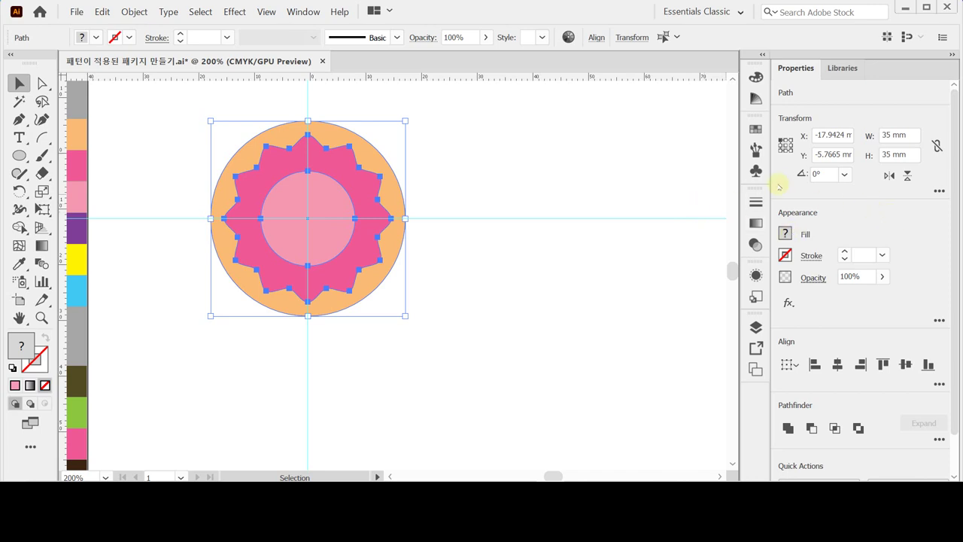
left_click(596, 37)
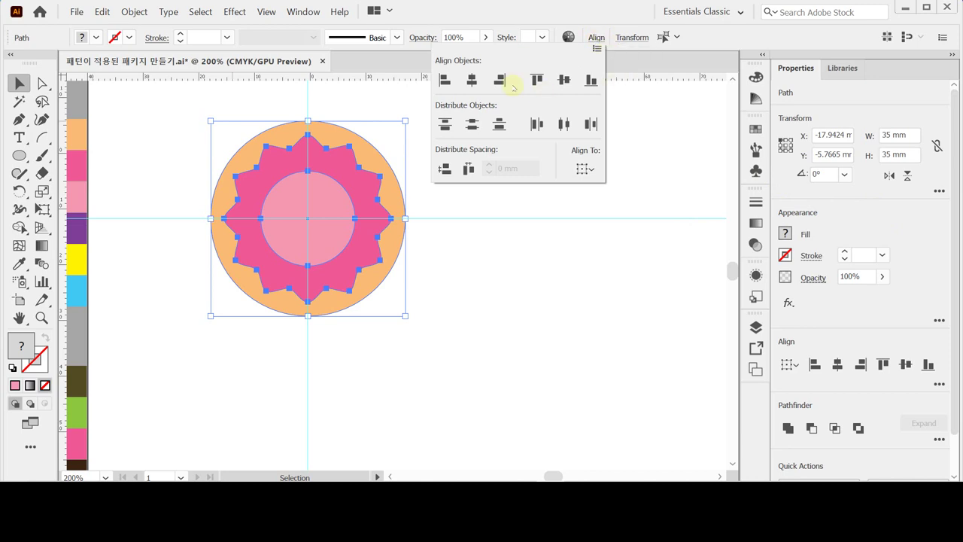
left_click(473, 79)
left_click(563, 79)
left_click(792, 70)
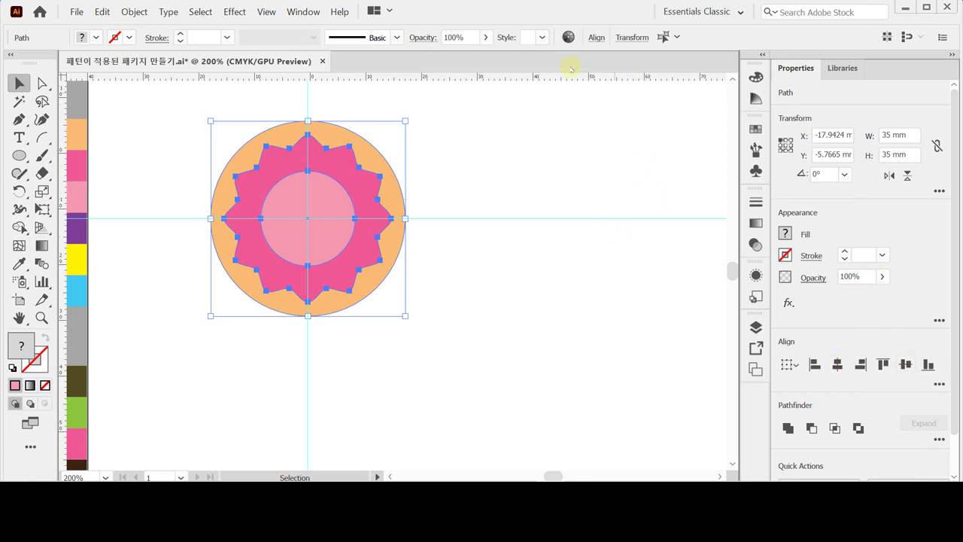
left_click(727, 12)
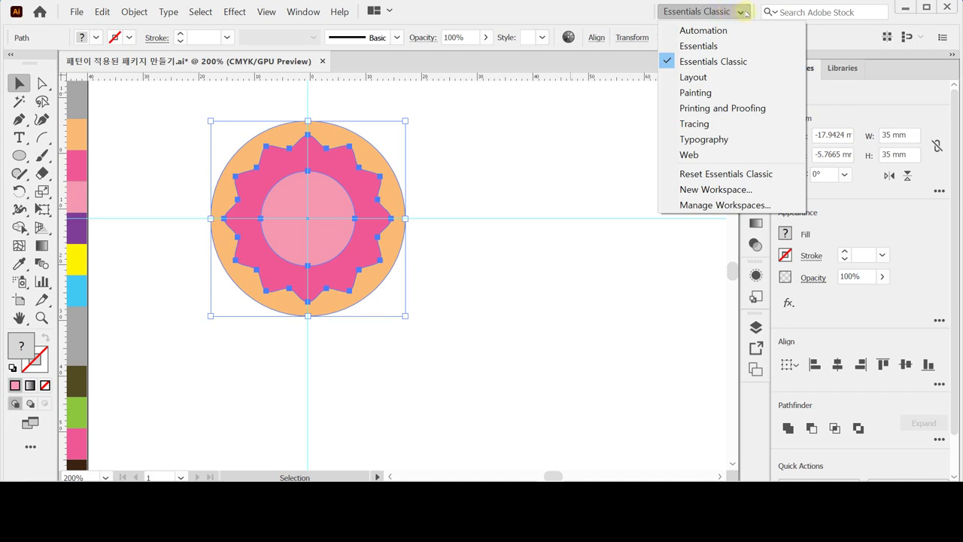
left_click(743, 13)
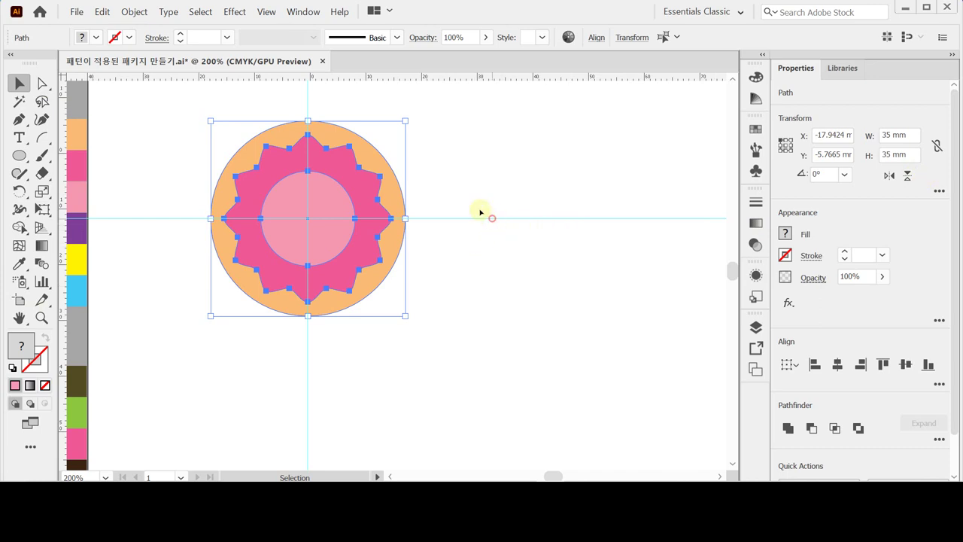
Make a 60% uniformly scaled copy of the light pink circle and give it the default white fill and black 1 pt stroke.
key("ctrl+shift+a")
left_click(328, 222)
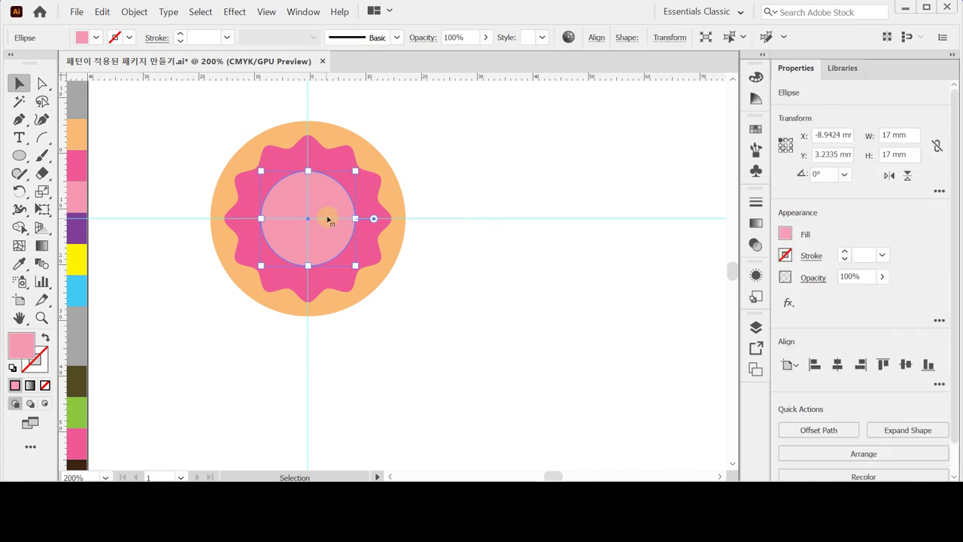
double_click(44, 190)
type("60")
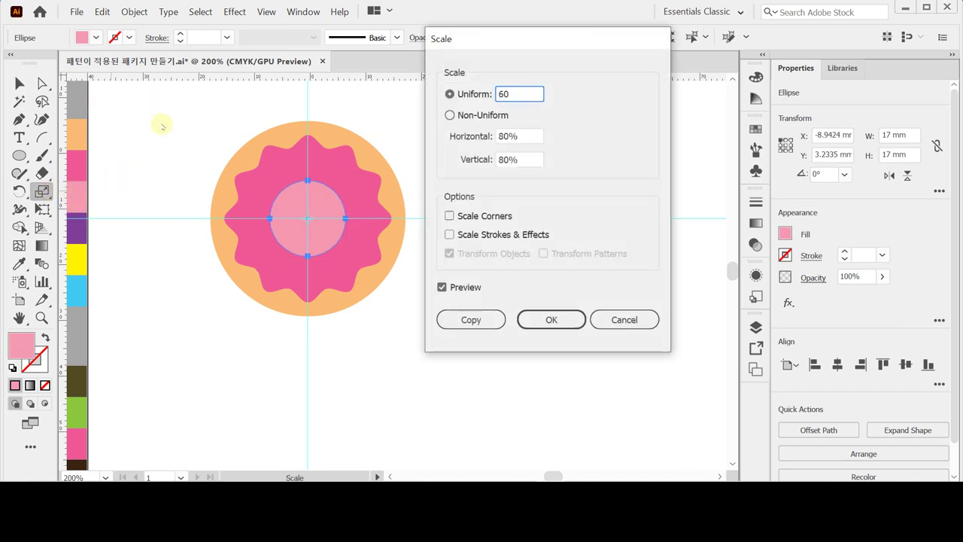
left_click(470, 320)
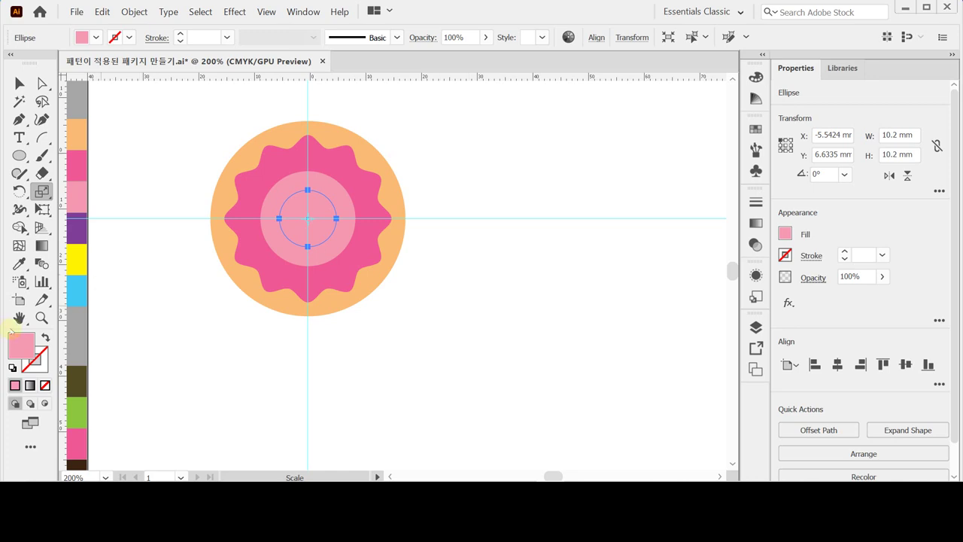
left_click(12, 367)
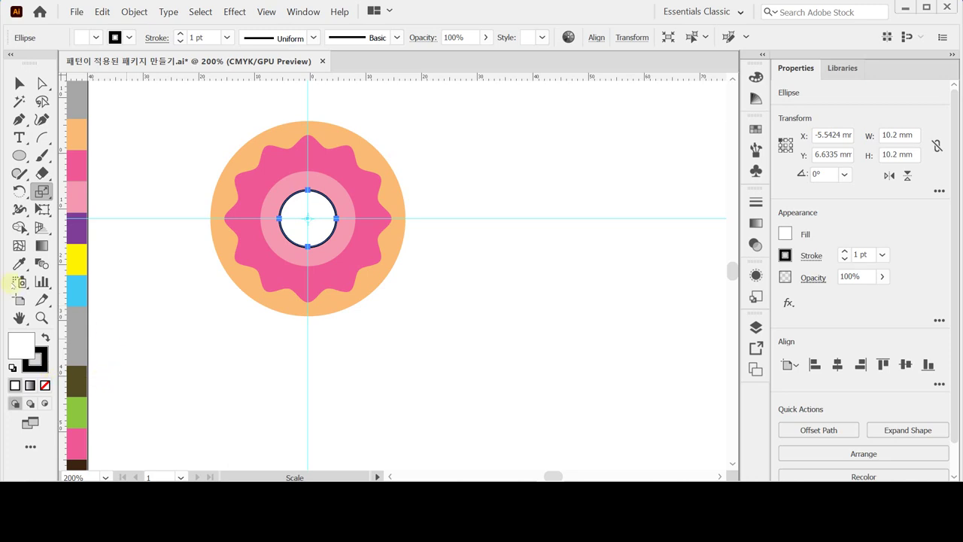
Draw a narrow upright rounded rectangle about 1.6 mm by 5 mm, centred on the vertical guide above the white circle.
left_click(19, 158)
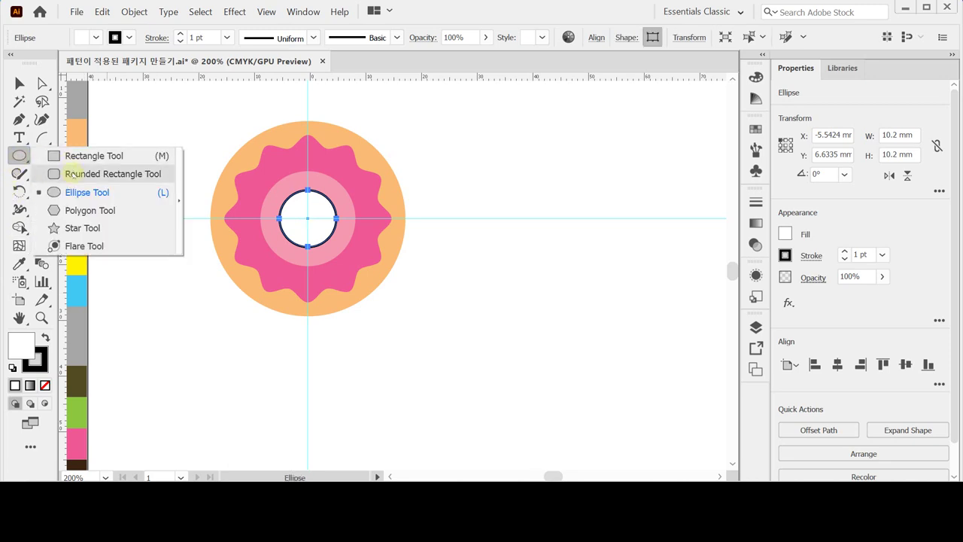
left_click(98, 173)
left_click(333, 209, "ctrl")
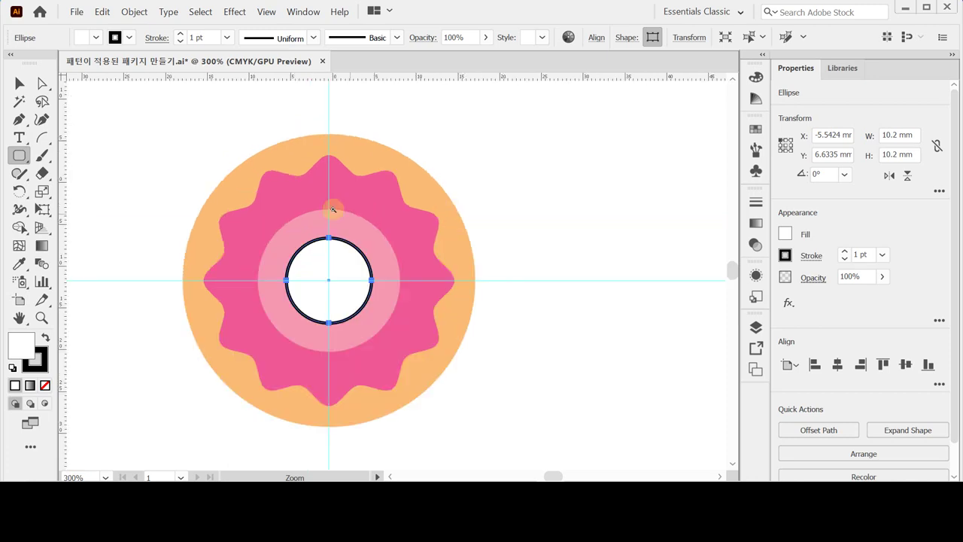
left_click(384, 230, "ctrl")
left_click_drag(380, 280, 379, 231)
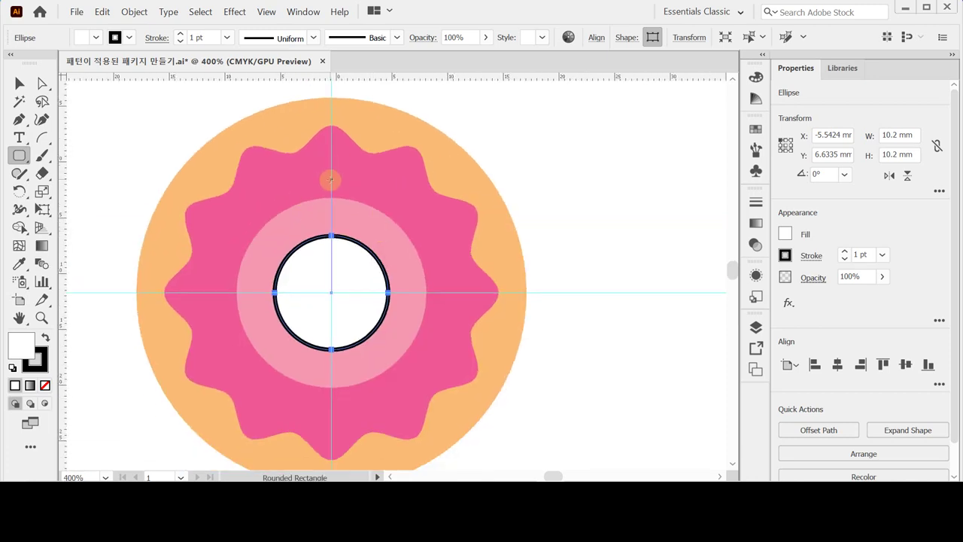
left_click_drag(331, 181, 340, 210)
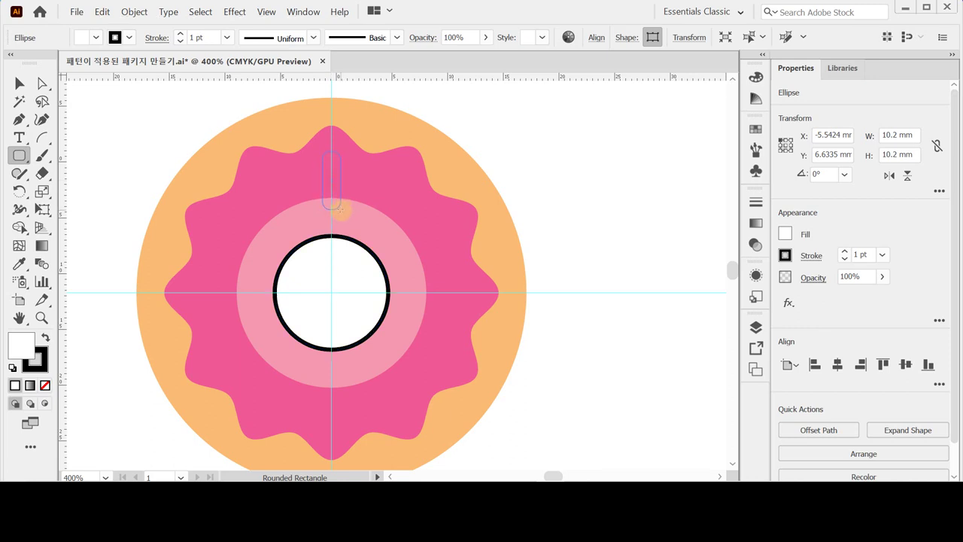
left_click_drag(340, 208, 340, 209)
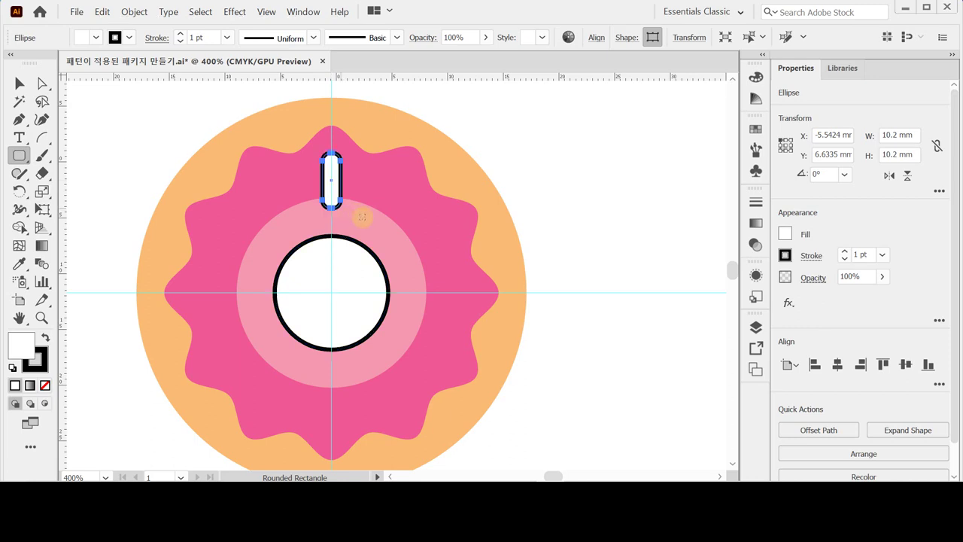
Round the corners of the upright rectangle to the maximum so that both ends become semicircles.
left_click(340, 192, "ctrl")
left_click(333, 196, "ctrl")
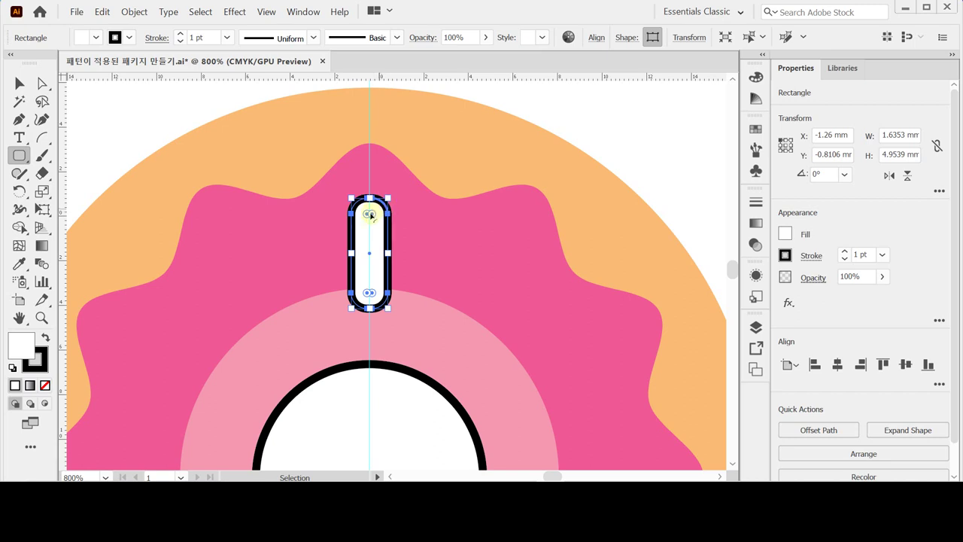
left_click_drag(370, 215, 372, 215)
key("ctrl+z")
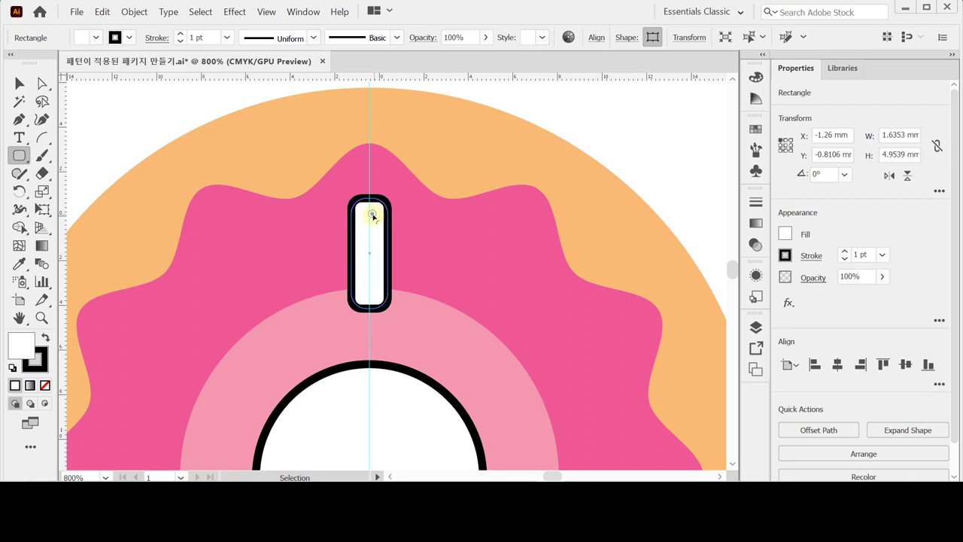
left_click_drag(373, 215, 372, 216)
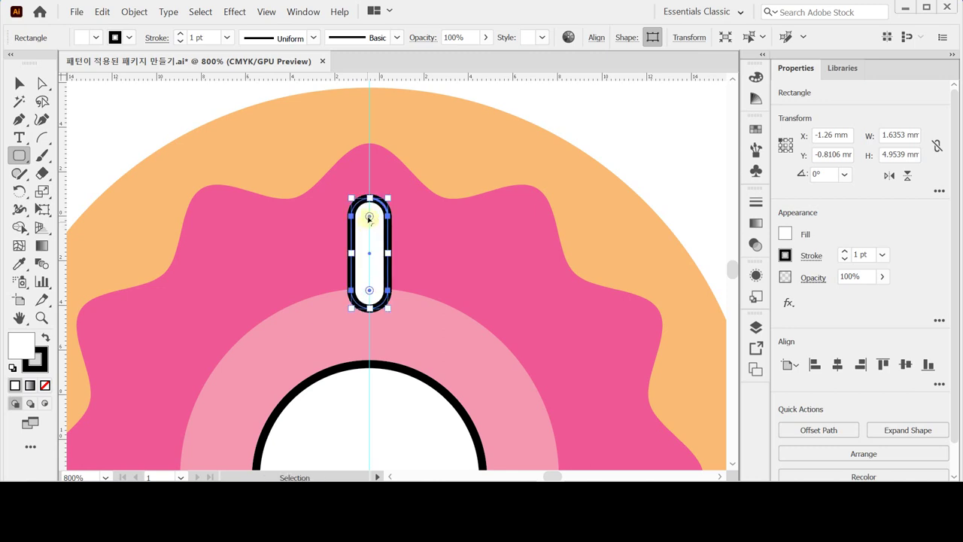
key("ctrl")
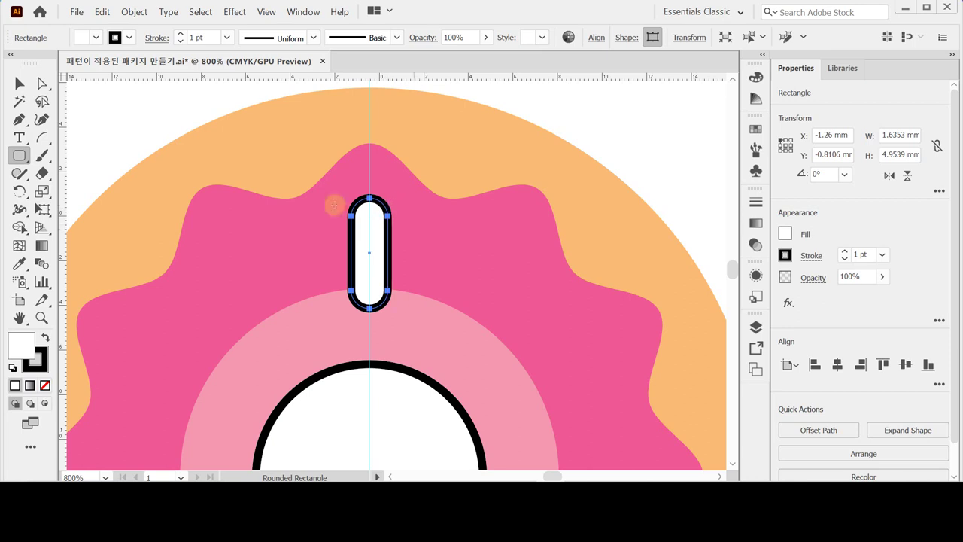
Fill the rounded bar with the purple sampled from the colour strip, without a stroke, and clear the selection.
key("ctrl+minus")
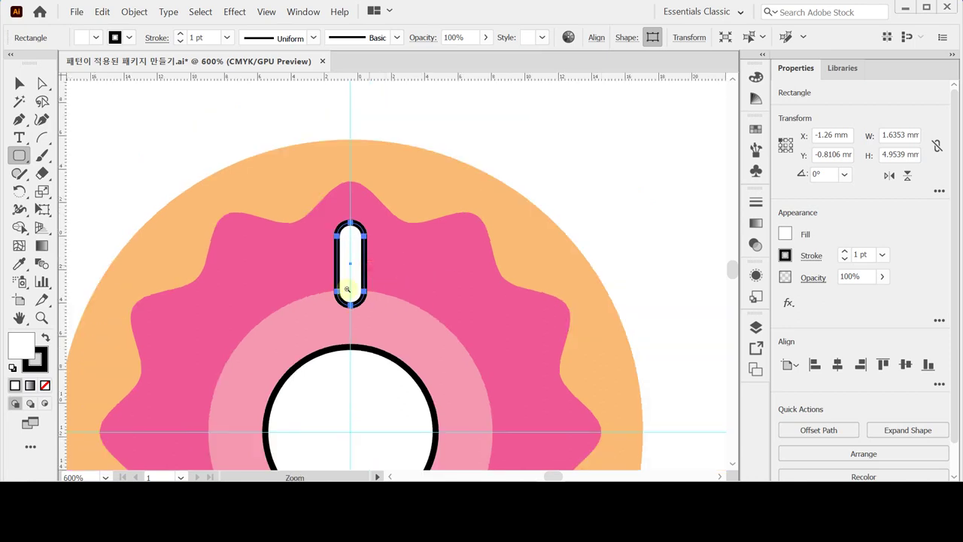
key("ctrl+minus")
key("ctrl+minus")
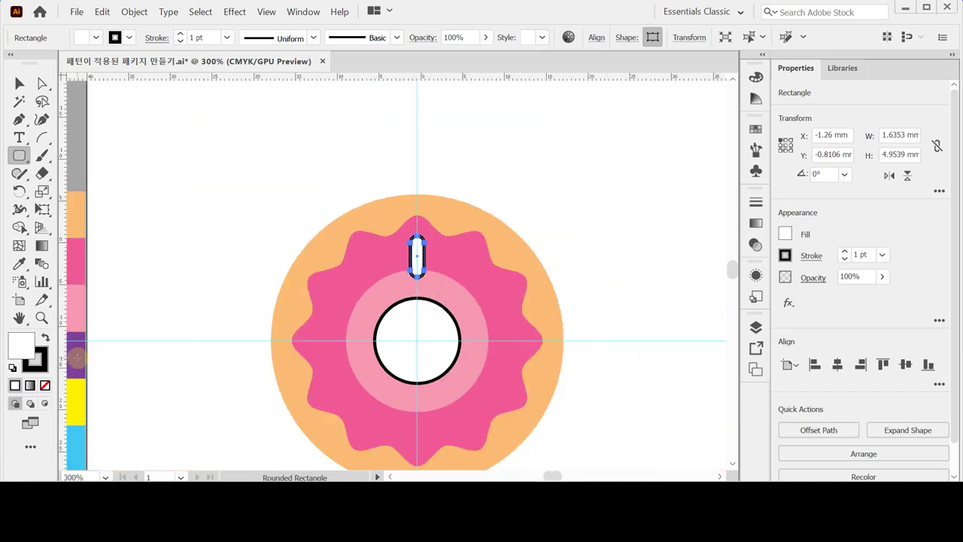
key("i")
left_click(76, 356)
key("ctrl+shift+a")
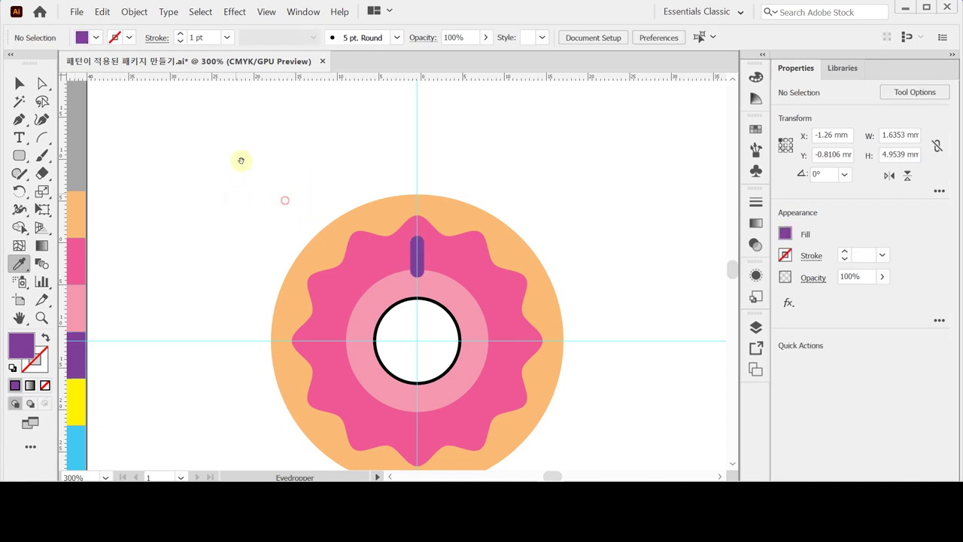
Select all the motif's shapes, including the purple bar, and align their centres horizontally.
scroll(241, 157, "down", 1)
scroll(241, 157, "right", 1)
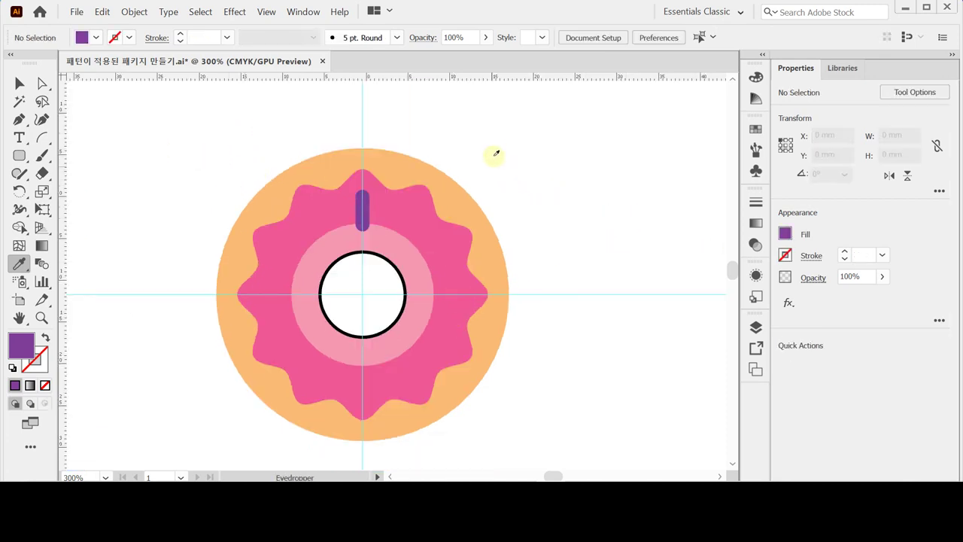
left_click_drag(492, 150, 343, 281)
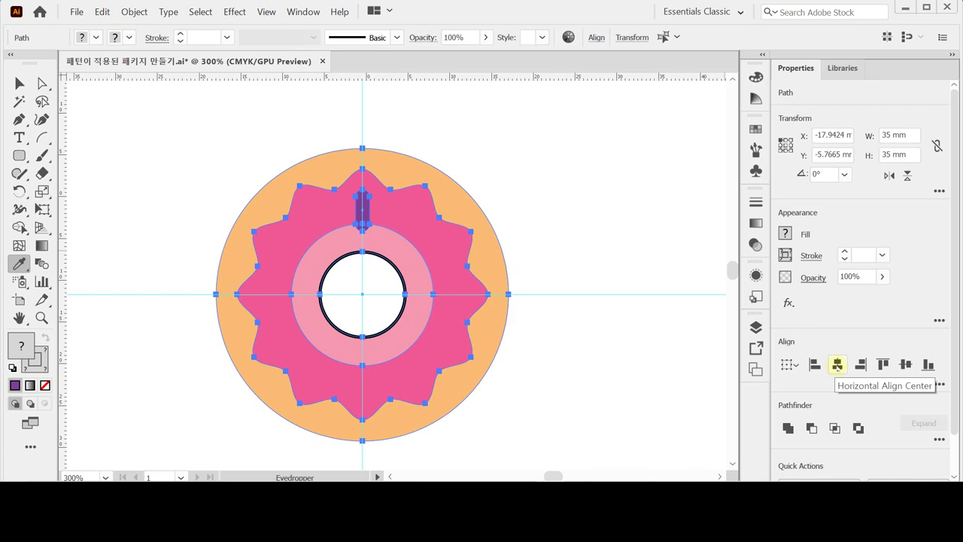
left_click(837, 366)
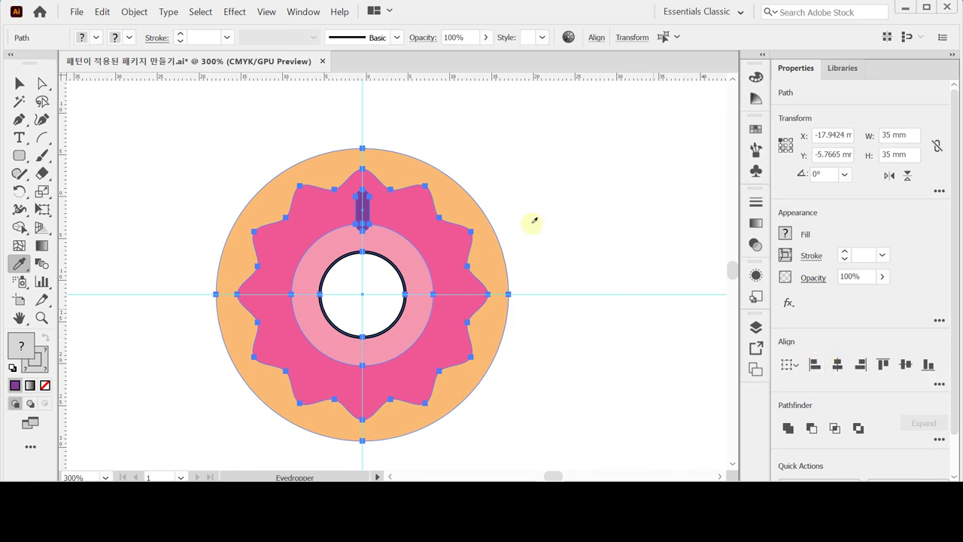
Select only the purple bar above the white circle and activate the Rotate tool.
left_click(344, 217, "ctrl")
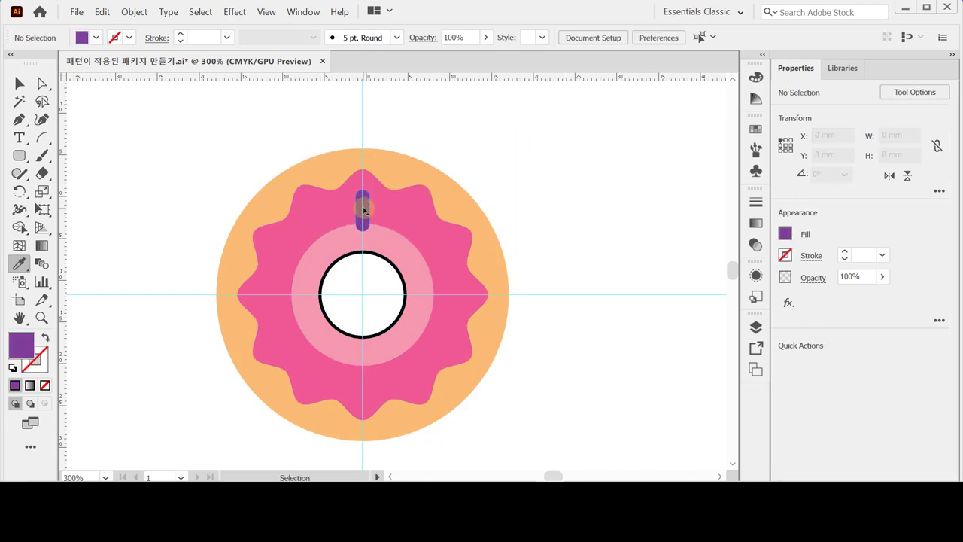
left_click(363, 209, "ctrl")
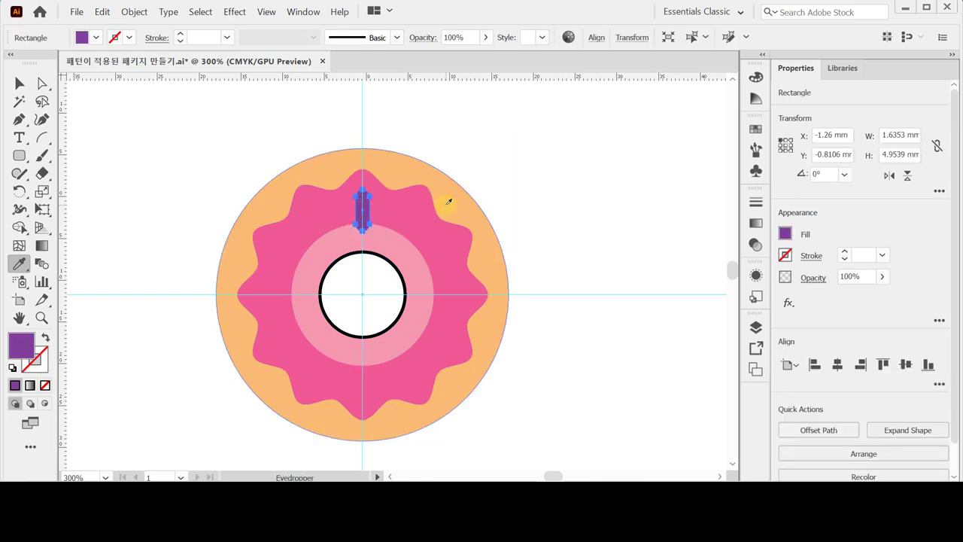
left_click(19, 192)
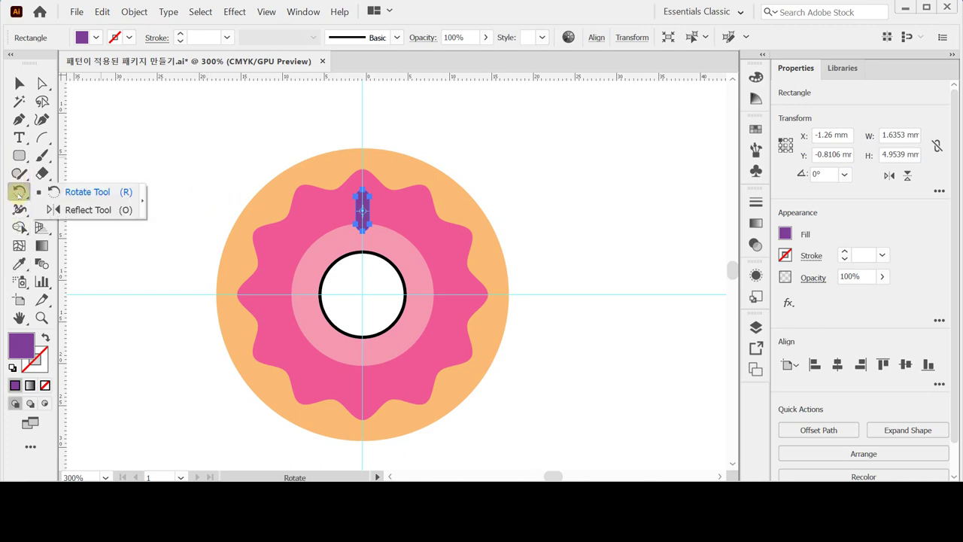
left_click(73, 194)
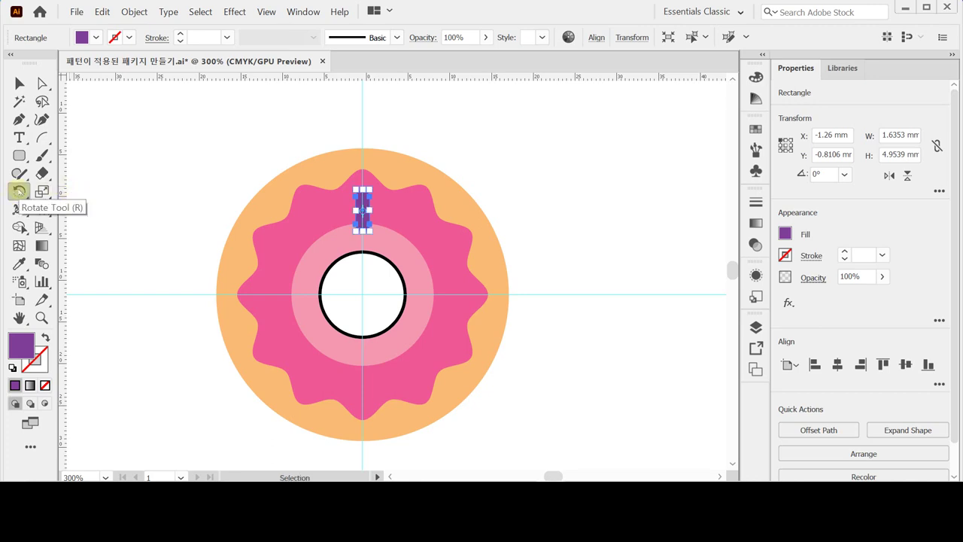
Try rotating the purple bar by -90° about its own centre, and undo the rotation.
double_click(19, 192)
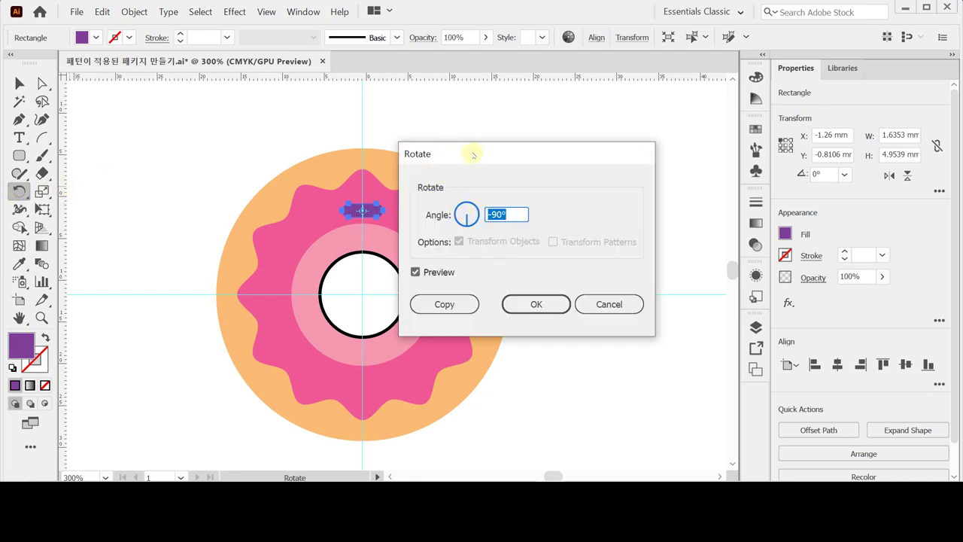
left_click_drag(481, 154, 507, 152)
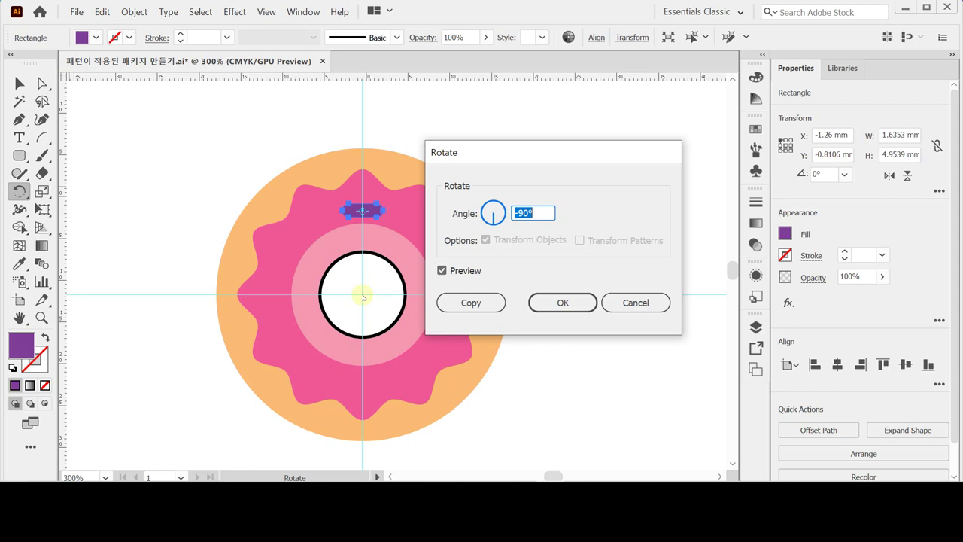
key("Return")
key("ctrl+z")
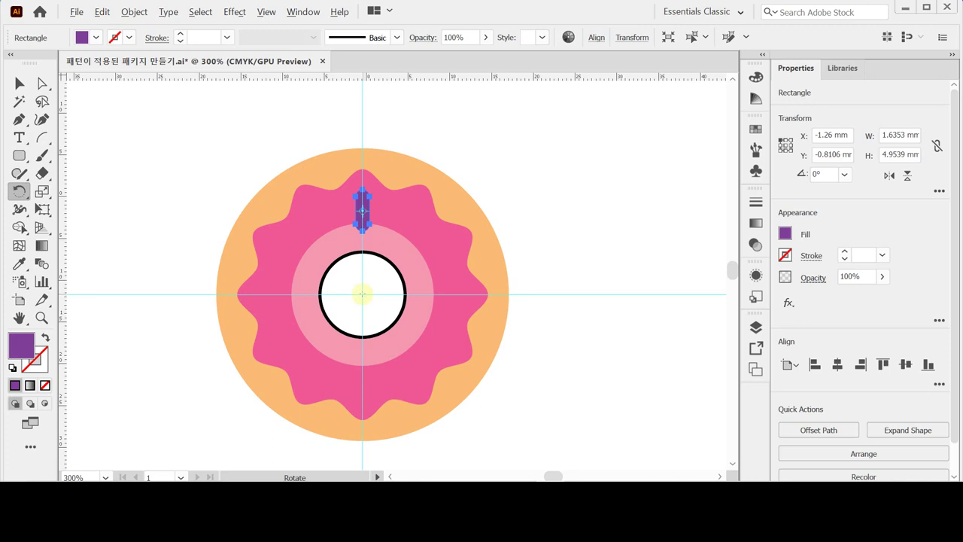
Make a copy of the purple bar rotated 40° about the intersection of the guides at the donut's centre.
left_click(362, 294, "alt")
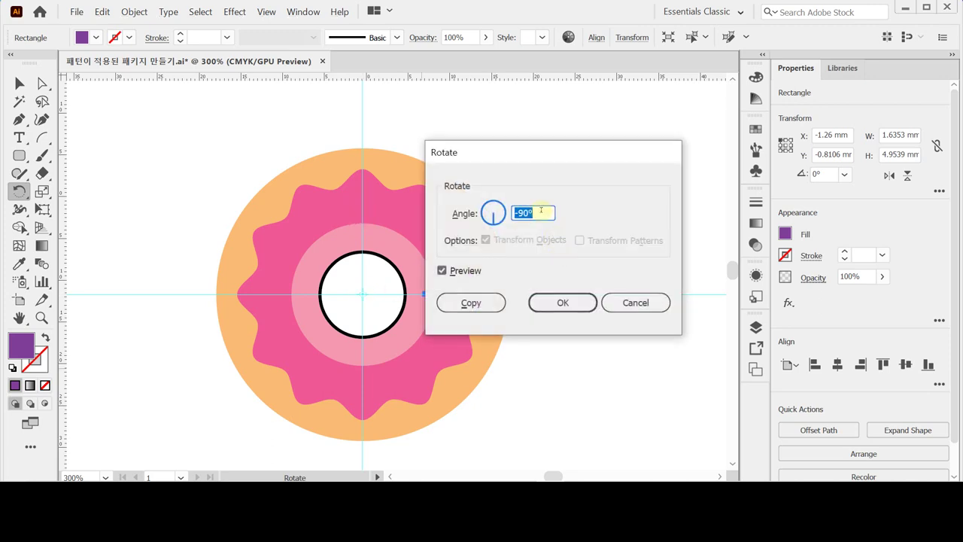
left_click_drag(522, 155, 554, 155)
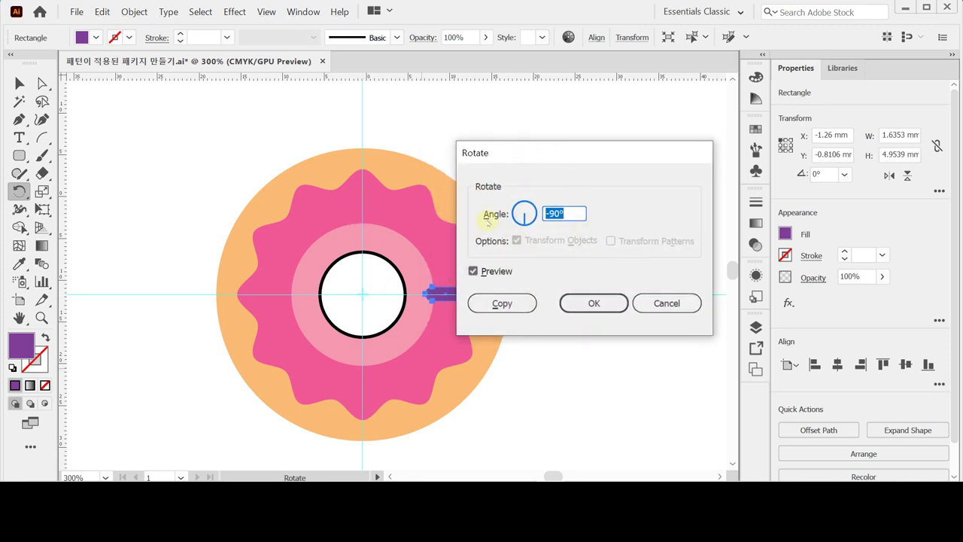
type("40")
left_click(520, 189)
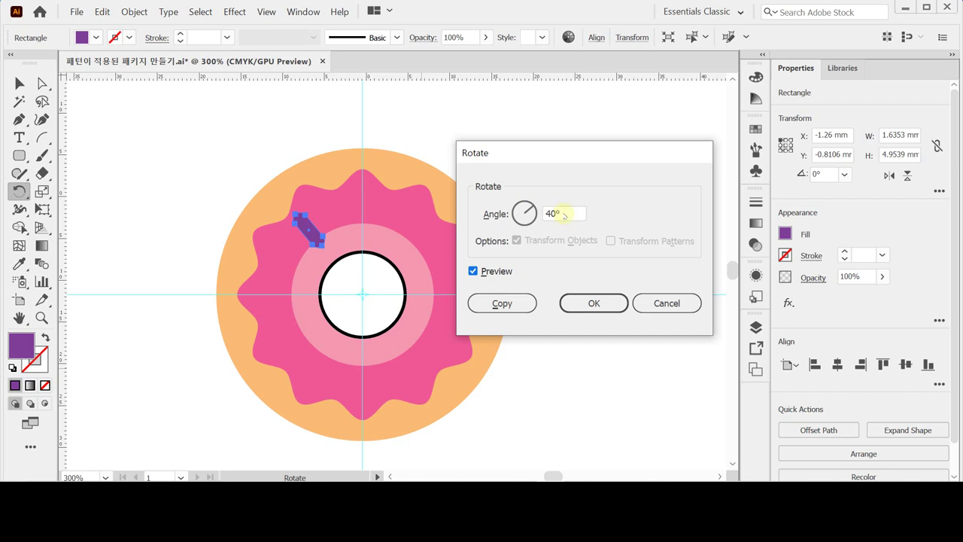
left_click(507, 306)
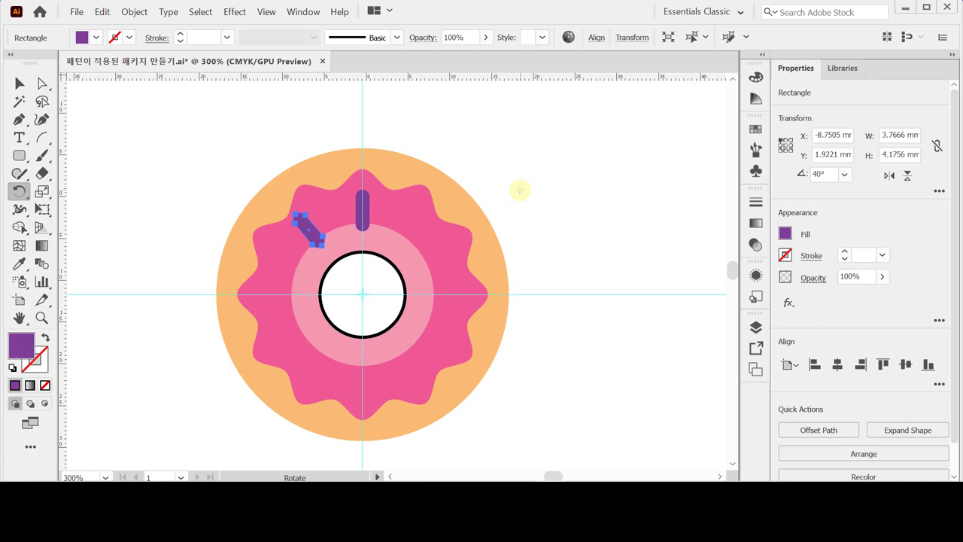
Repeat the rotated copy seven more times to complete the ring of nine purple bars, and save the document.
key("ctrl+d")
key("ctrl+d")
key("ctrl+d")
key("ctrl+d")
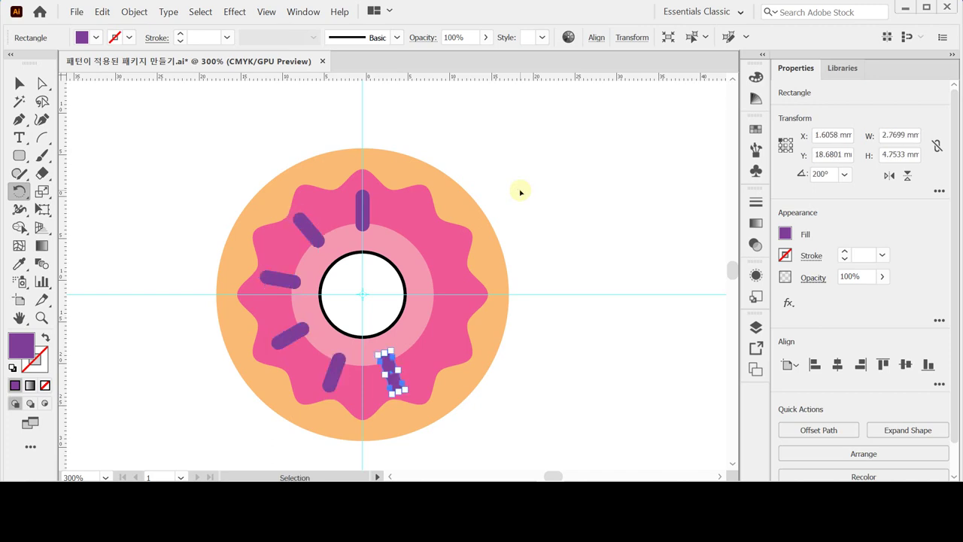
key("ctrl+d")
key("ctrl+d")
key("ctrl+d")
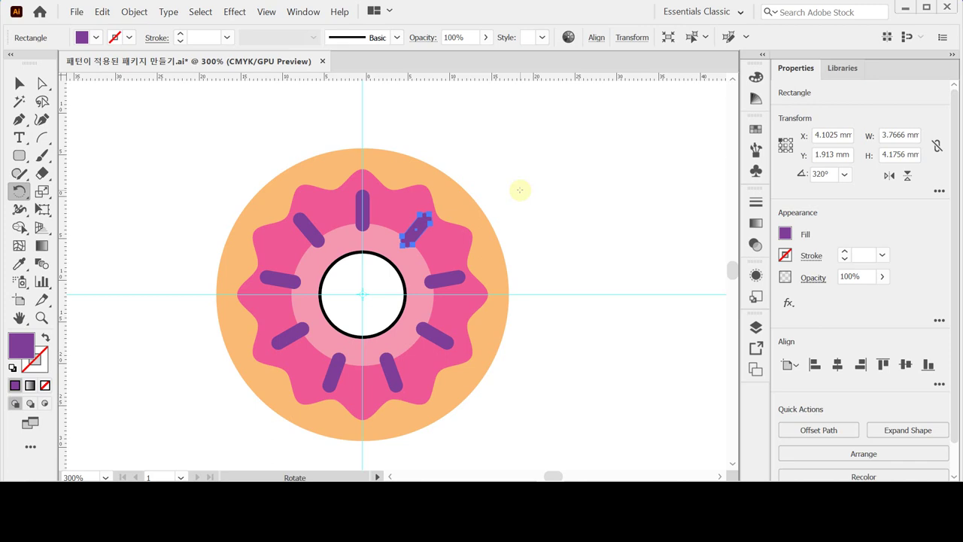
key("ctrl")
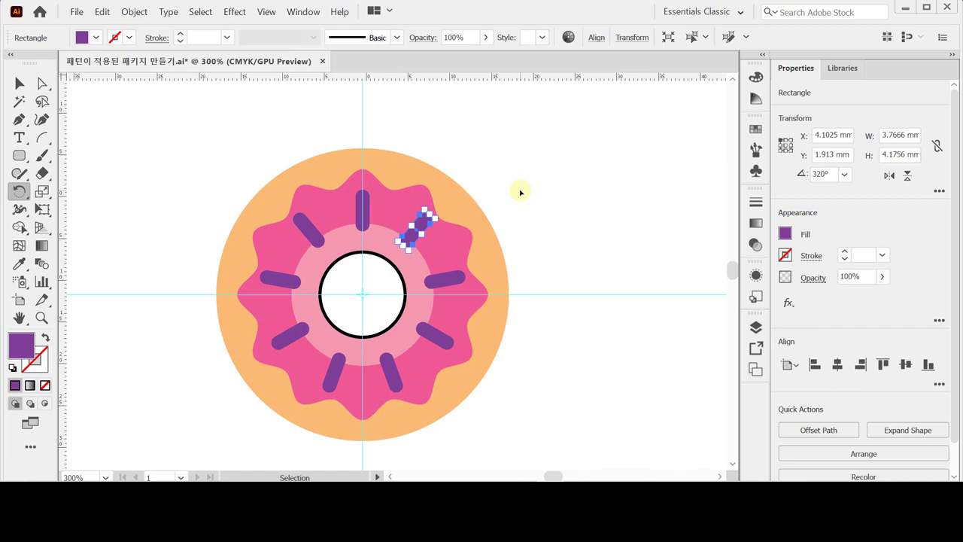
key("ctrl+s")
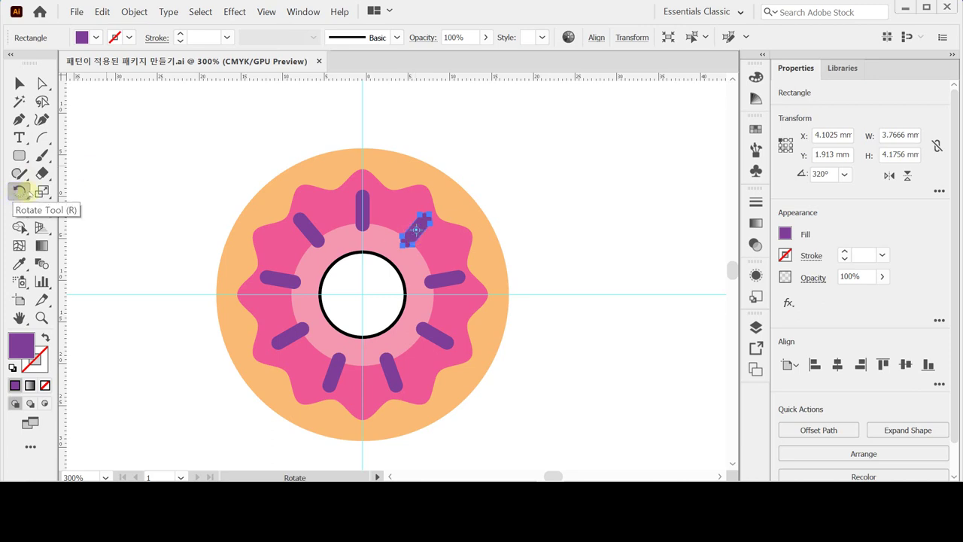
Select the three upper purple bars and extend the selection to every object with the same fill colour.
left_click(349, 187)
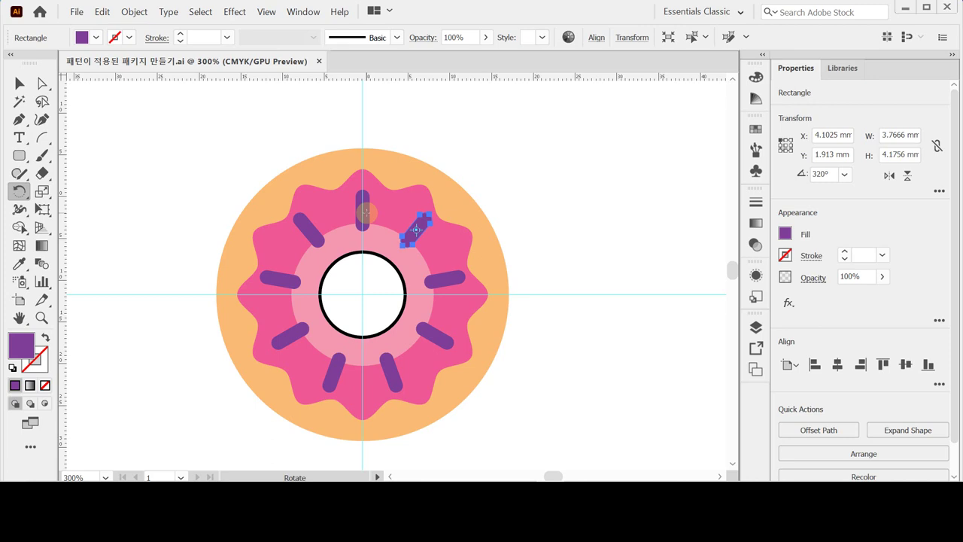
key("ctrl+d")
key("ctrl+d")
left_click(361, 214, "shift")
left_click(308, 224, "shift")
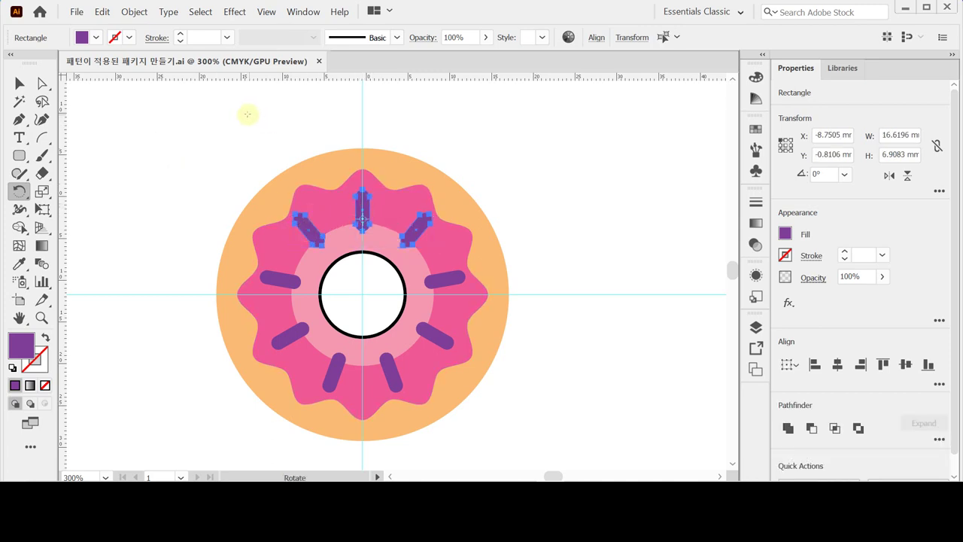
left_click(200, 12)
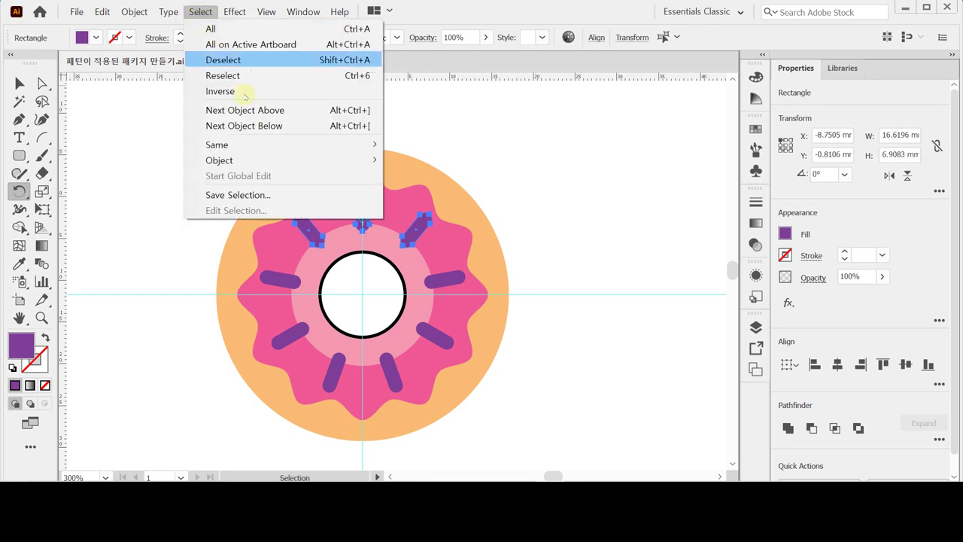
mouse_move(295, 151)
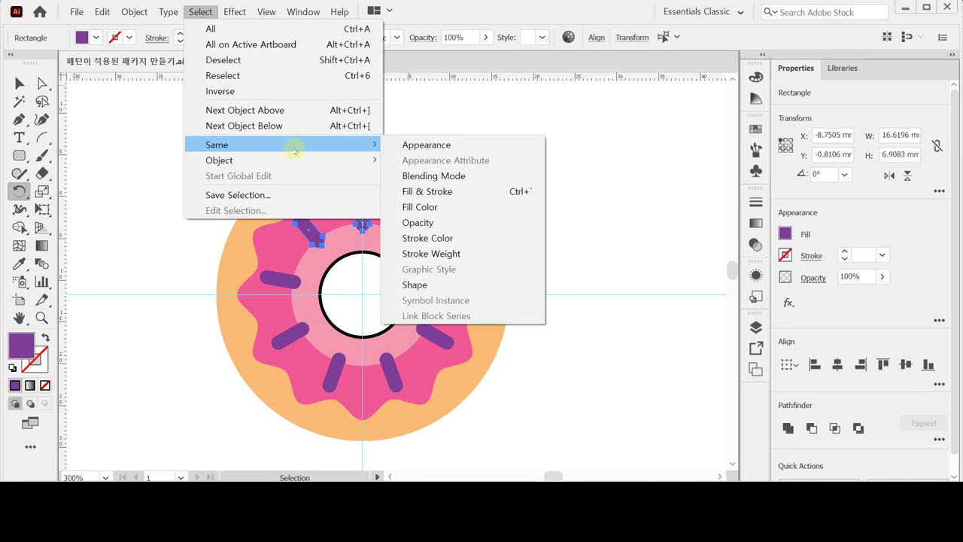
left_click(480, 206)
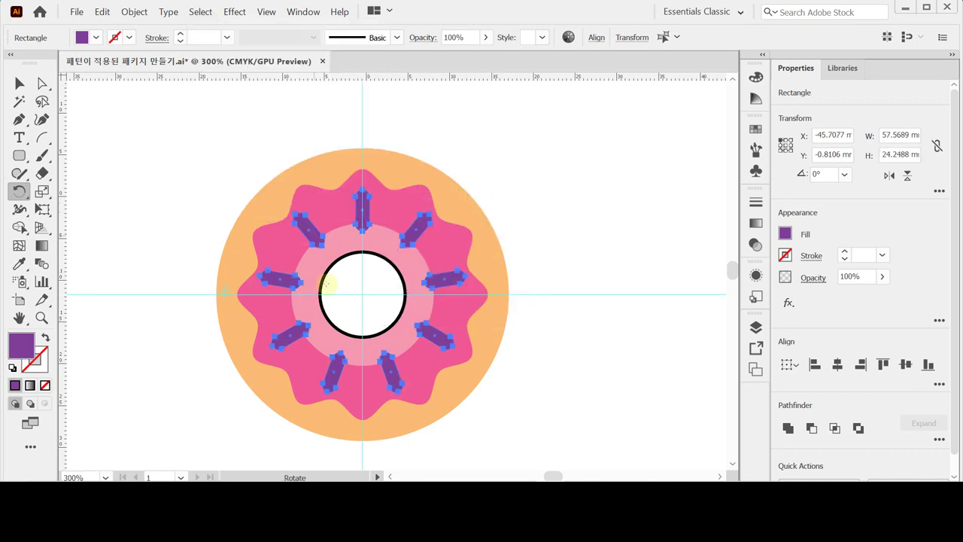
left_click(308, 234)
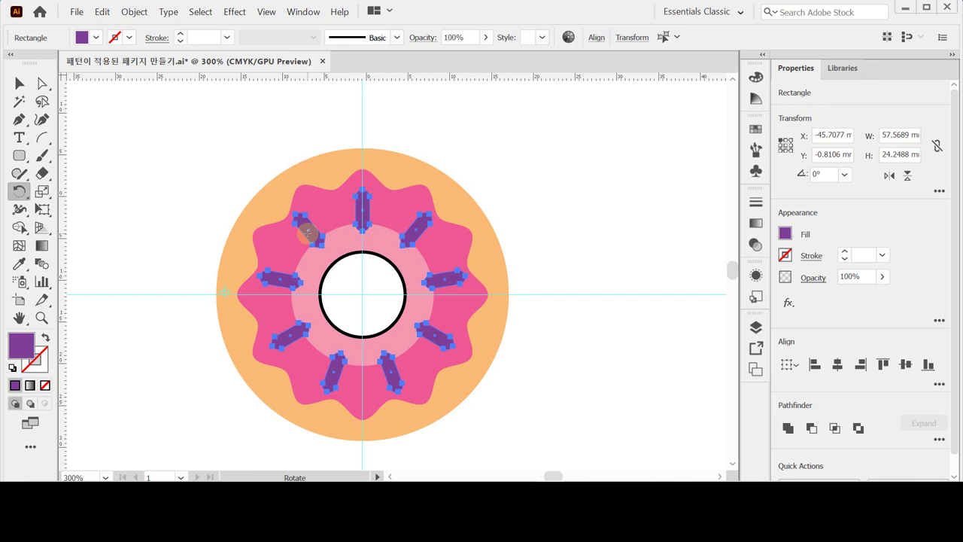
Rotate each selected purple object 45° about its own centre with Transform Each.
left_click(134, 11)
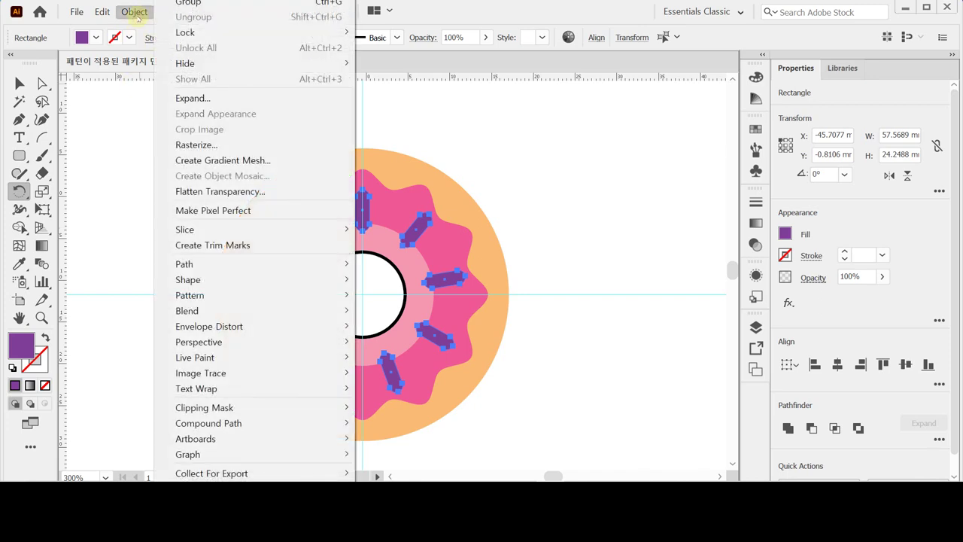
mouse_move(248, 1)
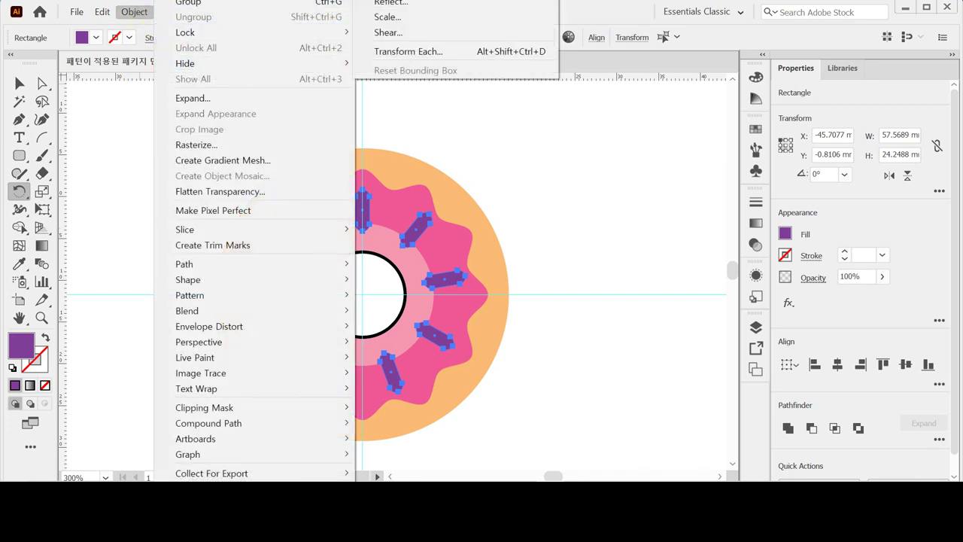
left_click(442, 51)
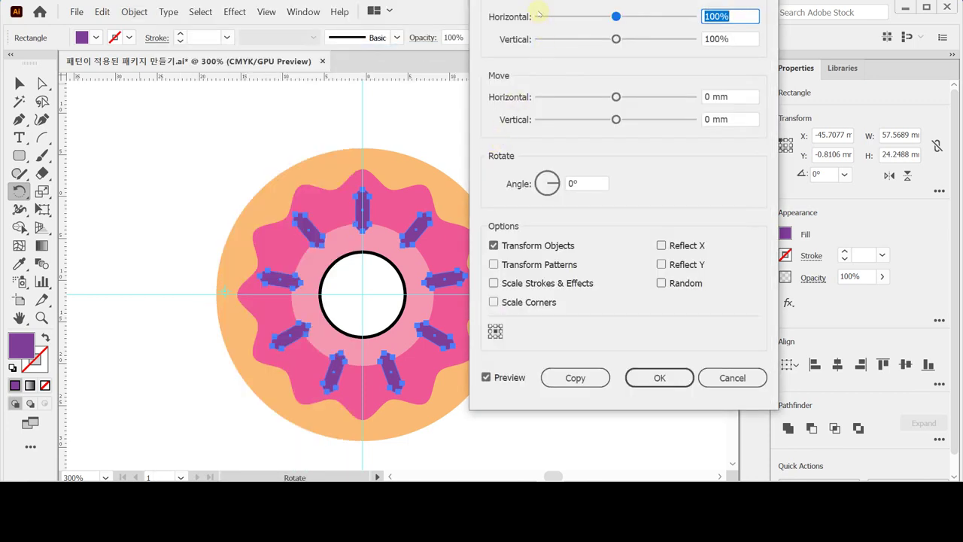
left_click_drag(537, 0, 543, 37)
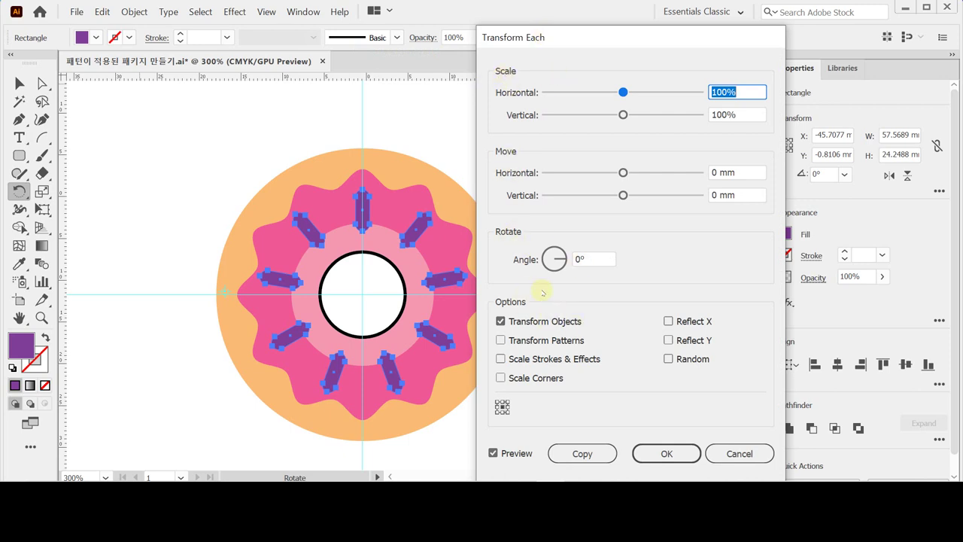
left_click_drag(588, 39, 594, 26)
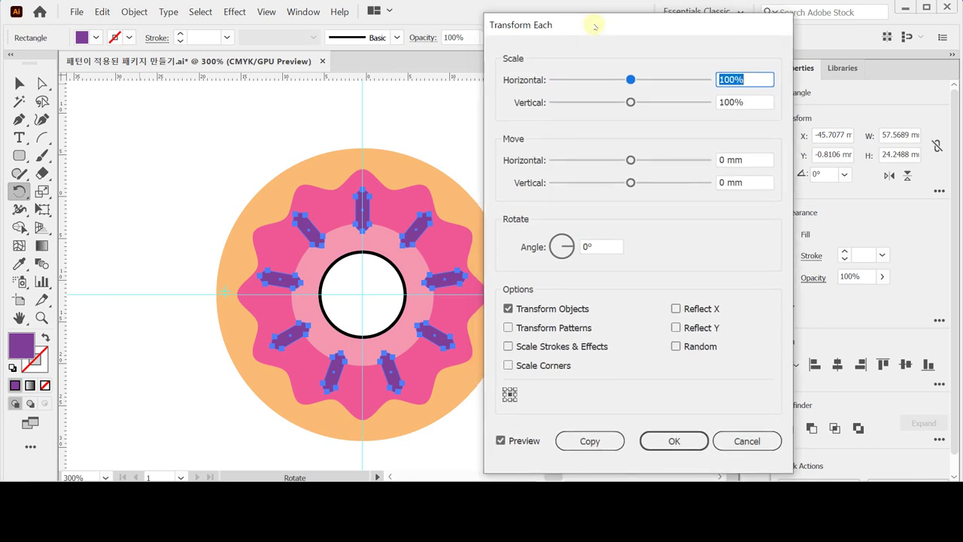
left_click(600, 248)
type("45")
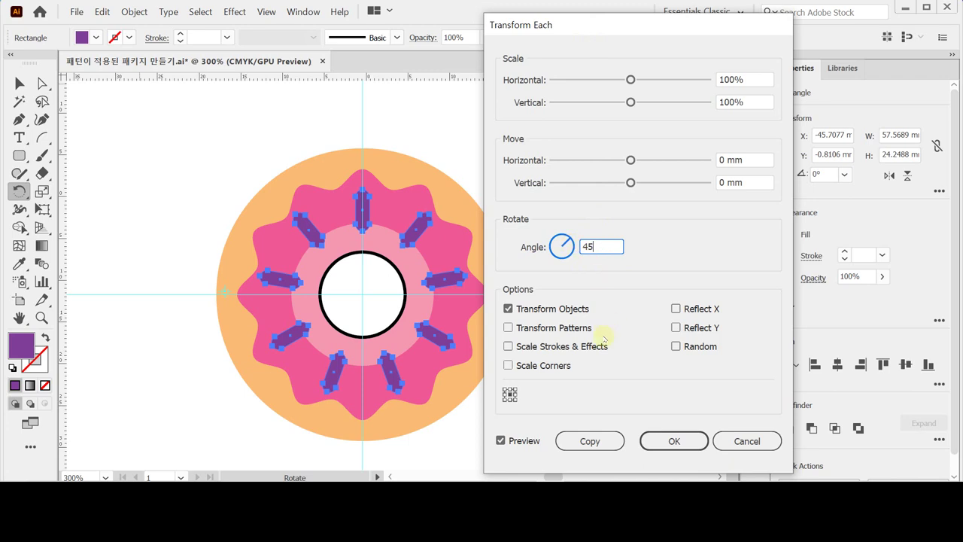
key("Tab")
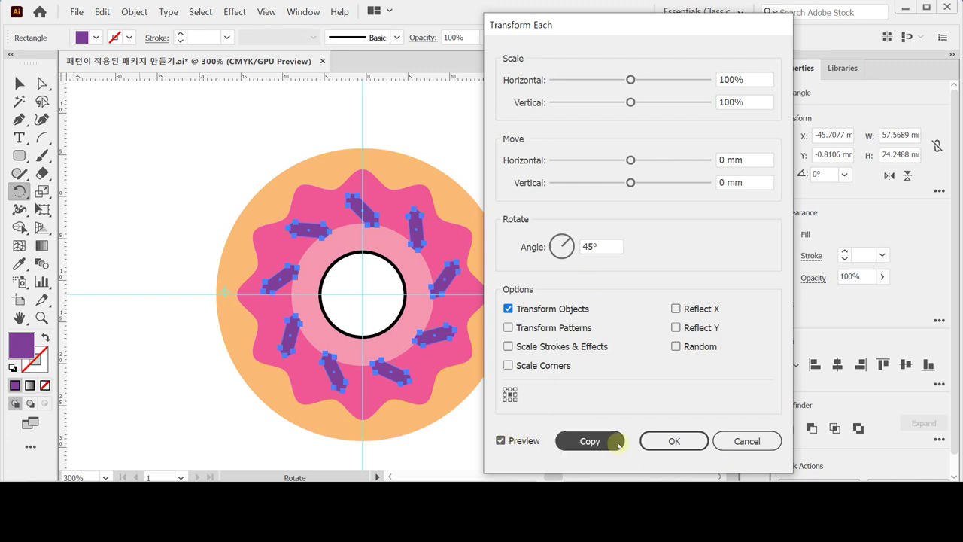
left_click(674, 441)
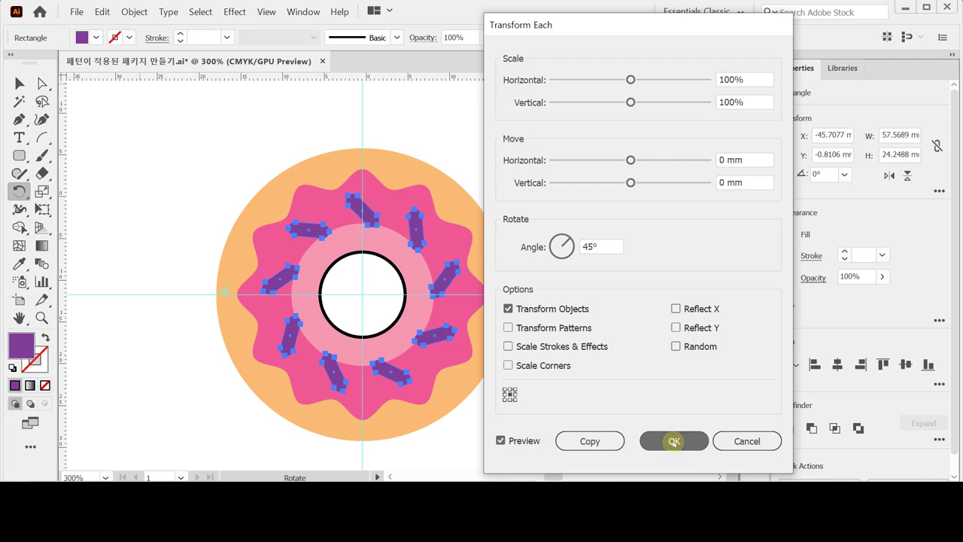
Clear the selection and recolour every third sprinkle, starting at the donut's upper right, with the light blue sampled from the colour strip.
key("ctrl+space")
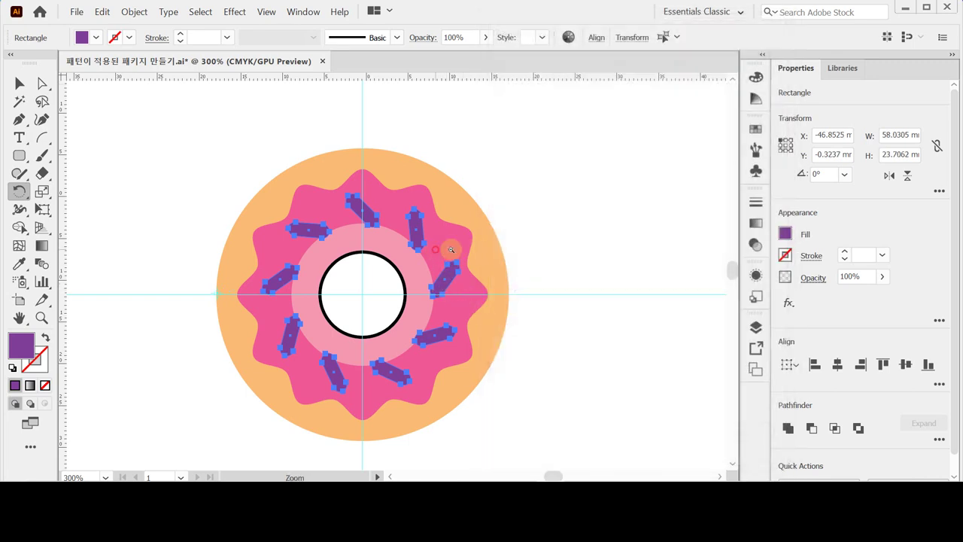
left_click(451, 249, "ctrl+alt")
left_click_drag(154, 252, 205, 226)
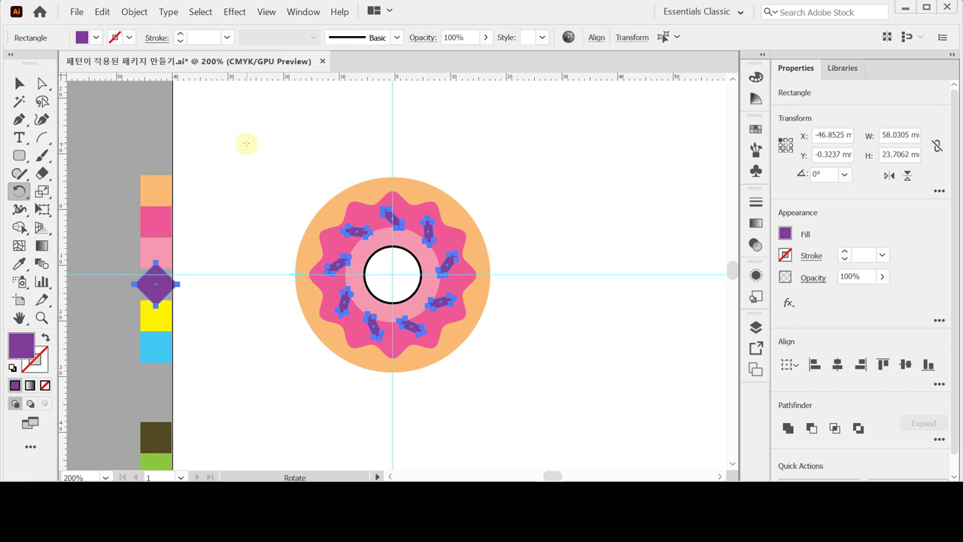
key("ctrl+shift+a")
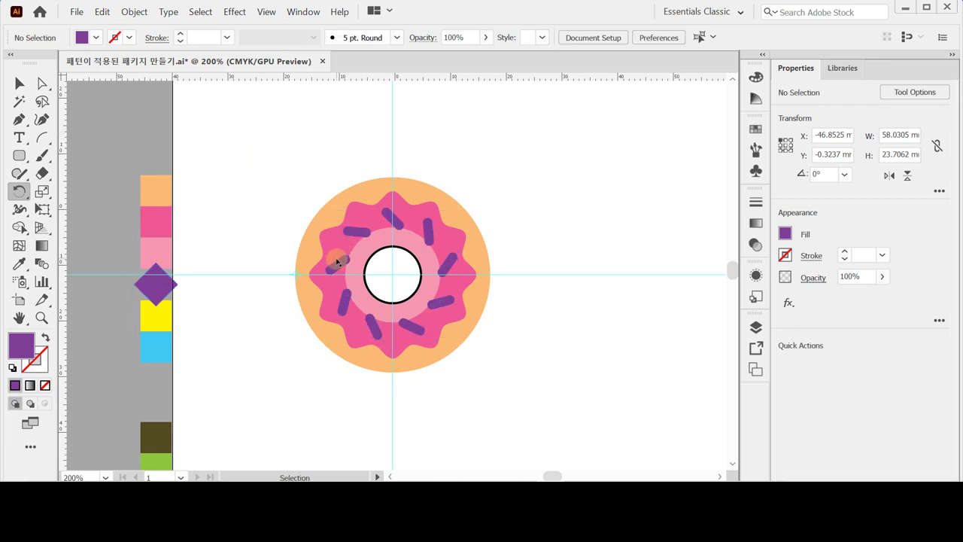
left_click(428, 228, "ctrl")
left_click(410, 326, "ctrl+shift")
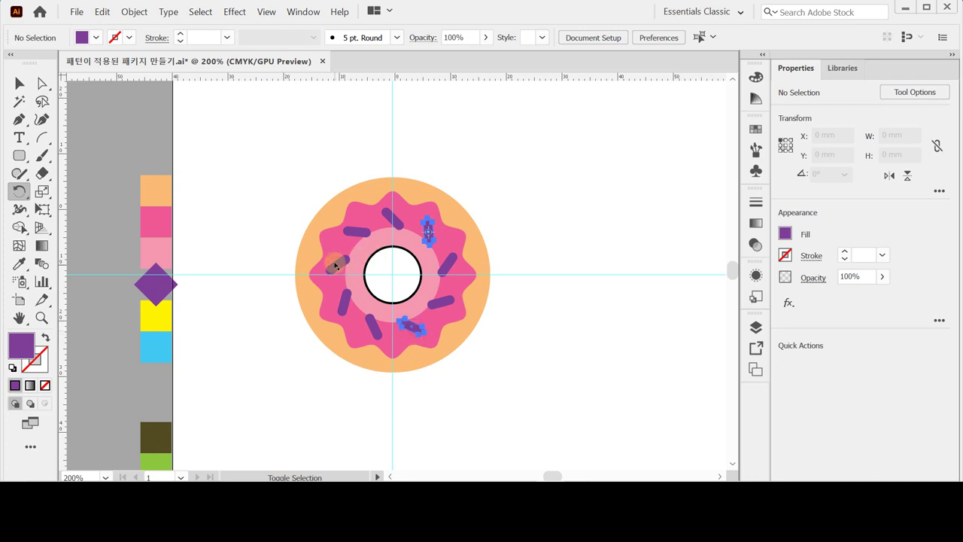
left_click(335, 263, "ctrl+shift")
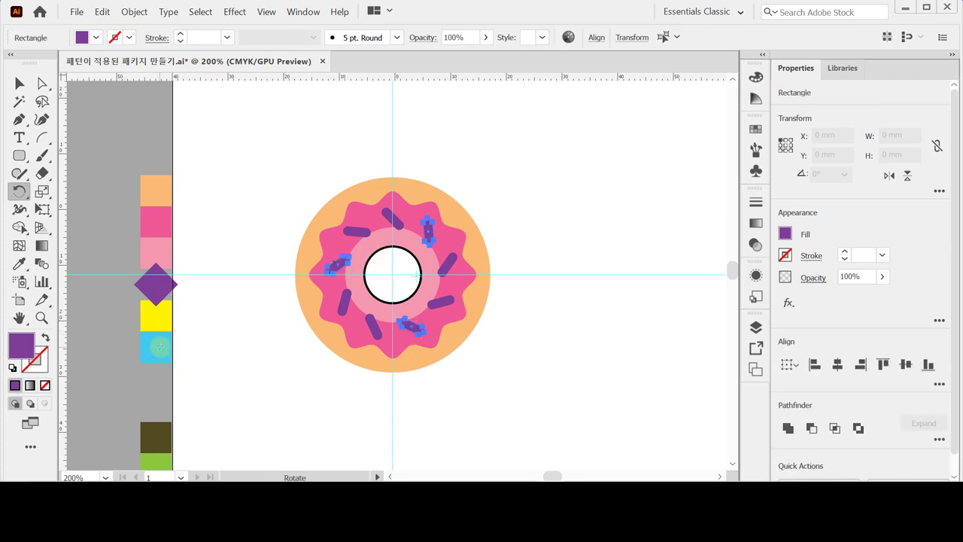
key("i")
left_click(160, 346)
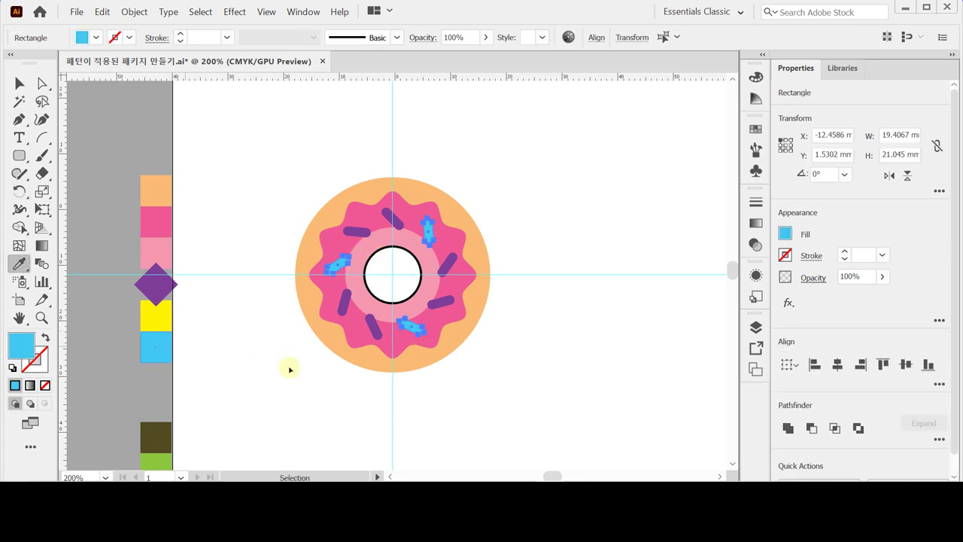
Recolour the sprinkles at the donut's upper left, bottom and right with the yellow sampled from the colour strip, and clear the selection.
key("ctrl+shift+a")
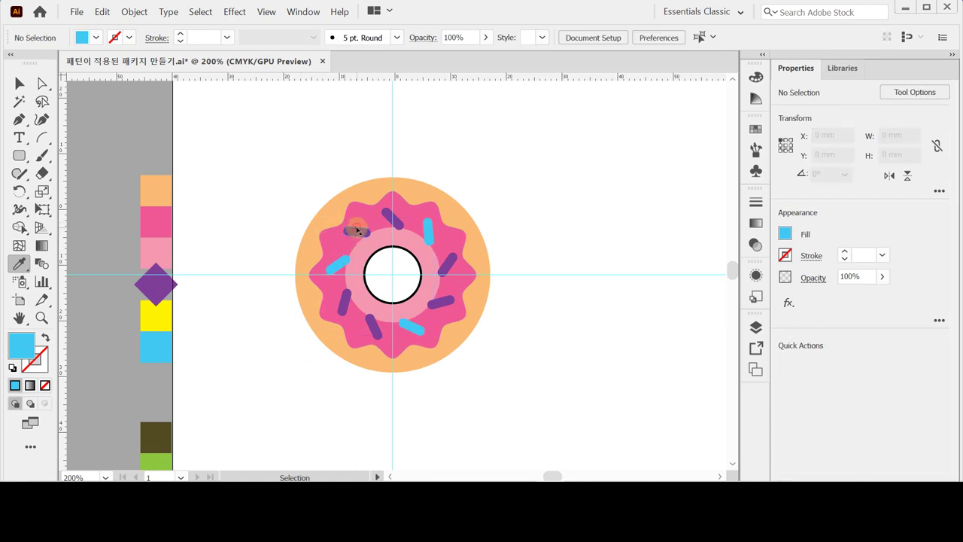
left_click(356, 230, "ctrl")
left_click(369, 322, "ctrl")
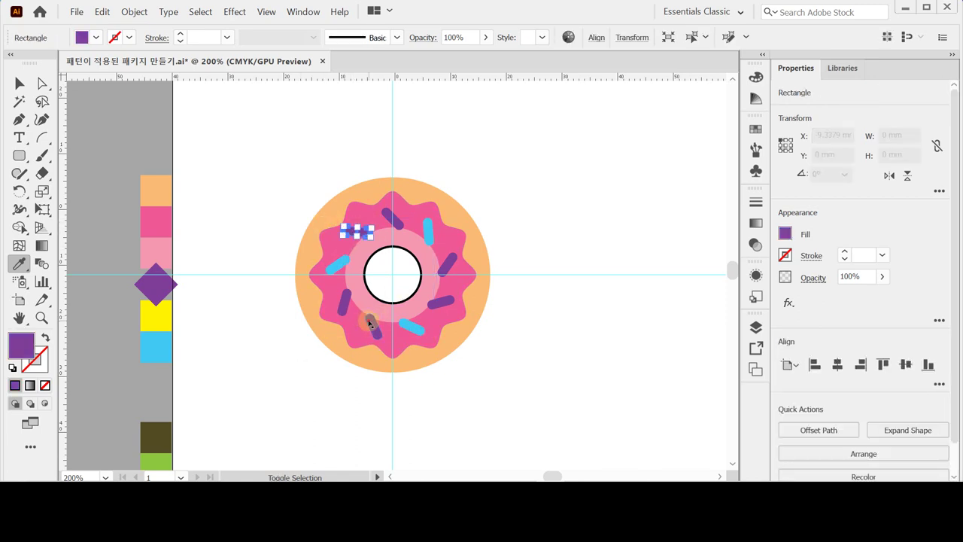
left_click(450, 263, "ctrl")
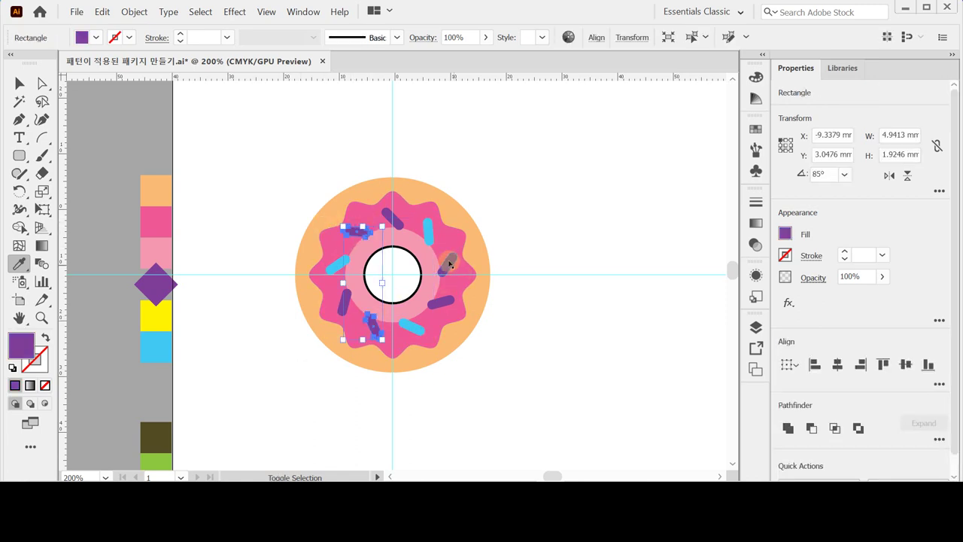
left_click(155, 316)
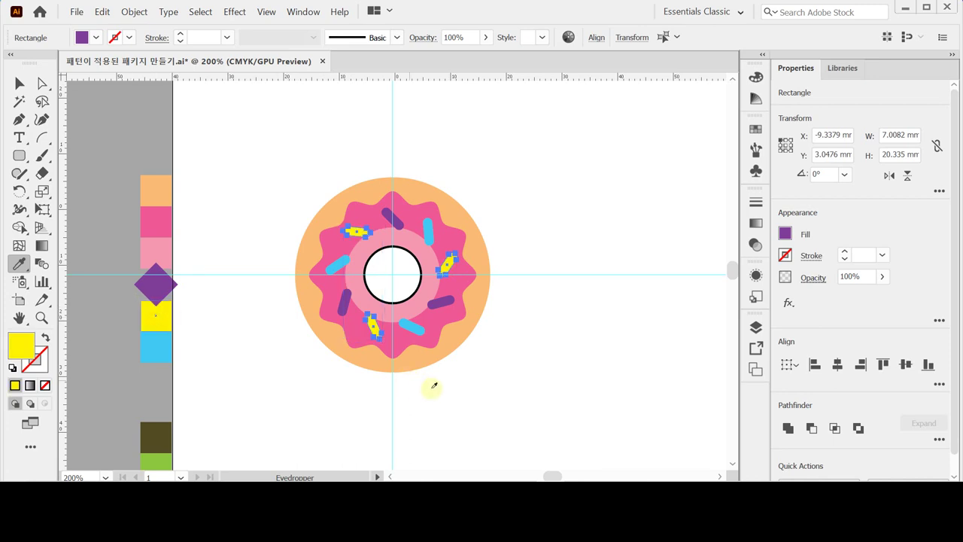
left_click(477, 385, "ctrl")
Save the document with the finished pink donut.
left_click_drag(490, 365, 453, 323)
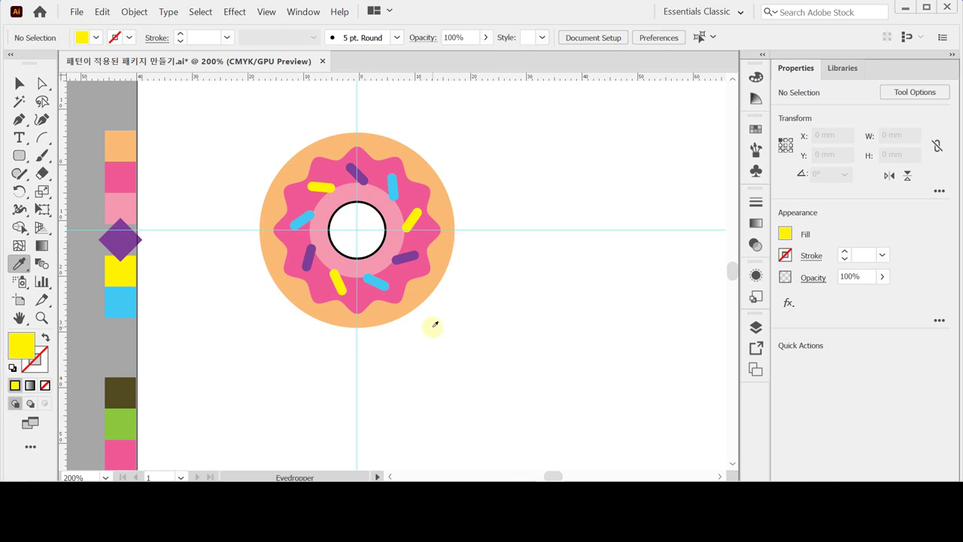
key("space")
scroll(427, 267, "down", 3)
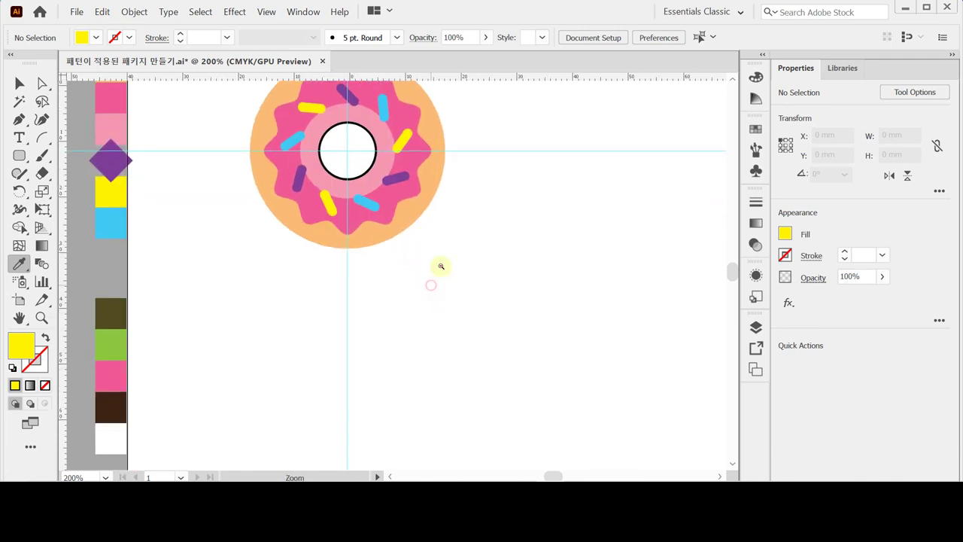
scroll(441, 266, "up", 1, "alt")
scroll(333, 228, "up", 1, "alt")
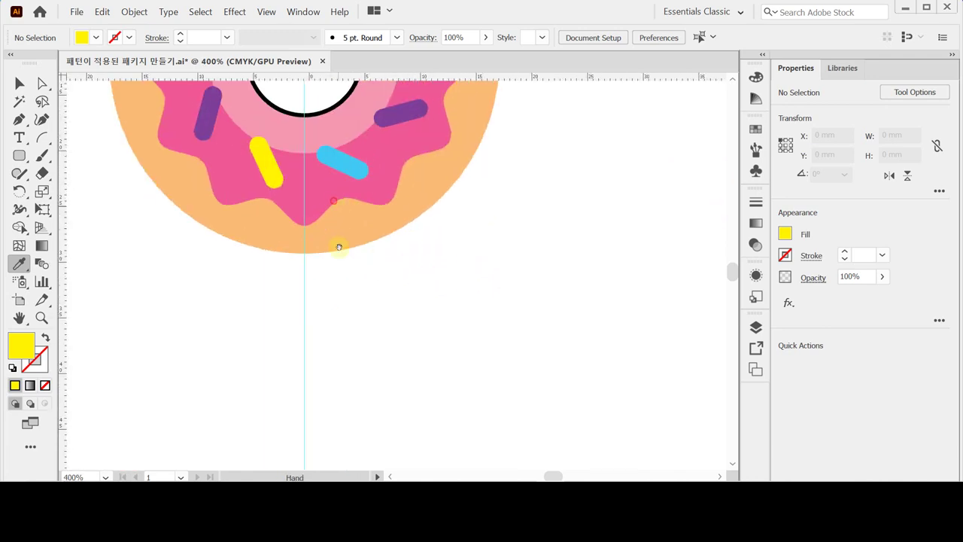
scroll(337, 246, "up", 2)
scroll(343, 292, "down", 2, "alt")
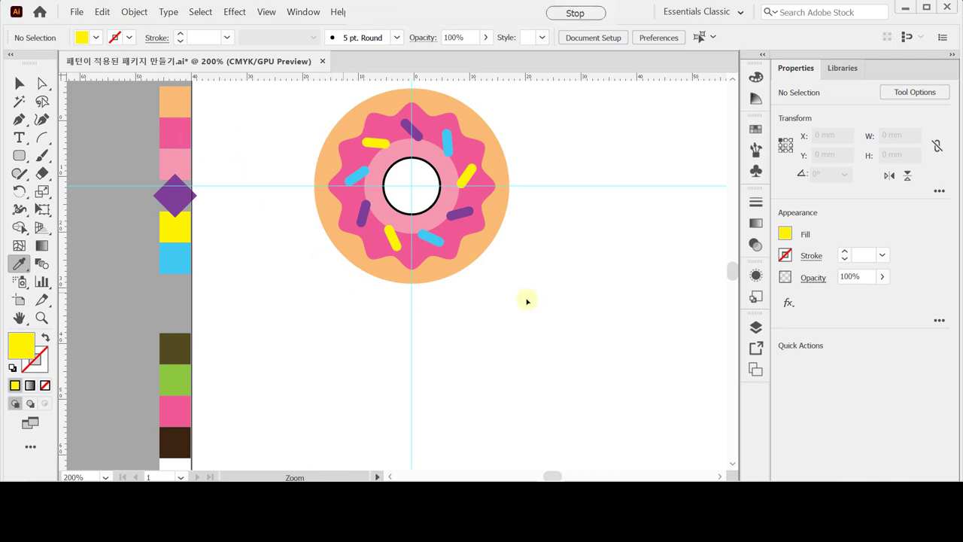
left_click(531, 118)
key("ctrl+s")
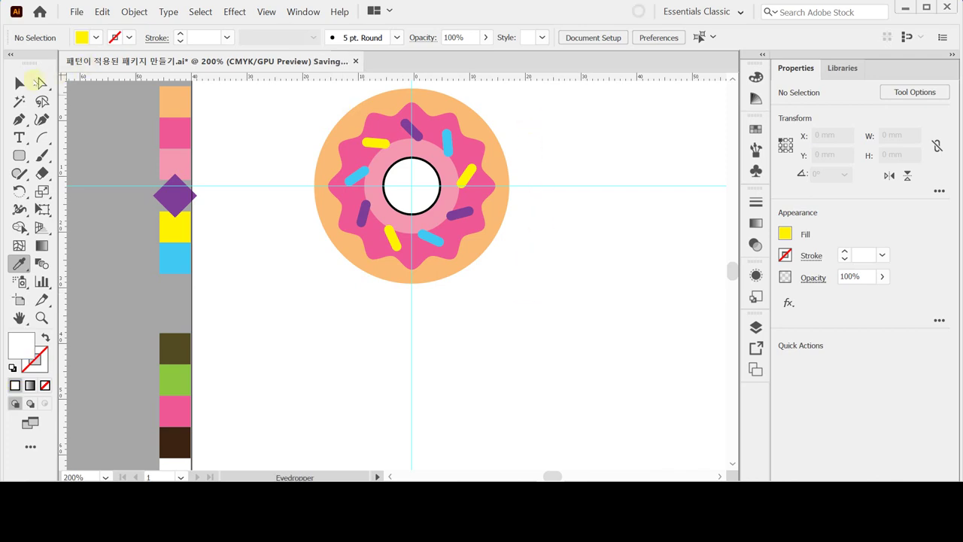
Select the whole pink donut and place a copy of it with Move, 0 mm horizontally and 40 mm vertically.
left_click(20, 83)
left_click_drag(530, 244, 527, 250)
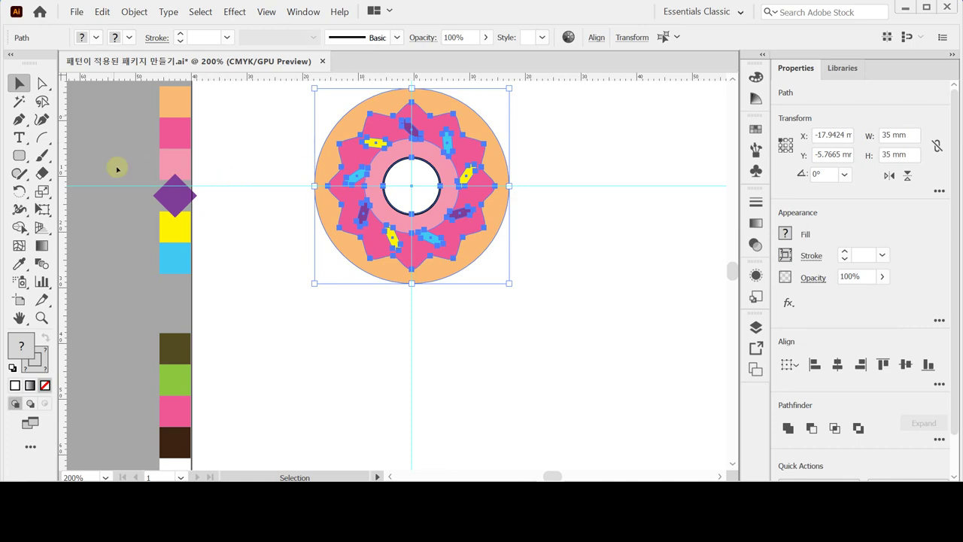
double_click(19, 81)
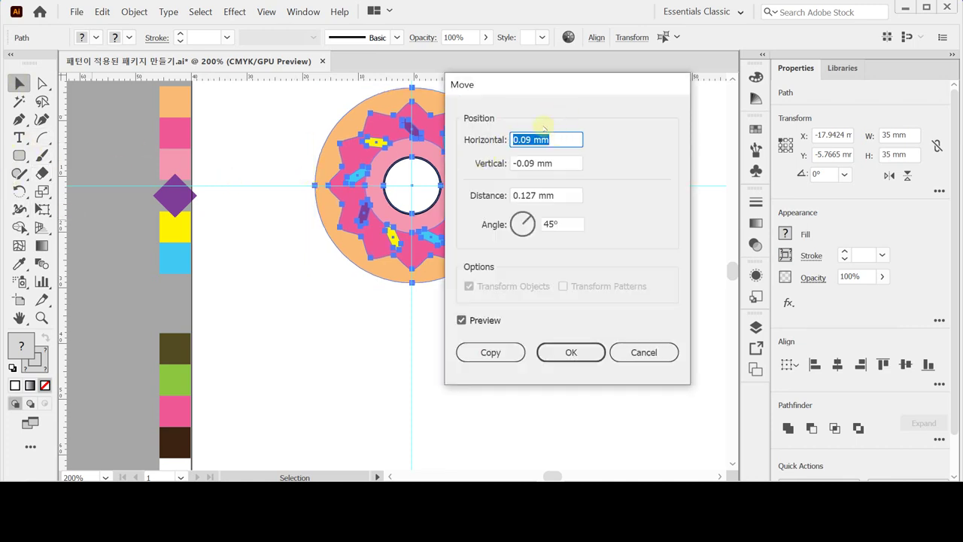
left_click_drag(531, 88, 607, 103)
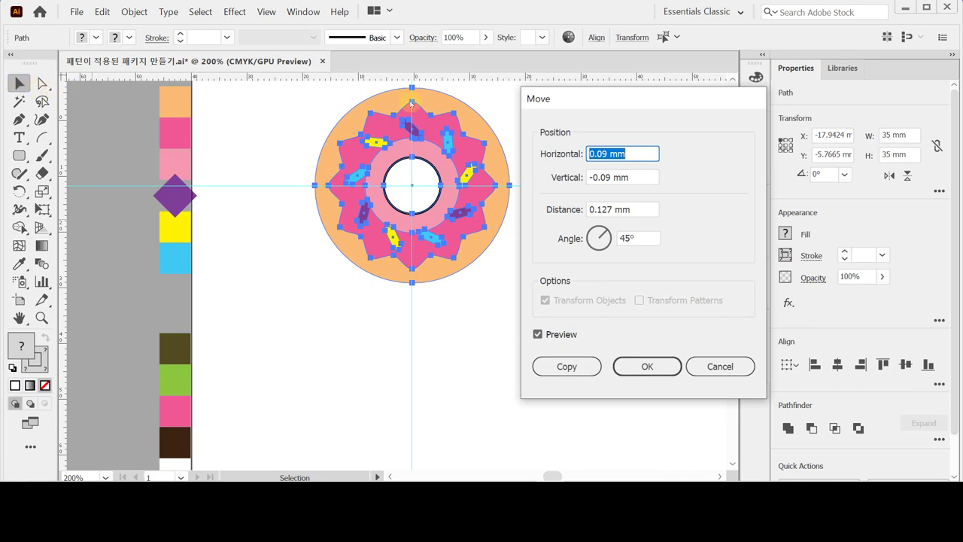
type("0")
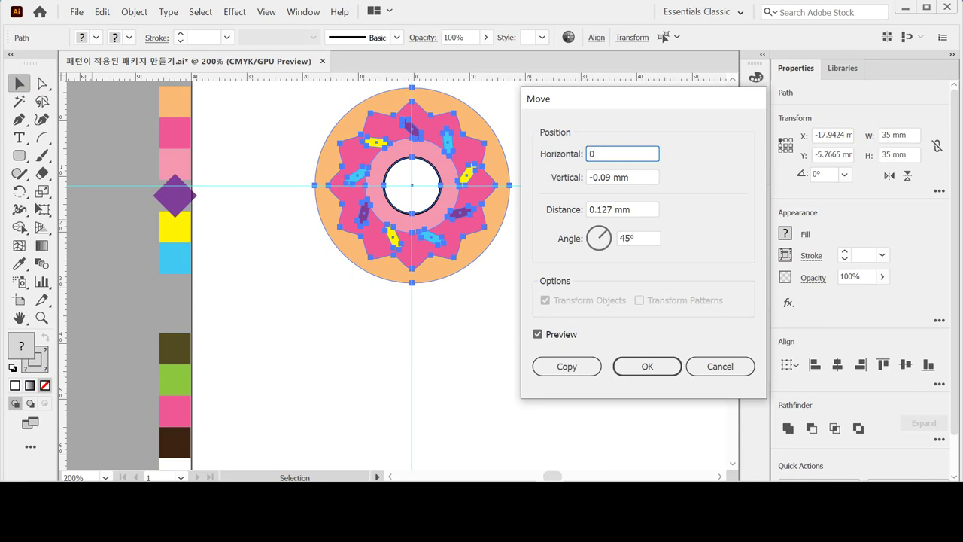
key("Tab")
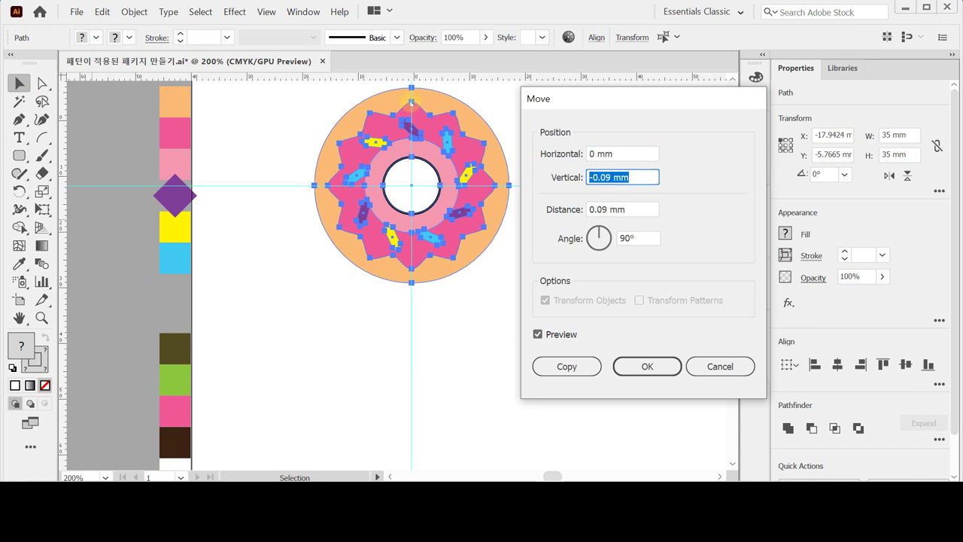
type("40")
key("Tab")
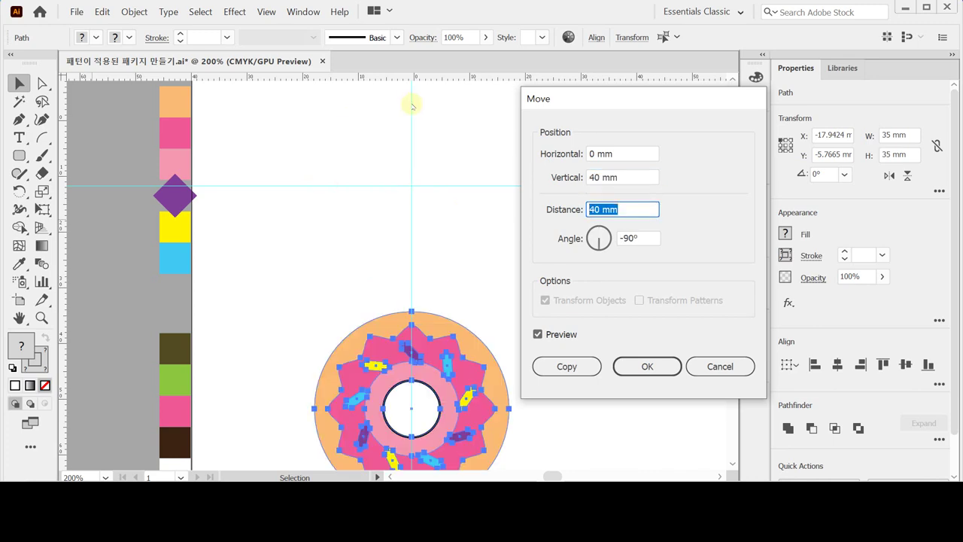
left_click(578, 365)
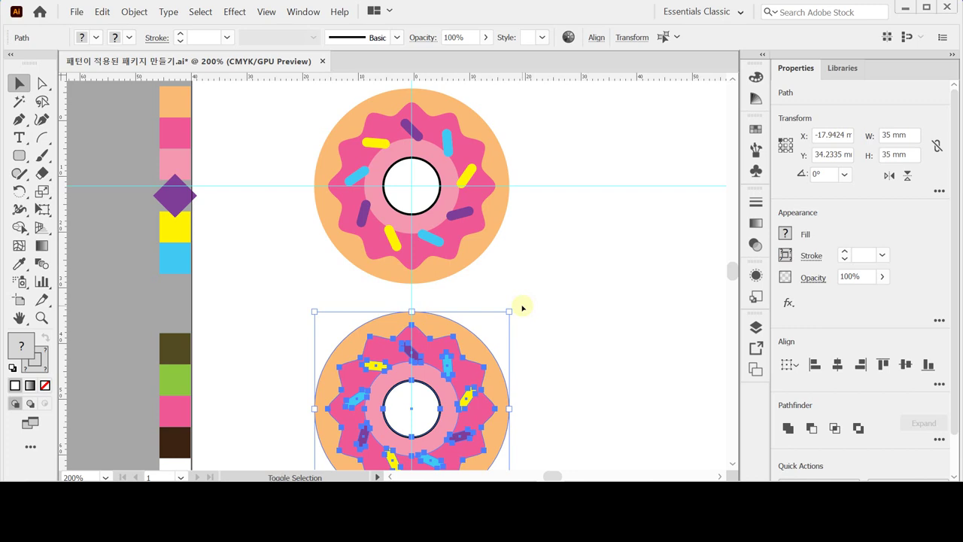
Recolour the copied donut's outer base circle with the dark olive brown sampled from the colour strip.
scroll(563, 288, "down", 3)
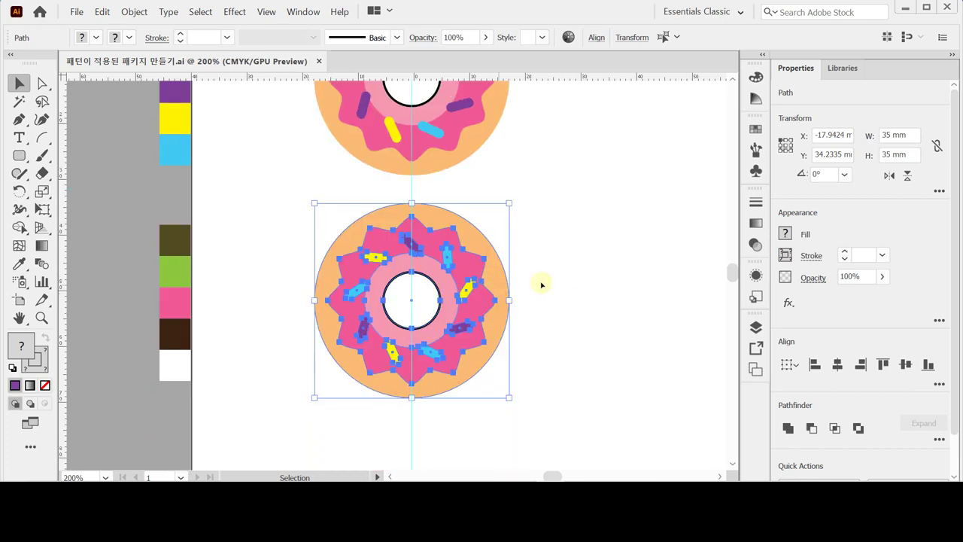
left_click(498, 217)
left_click(452, 222)
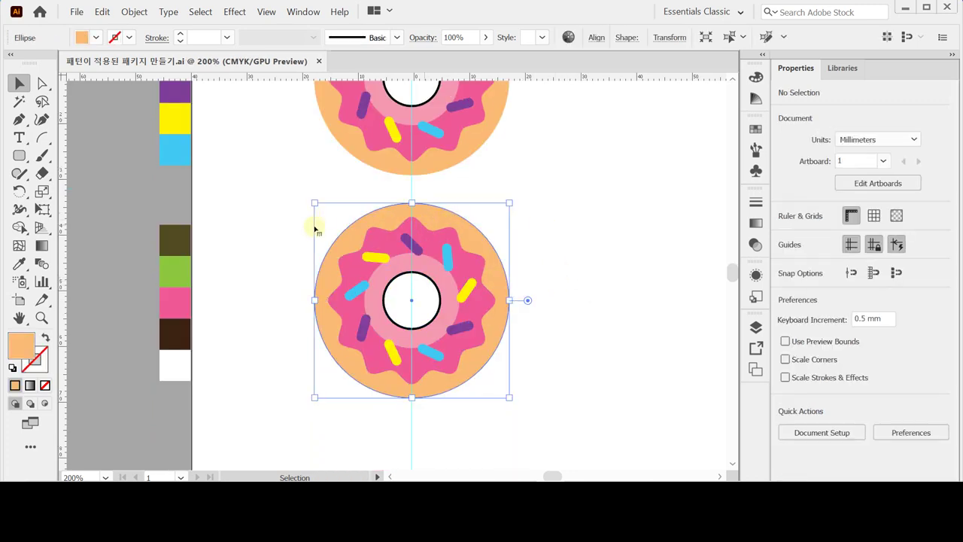
key("i")
left_click(178, 241)
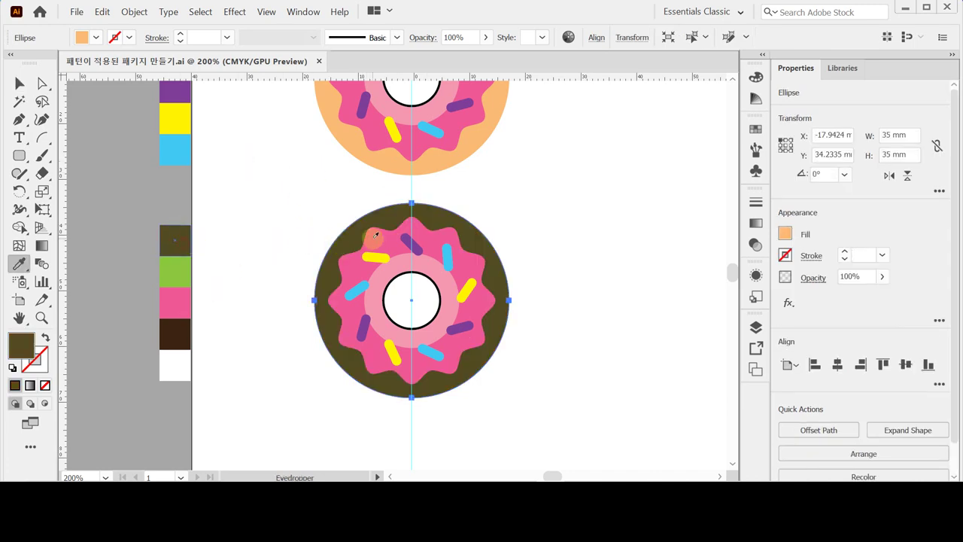
Try to recolour the copied donut's wavy glaze with the green from the colour strip.
left_click(178, 271)
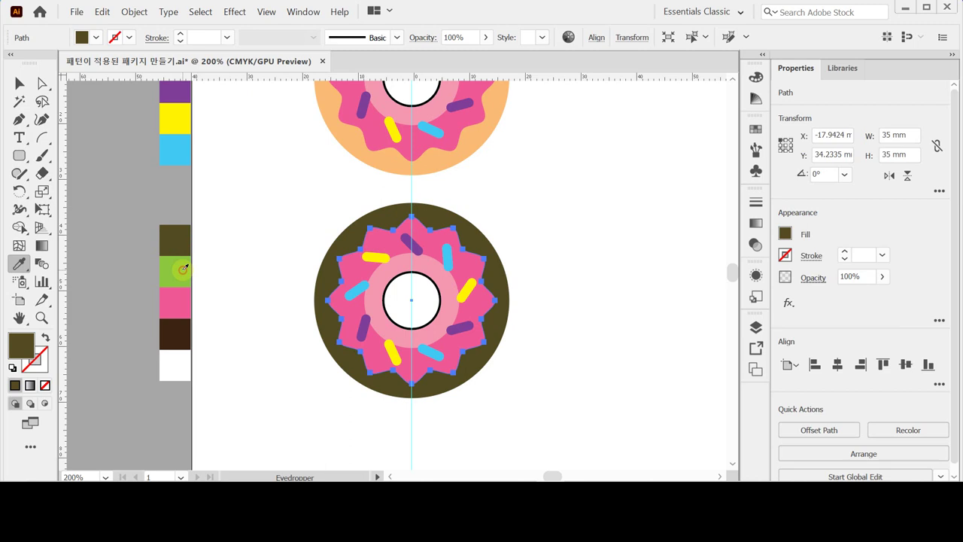
left_click(349, 261, "ctrl")
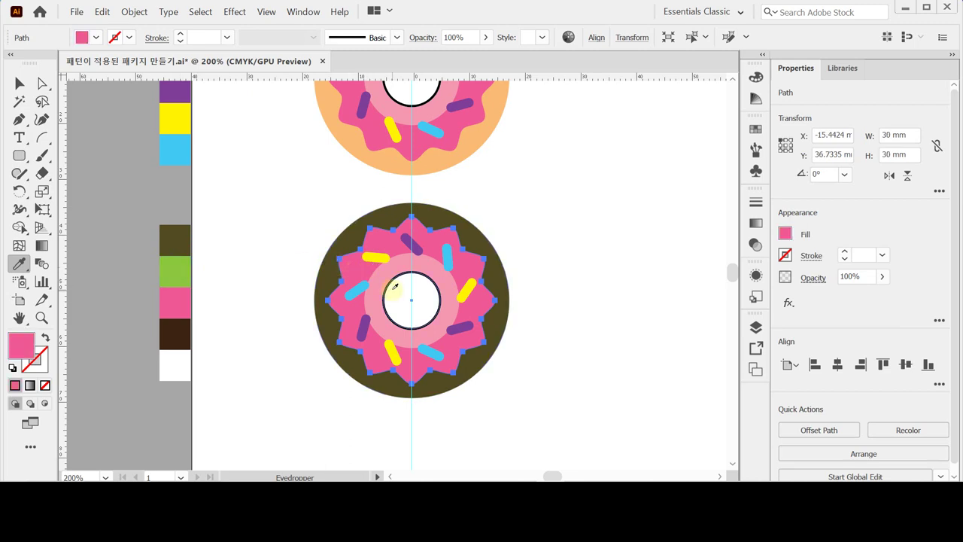
key("ctrl+z")
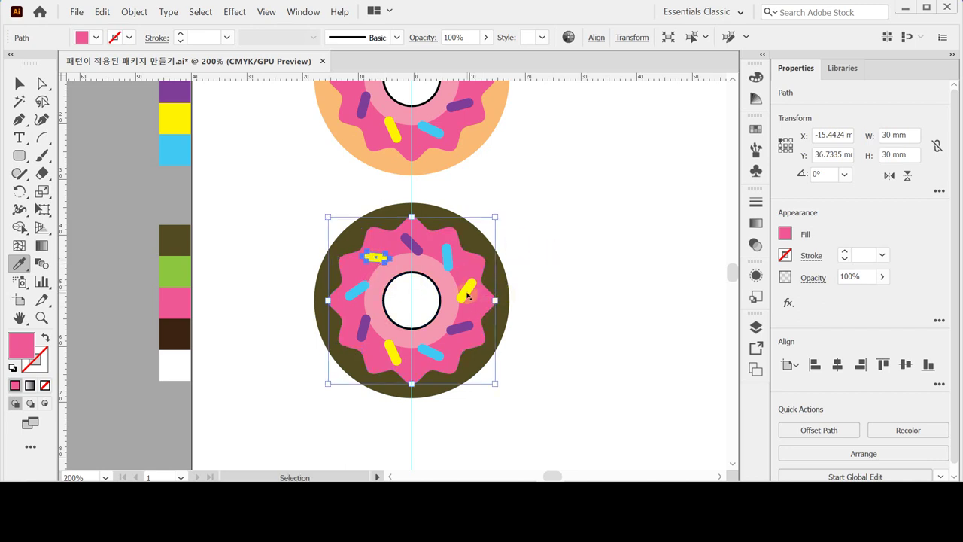
Recolour the copied donut's three yellow sprinkles with the pink sampled from the colour strip.
left_click(374, 256, "shift")
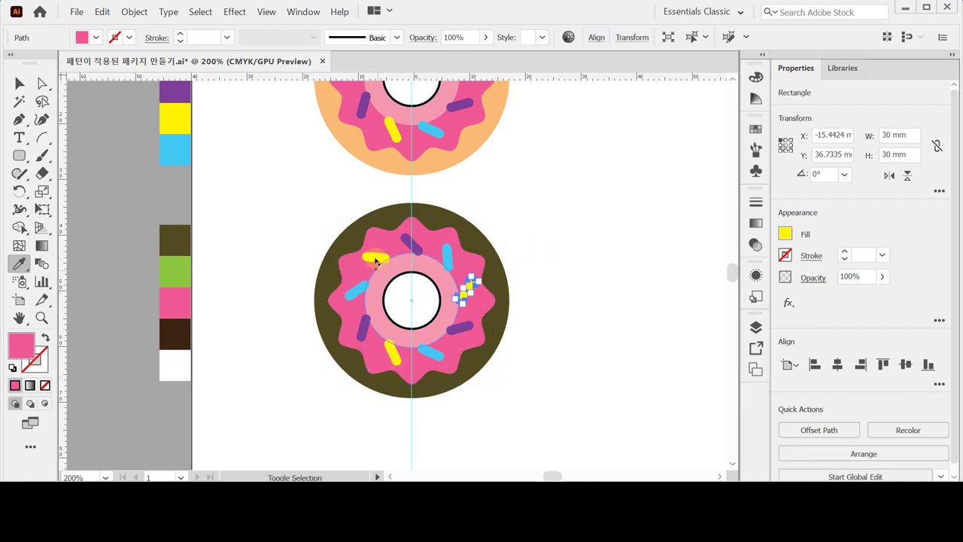
left_click(397, 361, "ctrl+shift")
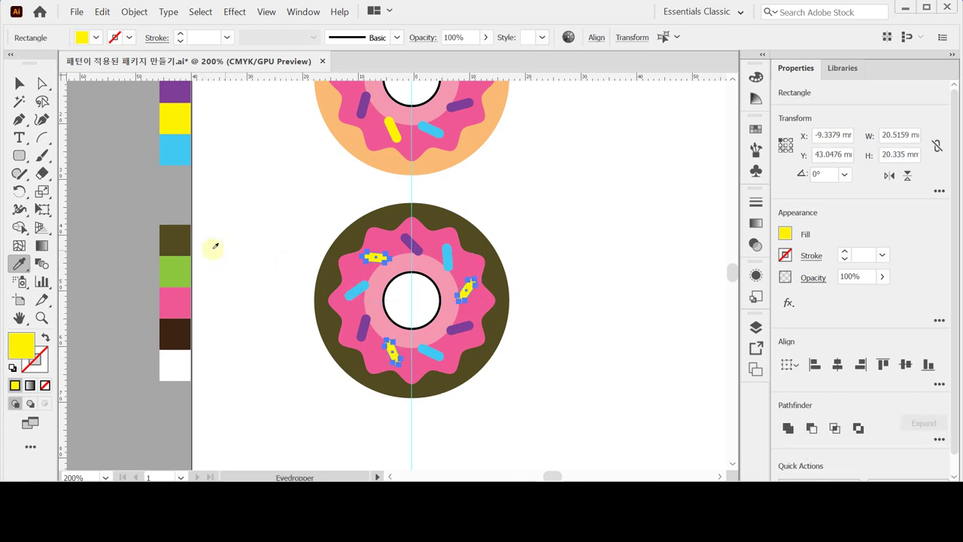
left_click(191, 302)
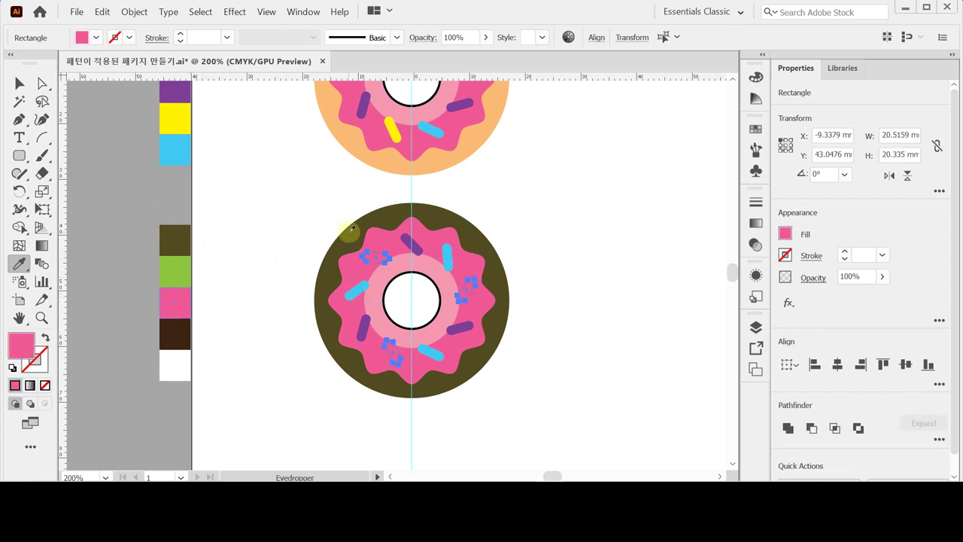
Recolour the copied donut's wavy glaze with the green sampled from the colour strip, and clear the selection.
left_click(378, 227, "ctrl")
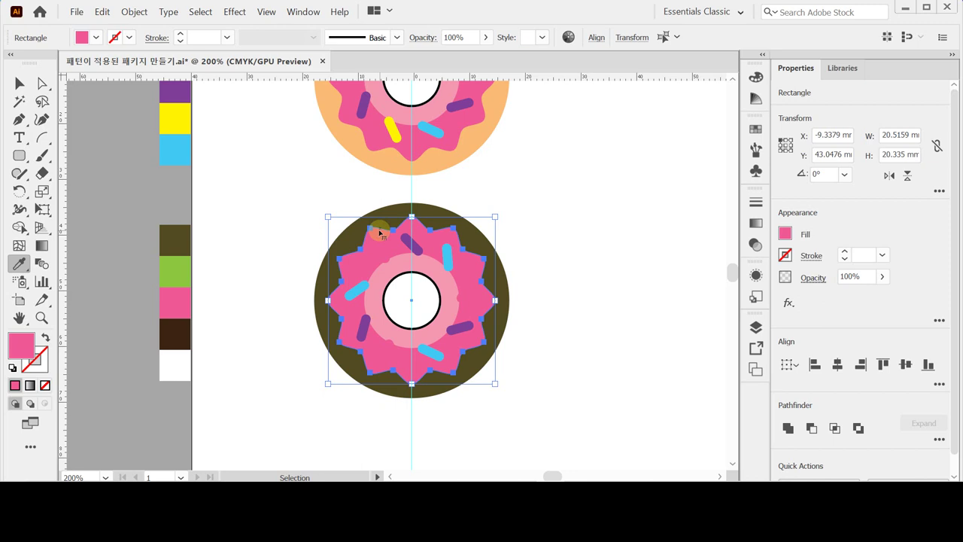
left_click(181, 271)
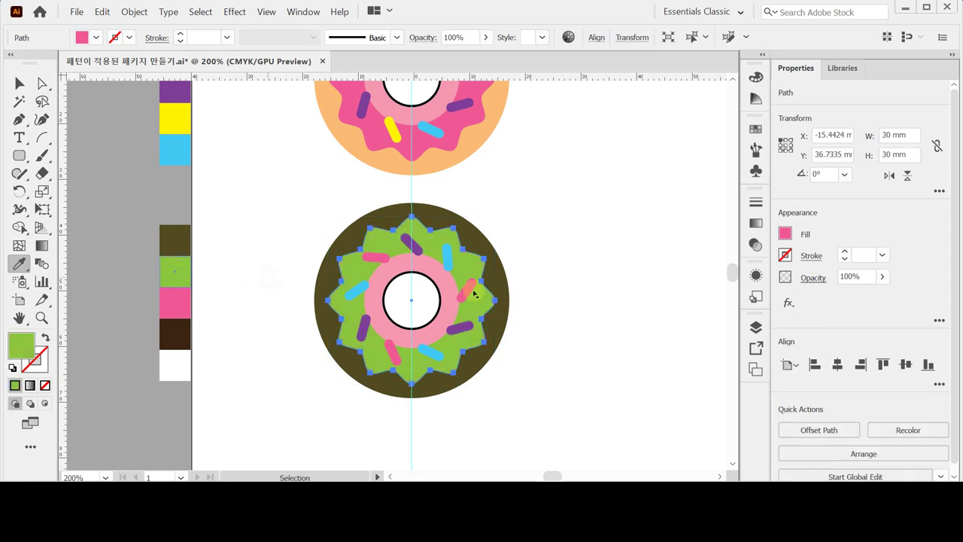
left_click(394, 292, "ctrl")
Recolour the green donut's three light blue sprinkles with the white sampled from the colour strip.
left_click(358, 290, "ctrl")
left_click(447, 256, "ctrl+shift")
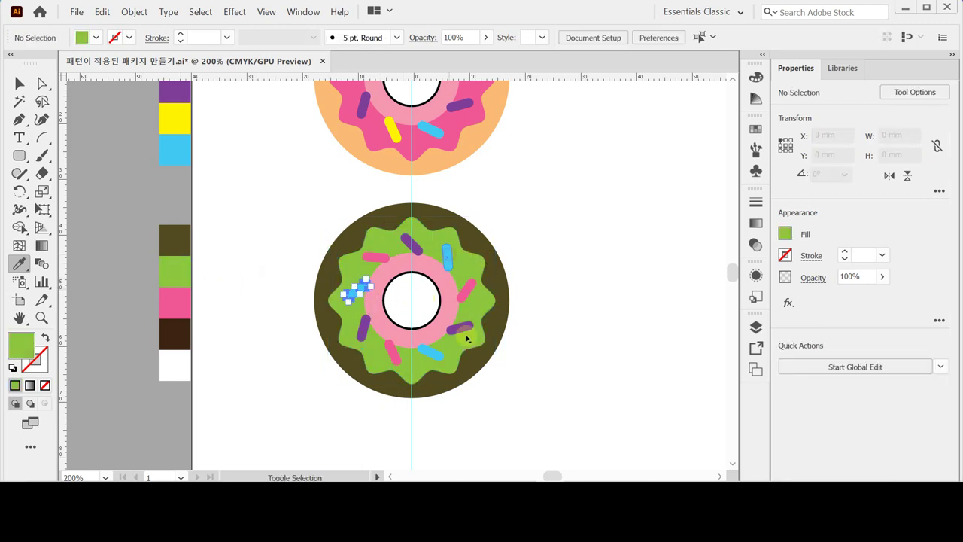
left_click(432, 354, "ctrl+shift")
left_click(168, 365)
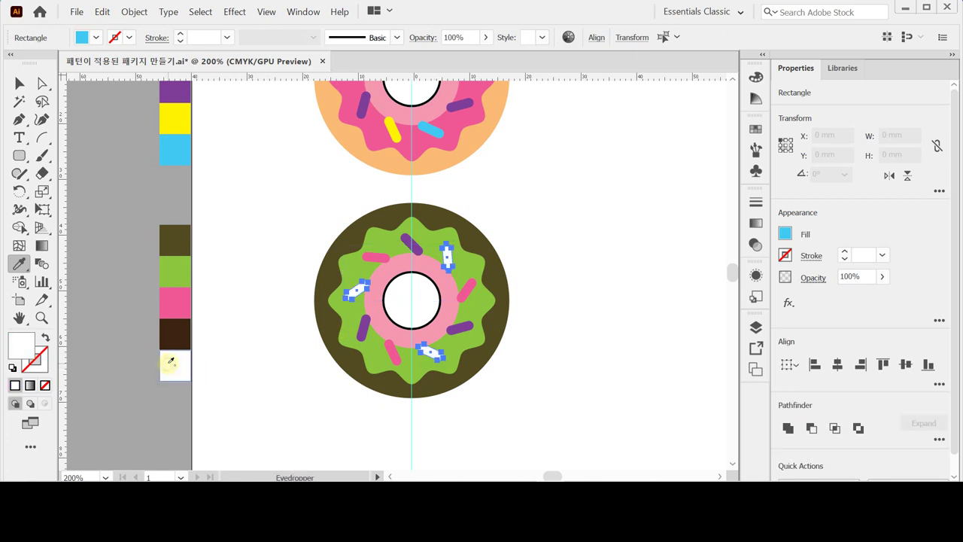
Recolour the green donut's three purple sprinkles with the dark brown sampled from the colour strip, and clear the selection.
left_click(406, 242, "ctrl")
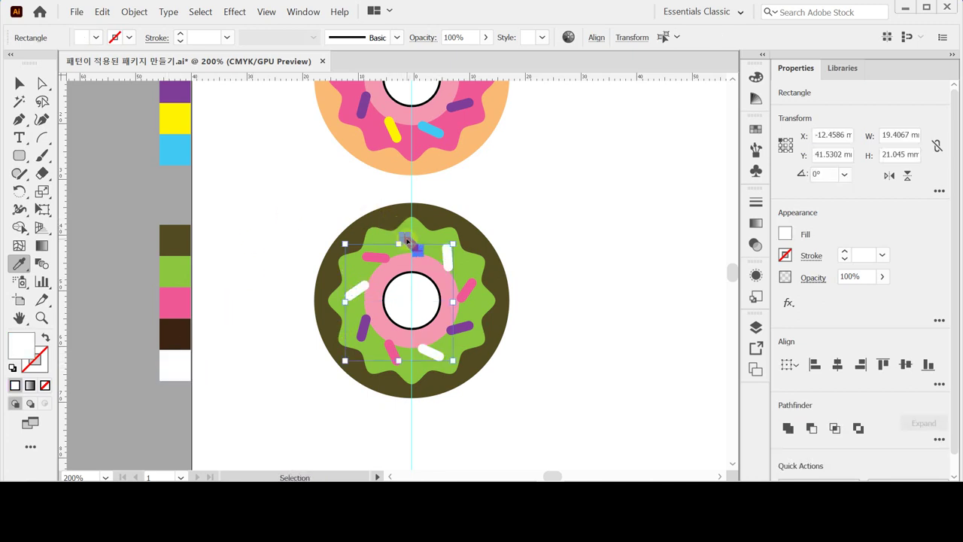
left_click(364, 328, "ctrl+shift")
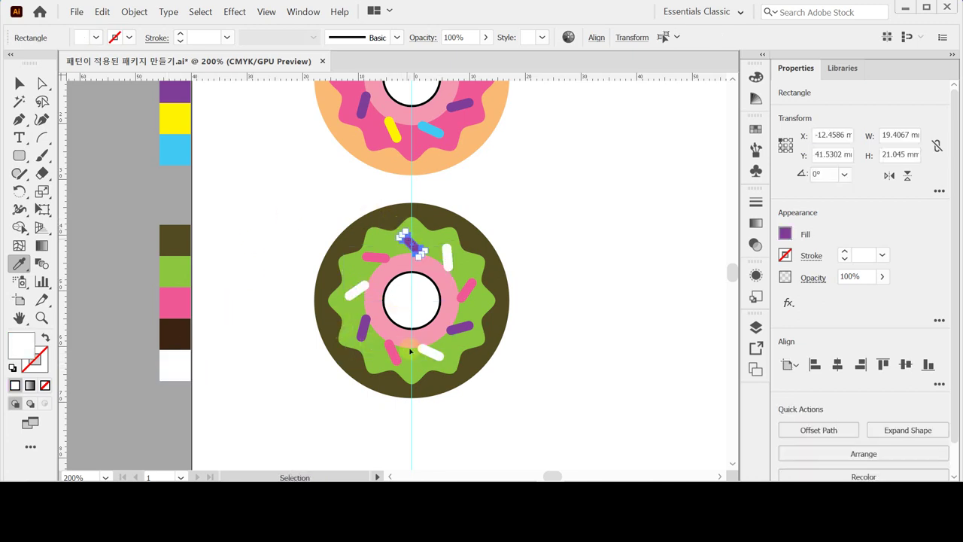
left_click(467, 329, "ctrl+shift")
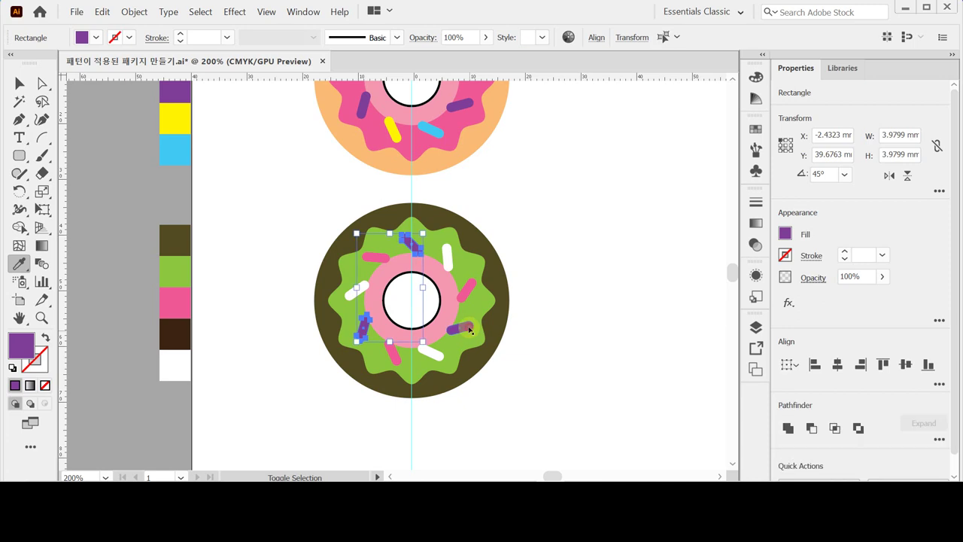
left_click(175, 334)
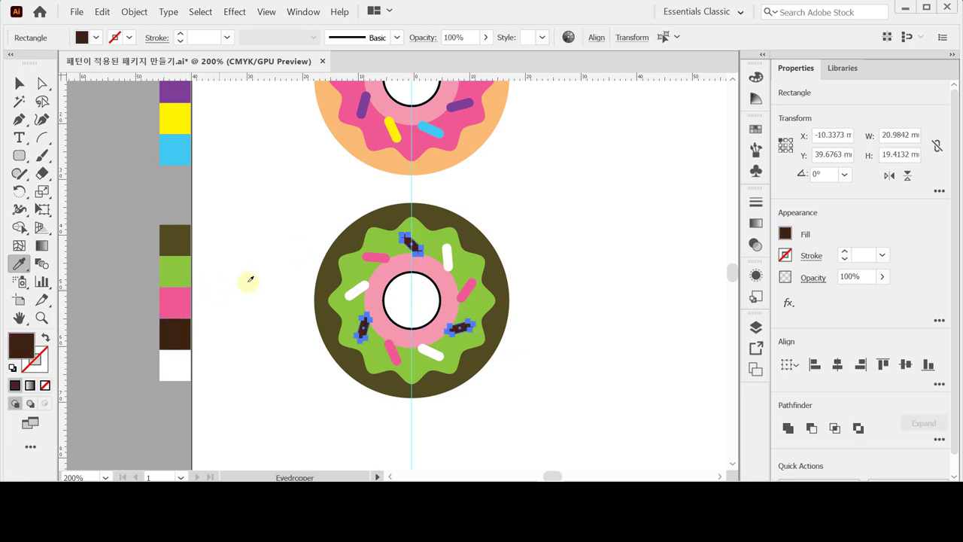
left_click(522, 221, "ctrl")
key("ctrl+plus")
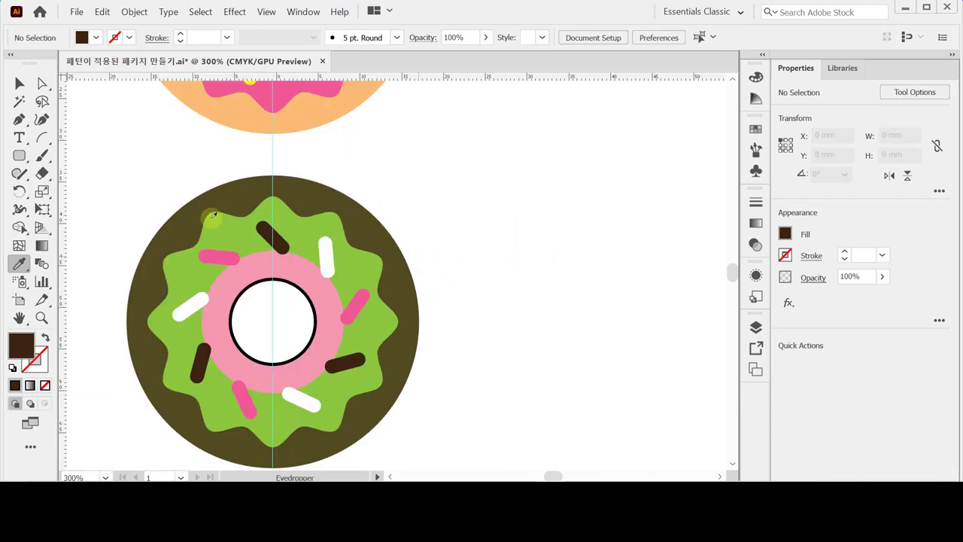
left_click_drag(279, 230, 354, 193)
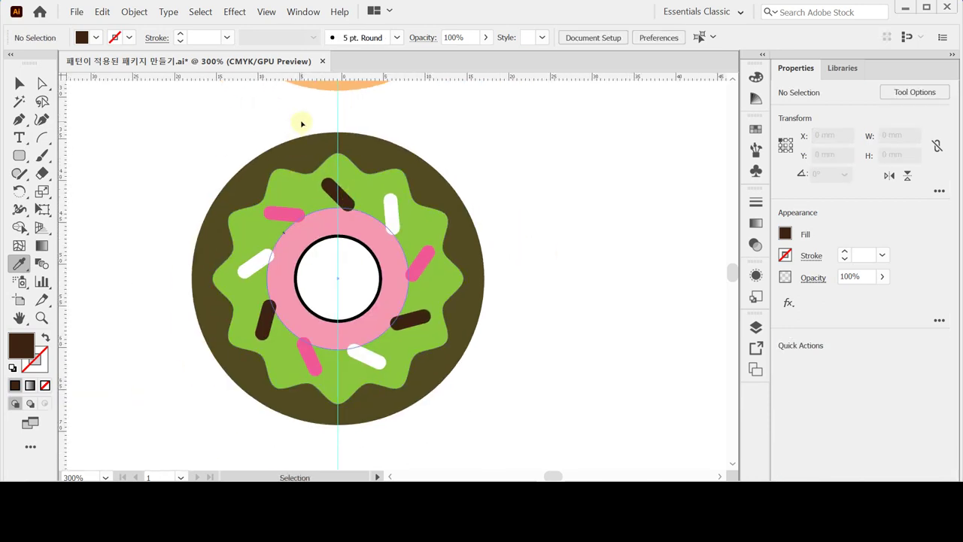
Remove the light pink ring surrounding the hole of the green donut.
left_click_drag(370, 125, 371, 269)
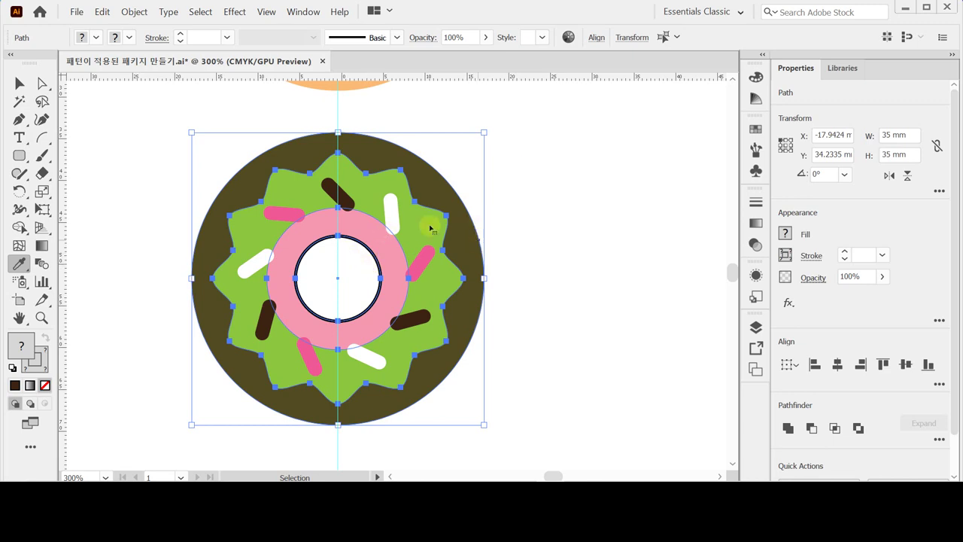
left_click(494, 218, "ctrl")
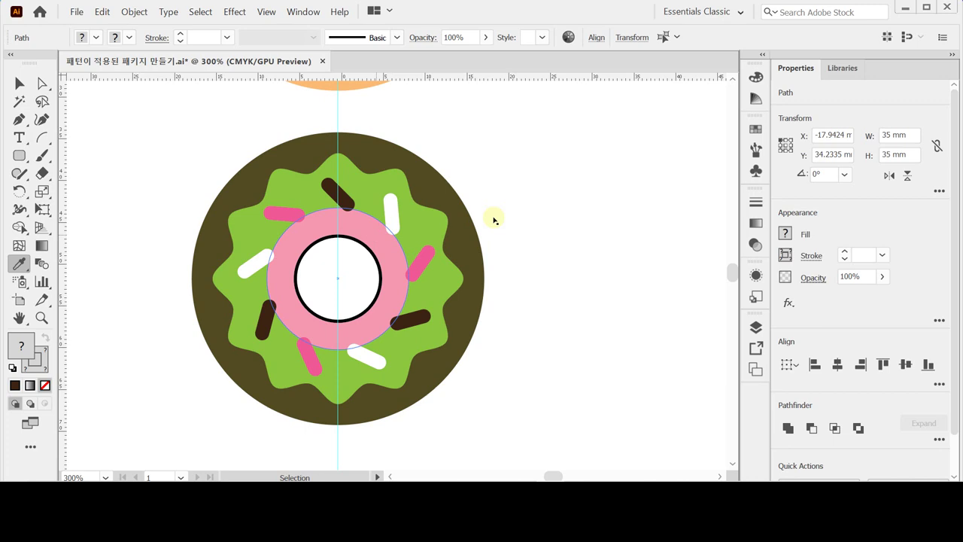
left_click(370, 231, "ctrl")
key("ctrl+x")
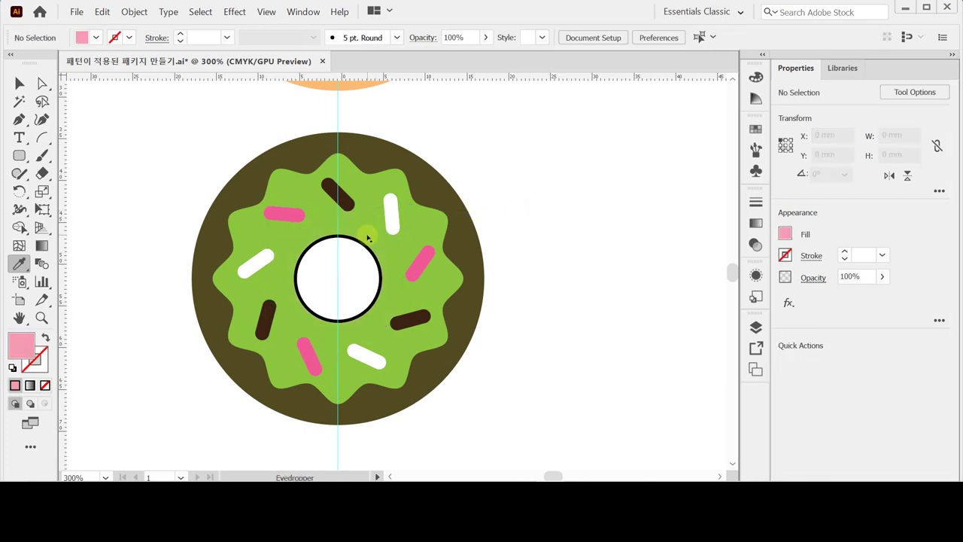
Split the green donut's base, wavy glaze and centre circle with Pathfinder Divide, and clear the selection.
left_click_drag(366, 119, 371, 273)
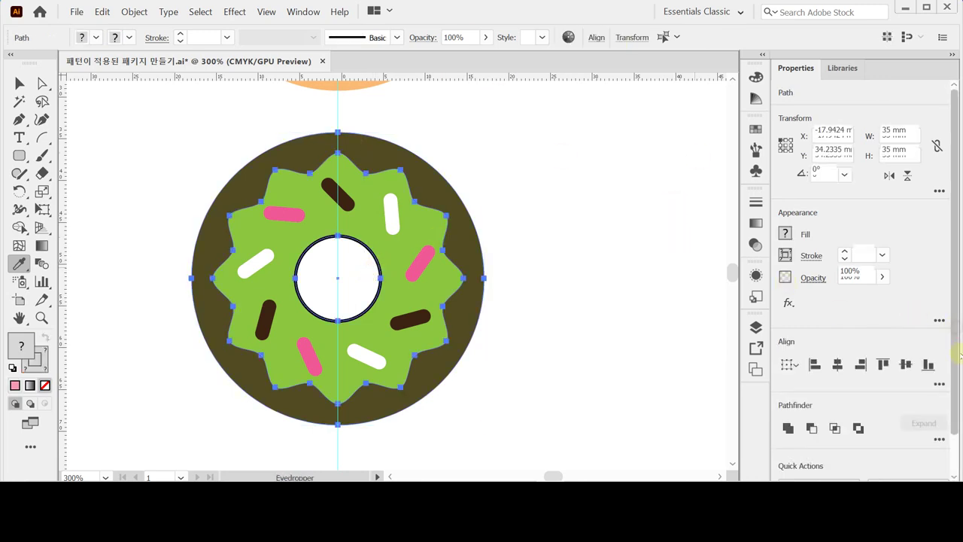
left_click_drag(959, 354, 957, 382)
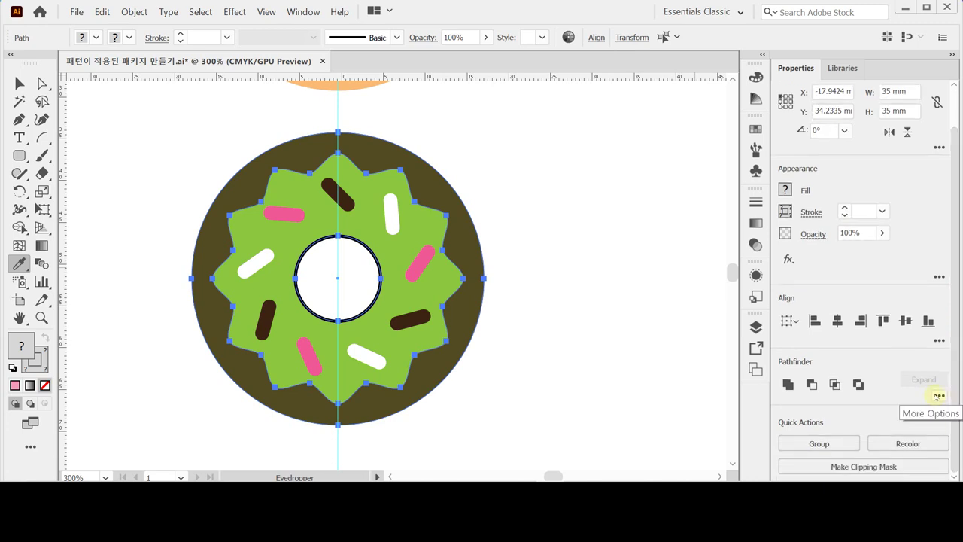
left_click(937, 395)
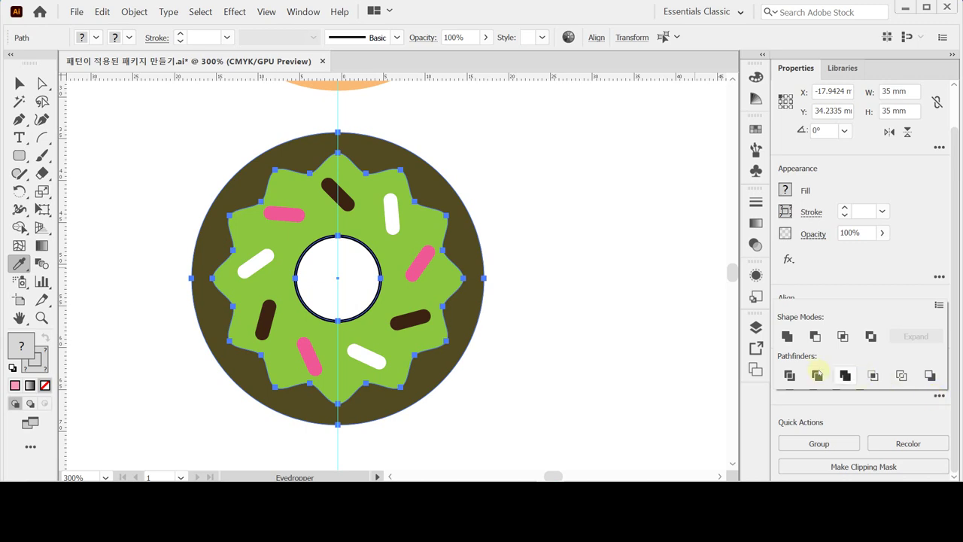
left_click(790, 375)
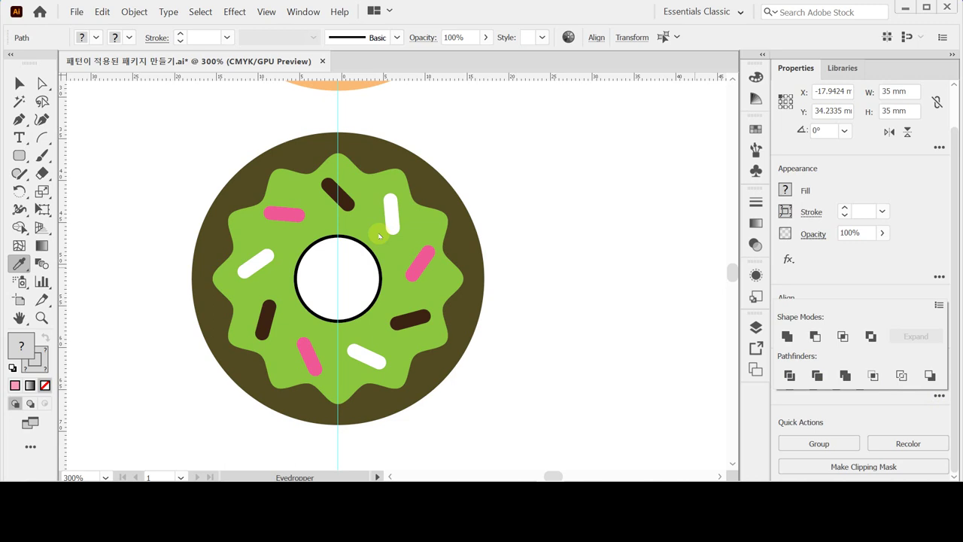
key("ctrl+shift+a")
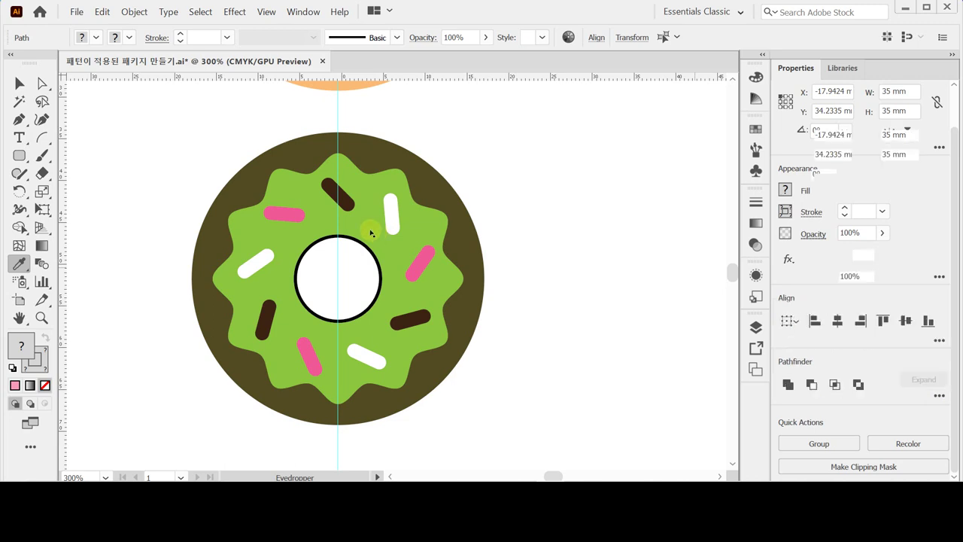
Isolate the green donut's divided group, delete its outlined centre circle to open the hole, and leave isolation mode.
key("v")
double_click(371, 231)
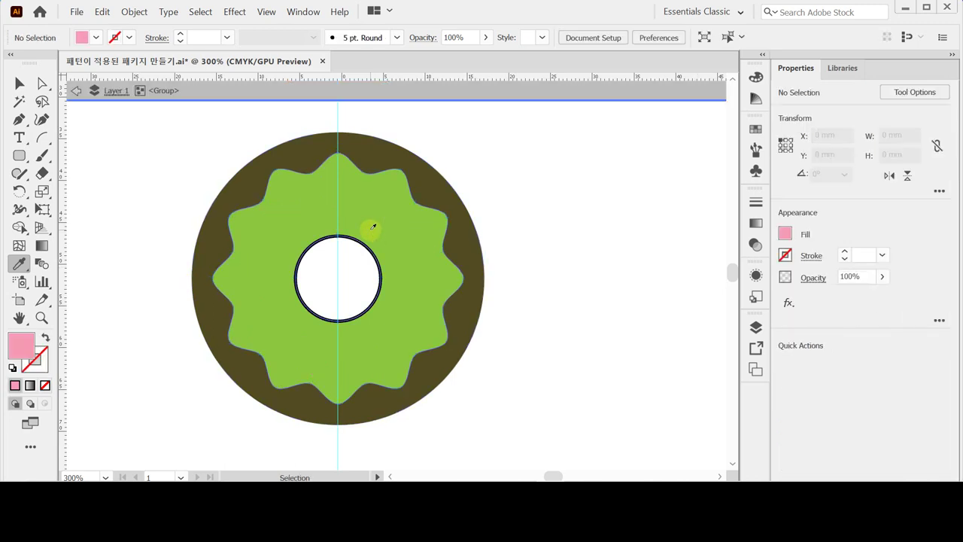
key("i")
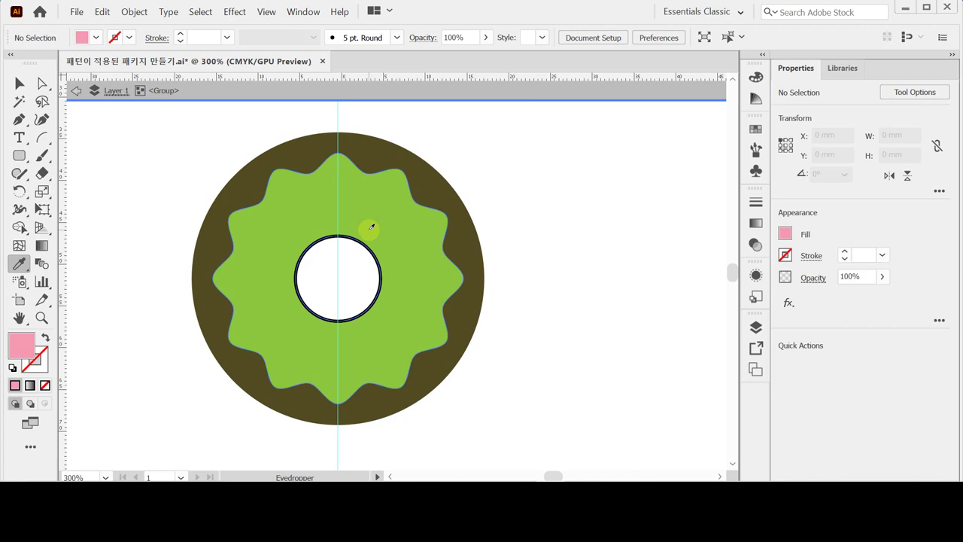
left_click(348, 287, "ctrl")
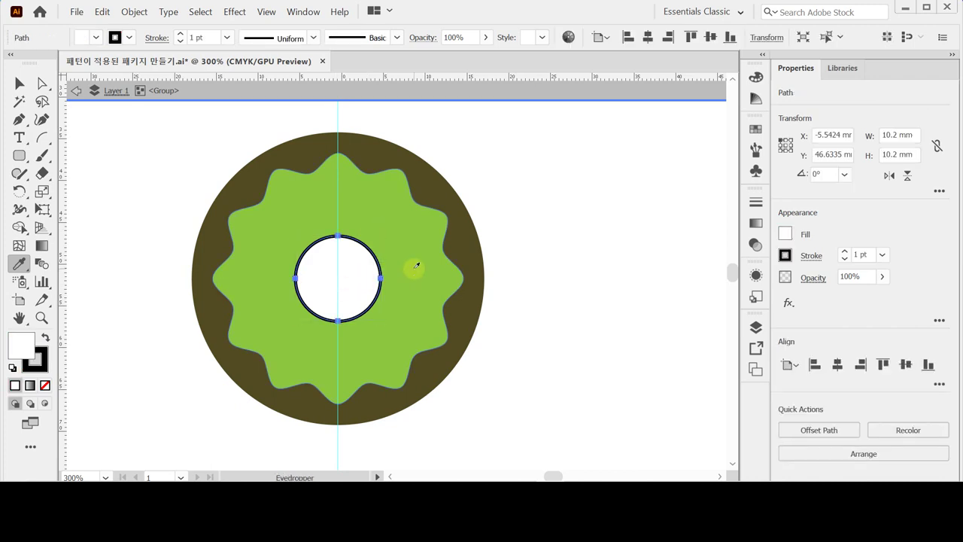
key("ctrl+shift+a")
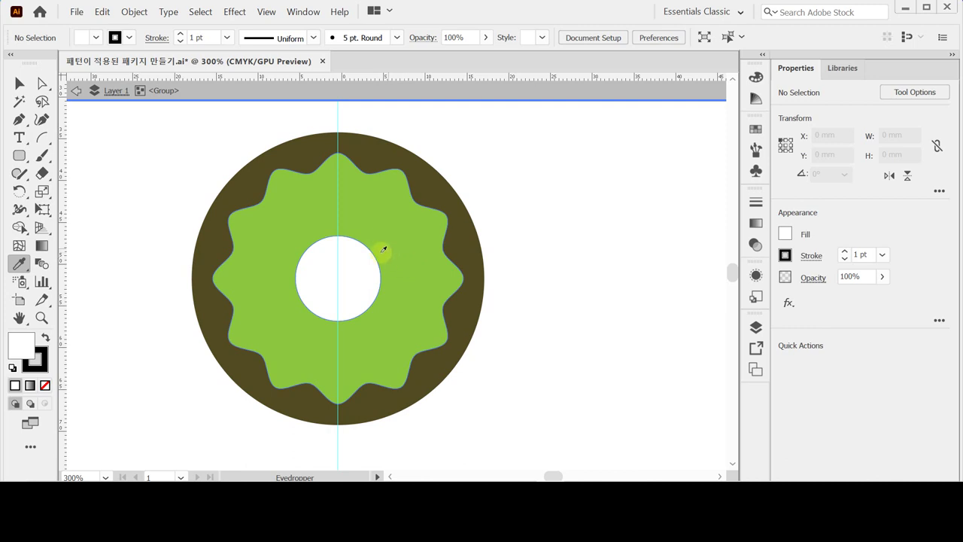
key("Escape")
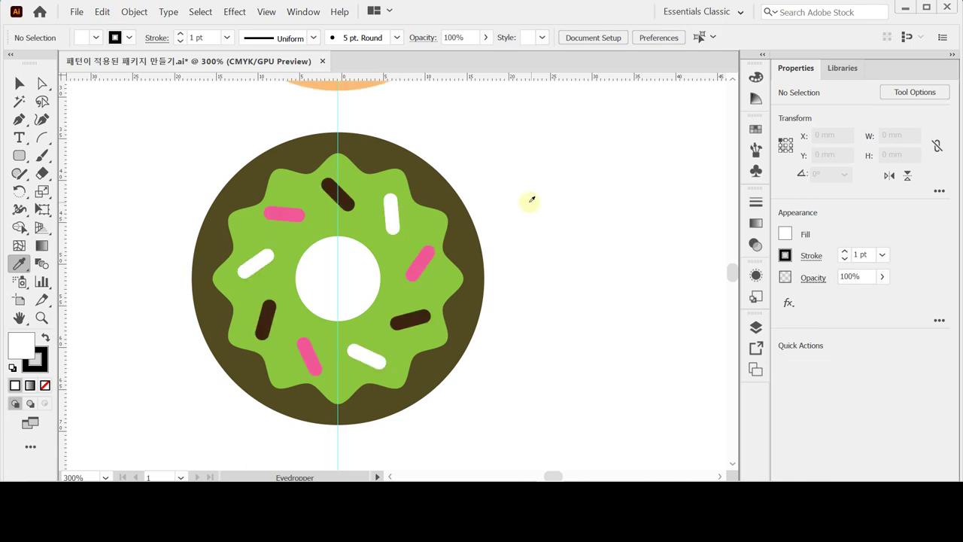
Split the pink donut's base, glaze, light pink ring and centre circle with Pathfinder Divide.
scroll(507, 207, "up", 5)
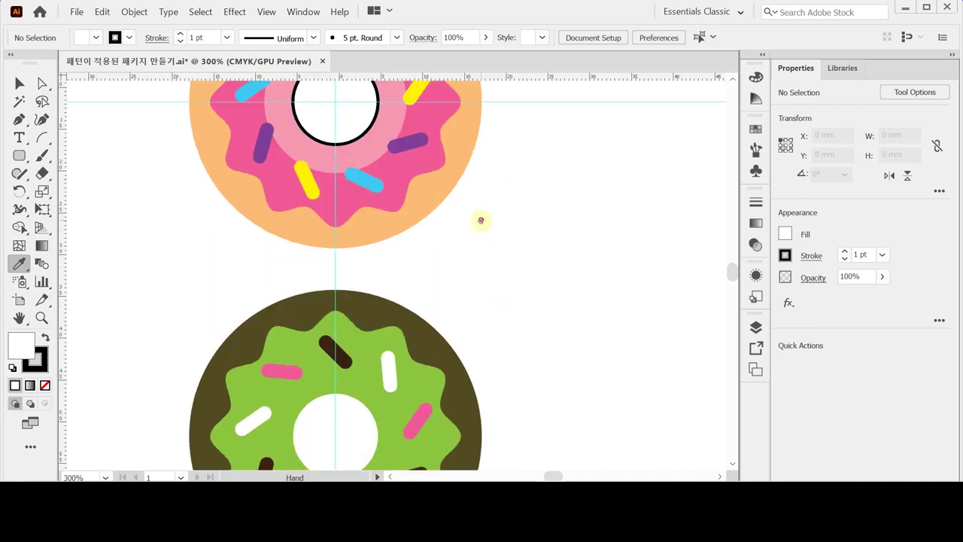
scroll(480, 285, "up", 1)
scroll(470, 308, "up", 3)
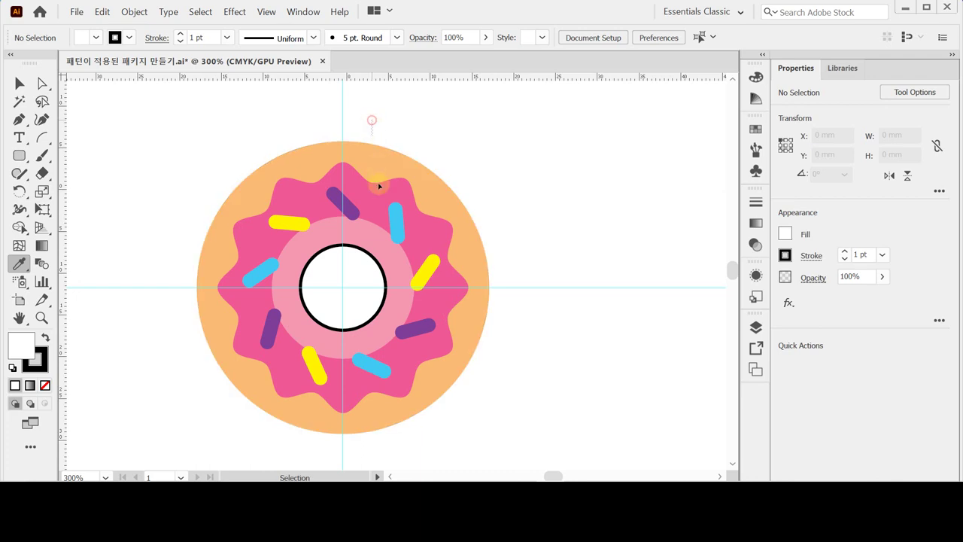
left_click(376, 267)
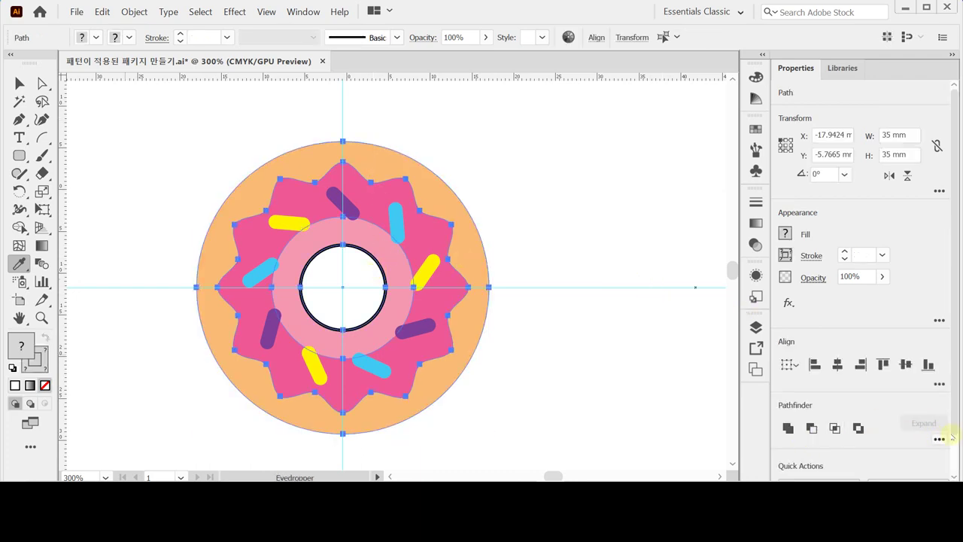
scroll(951, 429, "down", 1)
left_click(939, 413)
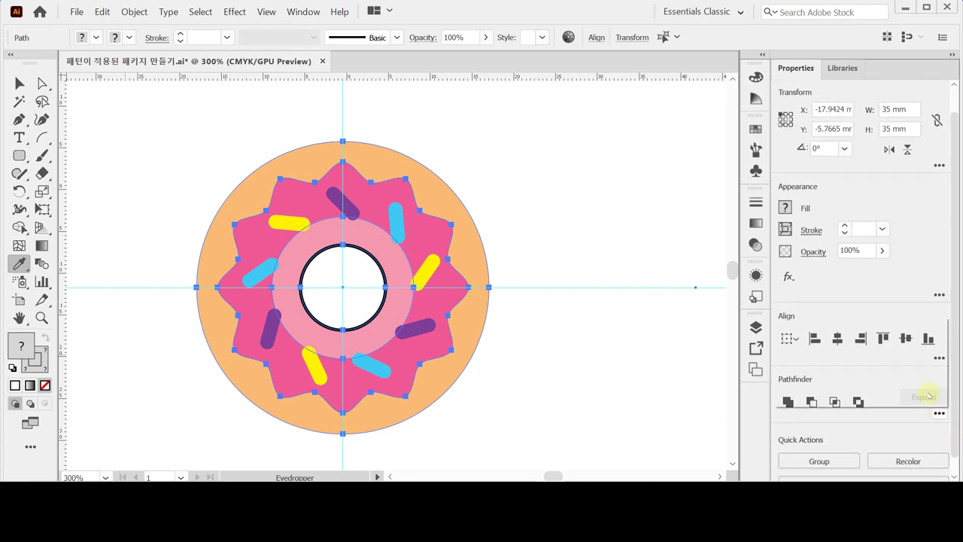
left_click(789, 392)
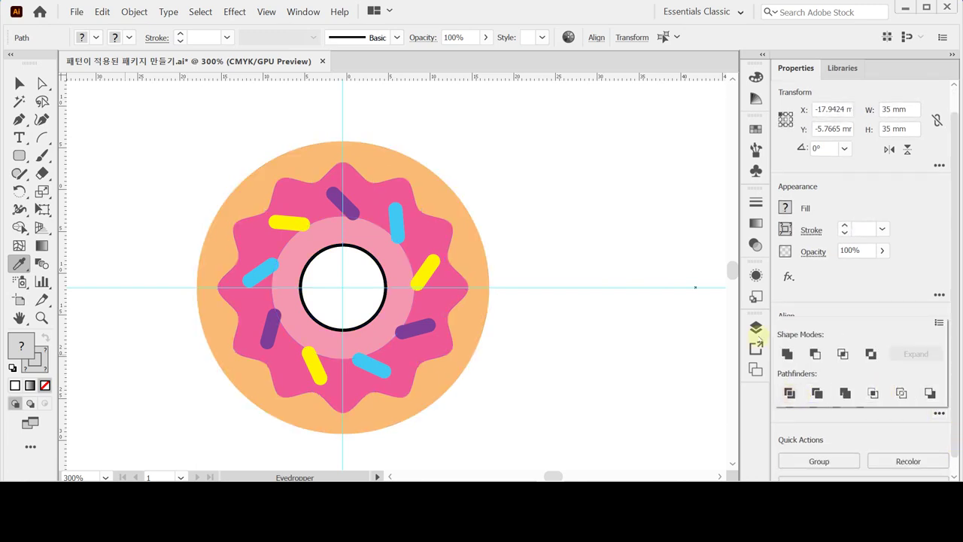
Isolate the pink donut's divided group, delete its outlined centre circle, and leave isolation mode.
left_click(409, 172)
double_click(409, 172)
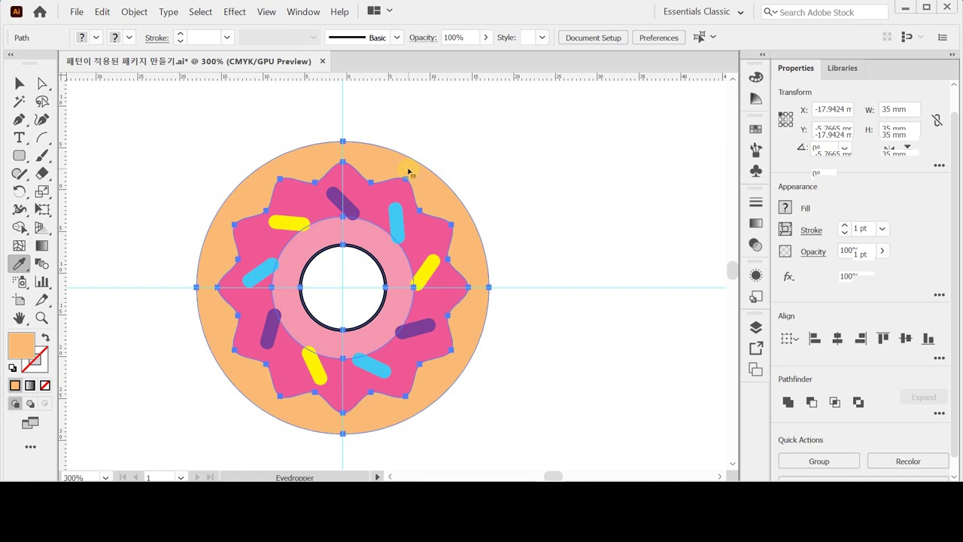
left_click(362, 295, "ctrl")
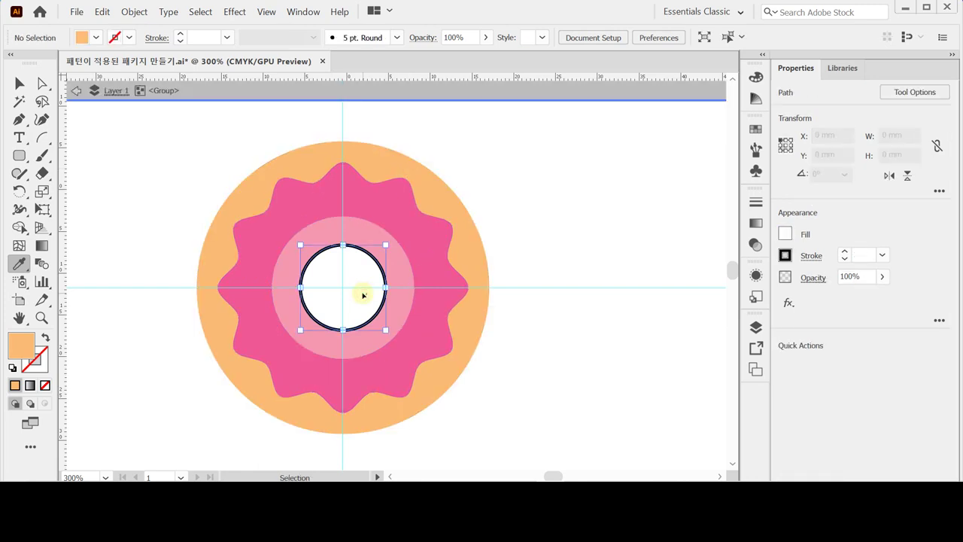
key("ctrl+shift+a")
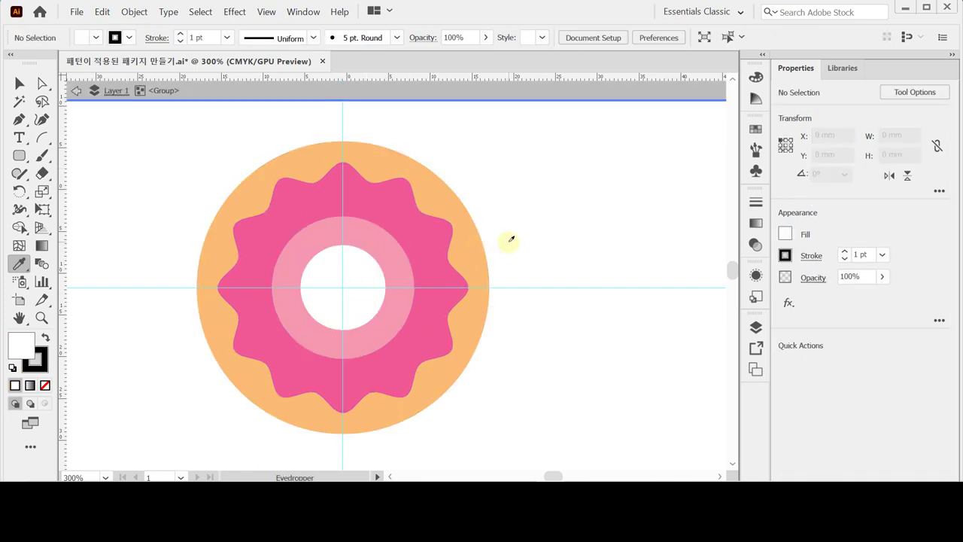
key("Escape")
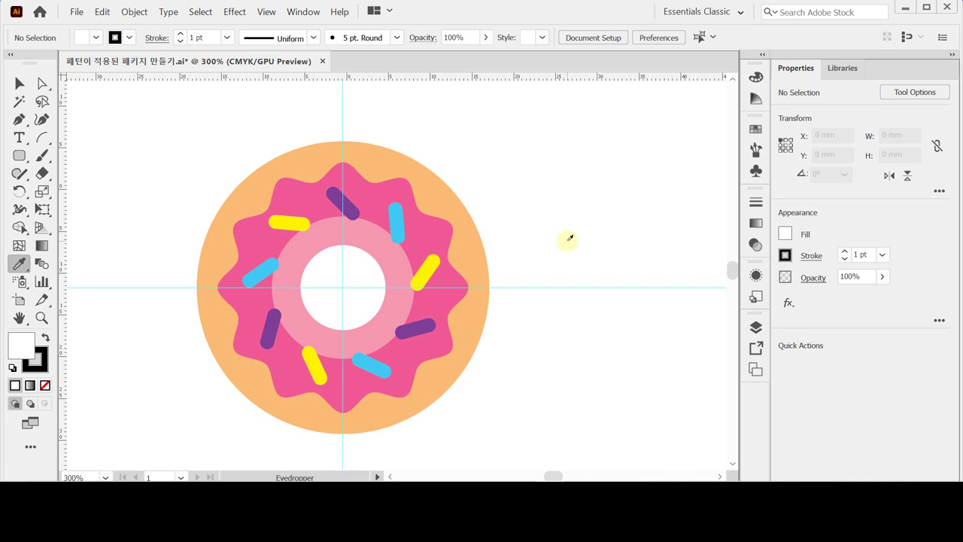
Group all the pieces of the pink donut, including its sprinkles.
left_click(554, 269, "ctrl+alt")
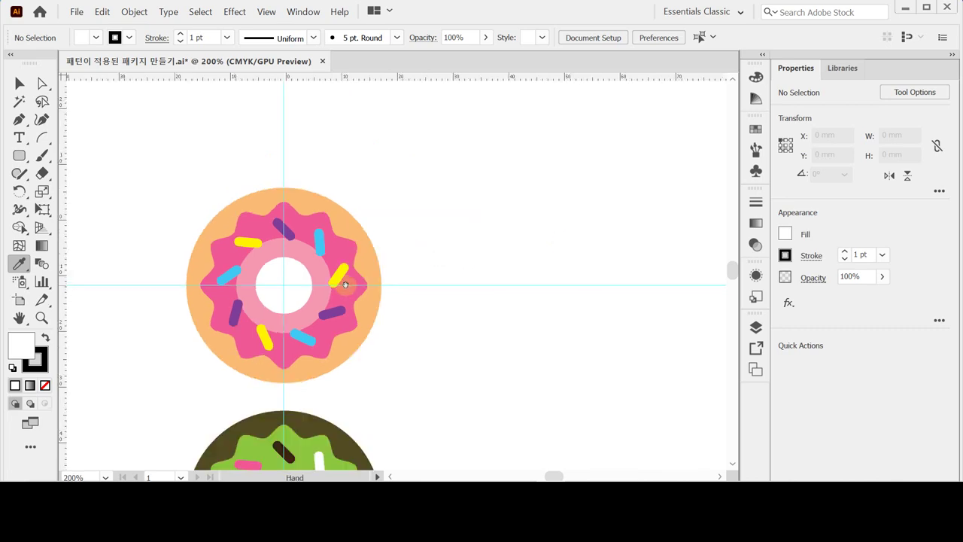
scroll(365, 207, "down", 5)
scroll(365, 207, "left", 2)
key("ctrl+minus")
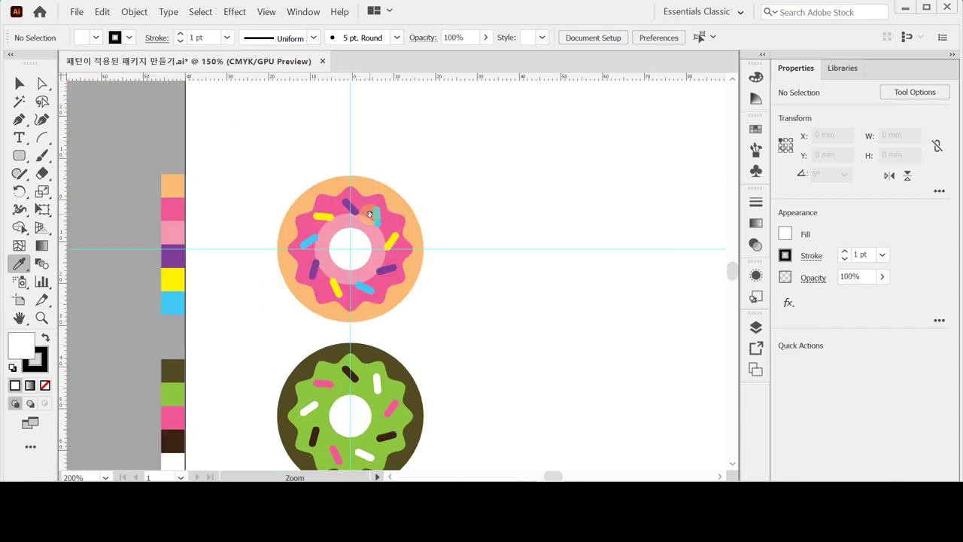
left_click_drag(371, 223, 352, 179)
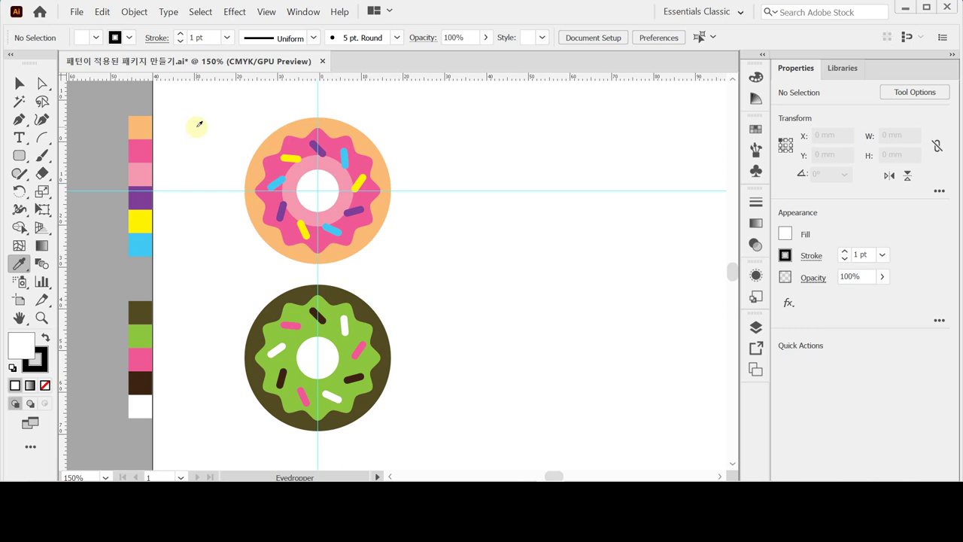
key("v")
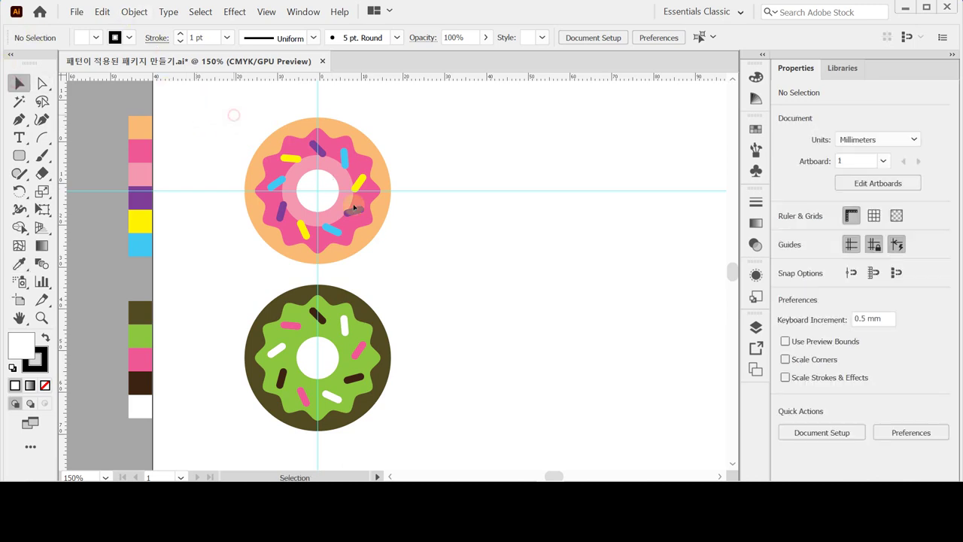
left_click_drag(234, 117, 433, 249)
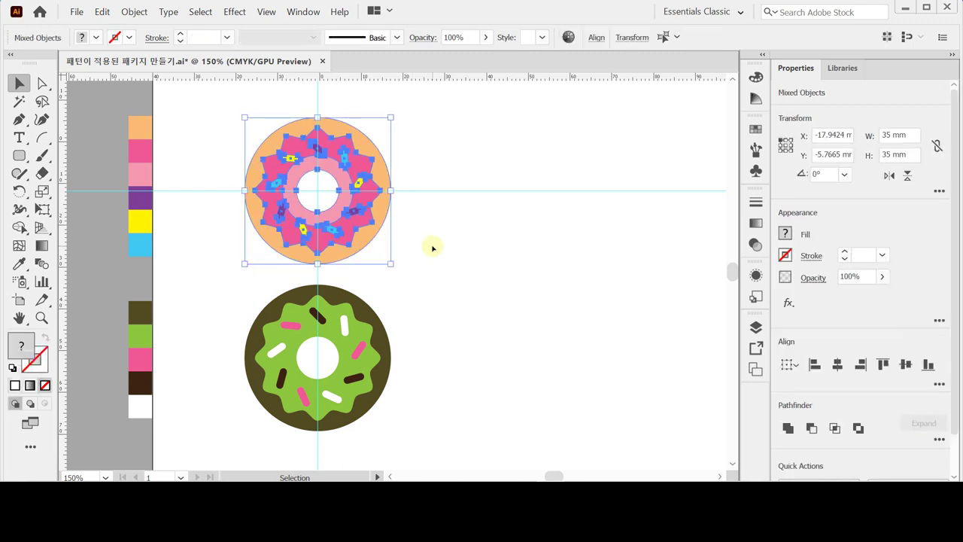
key("a")
key("ctrl+g")
key("v")
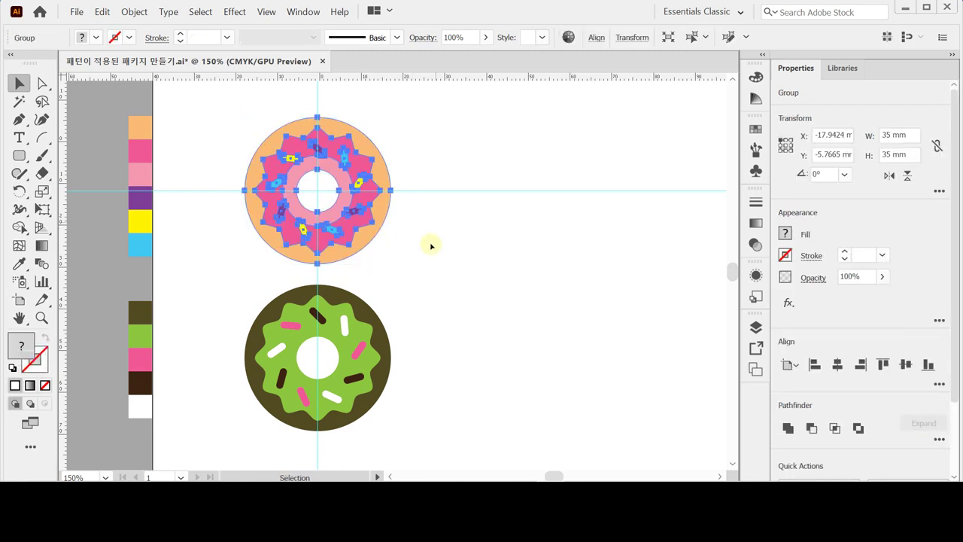
Group the green donut together with its sprinkles, and clear the selection.
left_click_drag(207, 294, 422, 414)
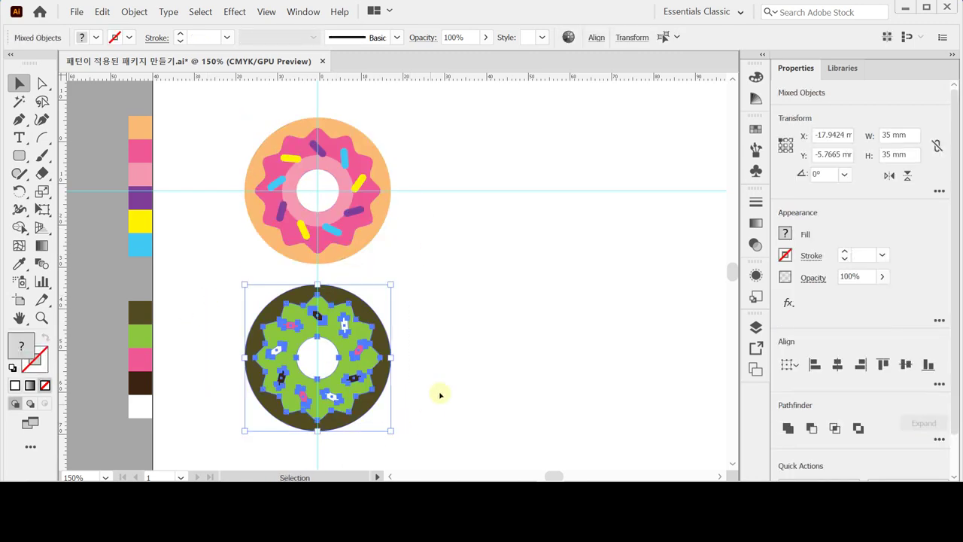
key("ctrl+g")
left_click(354, 279)
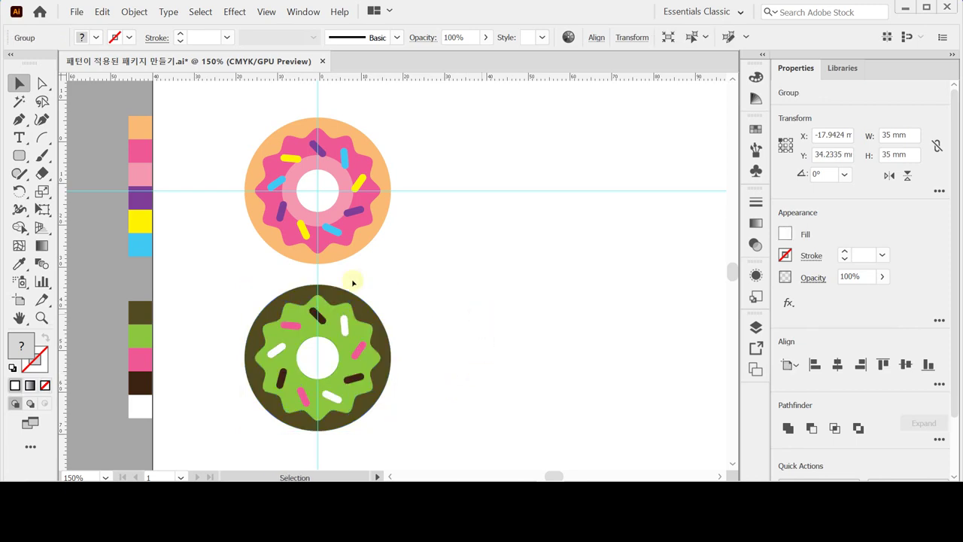
Draw a 40 × 80 mm rectangle over the two donuts, starting just above and beside the pink one.
left_click_drag(20, 155, 69, 155)
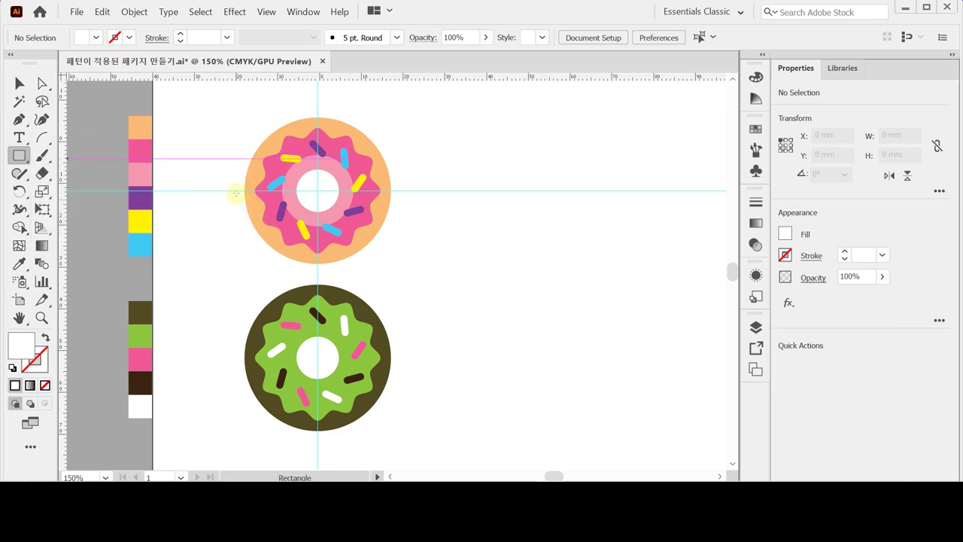
left_click(236, 116)
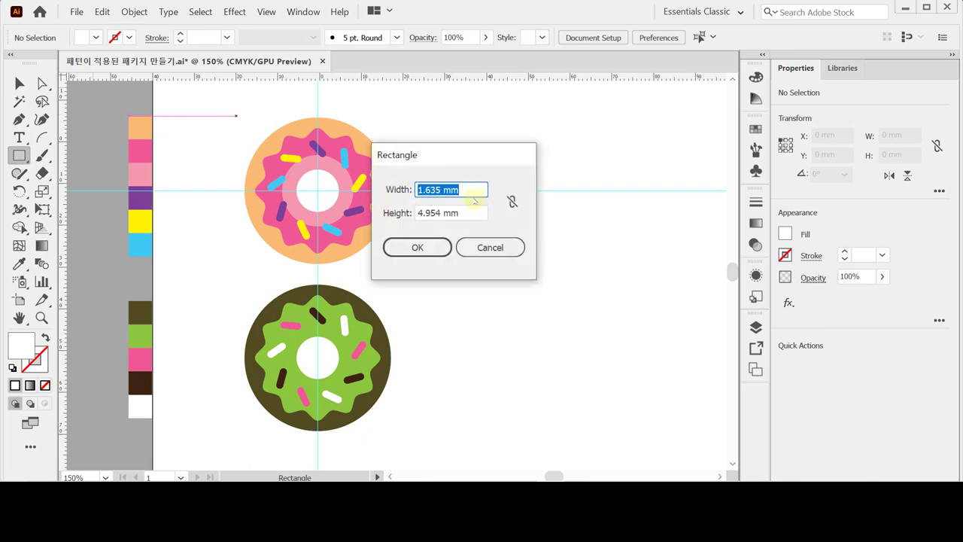
type("40")
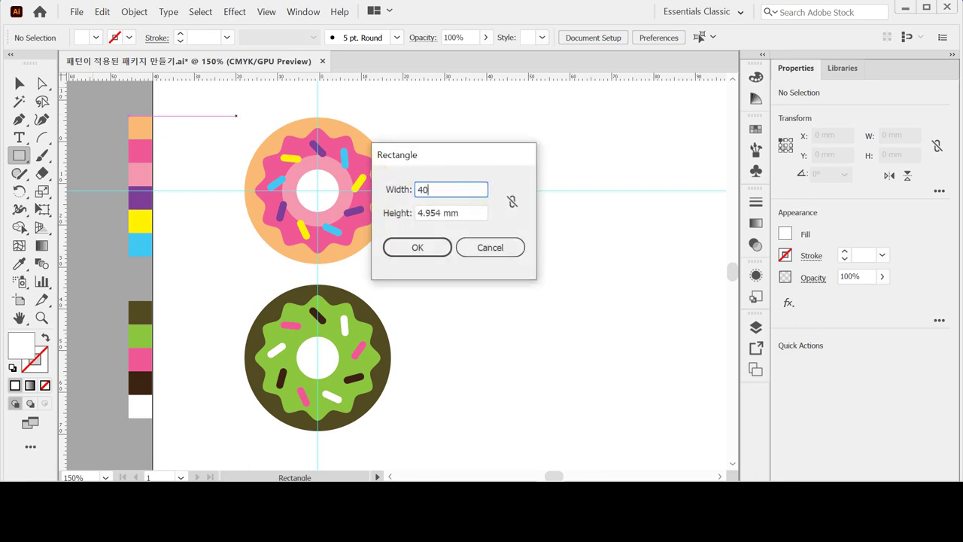
key("Tab")
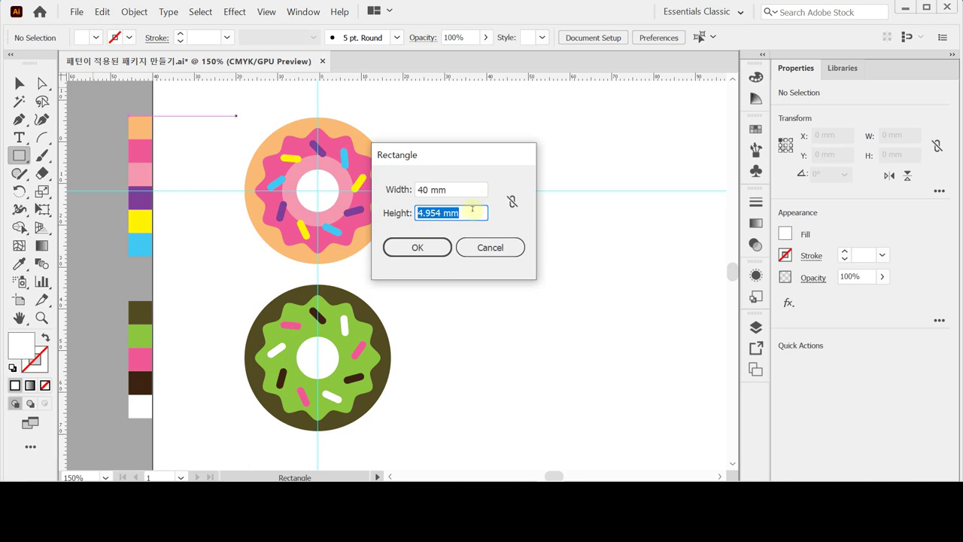
type("80")
key("Return")
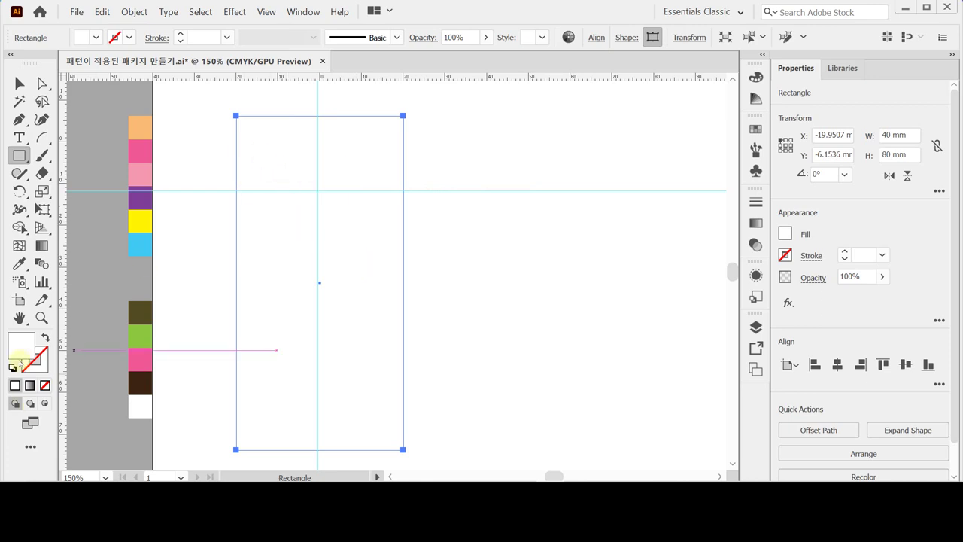
Remove the 40 × 80 mm rectangle's fill and nudge it up 2 mm so it frames both donuts evenly.
left_click(35, 359)
key("slash")
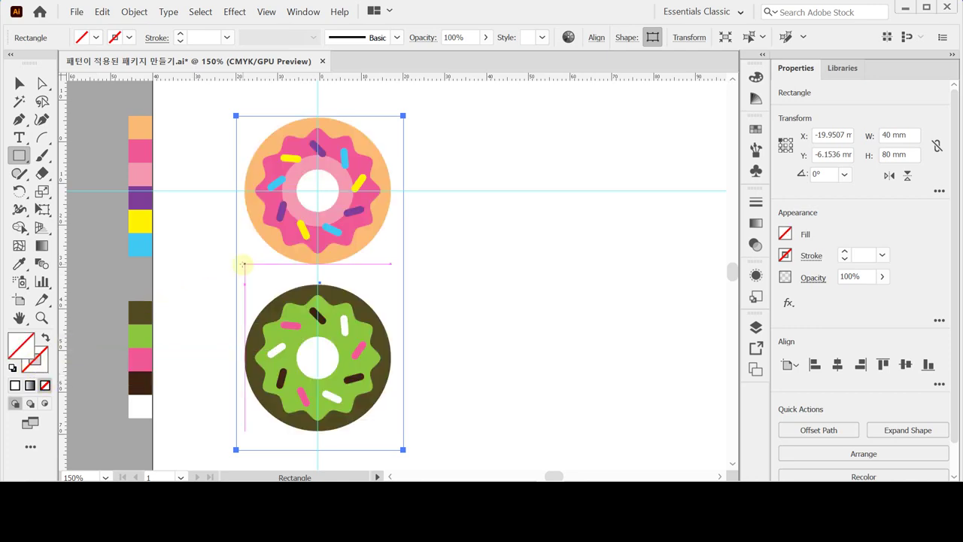
key("Up")
key("Up")
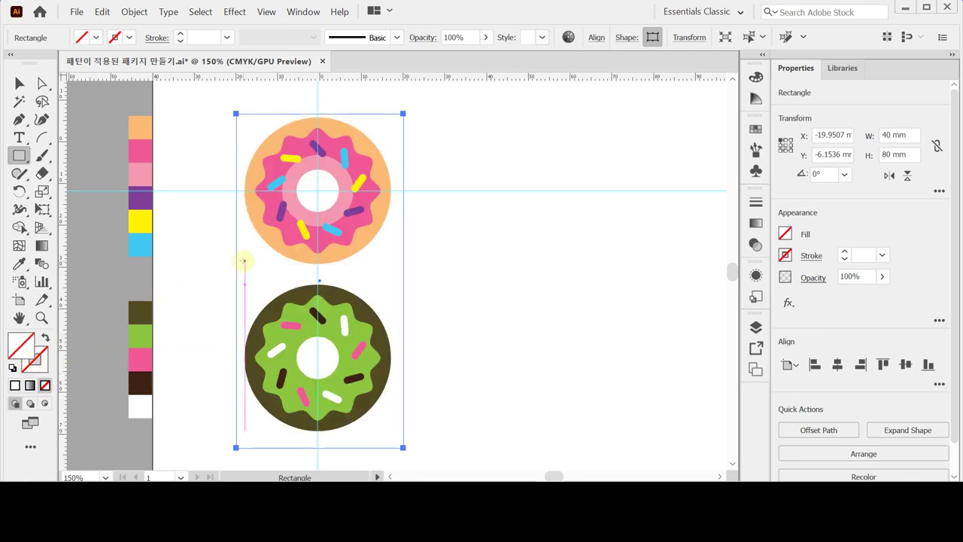
key("Up")
key("Up")
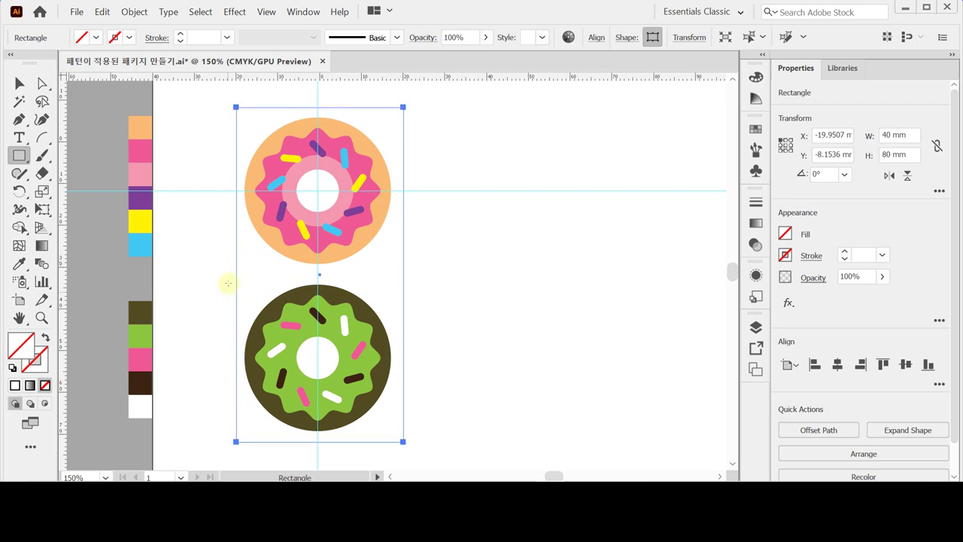
Send the unfilled rectangle to the back, behind the two donuts.
right_click(249, 256)
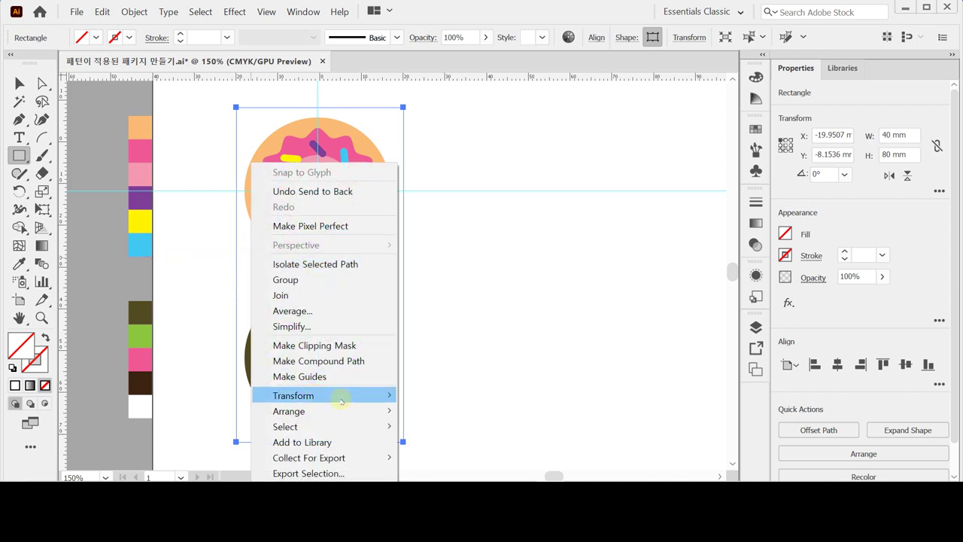
mouse_move(351, 410)
left_click(439, 393)
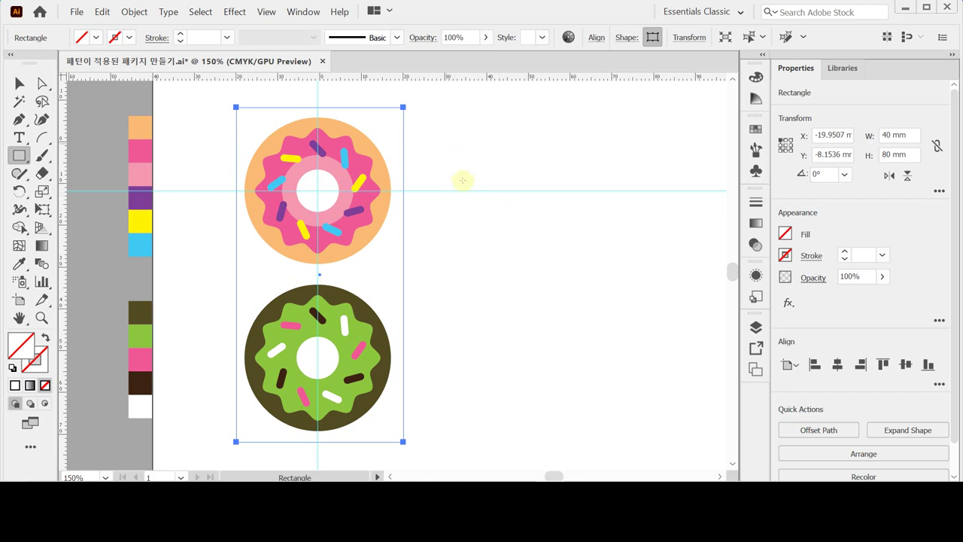
Select the rectangle together with both donuts, align them on their horizontal centres, and clear the selection.
key("v")
left_click_drag(465, 163, 320, 350)
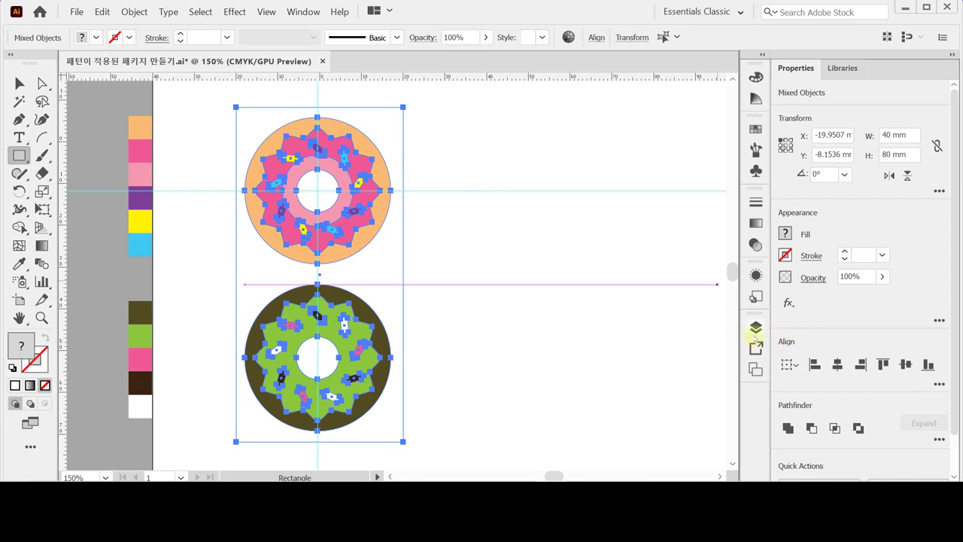
left_click(837, 364)
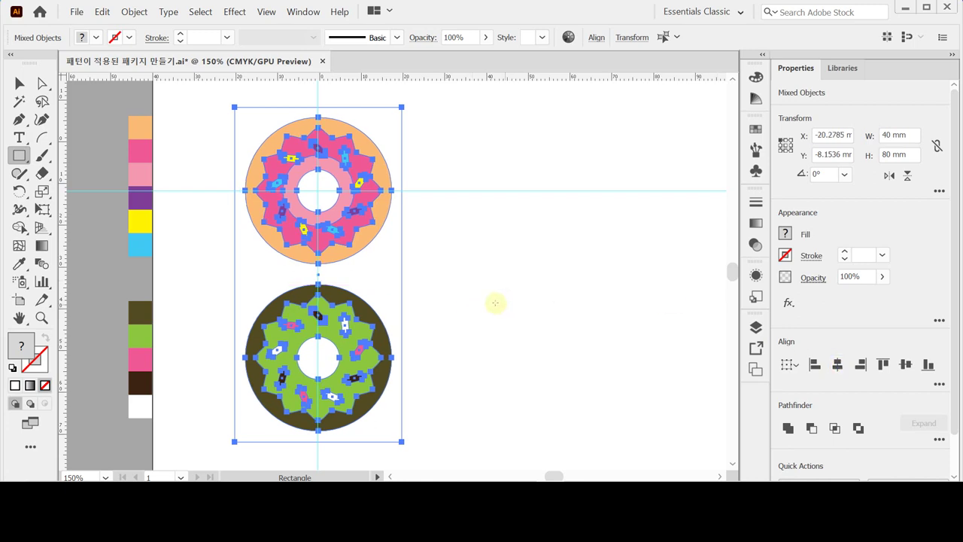
key("v")
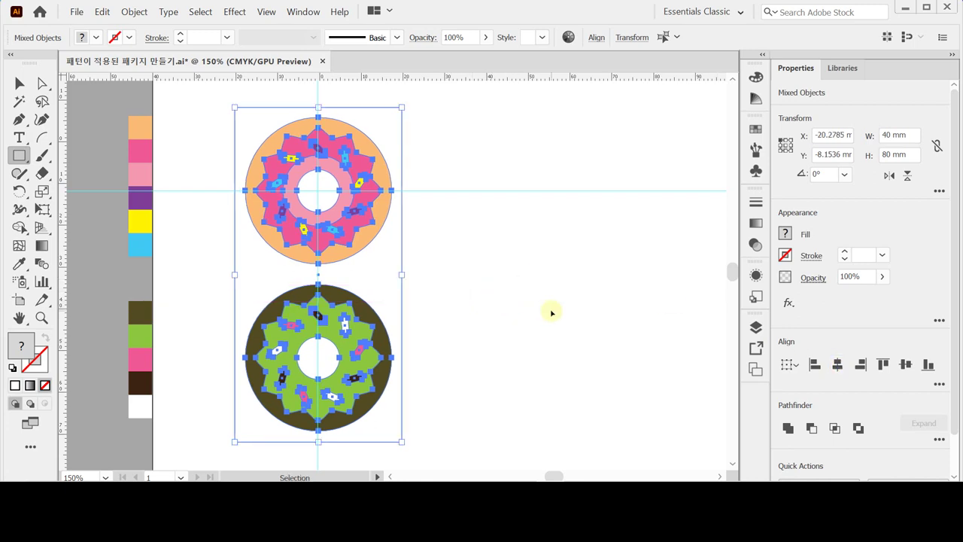
left_click(466, 298)
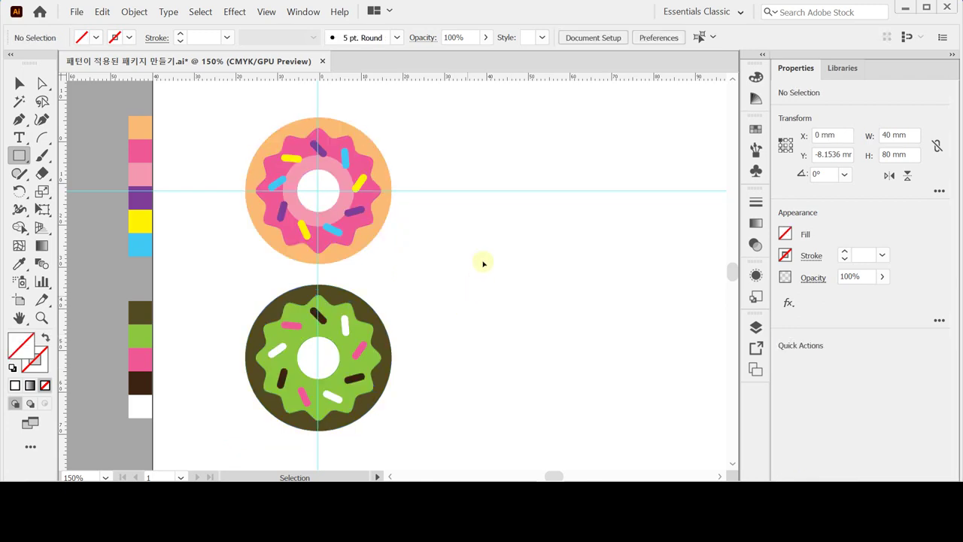
Reselect the donuts with their bounding rectangle, make a pattern from them, and name it 도넛.
left_click(284, 374)
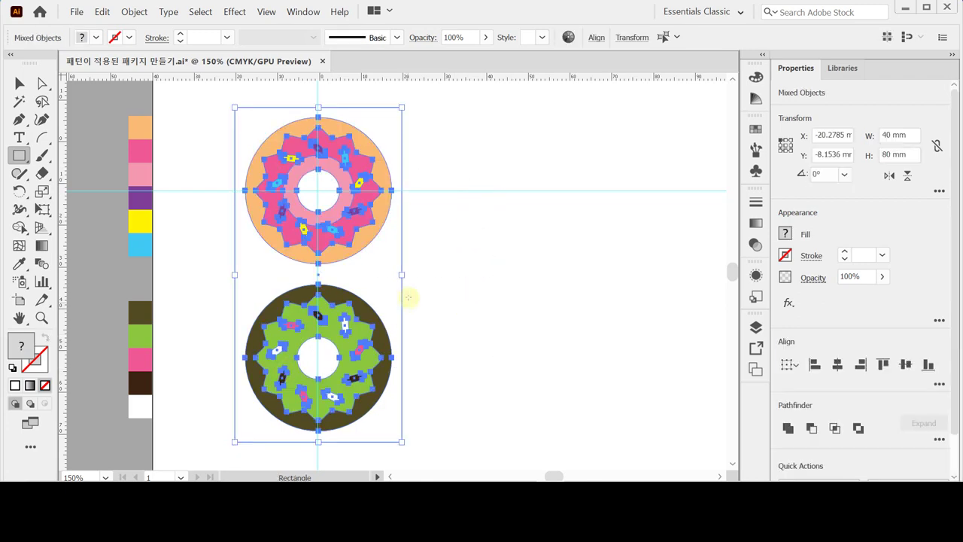
key("m")
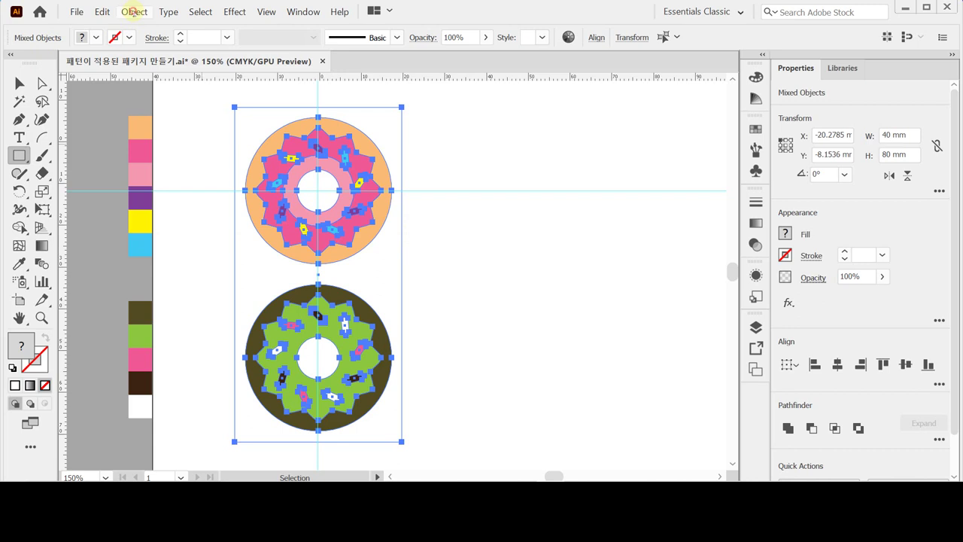
left_click(134, 12)
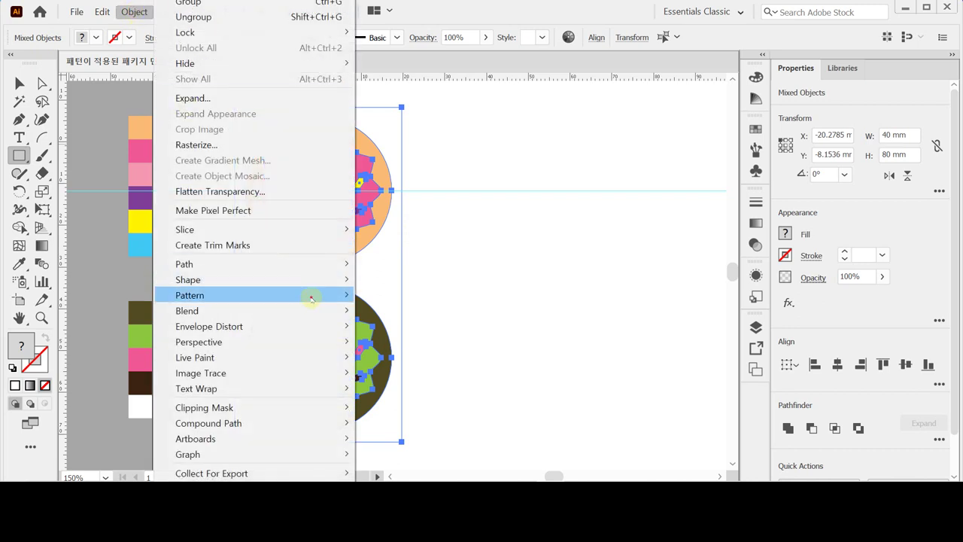
mouse_move(311, 298)
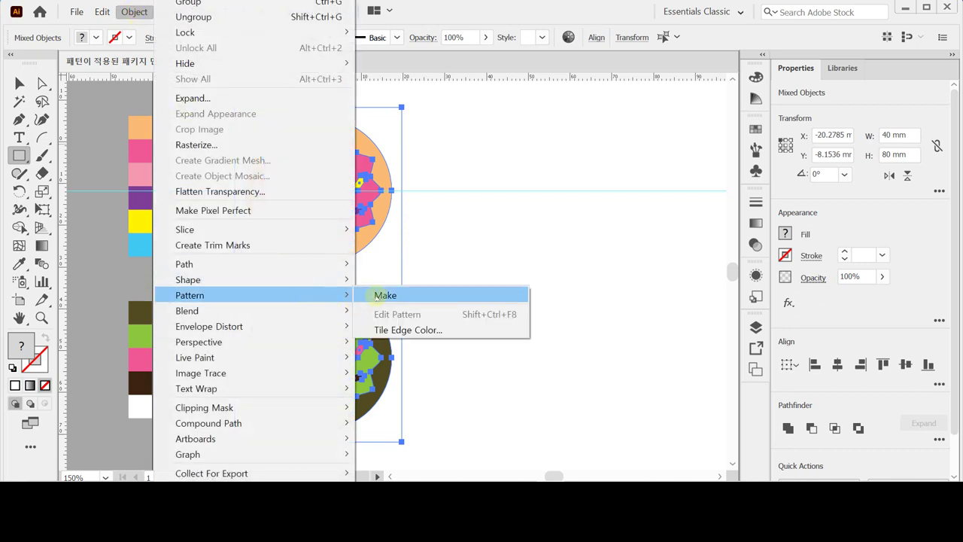
left_click(379, 295)
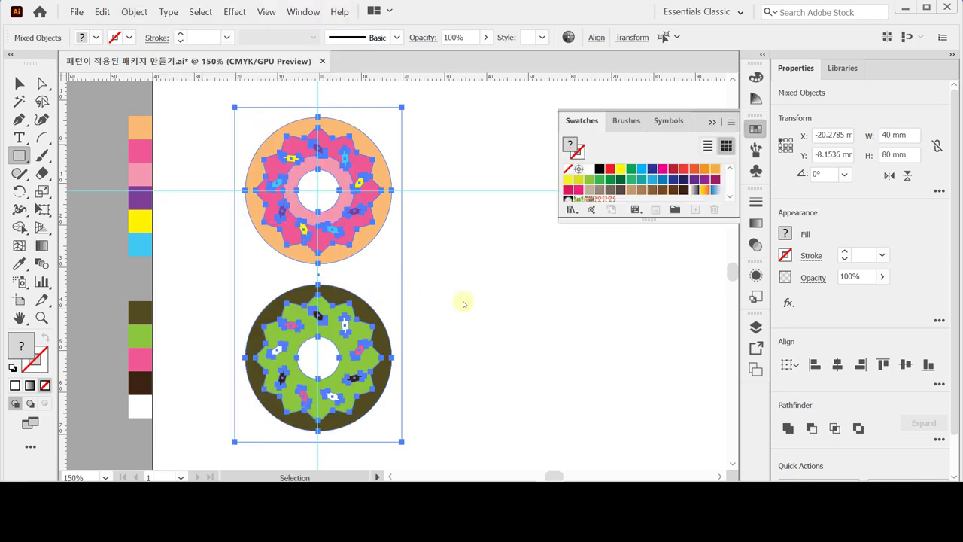
left_click(531, 252)
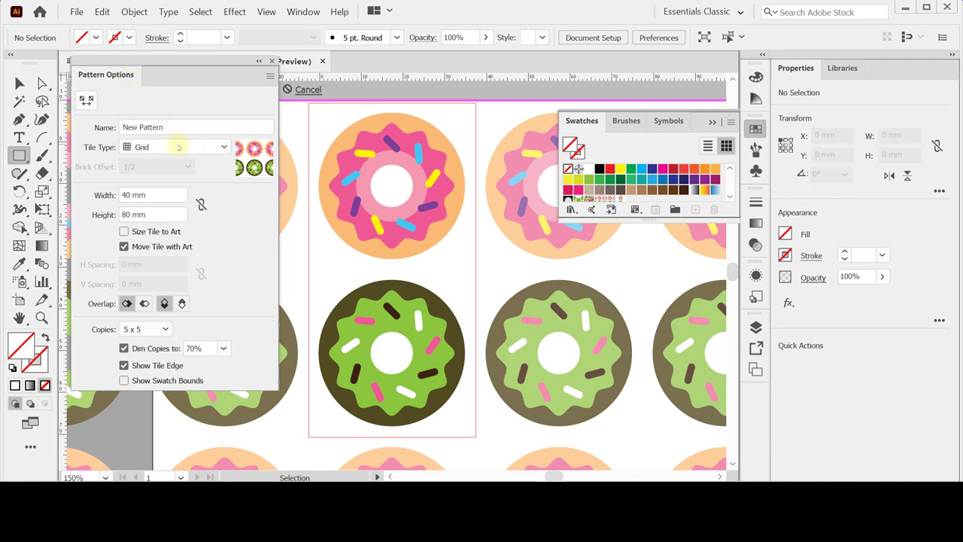
left_click_drag(180, 126, 116, 129)
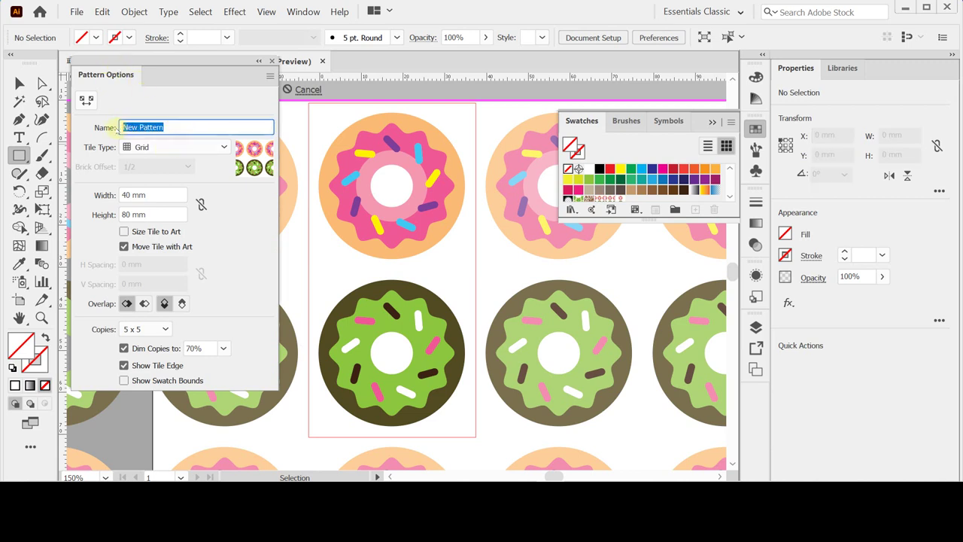
type("Ehsjt")
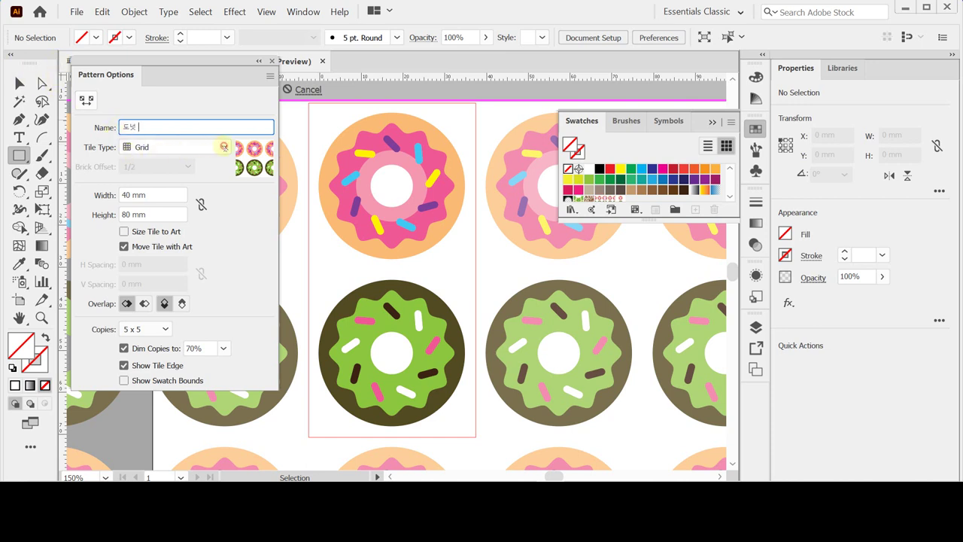
Try the Brick by Row and Brick by Column tile types on the pattern and return it to Grid.
left_click(224, 146)
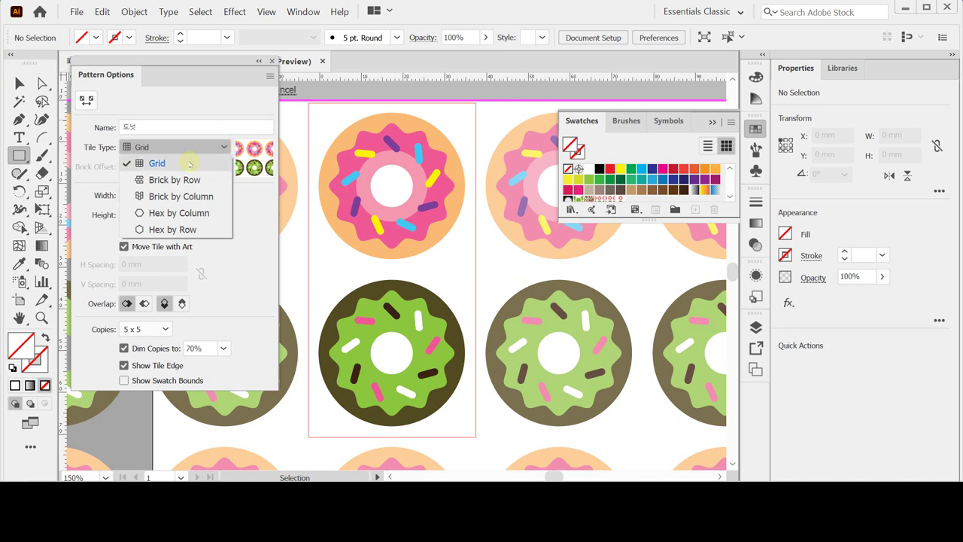
left_click(190, 164)
left_click(223, 146)
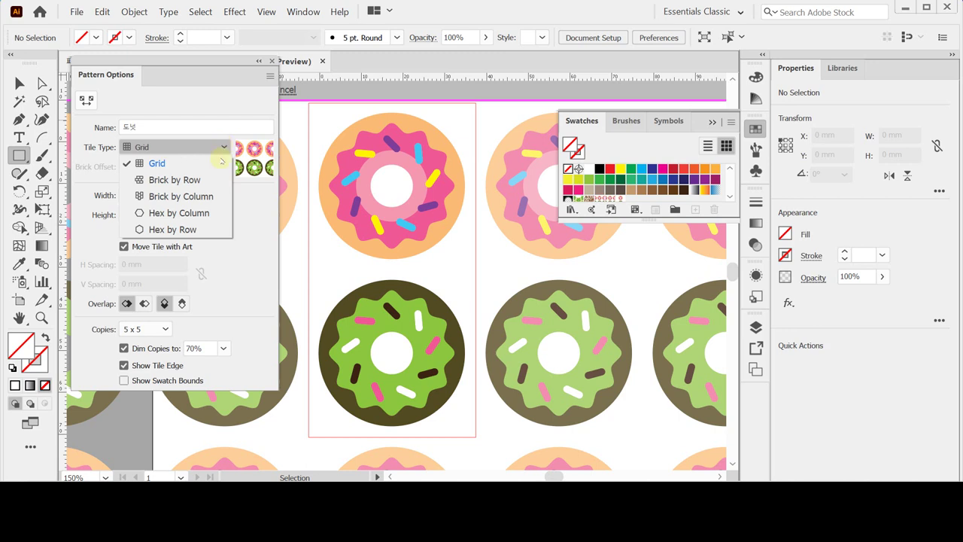
left_click(227, 149)
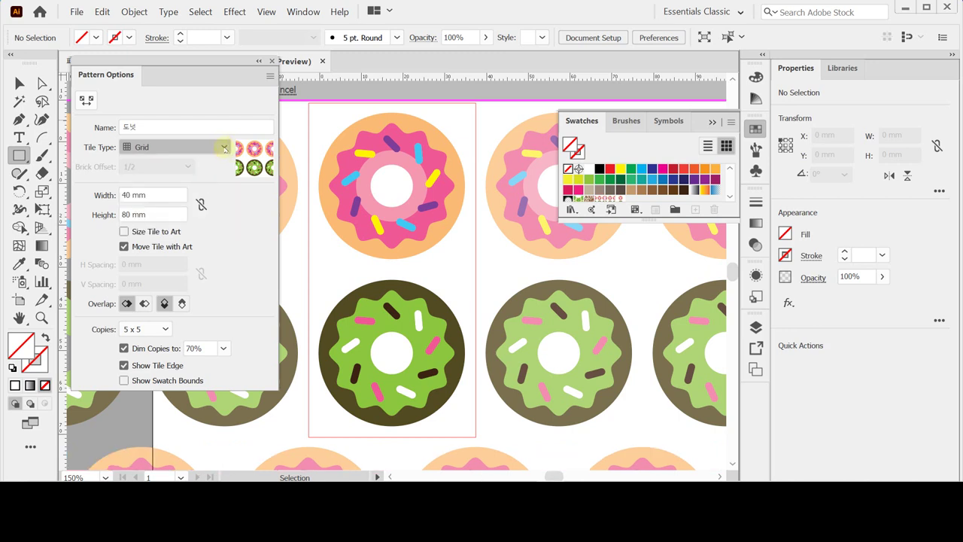
left_click(223, 147)
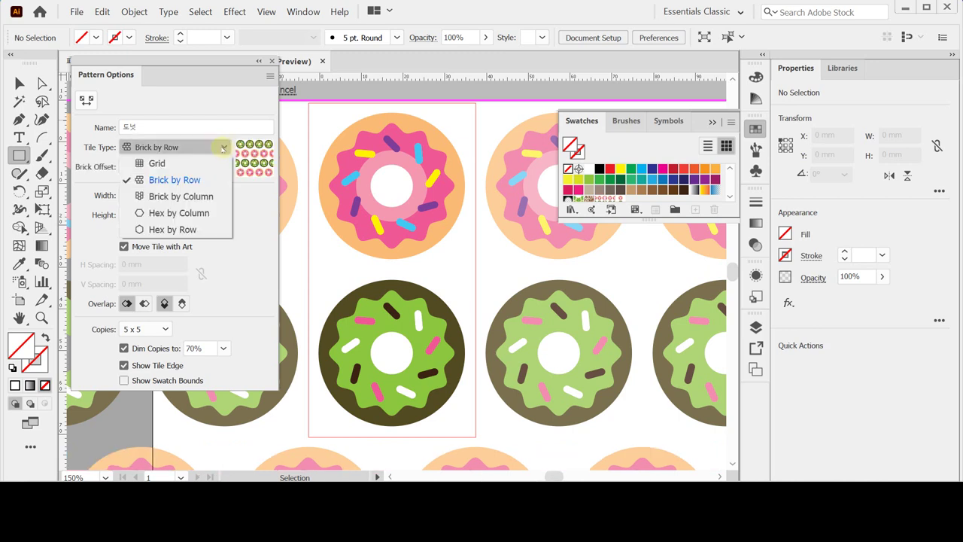
left_click(198, 196)
key("Down")
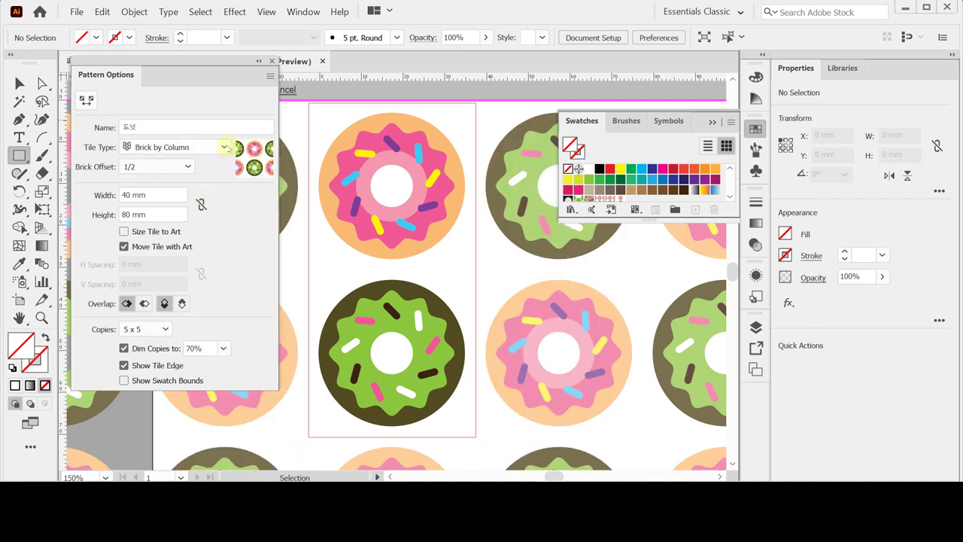
left_click(226, 146)
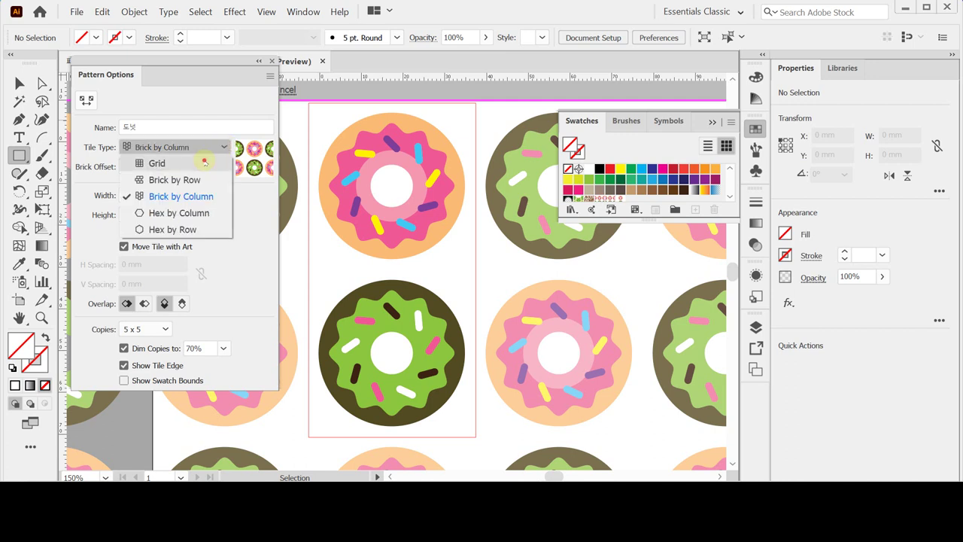
left_click(205, 161)
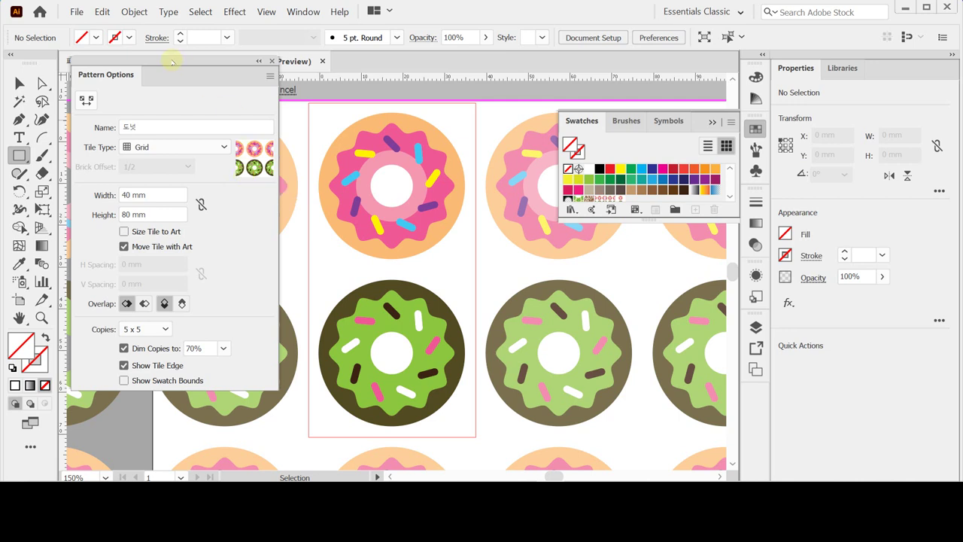
Move the pattern options clear of the editing bar and exit pattern editing, keeping the donut pattern.
left_click_drag(172, 61, 217, 132)
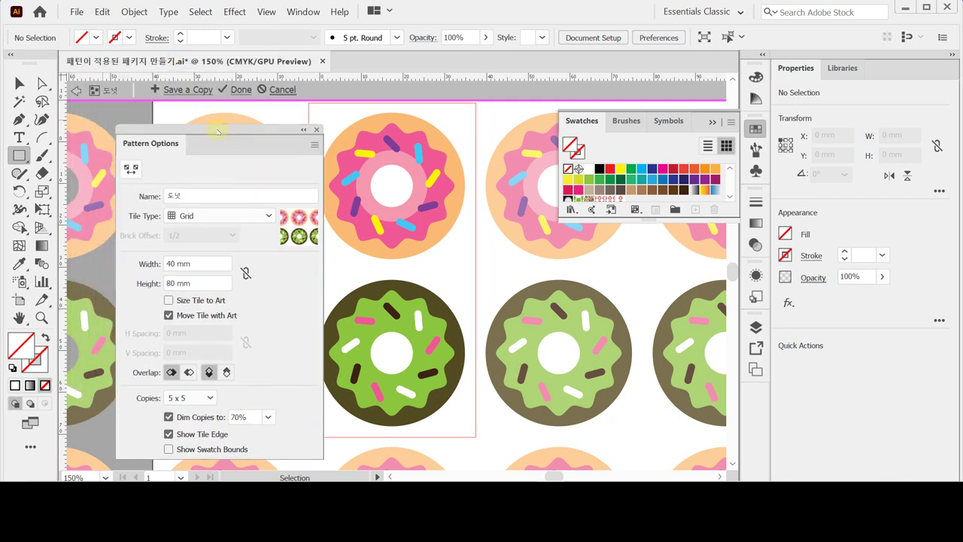
left_click_drag(217, 132, 217, 131)
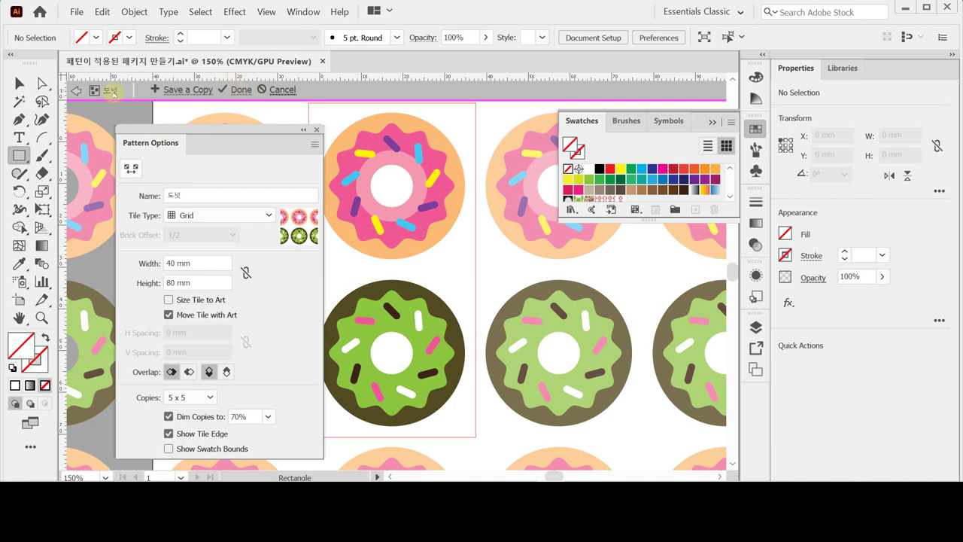
left_click(74, 91)
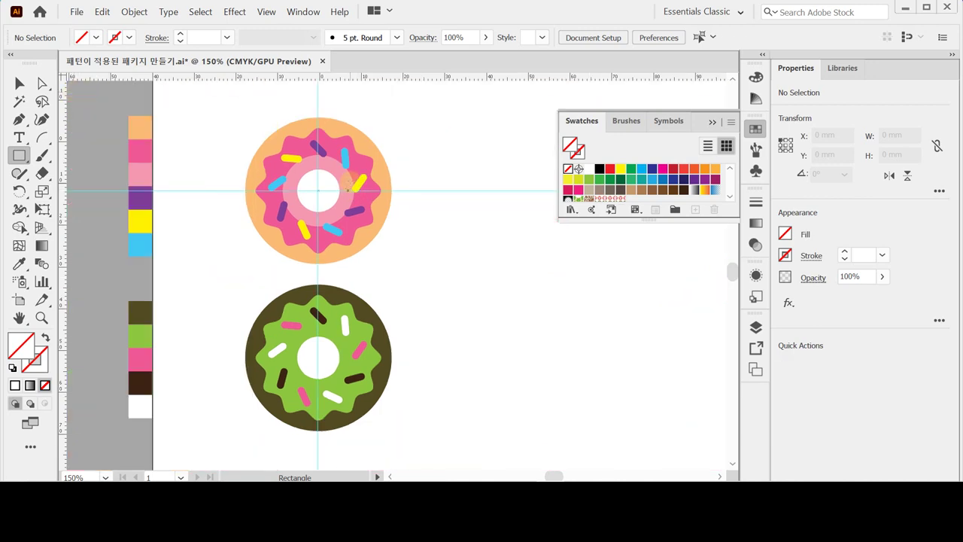
Enlarge the swatch list, open the donut pattern swatch for editing to check it, and exit pattern editing.
left_click(681, 223)
left_click_drag(682, 224, 684, 248)
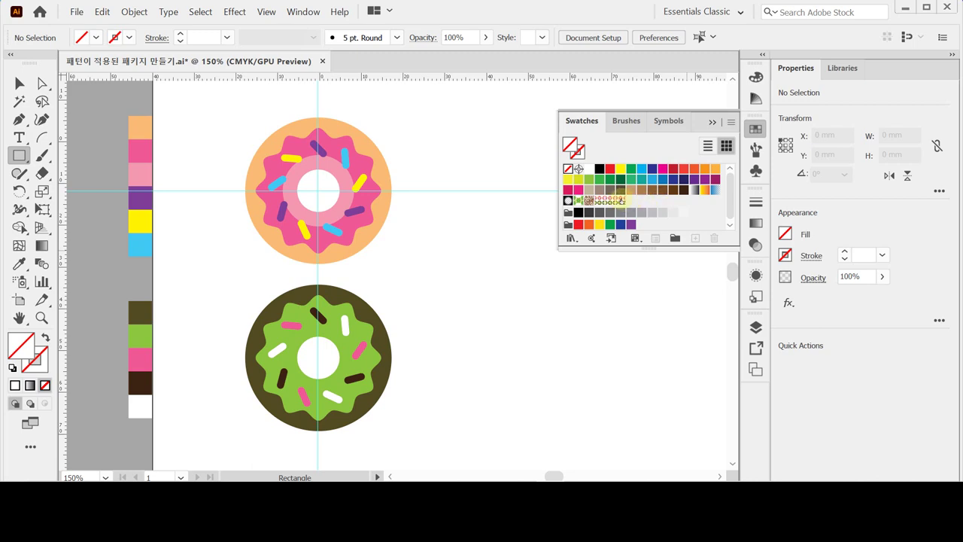
left_click(620, 200)
double_click(621, 200)
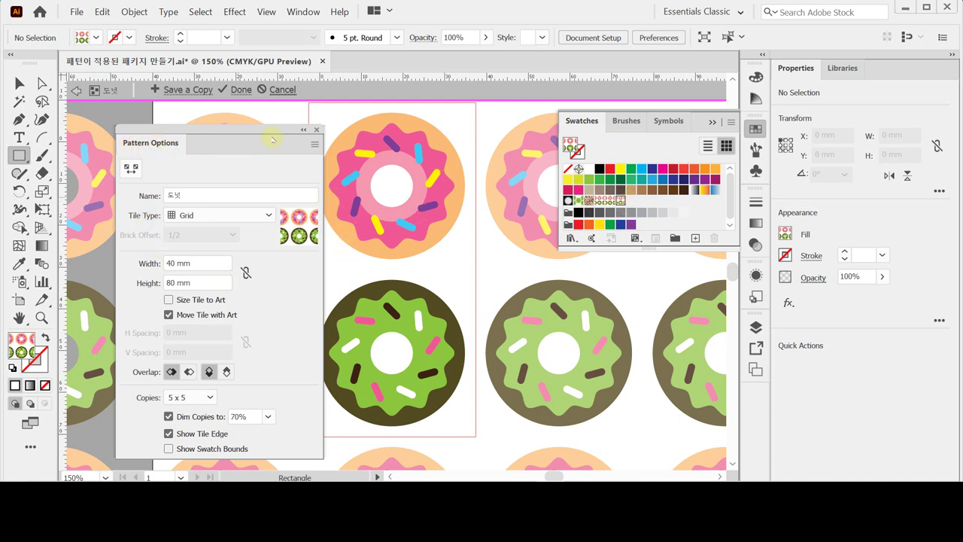
left_click(76, 90)
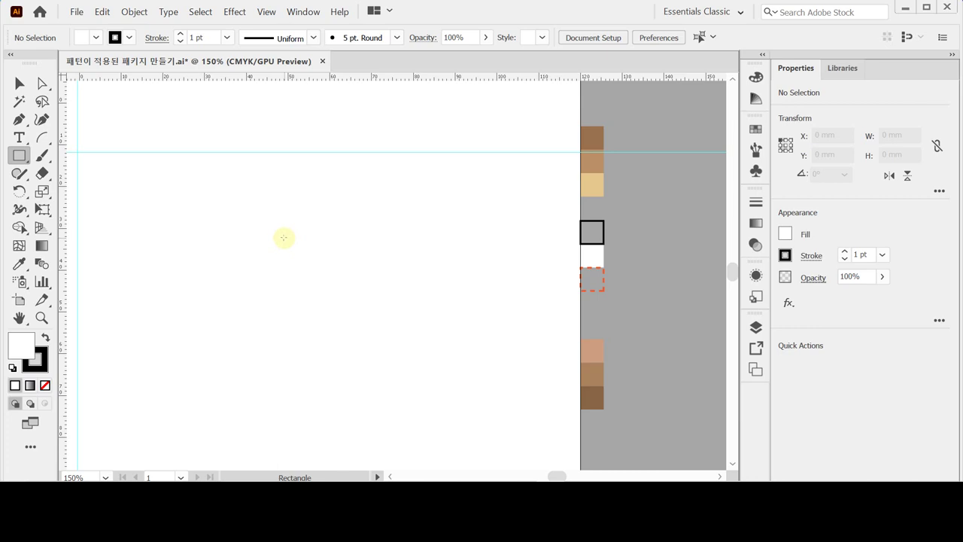
Draw a 48 × 50 mm rectangle with white fill and 1 pt black stroke, and move it down and left on the artboard.
left_click(233, 165)
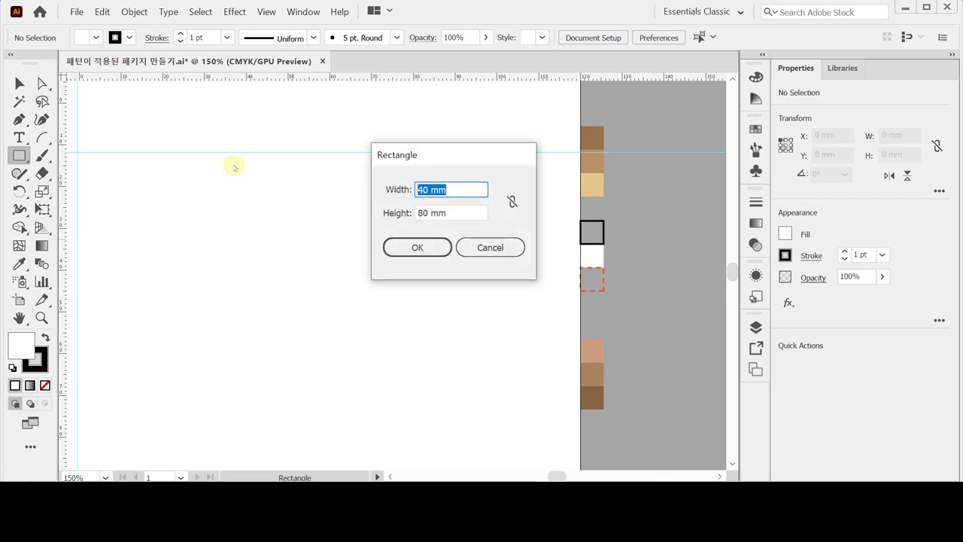
type("48")
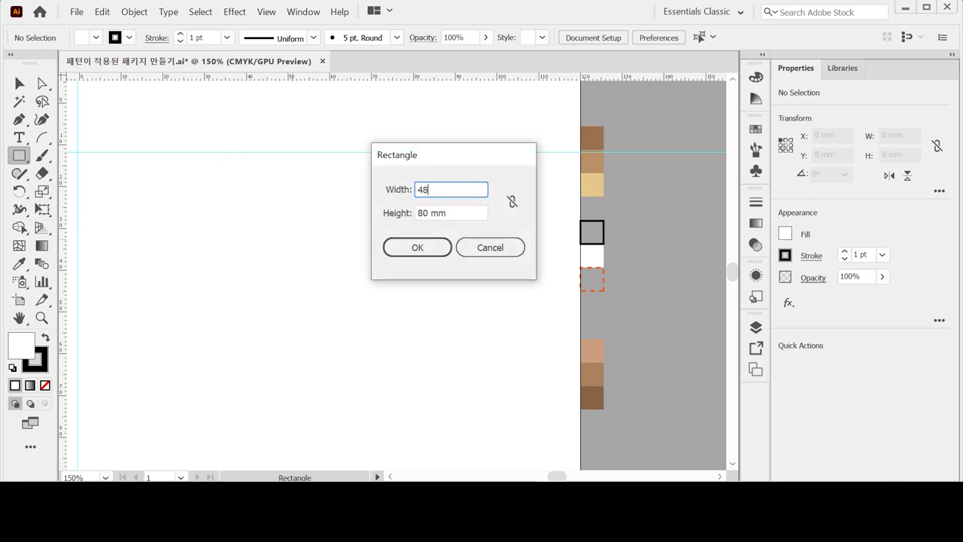
key("Tab")
type("50")
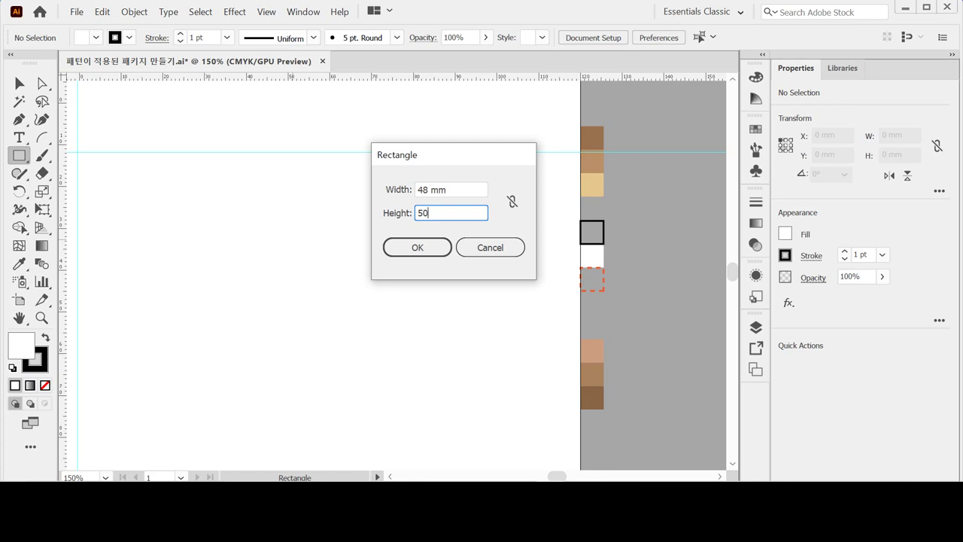
key("Return")
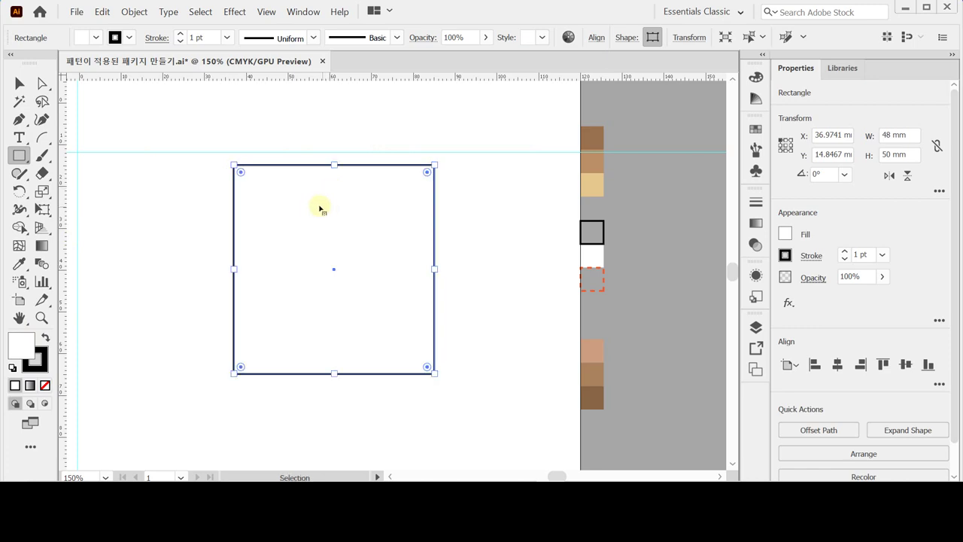
left_click_drag(318, 212, 220, 239)
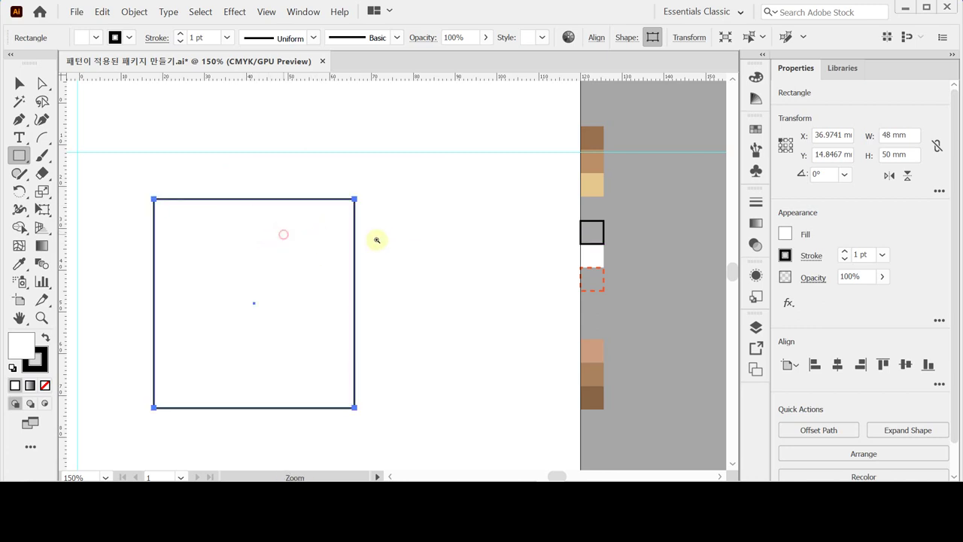
Draw a narrow upright handle strip about 4.8 × 14.1 mm from the horizontal guide over the package's upper edge, and duplicate it about 21 mm to the right.
key("ctrl+=")
left_click_drag(334, 240, 316, 211)
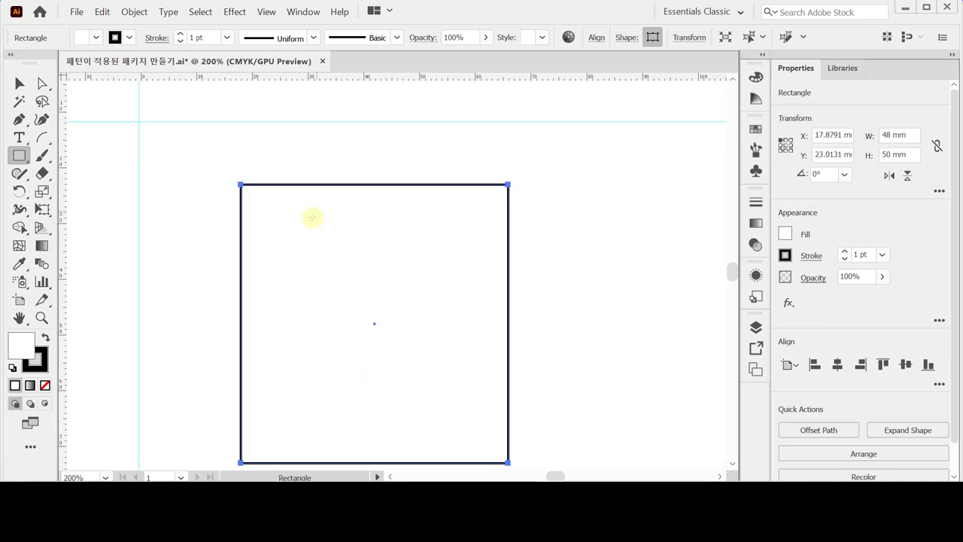
left_click_drag(303, 131, 330, 213)
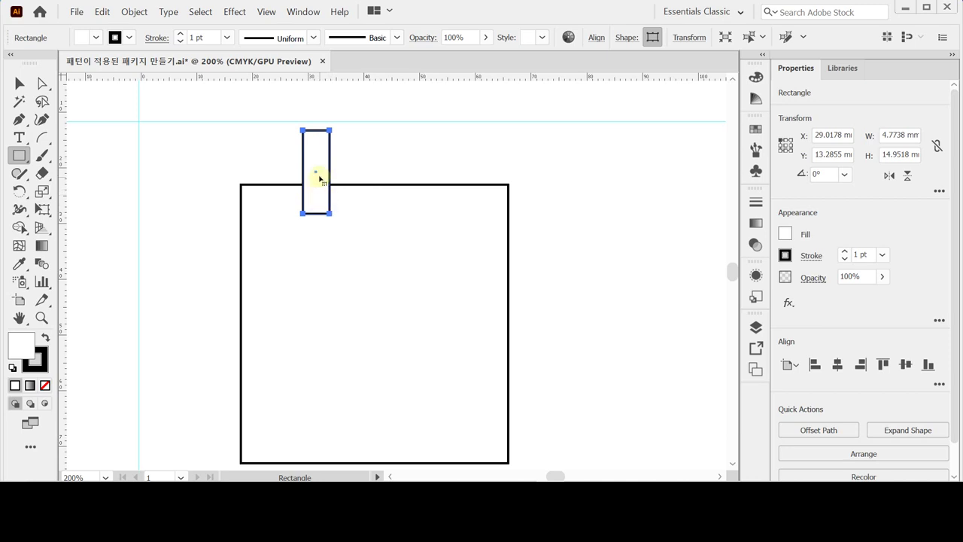
left_click(319, 181, "ctrl")
key("Up")
key("Up")
key("Up")
key("Up")
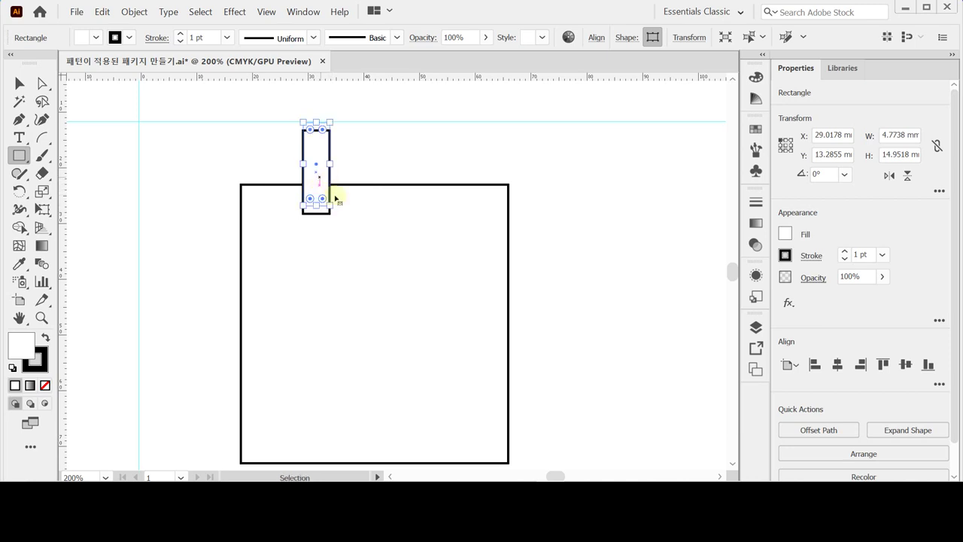
left_click_drag(316, 205, 318, 200)
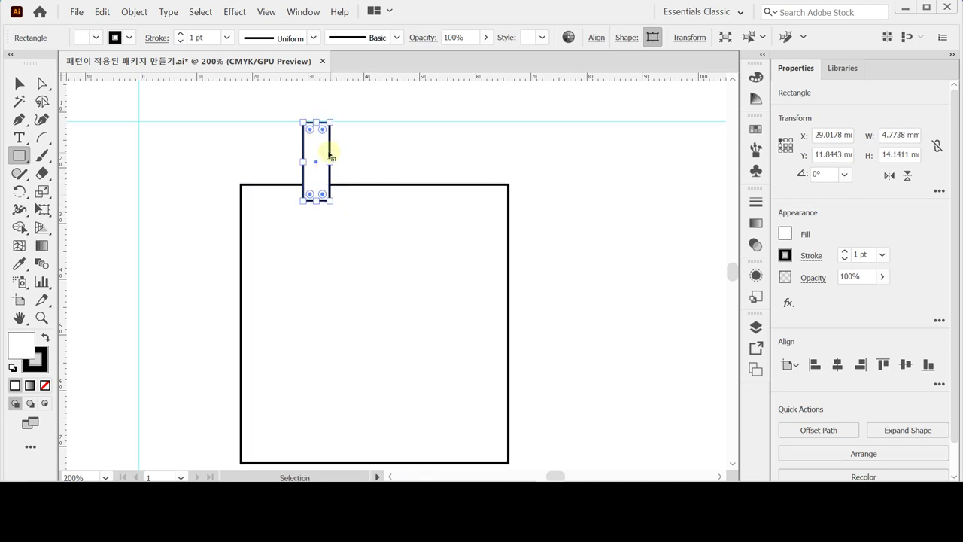
left_click_drag(319, 156, 437, 155)
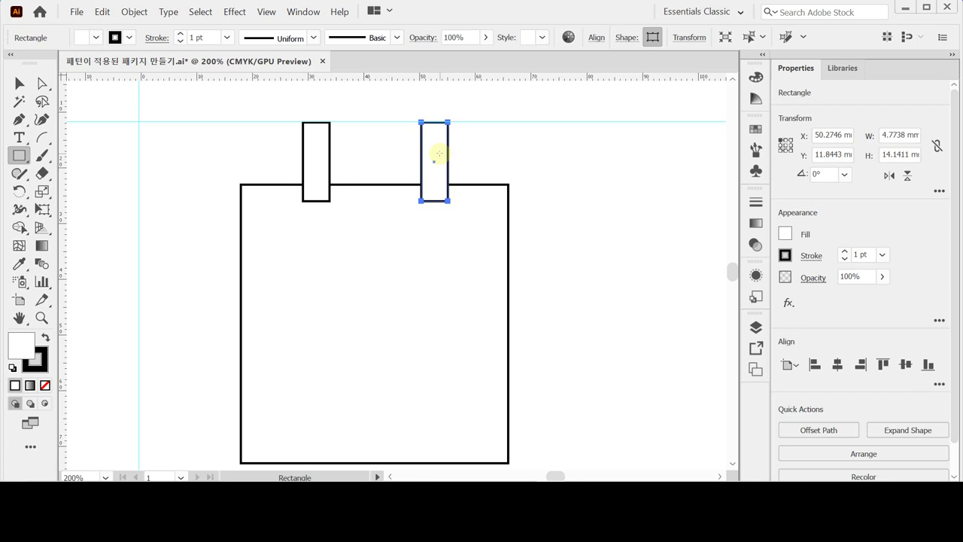
Lower the outer upper corner points of both handle strips together so their upper ends slope down symmetrically.
left_click(42, 84)
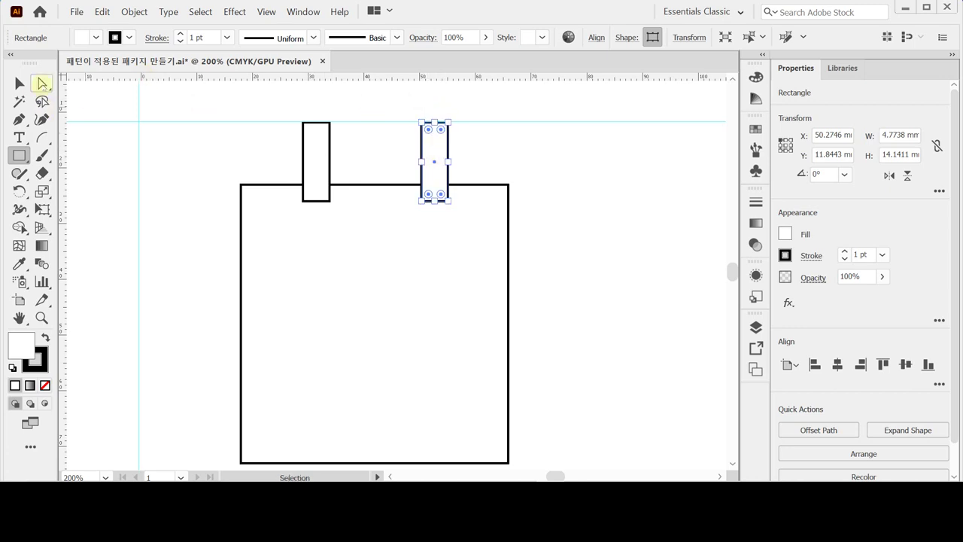
left_click_drag(287, 108, 313, 145)
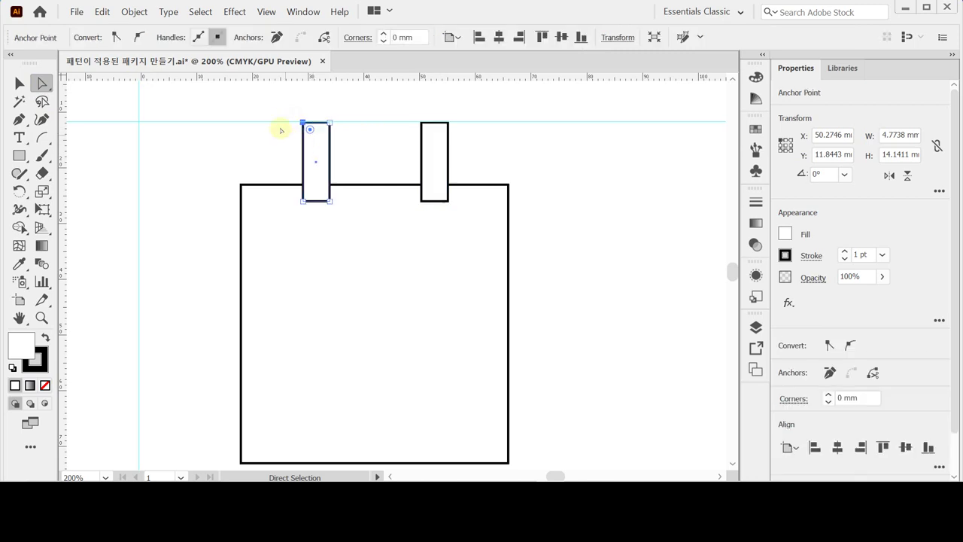
left_click_drag(284, 98, 310, 133)
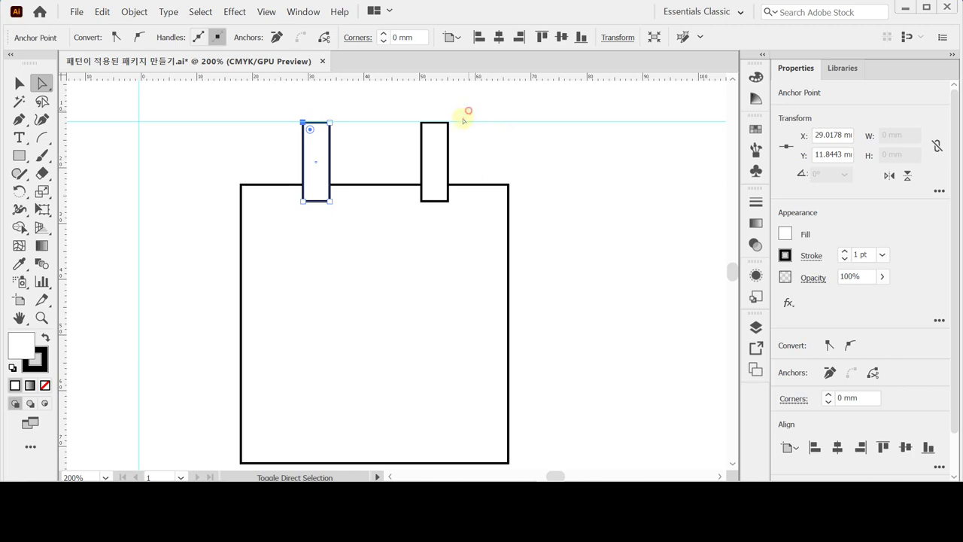
left_click_drag(468, 110, 444, 142)
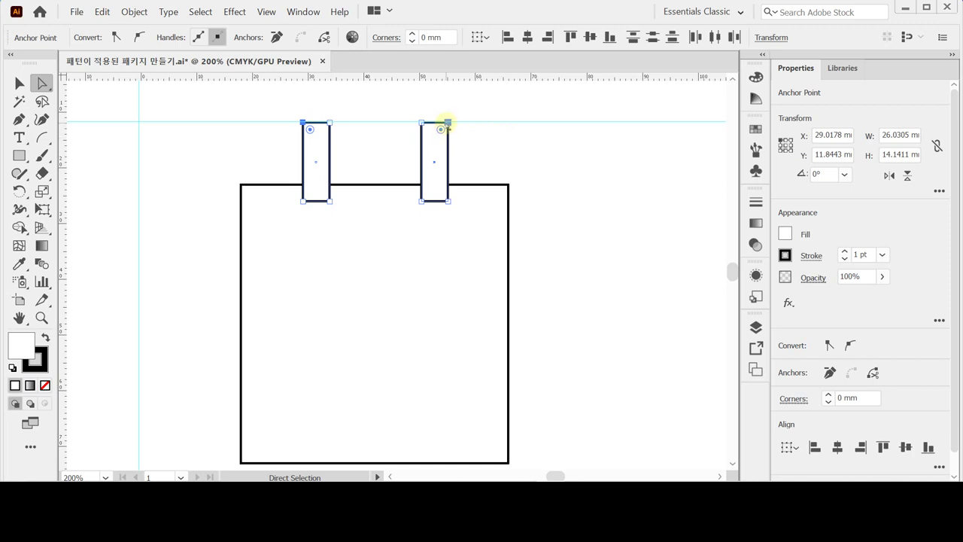
left_click_drag(449, 123, 449, 140)
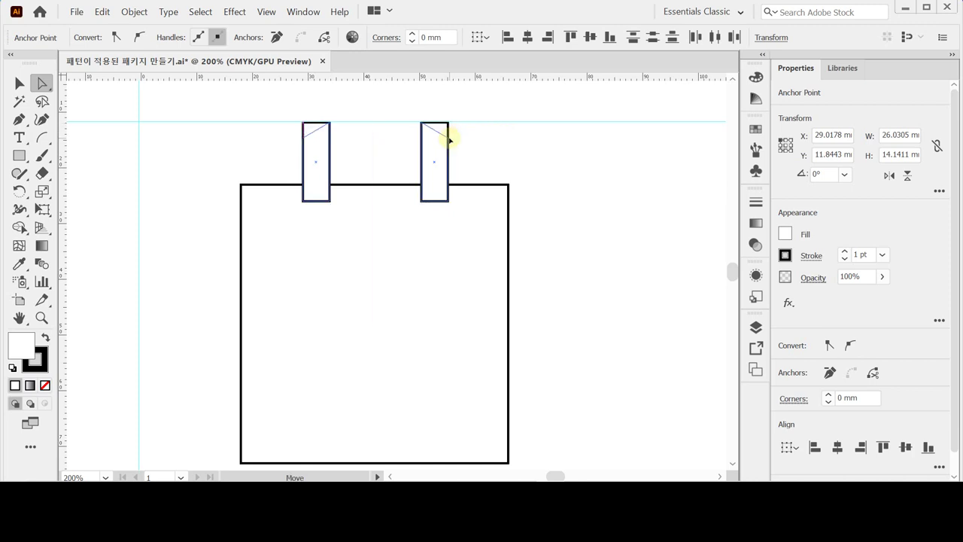
left_click_drag(449, 140, 446, 133)
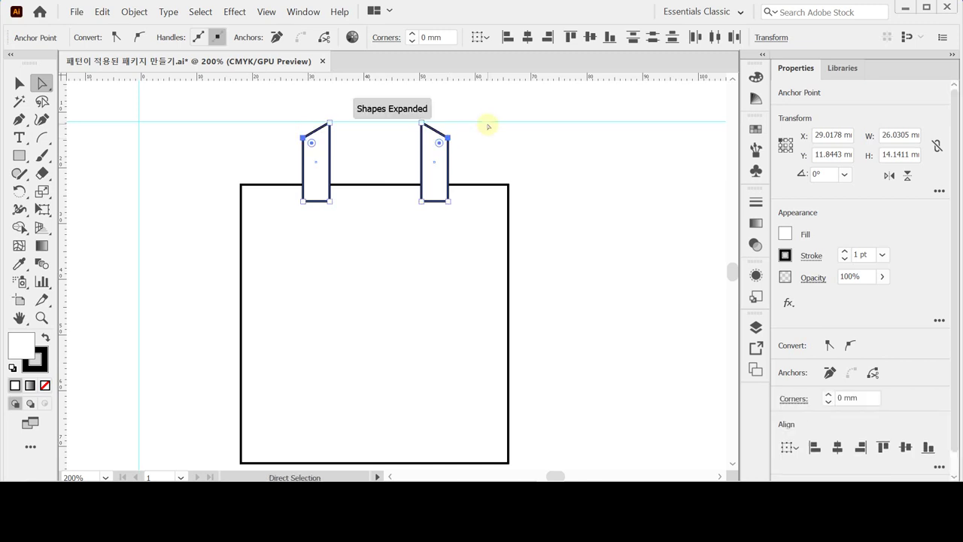
key("Down")
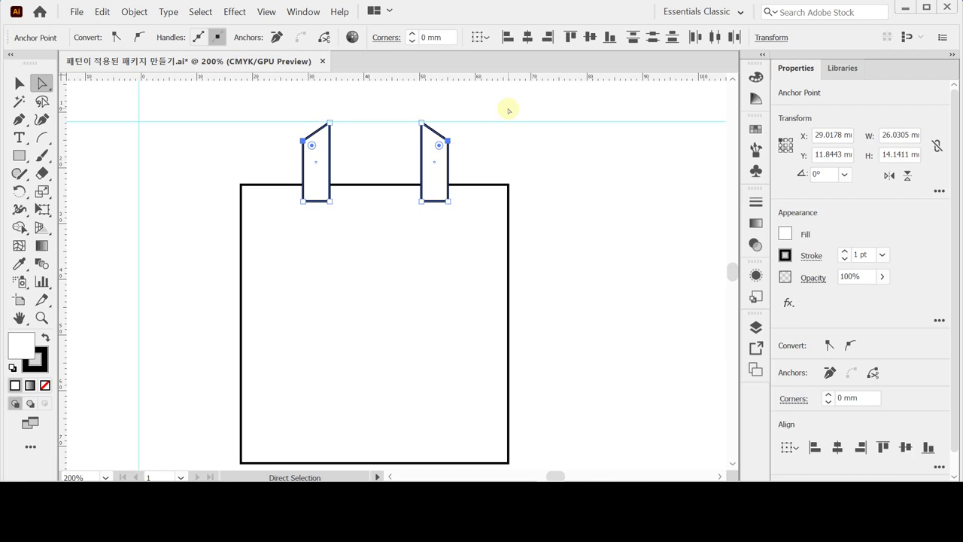
key("Up")
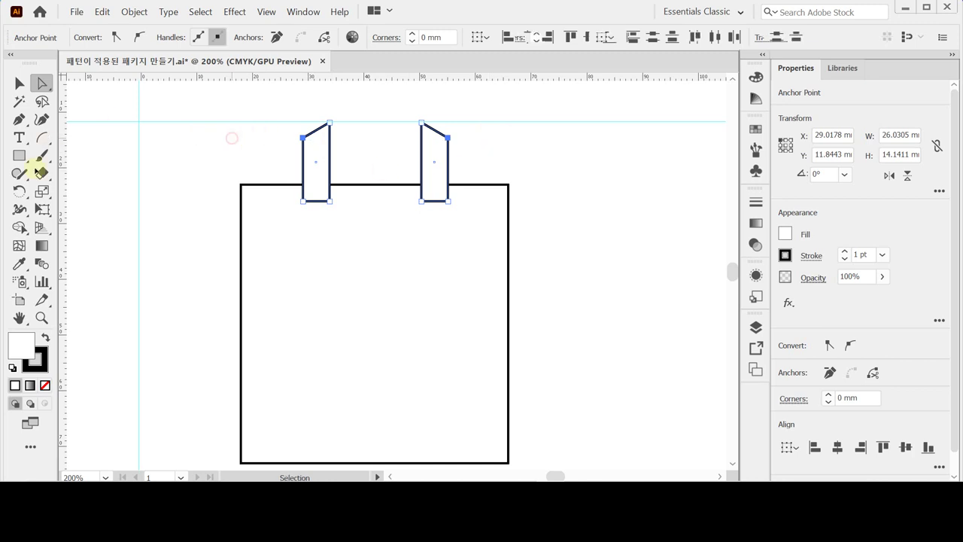
Draw a horizontal rectangle about 16.5 × 4.8 mm bridging the inner upper corners of the two handle strips.
key("ctrl+shift+a")
key("m")
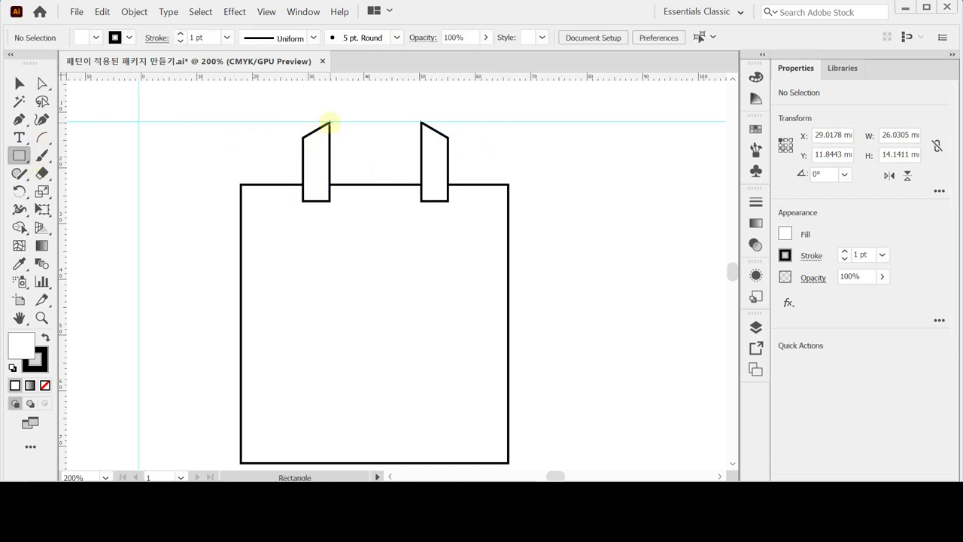
left_click_drag(328, 122, 423, 146)
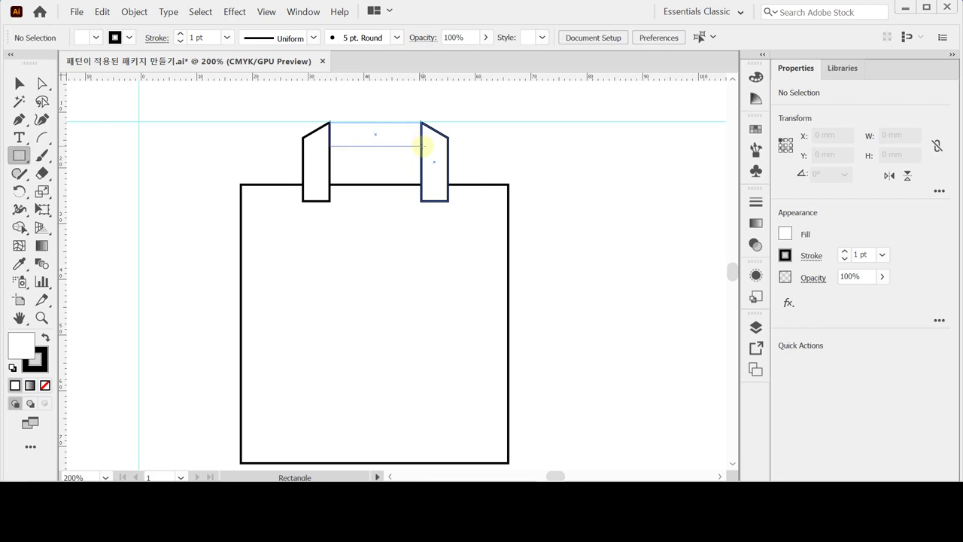
left_click_drag(422, 147, 423, 147)
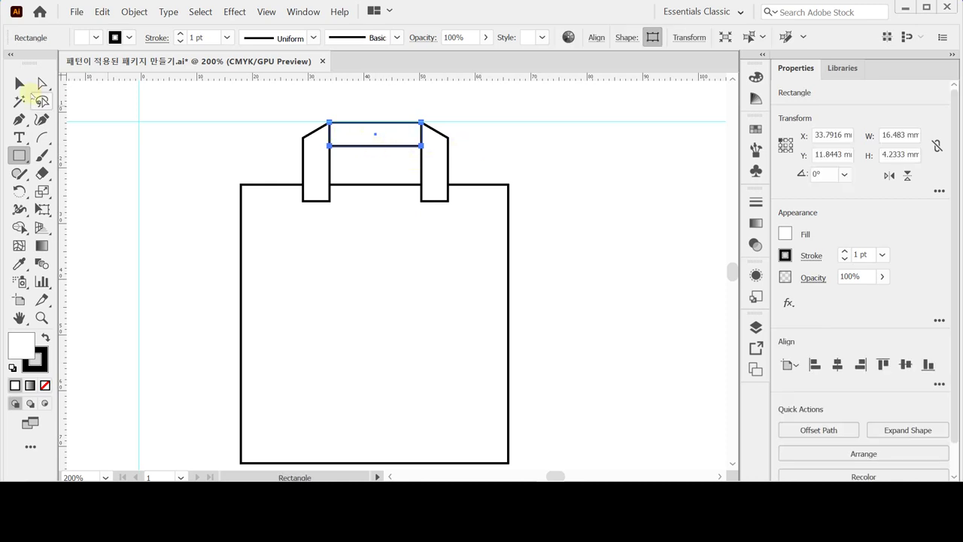
left_click(21, 85)
left_click_drag(373, 145, 374, 149)
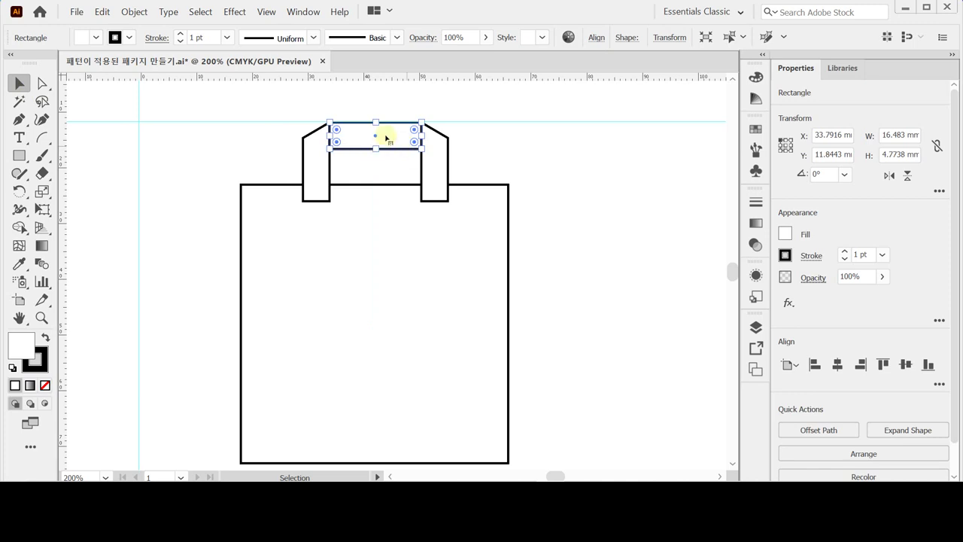
Select the three handle pieces and align their top edges with Vertical Align Top.
left_click(265, 112)
left_click_drag(262, 93, 468, 137)
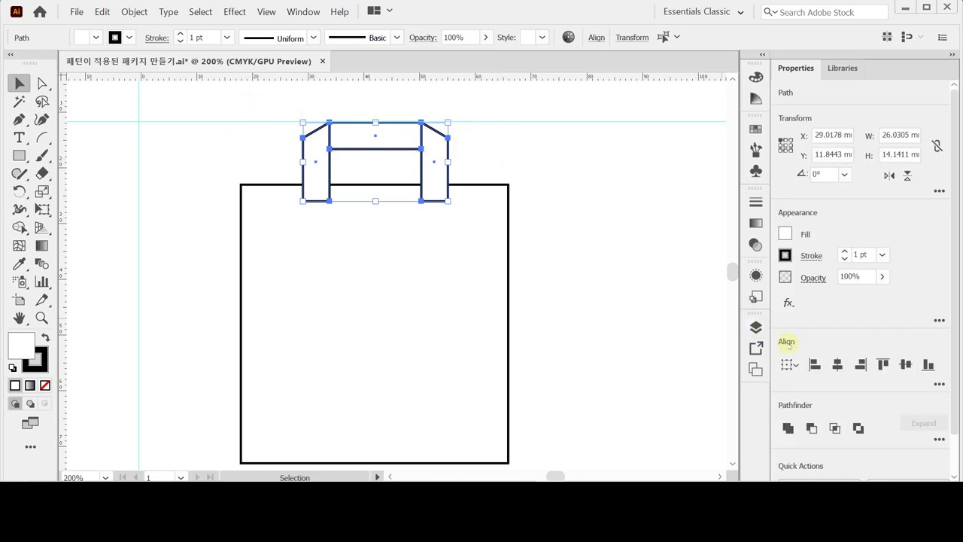
left_click(939, 384)
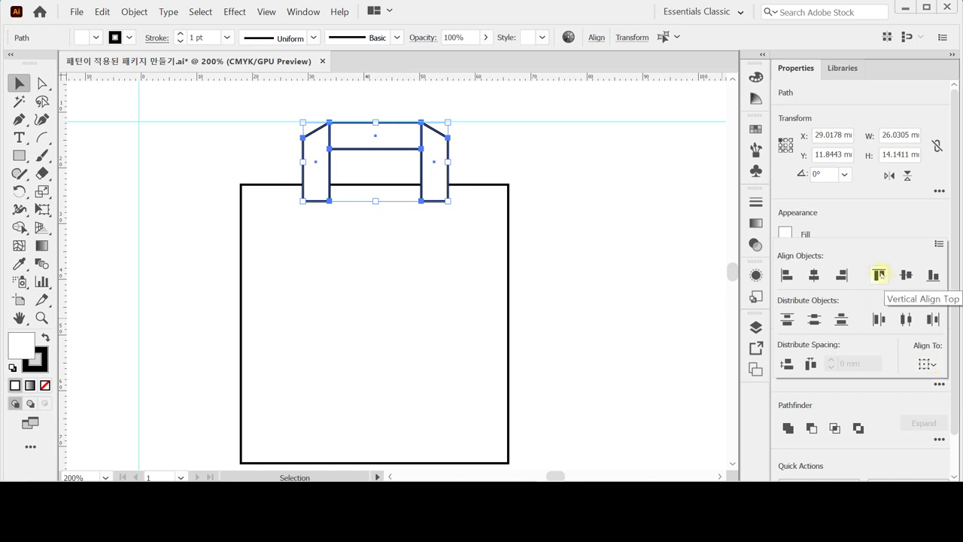
left_click(879, 275)
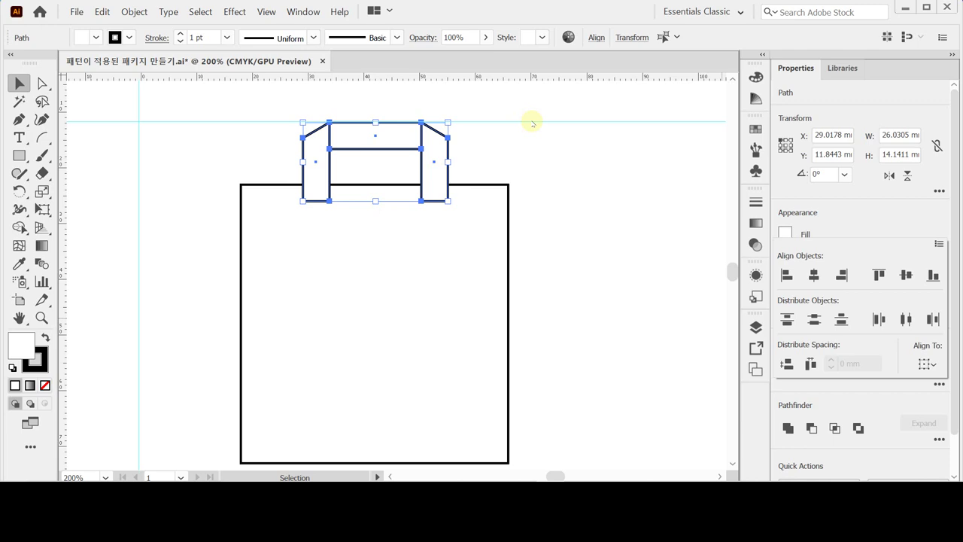
Give the package body and all handle pieces the dark brown fill without stroke, sampled from the uppermost brown color sample beside the artboard.
key("ctrl+space")
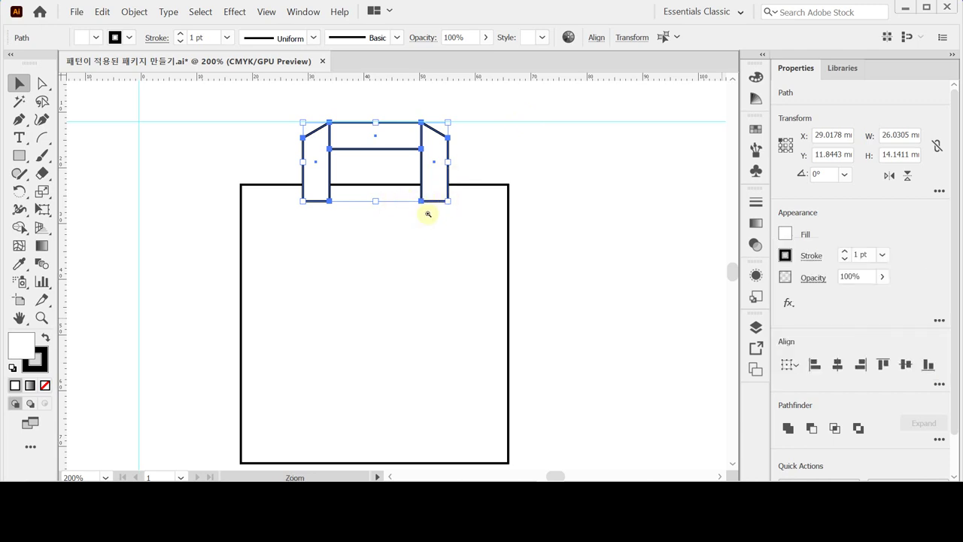
left_click(452, 202)
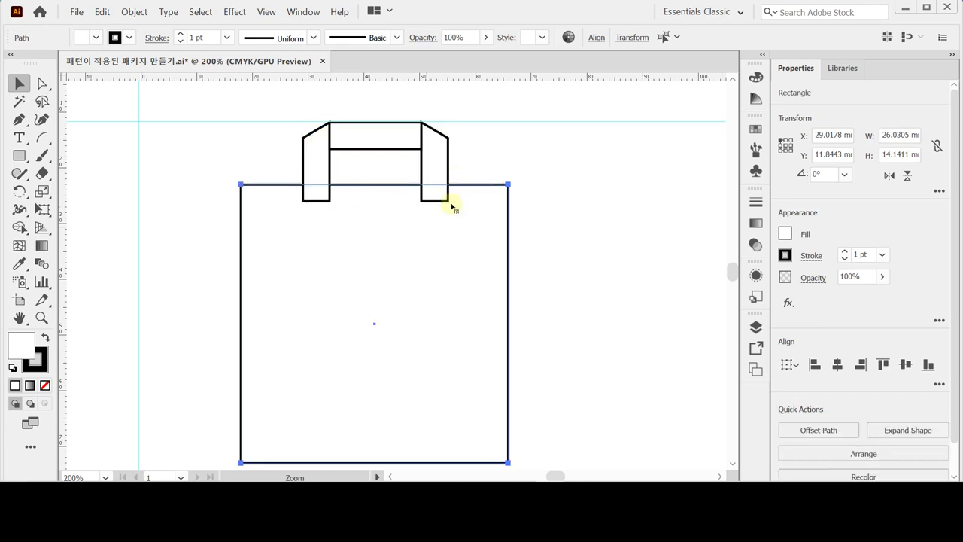
left_click_drag(469, 168, 337, 188)
left_click(447, 181)
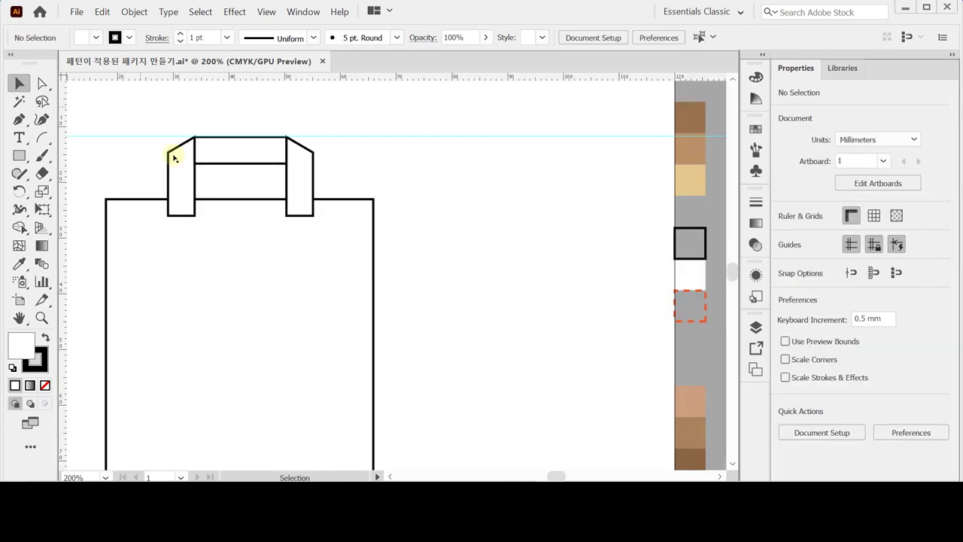
left_click_drag(145, 155, 354, 297)
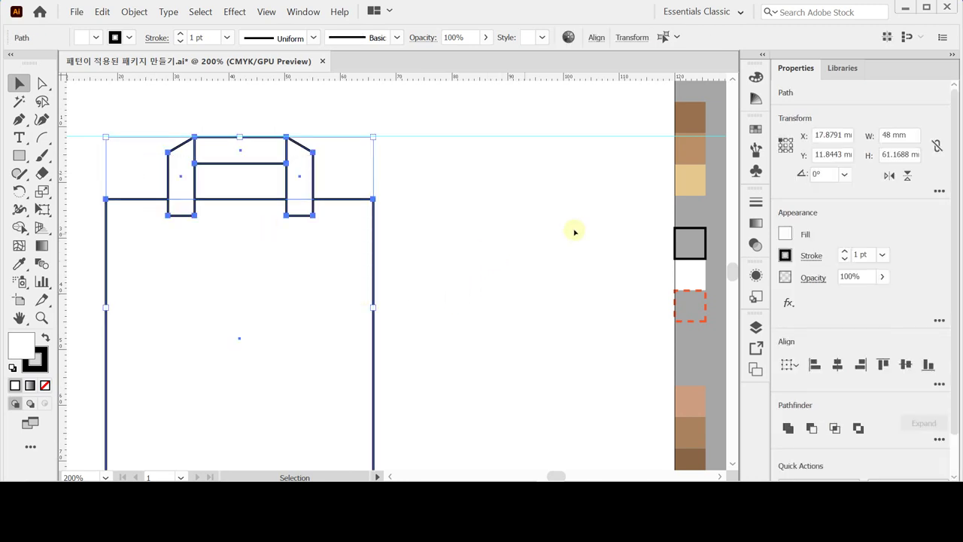
key("i")
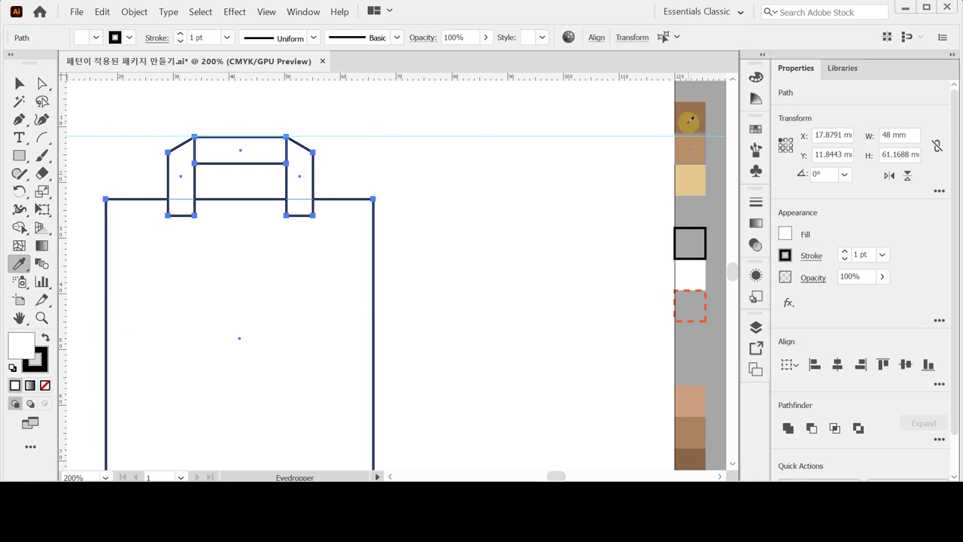
left_click(698, 120)
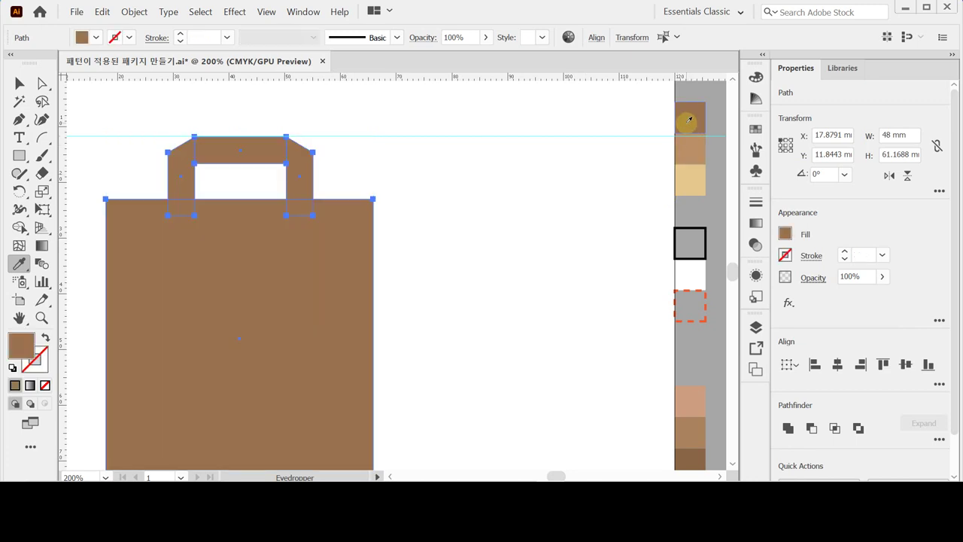
left_click(784, 235)
left_click(784, 235)
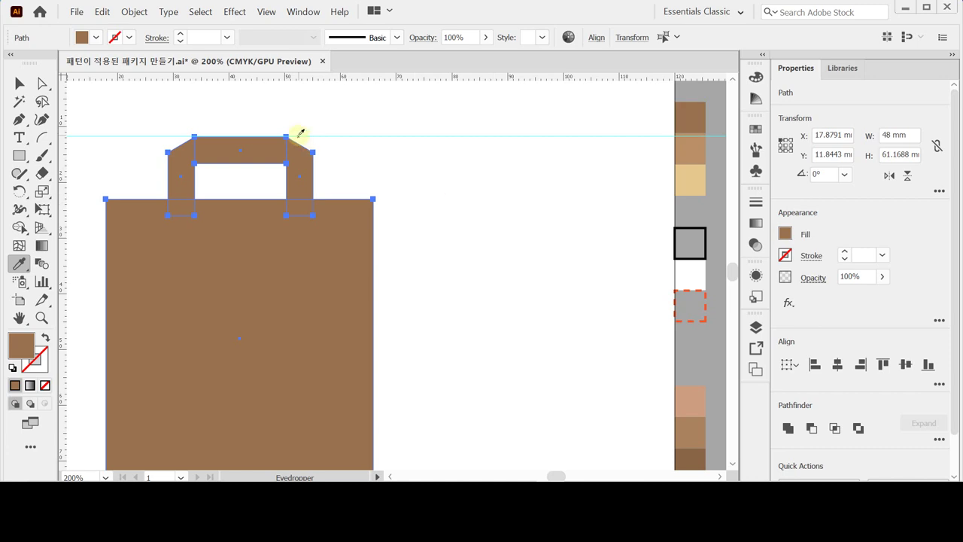
Set the Move offsets for the whole brown bag to -14 mm horizontally and 6 mm vertically.
double_click(17, 85)
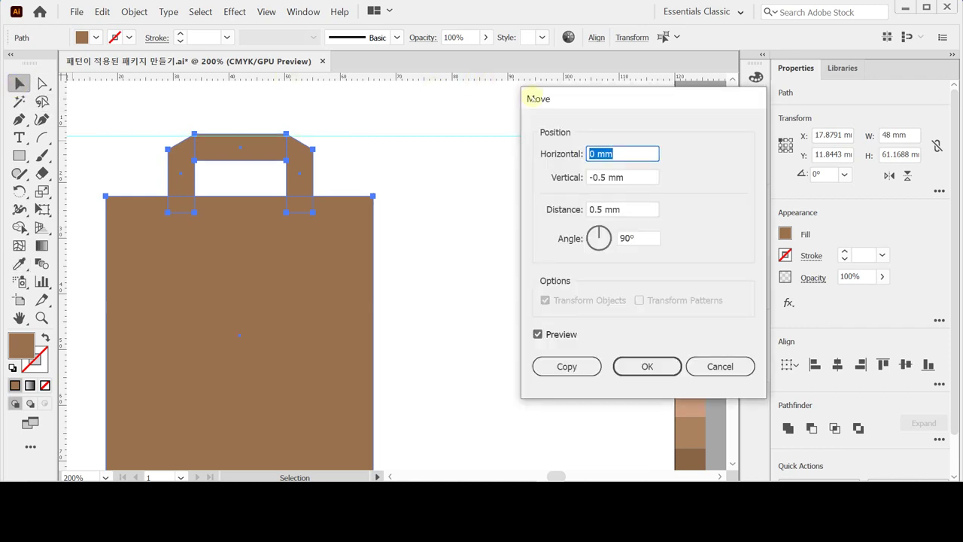
left_click_drag(529, 98, 468, 111)
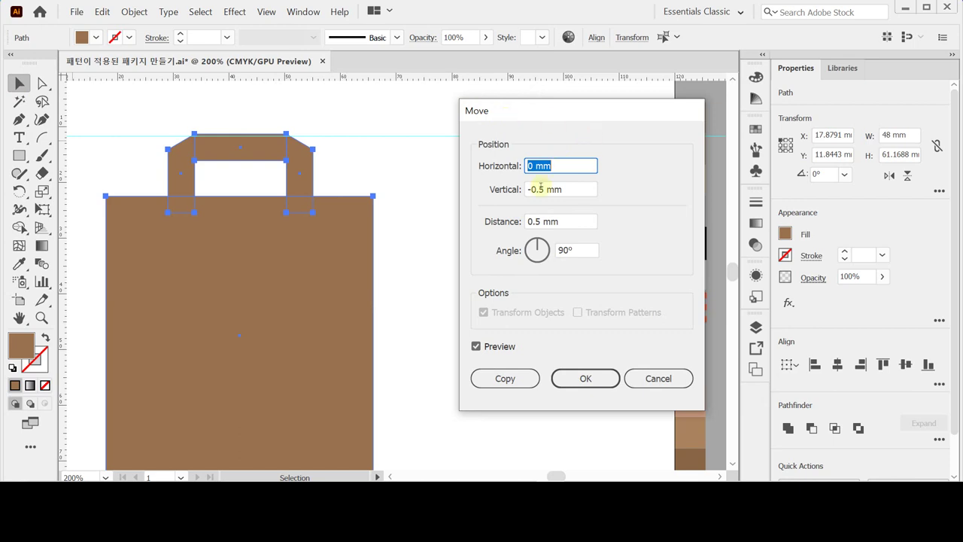
type("-14")
key("Tab")
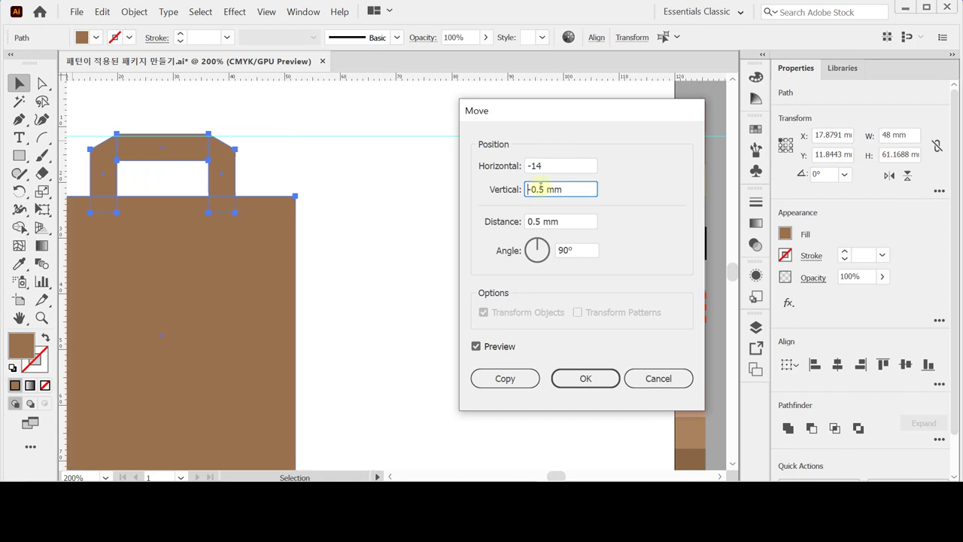
type("6")
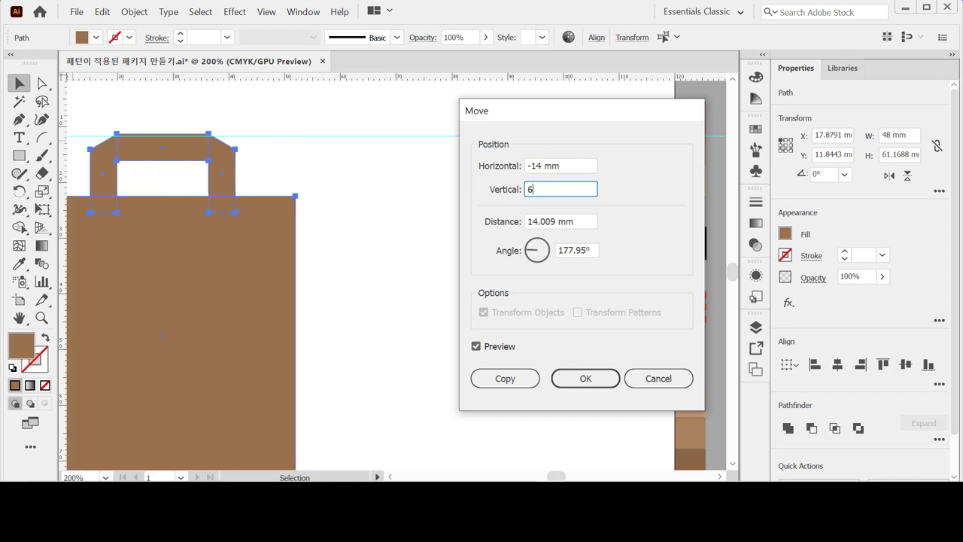
Place a copy of the bag shapes with a Move offset of -14 mm horizontally and 6 mm vertically.
key("Tab")
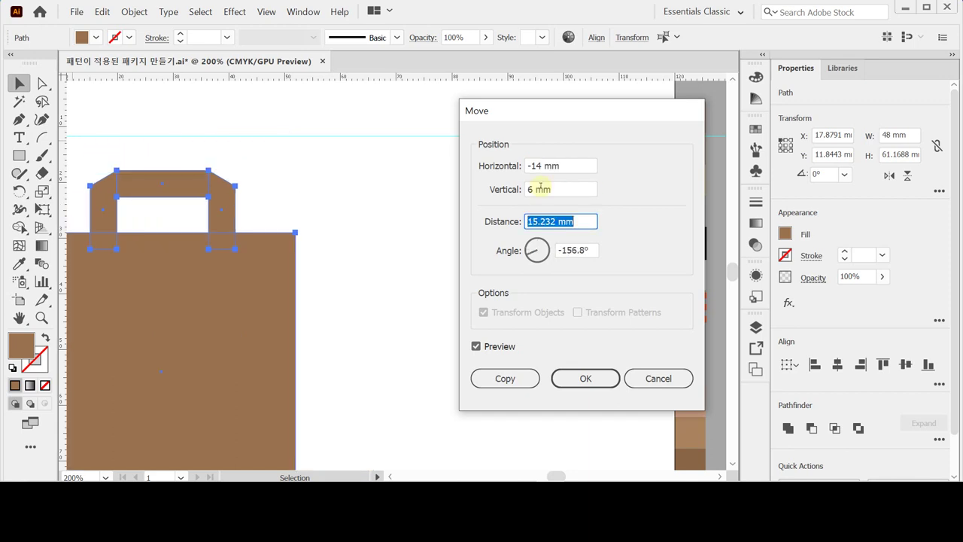
left_click(503, 378)
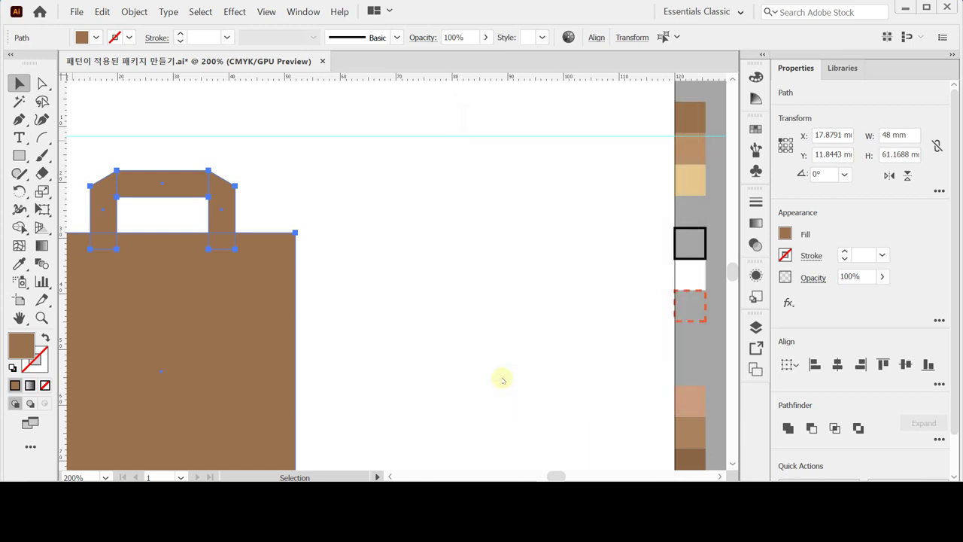
left_click_drag(334, 284, 424, 254)
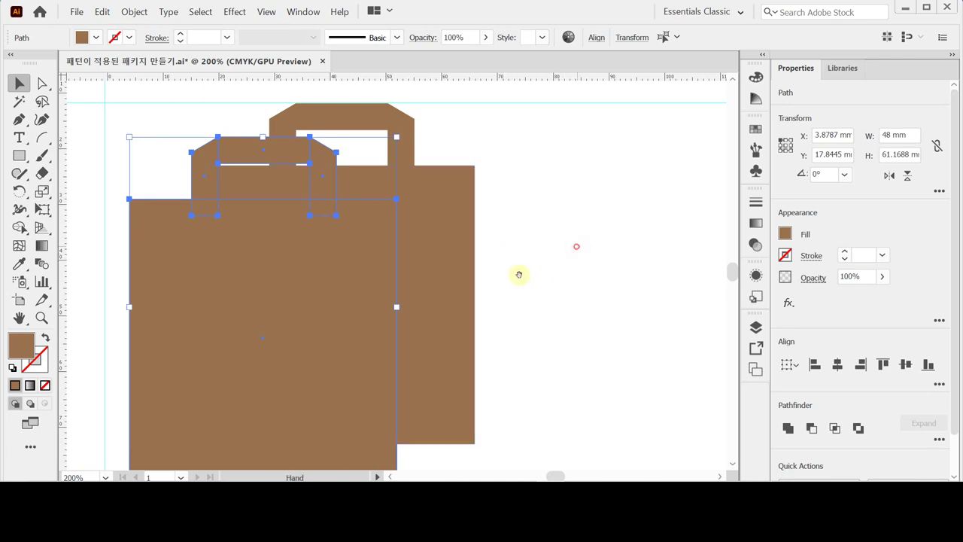
mouse_move(519, 275)
left_mouse_down()
mouse_move(456, 314)
mouse_move(514, 286)
left_mouse_up()
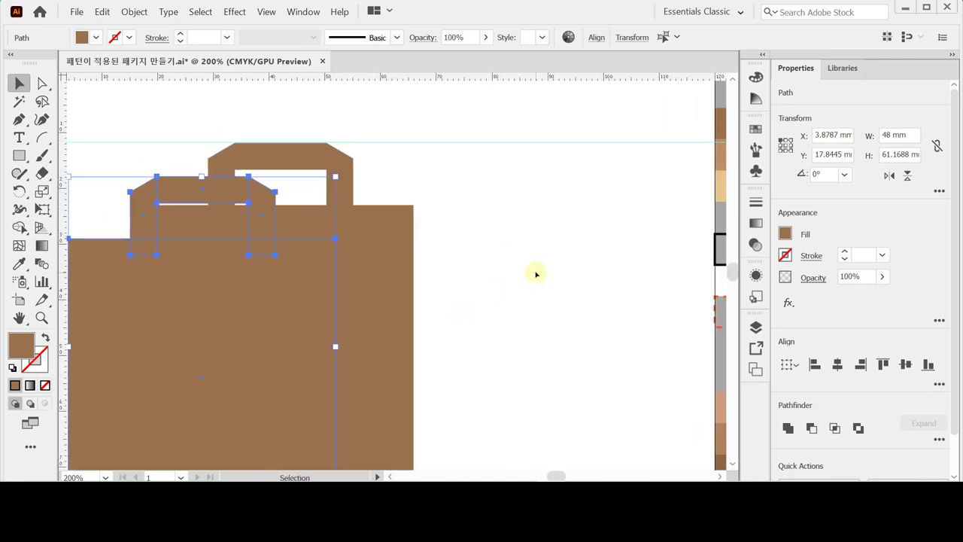
Recolor the copied front bag and its handle with the light tan palette swatch using the Eyedropper.
key("i")
left_click(716, 159)
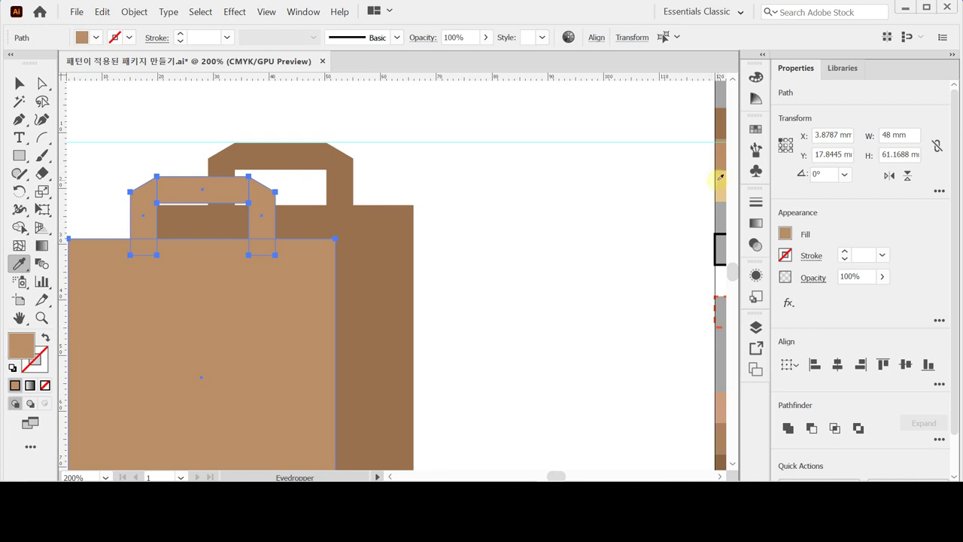
left_click(719, 177)
key("v")
left_click(524, 185)
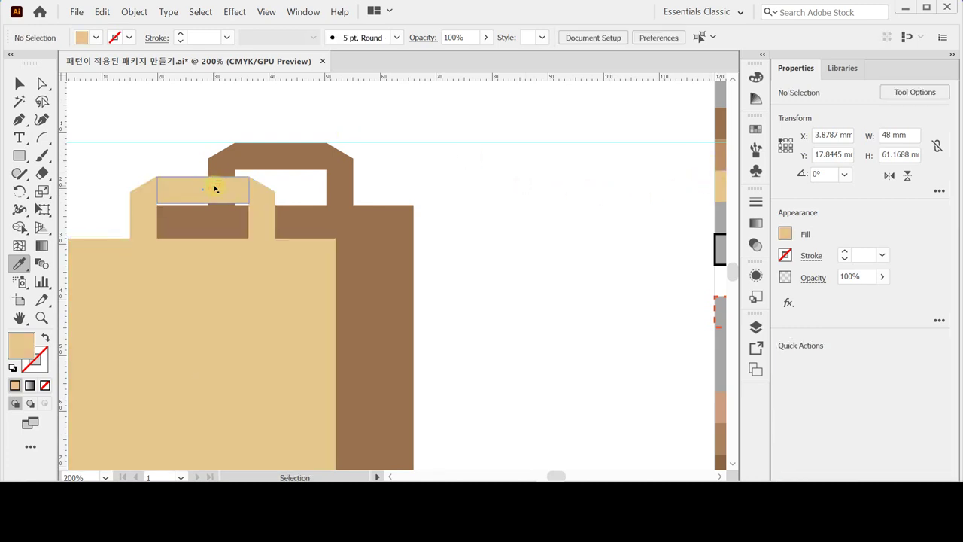
Fill the horizontal bar of the front handle with the medium brown palette swatch.
left_click(215, 188)
key("i")
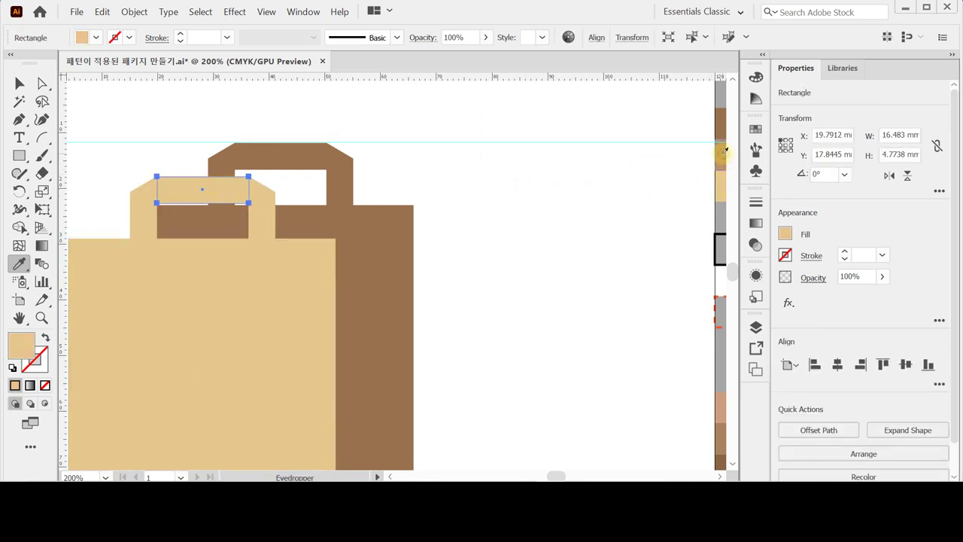
left_click(722, 152)
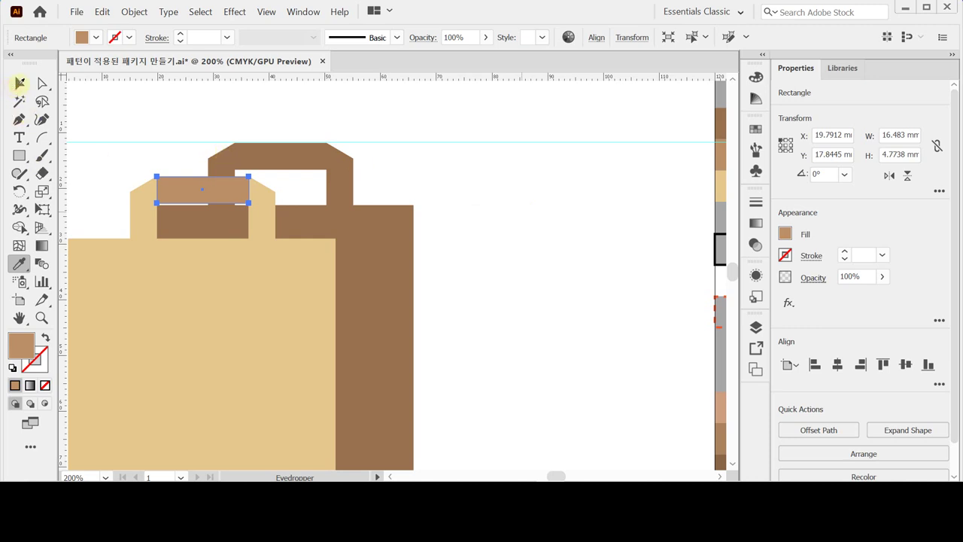
Shear both bags and their handles together by 200° along the vertical axis.
key("v")
left_click_drag(95, 110, 376, 366)
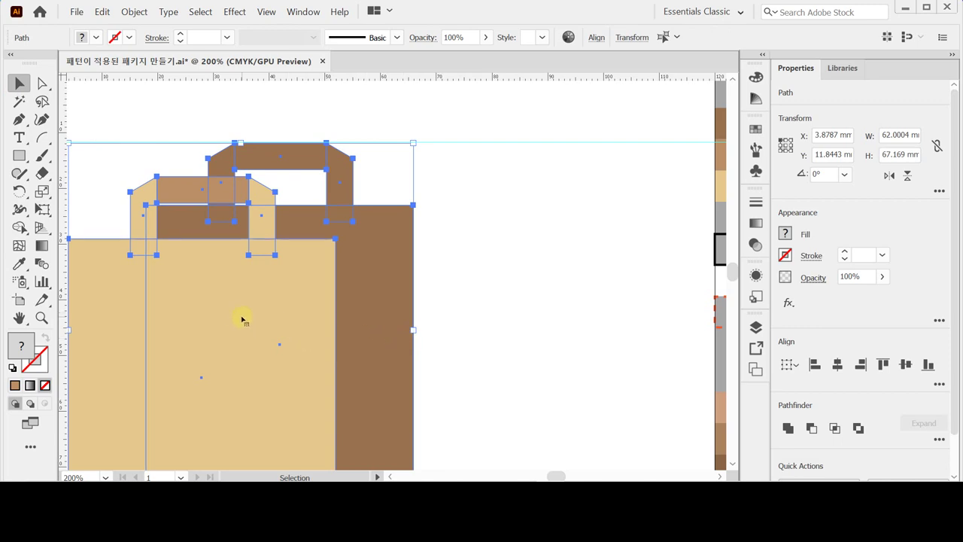
left_click(39, 195)
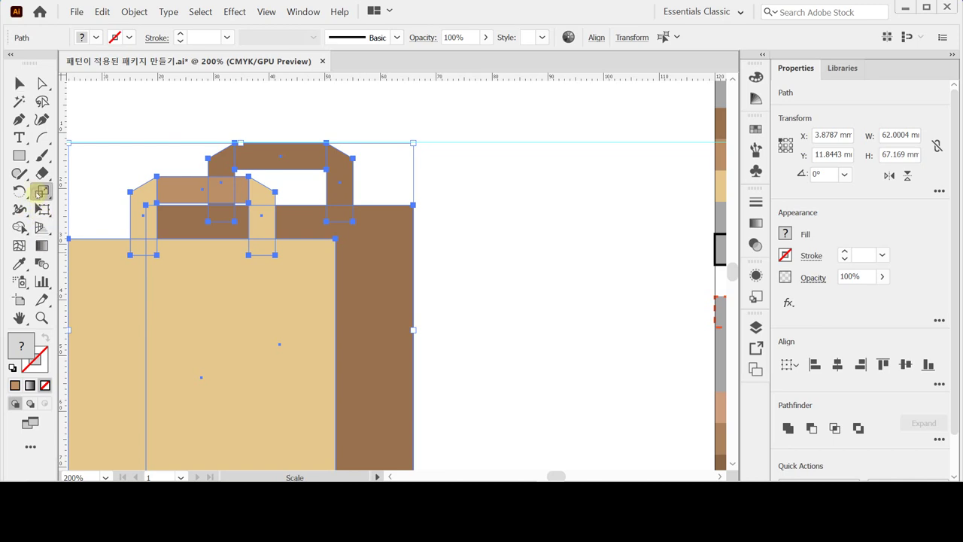
left_click(39, 194)
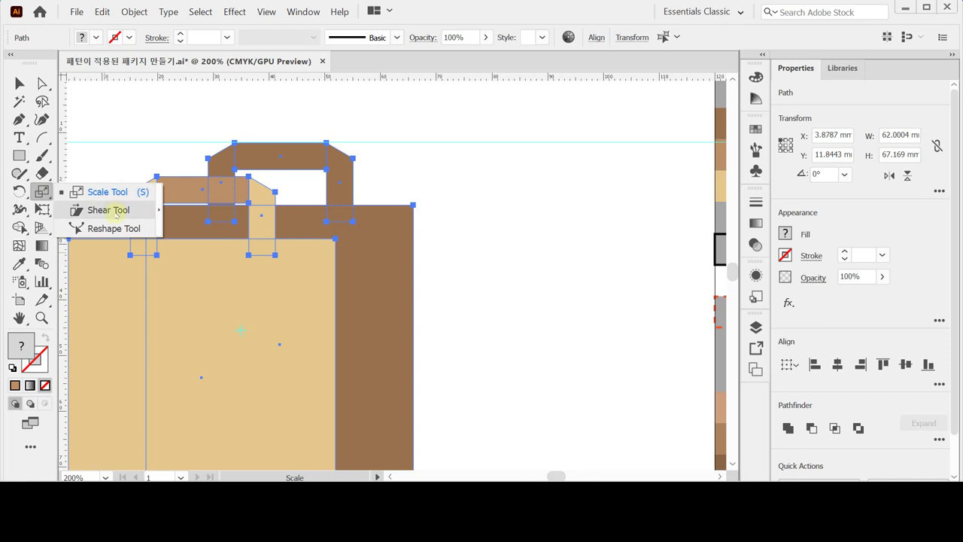
left_click(117, 214)
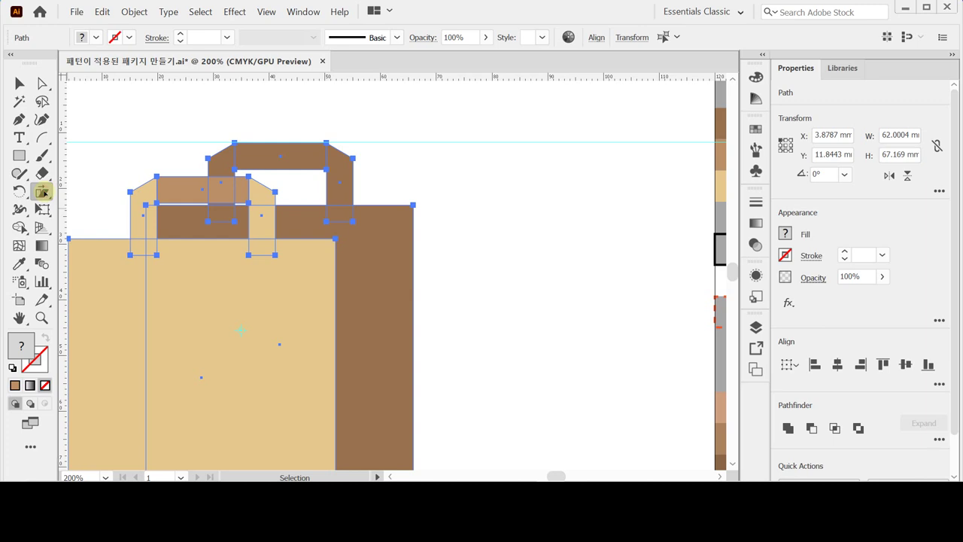
double_click(43, 192)
left_click_drag(465, 72, 465, 94)
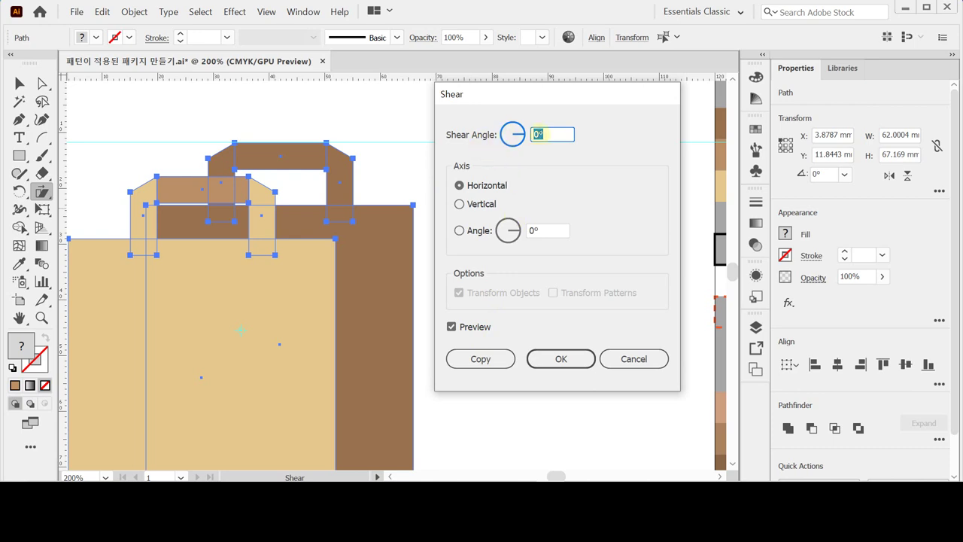
type("200")
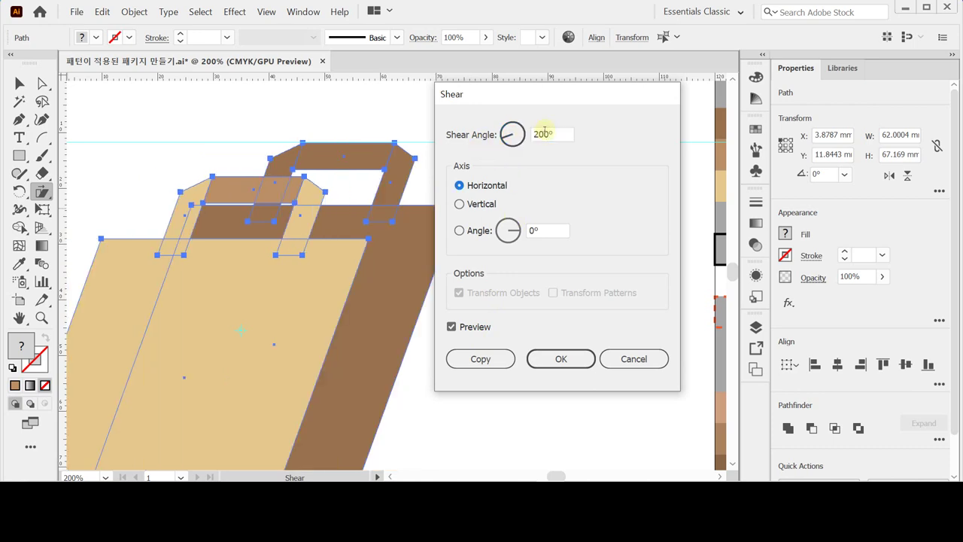
left_click(474, 204)
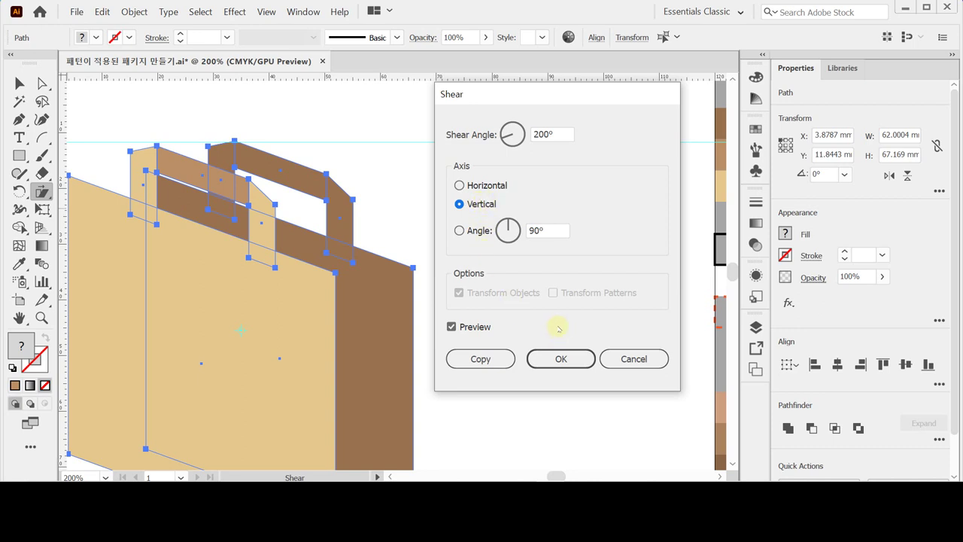
left_click(551, 360)
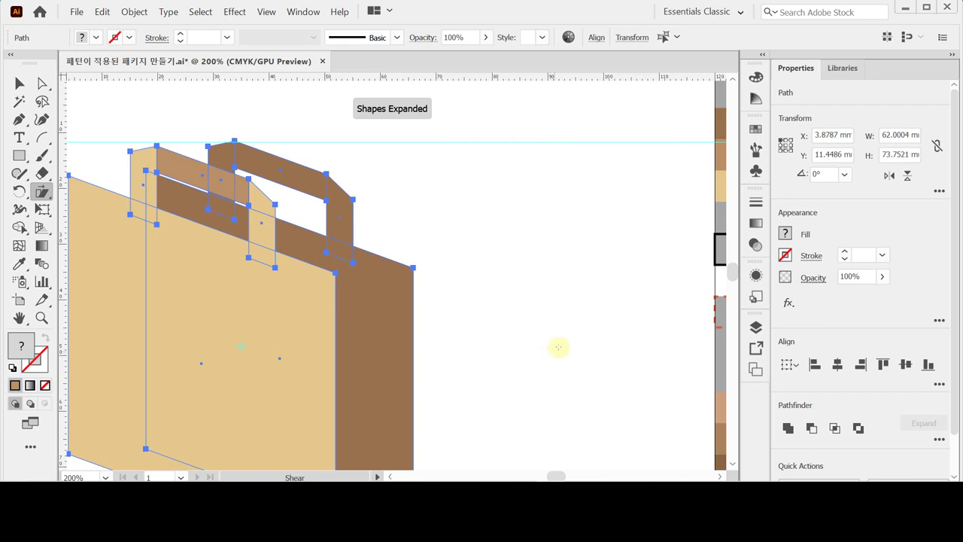
Move the sheared bags together up and to the right, to about X 23.2 mm, Y -2.9 mm.
left_click(41, 84)
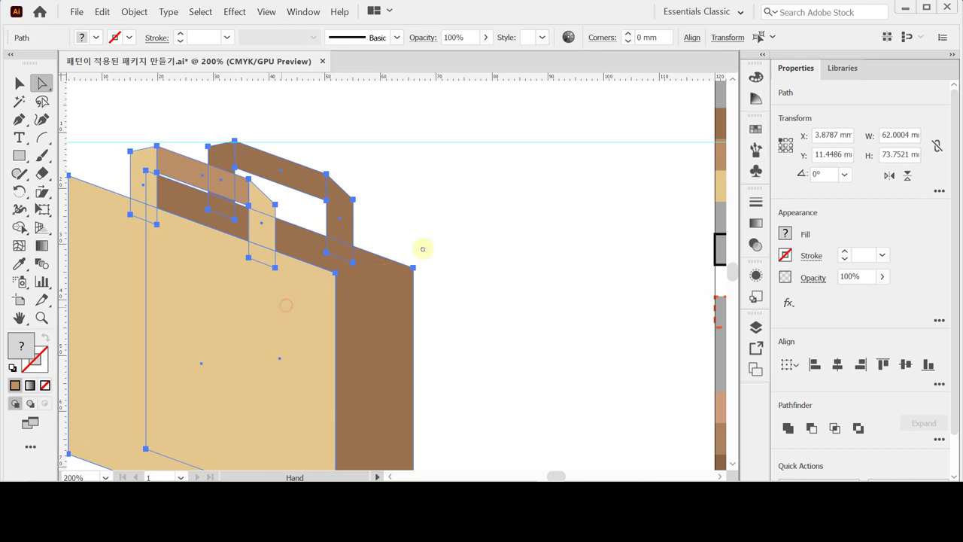
scroll(424, 258, "left", 4)
scroll(424, 258, "down", 2)
key("ctrl+minus")
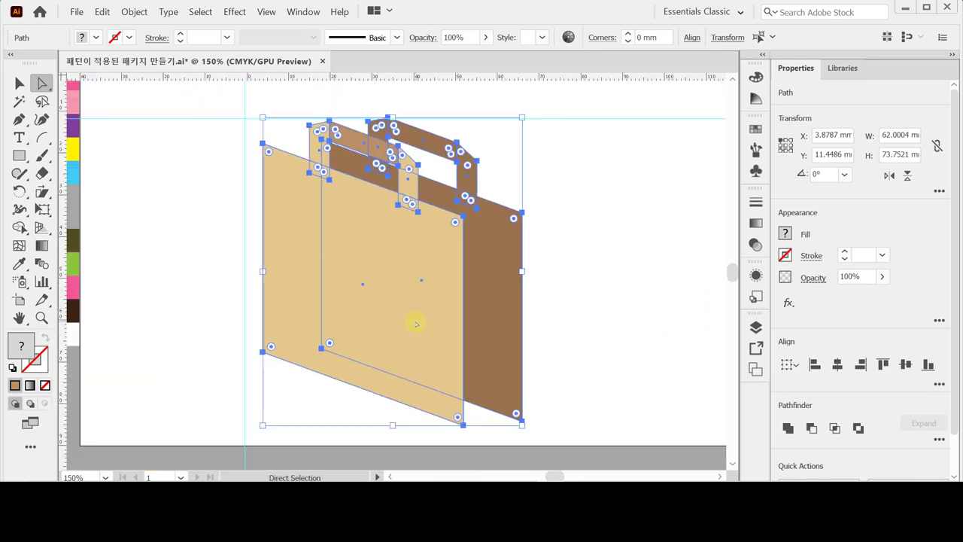
scroll(397, 325, "right", 1)
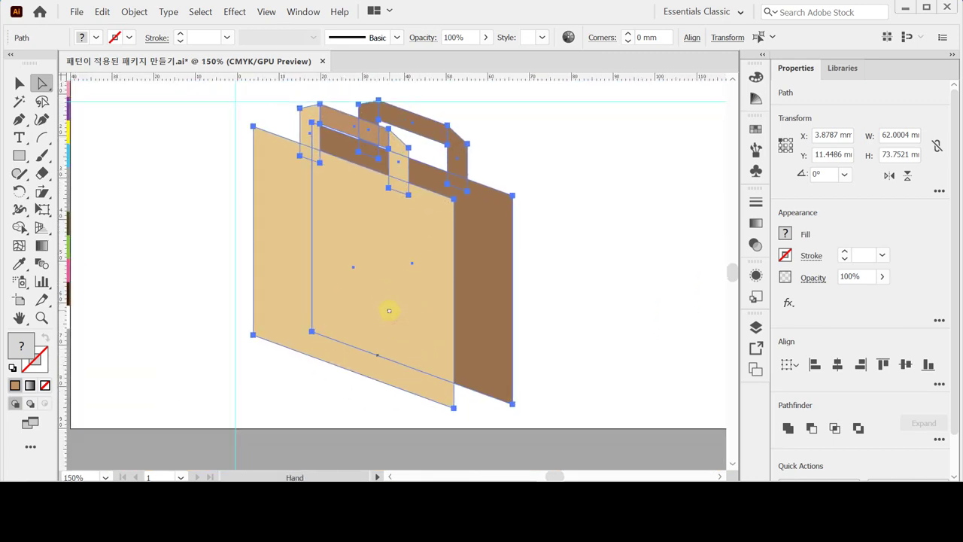
scroll(389, 312, "up", 2)
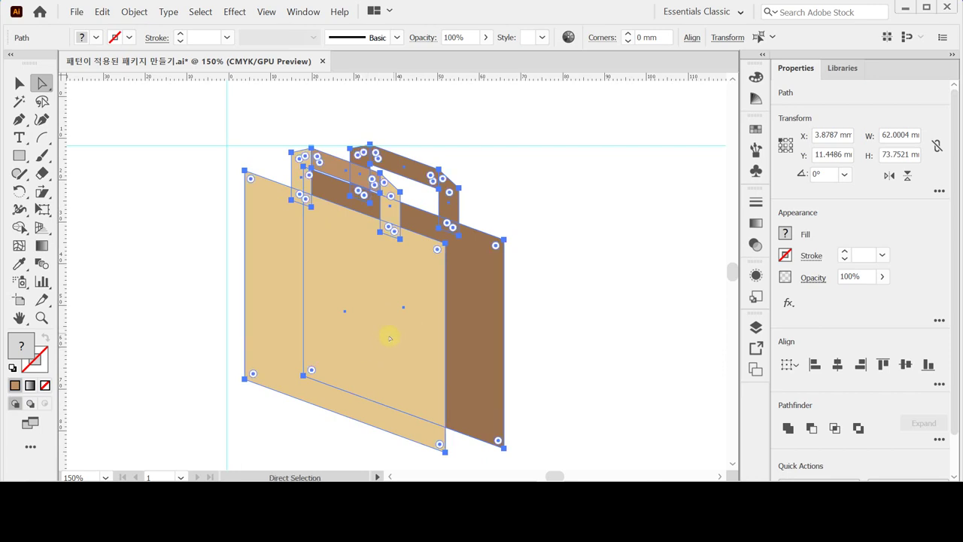
key("v")
left_click_drag(447, 275, 421, 335)
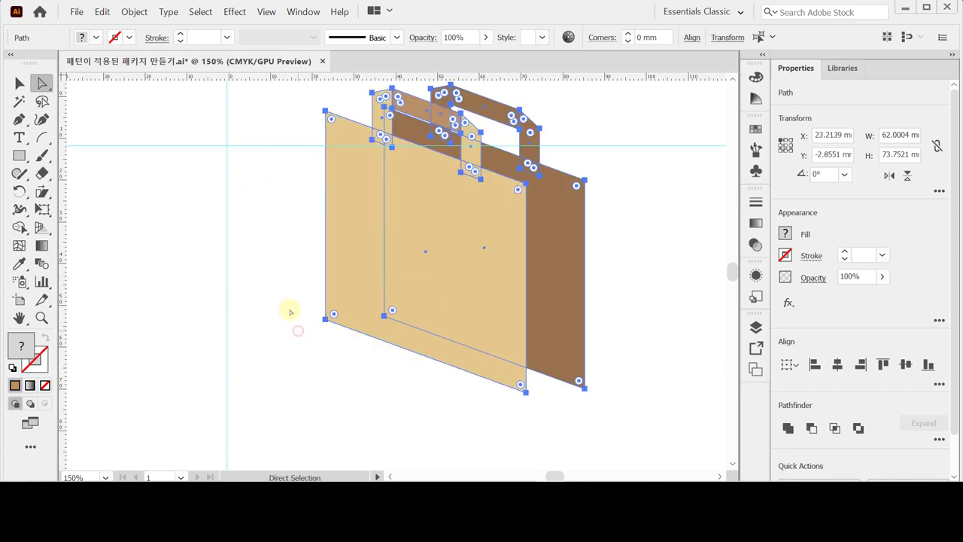
Splay the bag's base by pulling the front panel's bottom corners leftward and the back panel's bottom-right corner outward to about X 87.8 mm, Y 70.9 mm.
mouse_move(293, 292)
left_mouse_down()
mouse_move(344, 340)
mouse_move(325, 319)
mouse_move(286, 306)
left_mouse_up()
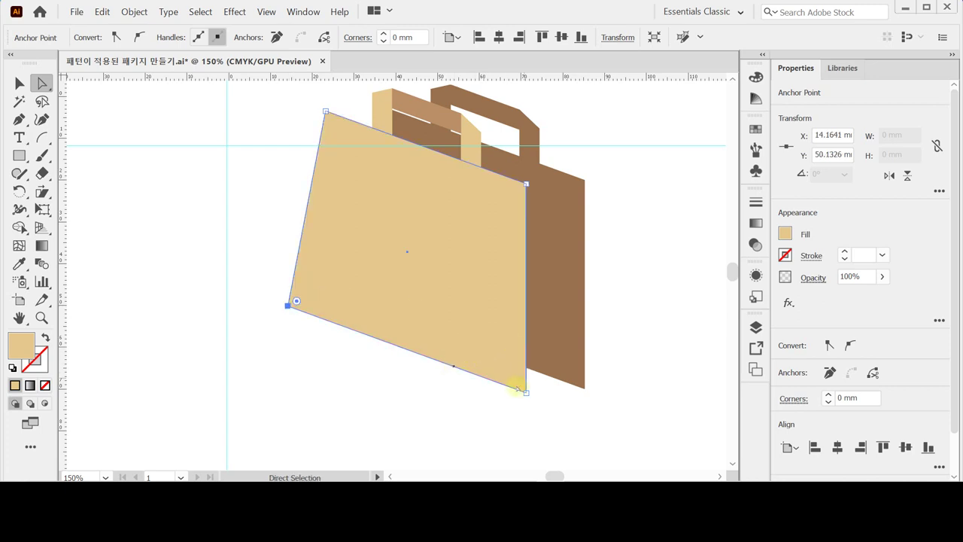
left_click_drag(526, 393, 509, 407)
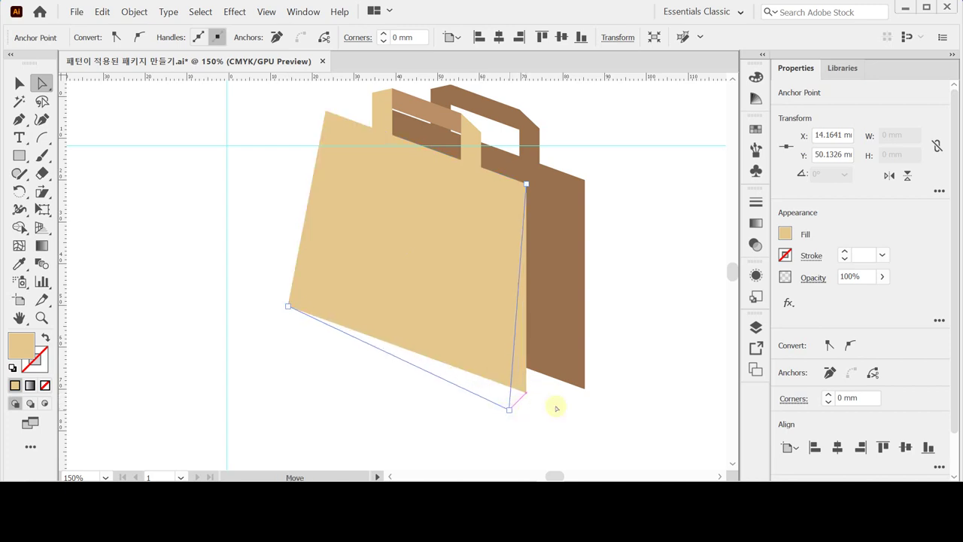
left_click_drag(584, 391, 596, 392)
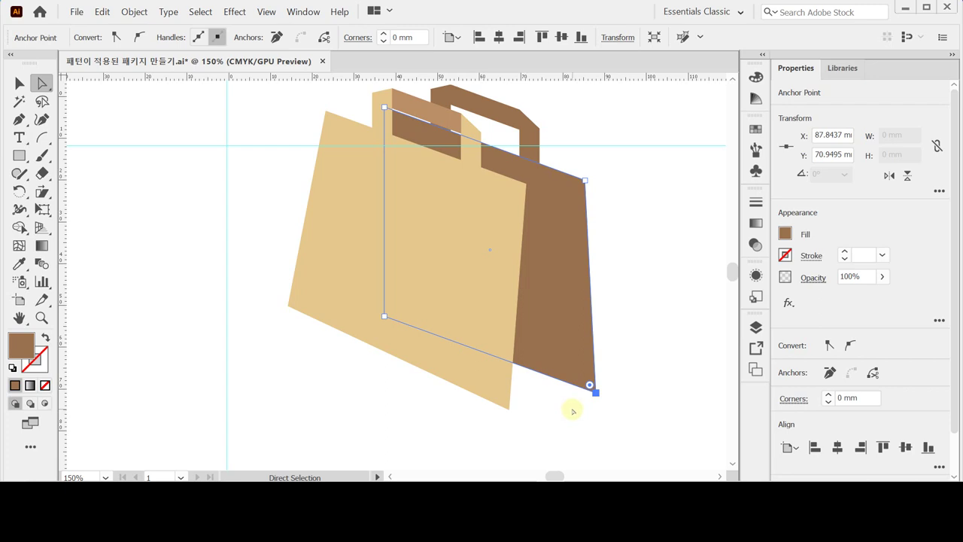
left_click(636, 371)
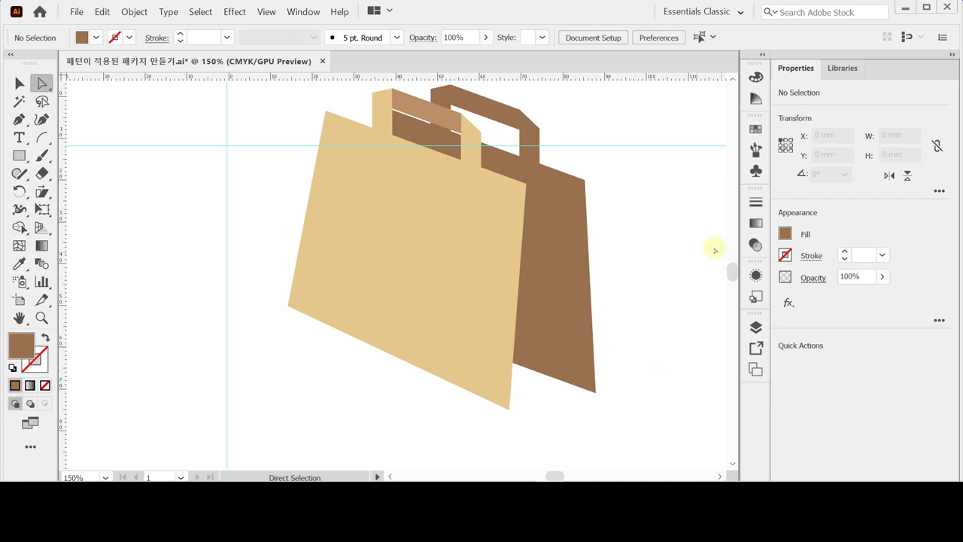
left_click(658, 198)
Draw a closed four-point side gusset with the Pen tool along the front panel's right edge, its inner fold at about X 74.4 mm.
left_click(19, 119)
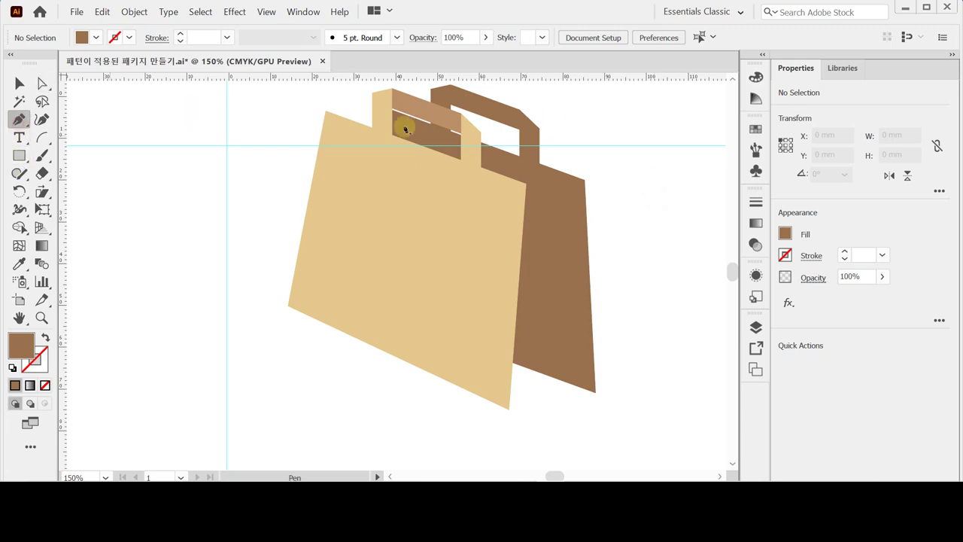
left_click(525, 182)
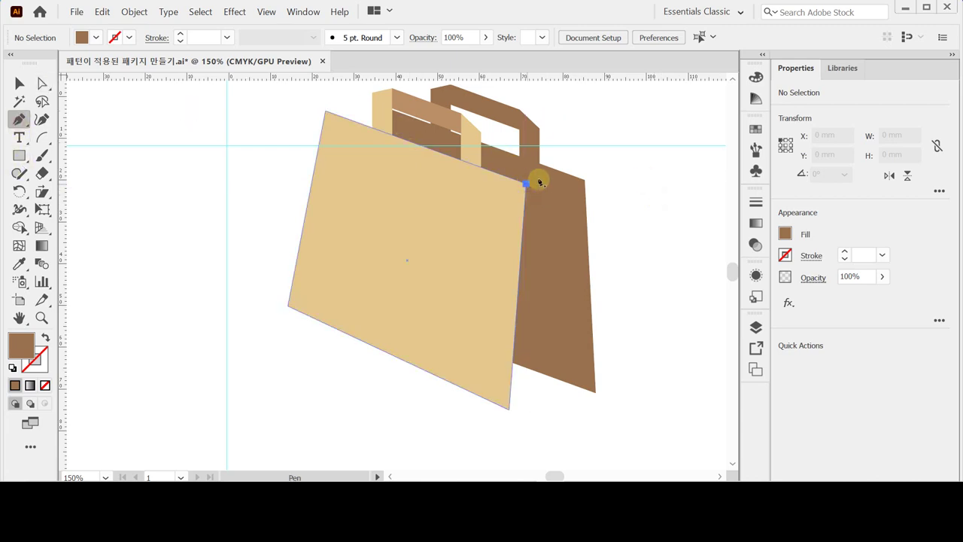
left_click(539, 180)
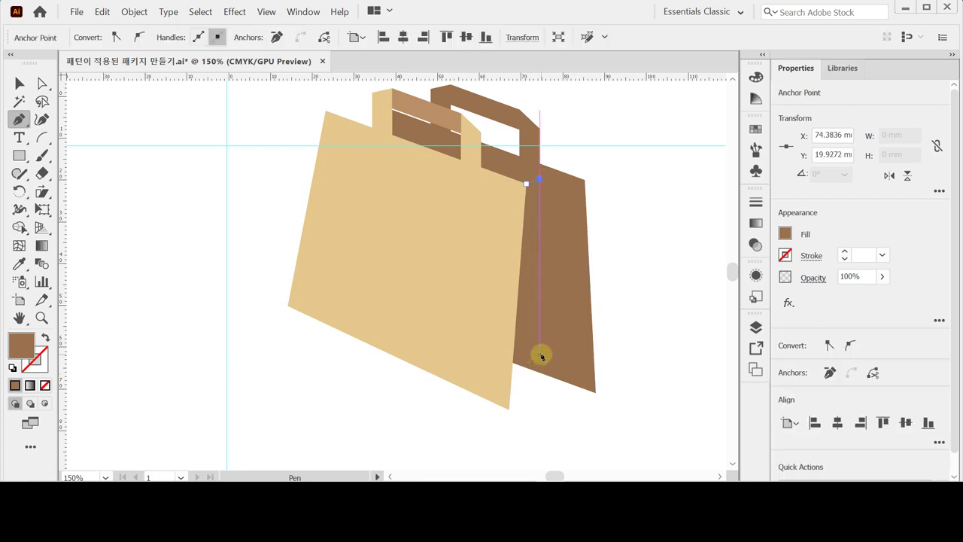
left_click(538, 350)
left_click(509, 409)
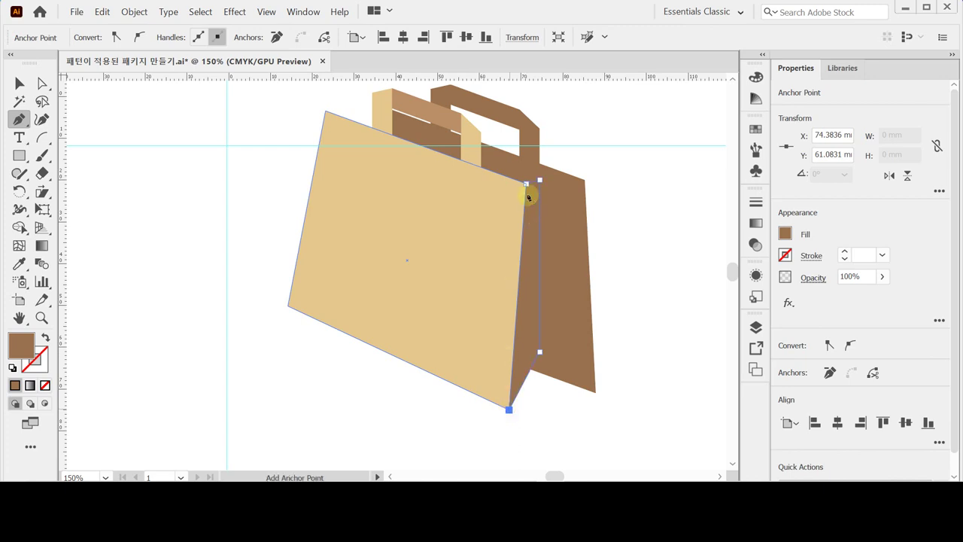
left_click(526, 184)
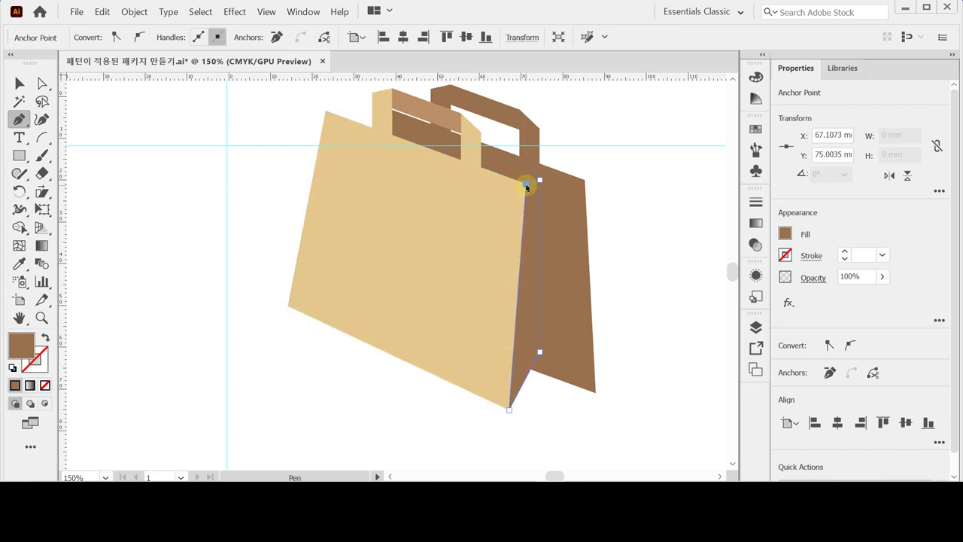
left_click(525, 184, "ctrl")
Fill the new side gusset with the middle brown of the lower three palette swatches, and deselect it.
key("space")
left_click_drag(606, 219, 433, 244)
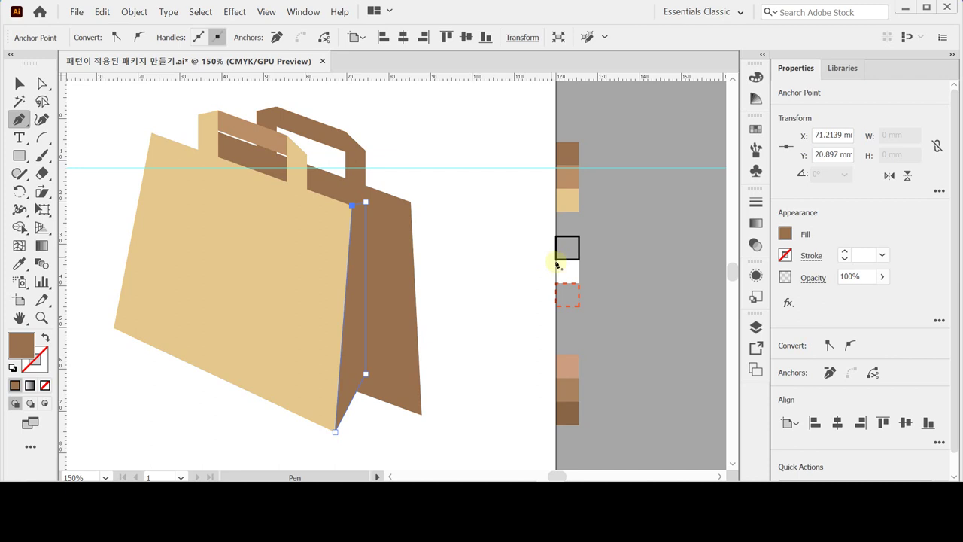
key("i")
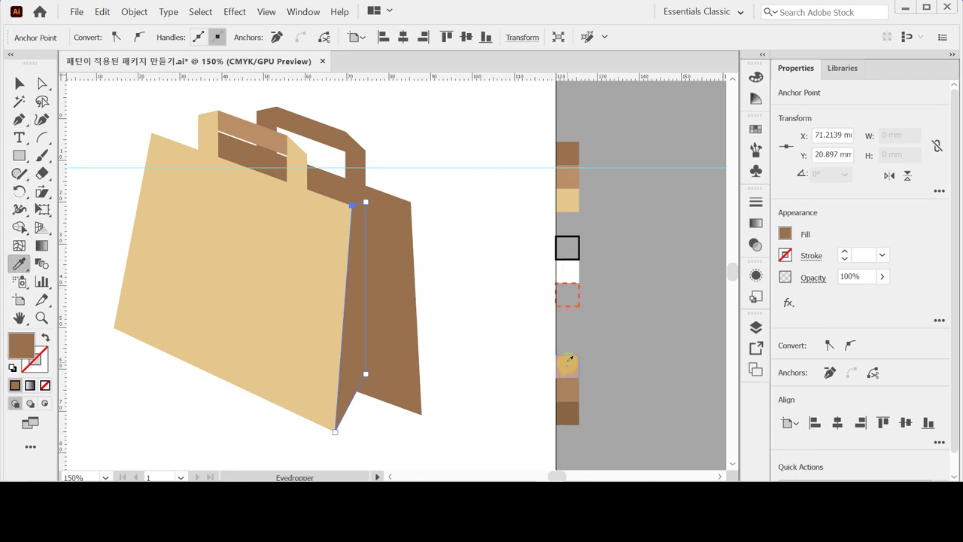
left_click(570, 390)
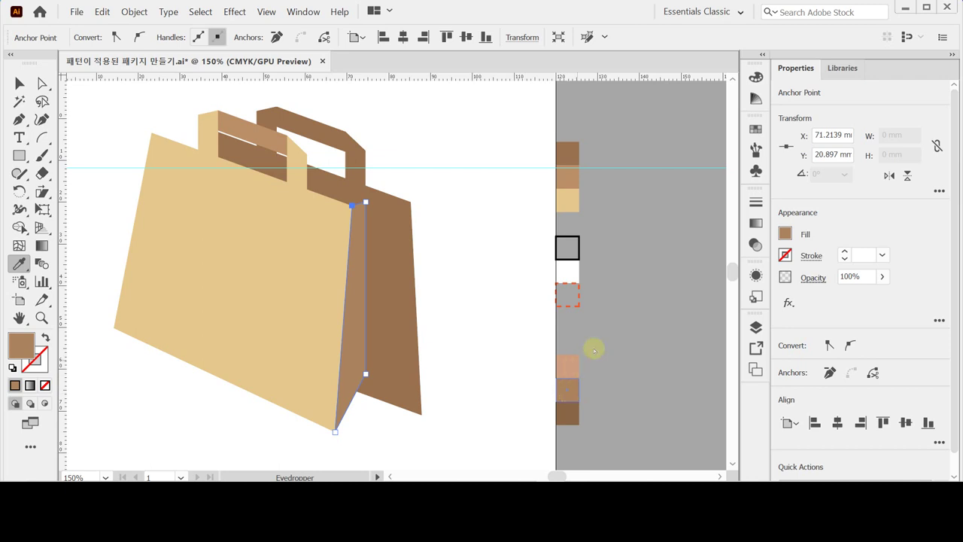
key("a")
key("ctrl+shift+a")
Draw a closed four-point panel with the Pen tool from the gusset's inner fold to the back panel's right edge, about X 74.4 to 87.8 mm.
left_click(18, 118)
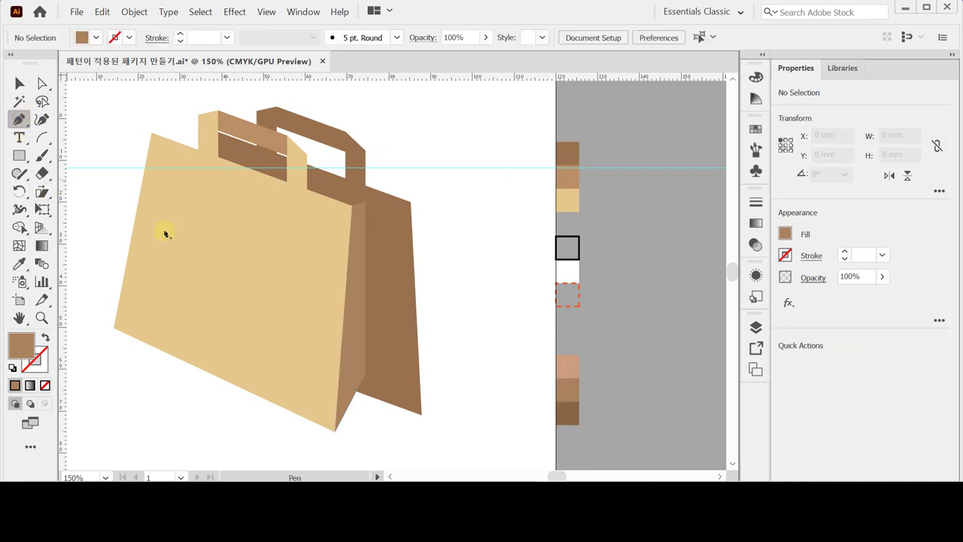
left_click_drag(257, 282, 282, 282)
left_click(367, 201)
left_click(410, 203)
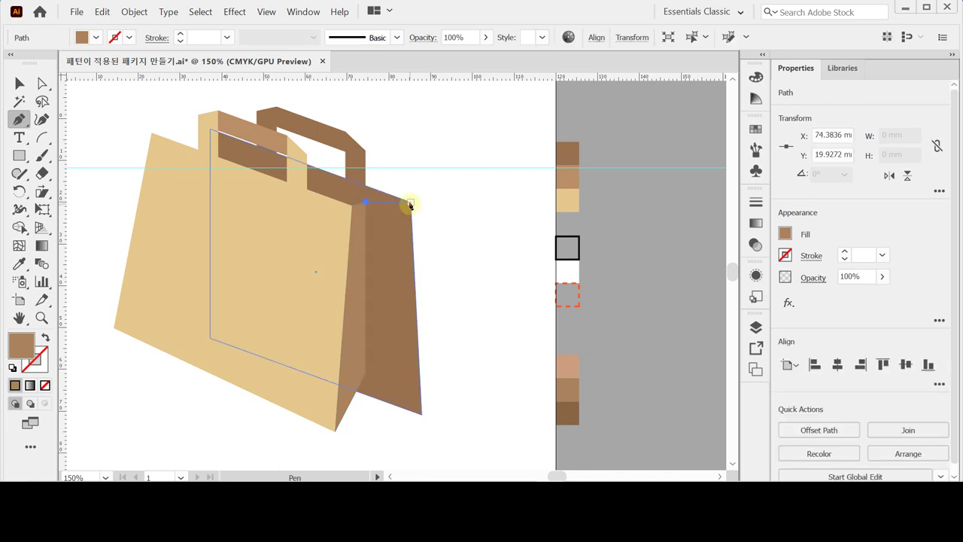
left_click(422, 414)
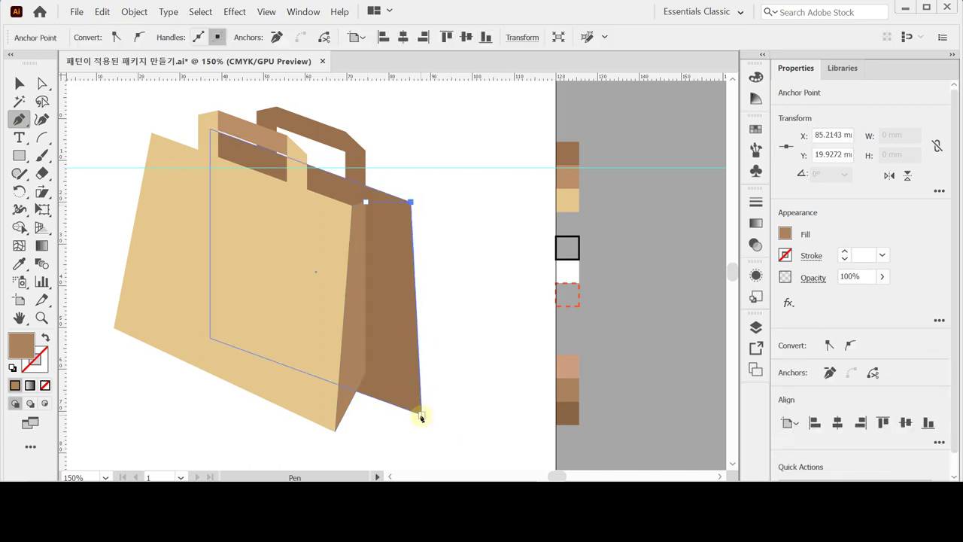
left_click(366, 373)
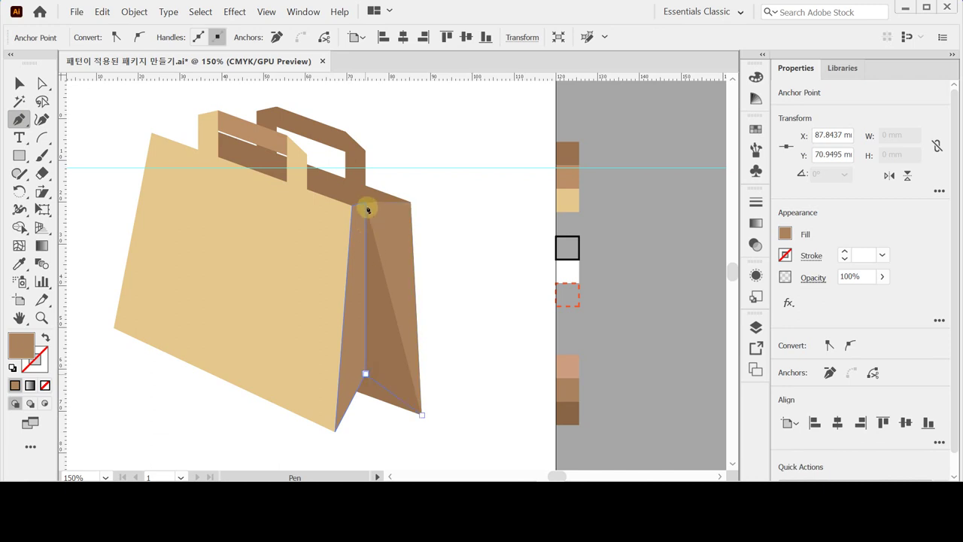
left_click(367, 203)
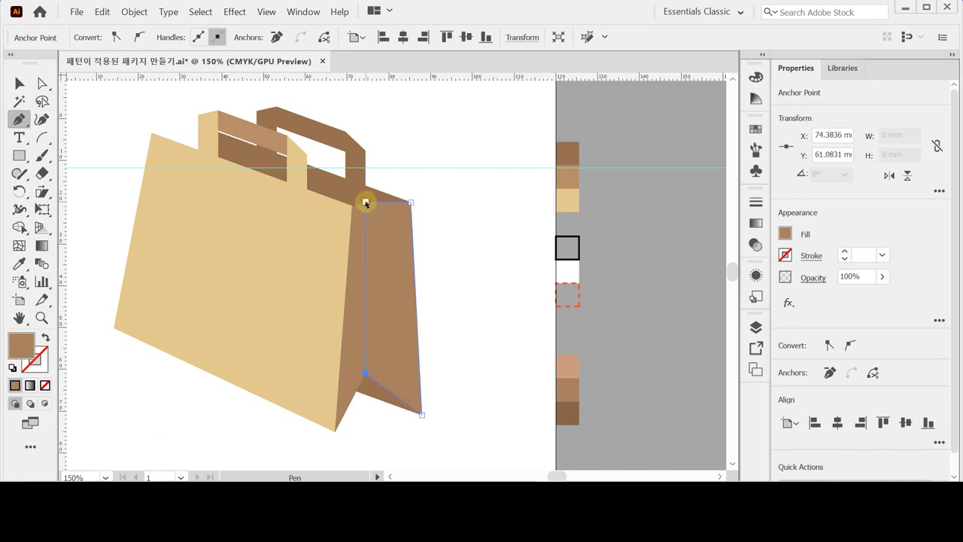
Fill the new rear gusset panel with the light pinkish-brown upper swatch of the lower three palette swatches, and deselect it.
left_click(564, 410)
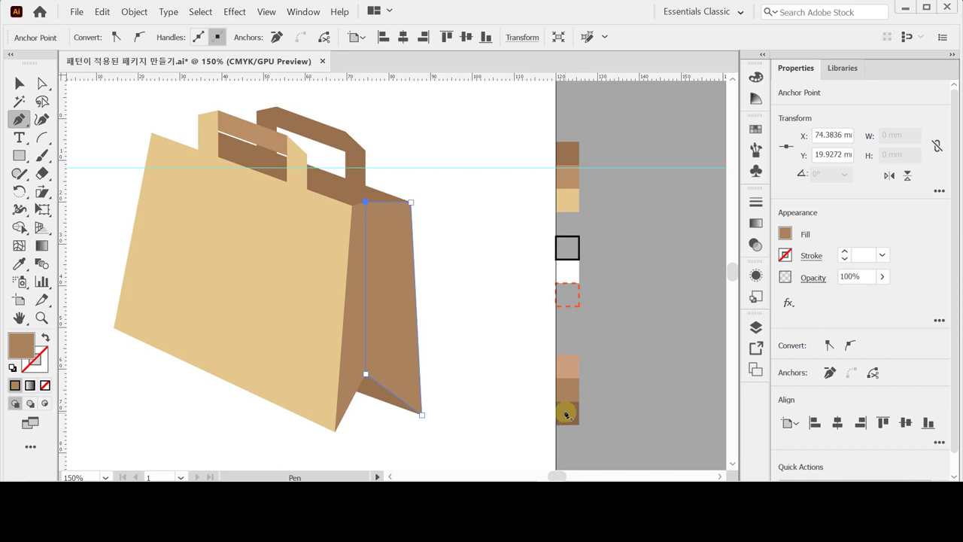
key("i")
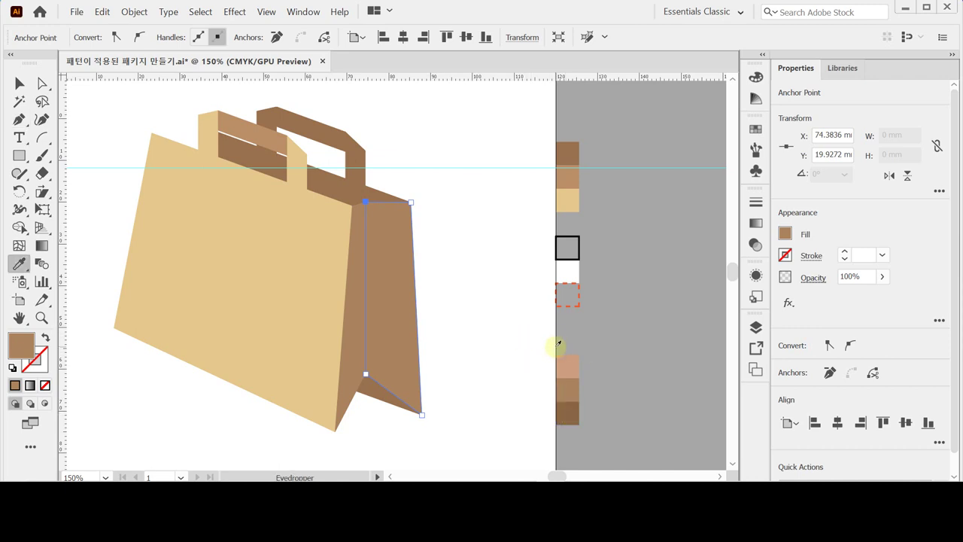
left_click(568, 363)
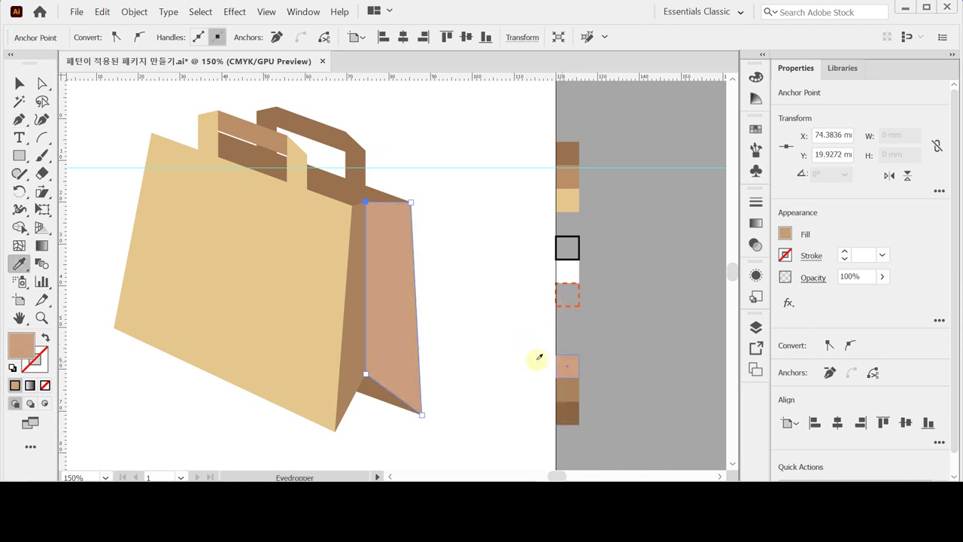
key("ctrl+shift+a")
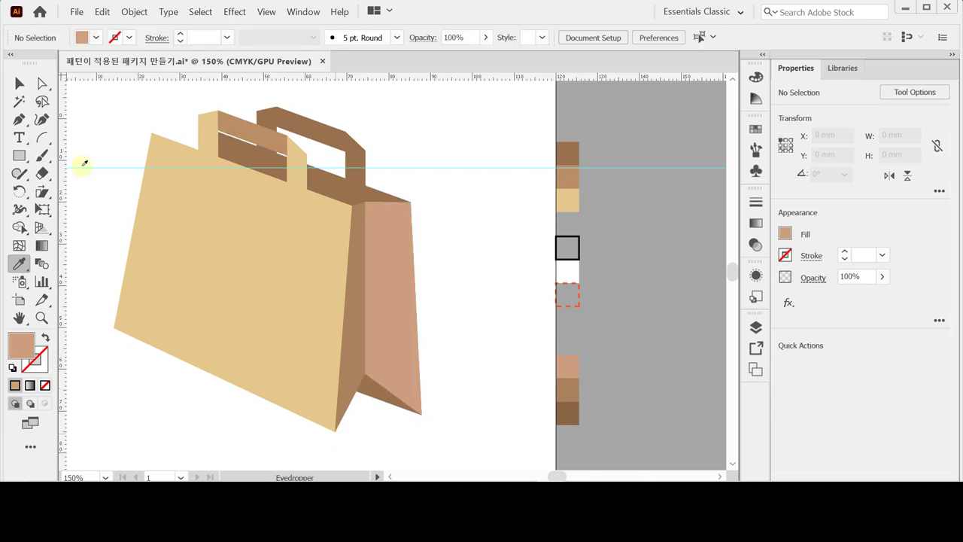
Draw a closed triangle between the gusset fold's lower end and both bottom corners, and fill it with the darkest of the lower three swatches.
key("p")
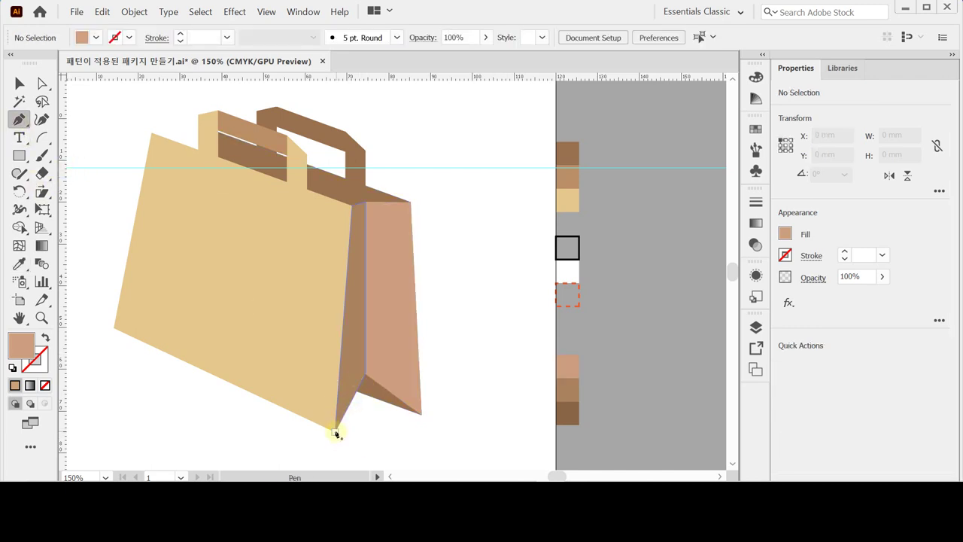
left_click(335, 431)
left_click(421, 415)
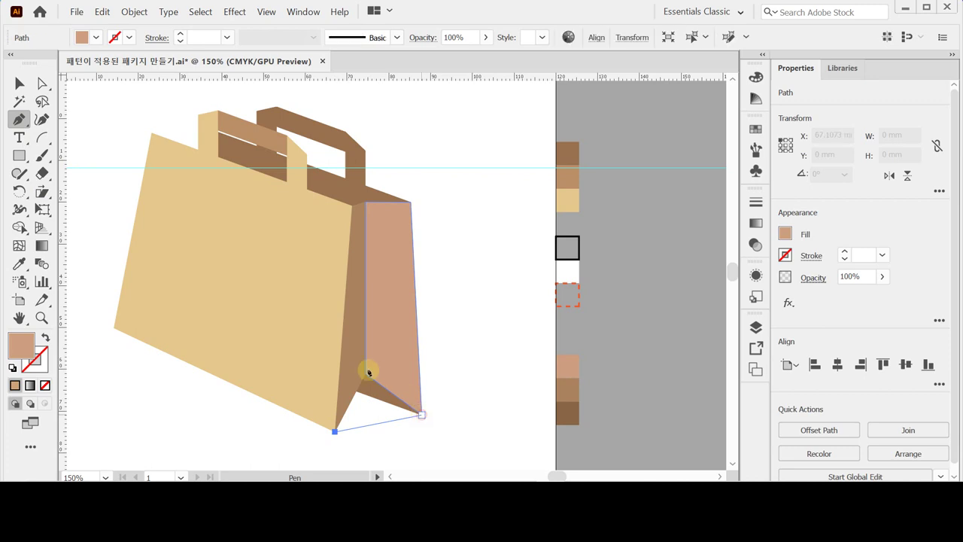
left_click(366, 373)
left_click(334, 431)
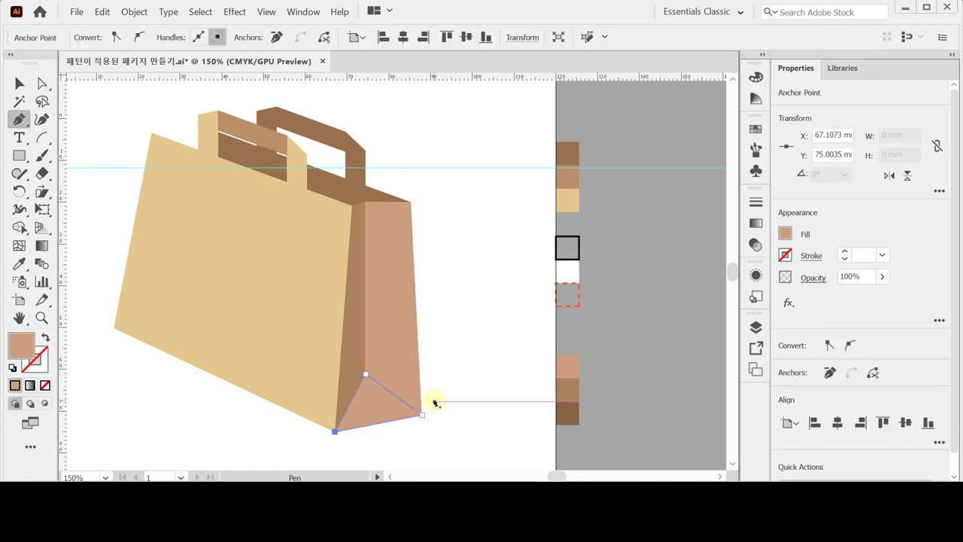
key("i")
left_click(566, 410)
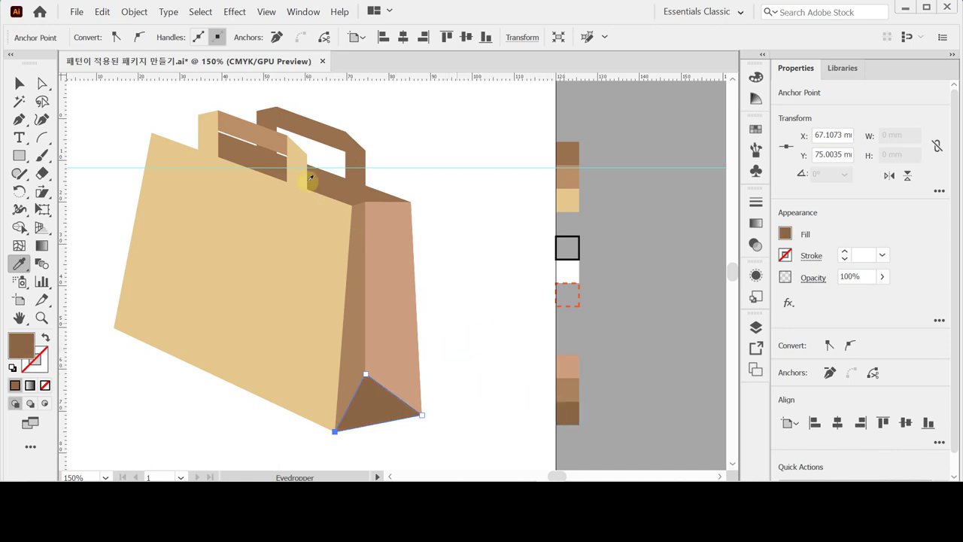
Draw a closed dark-brown triangle with the Pen tool from the front panel's top-left corner to behind the handle, reaching about X 36.7 mm, Y 12.6 mm.
key("ctrl+space")
left_click(262, 159)
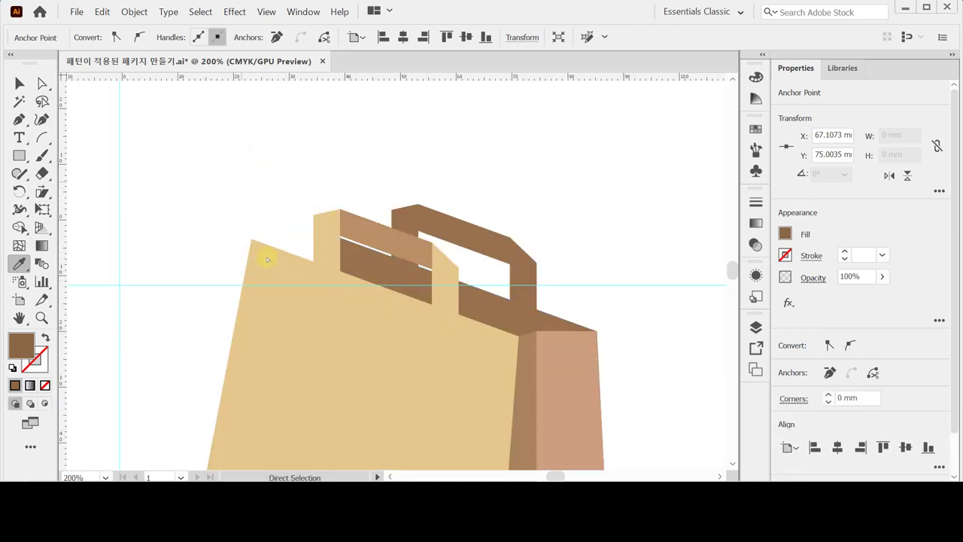
left_click(251, 235, "ctrl")
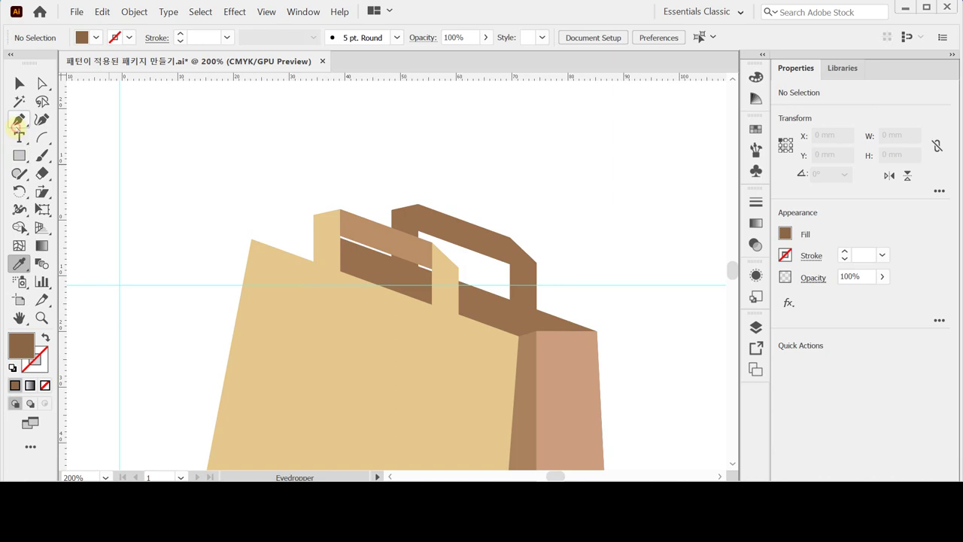
left_click(18, 122)
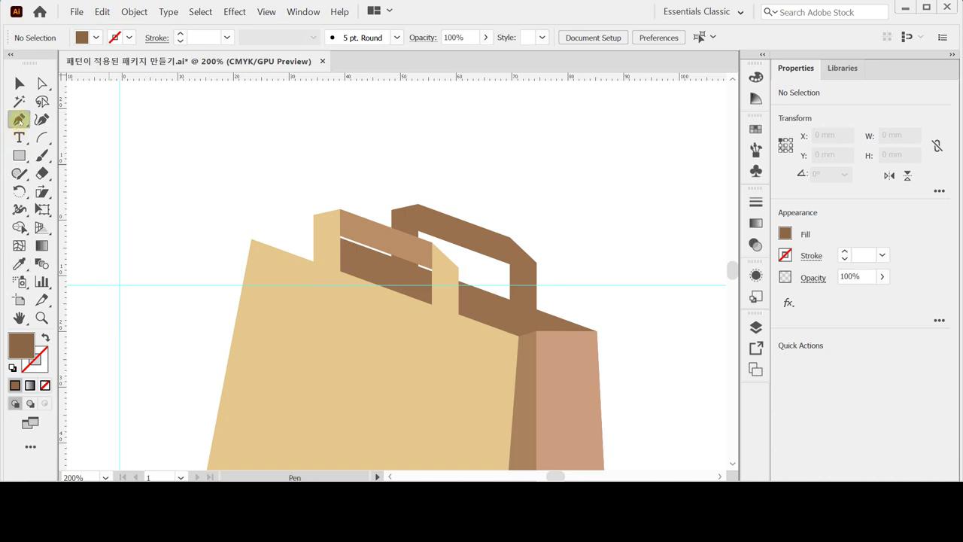
left_click(251, 239)
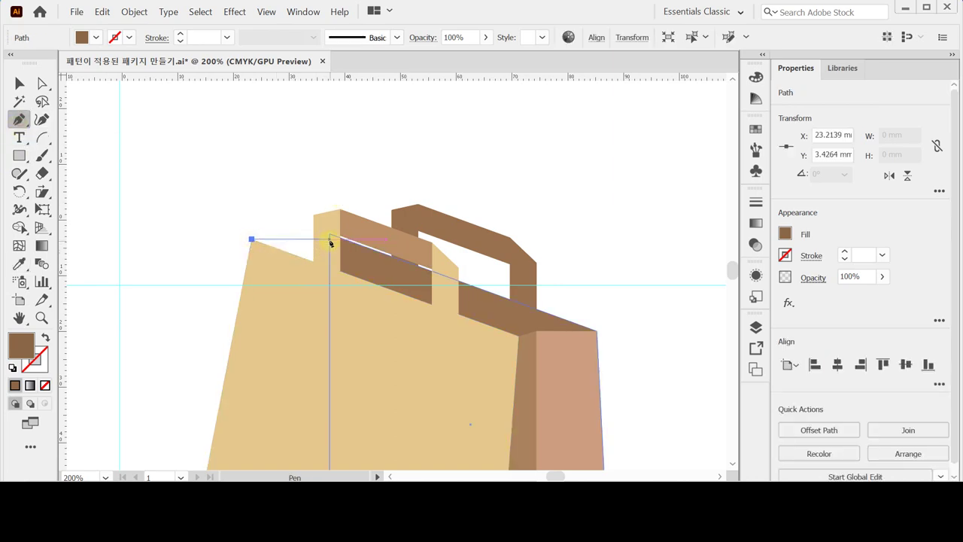
left_click(327, 240)
left_click(313, 277)
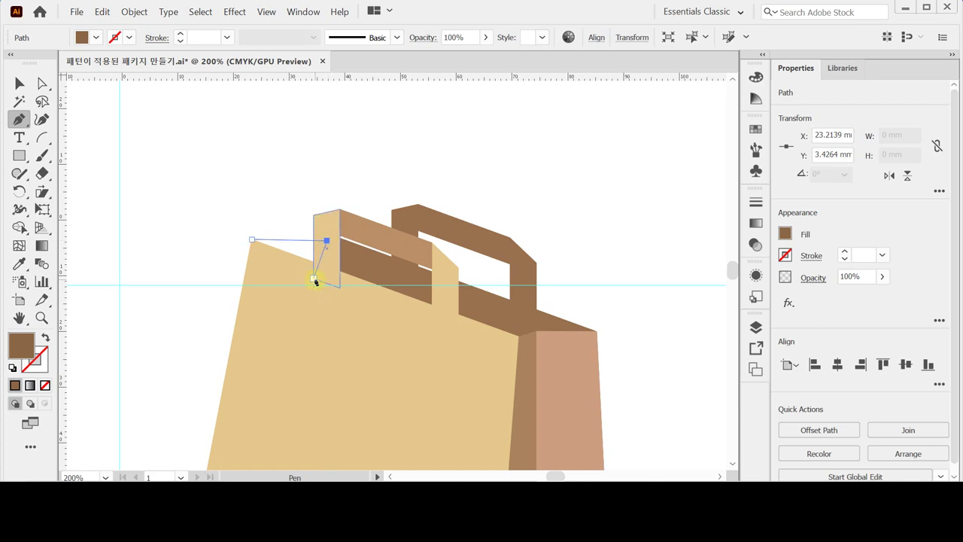
left_click(326, 289)
left_click(251, 239)
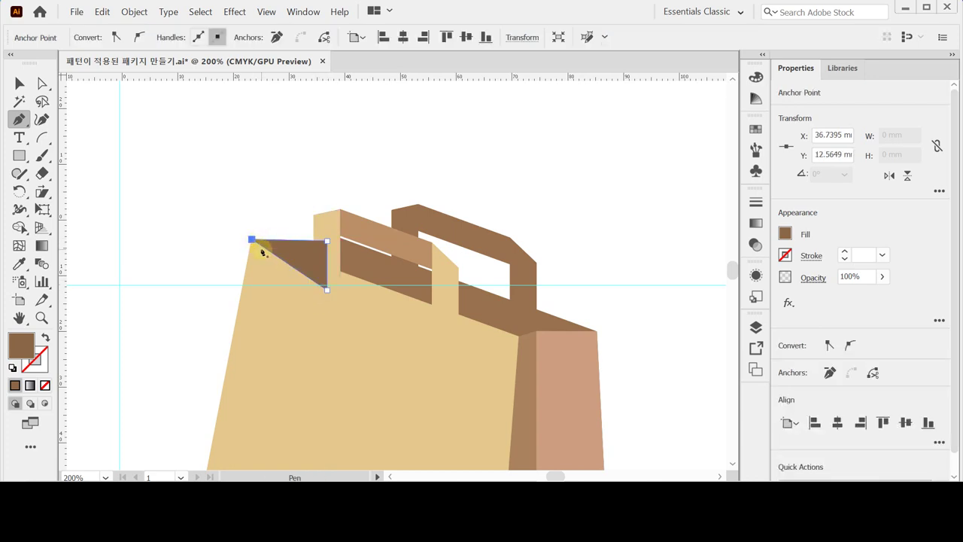
Send the dark triangle behind the front panel and handle, and raise its upper right corner slightly to even out the opening's edge.
left_click(260, 243, "ctrl")
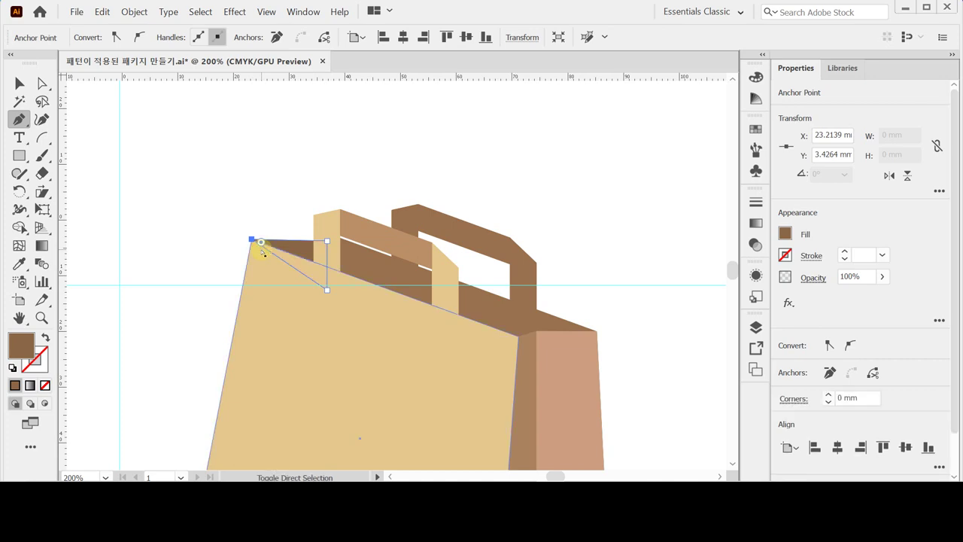
key("ctrl+bracketleft")
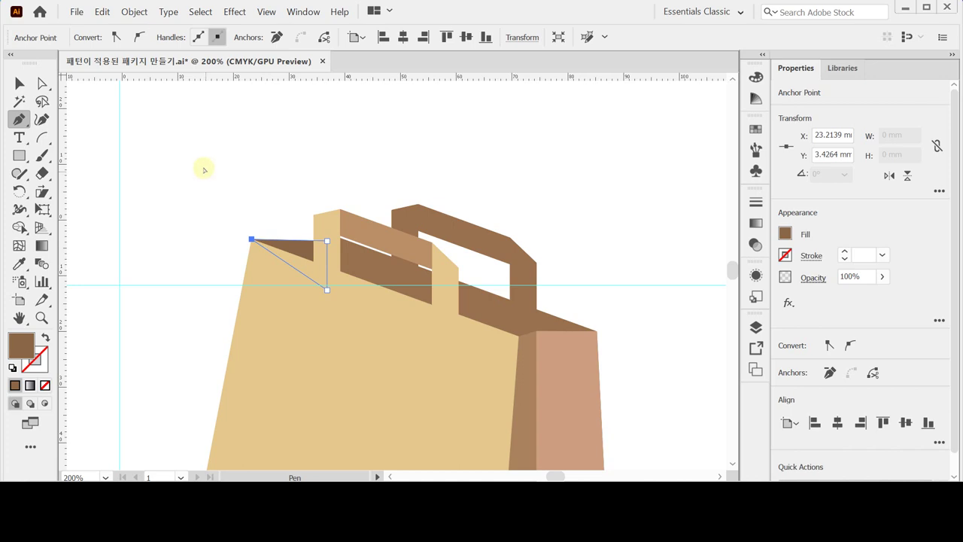
left_click(269, 164, "ctrl")
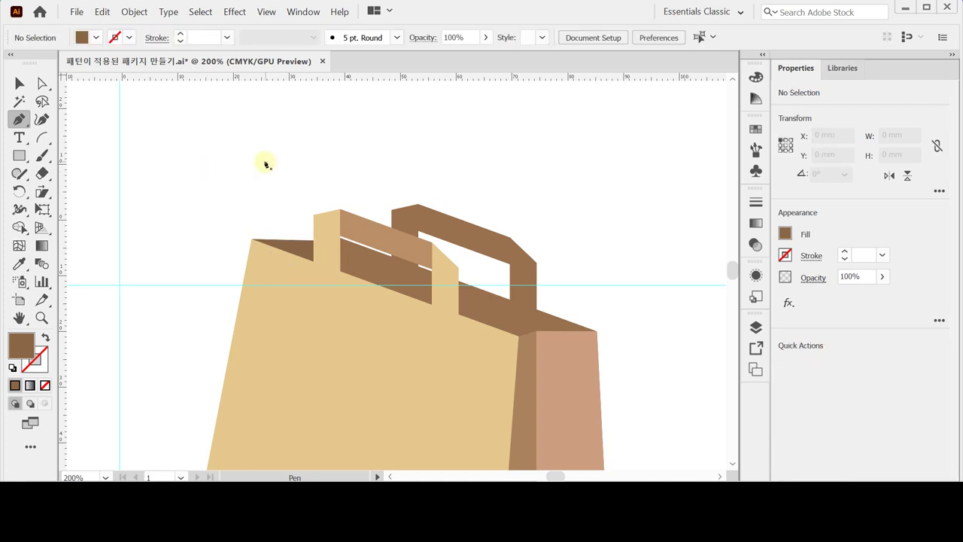
left_click(305, 248, "ctrl")
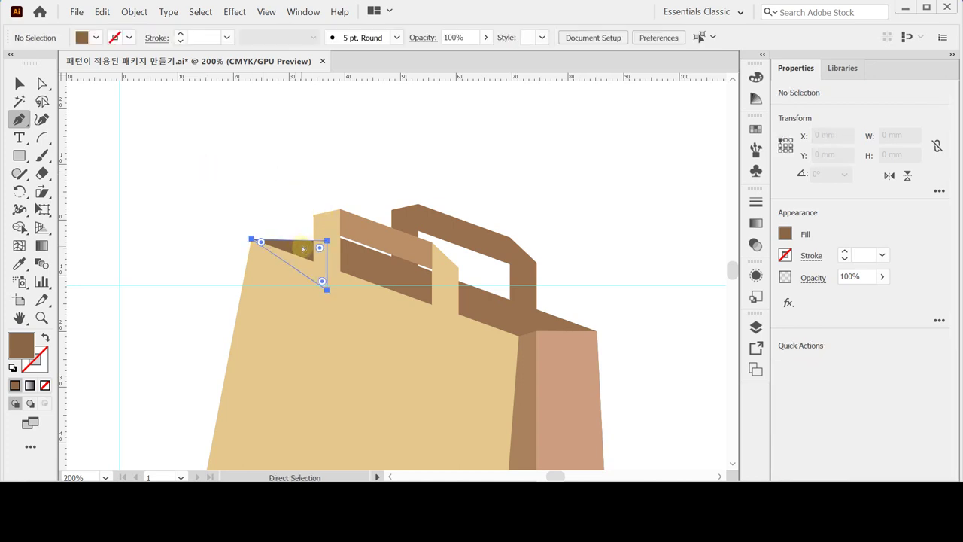
left_click(327, 241, "ctrl")
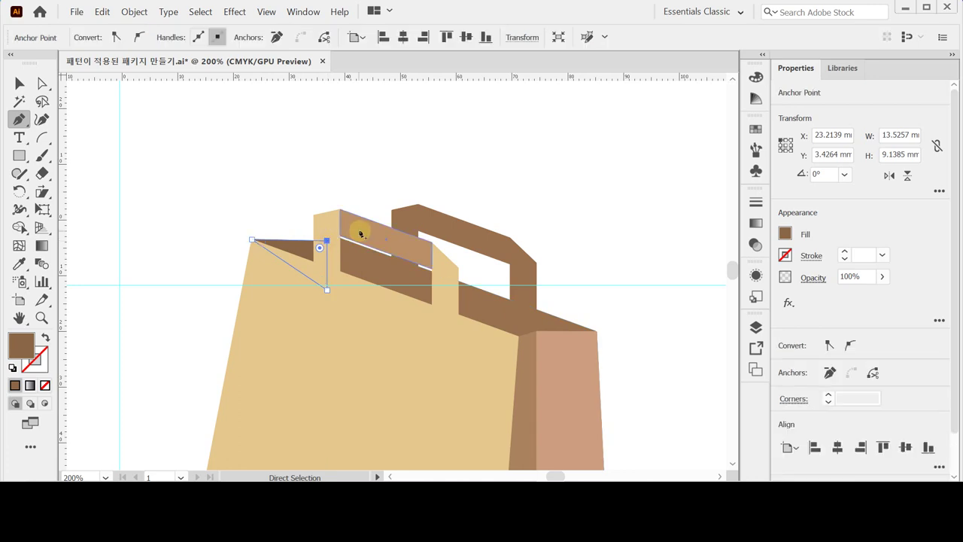
left_click(299, 168, "ctrl")
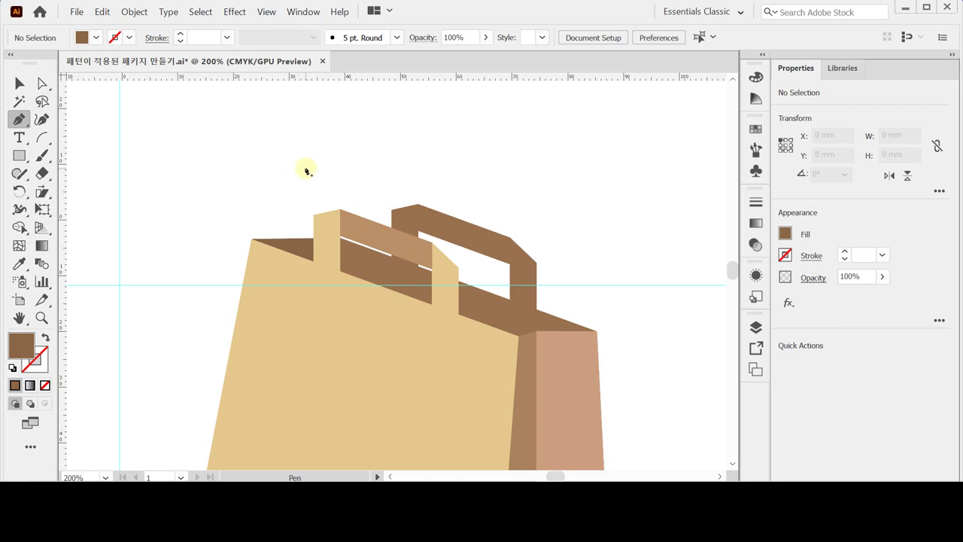
Try filling the front panel with the pink and green donut pattern swatch, and undo the fill.
key("space")
left_click_drag(512, 249, 499, 135)
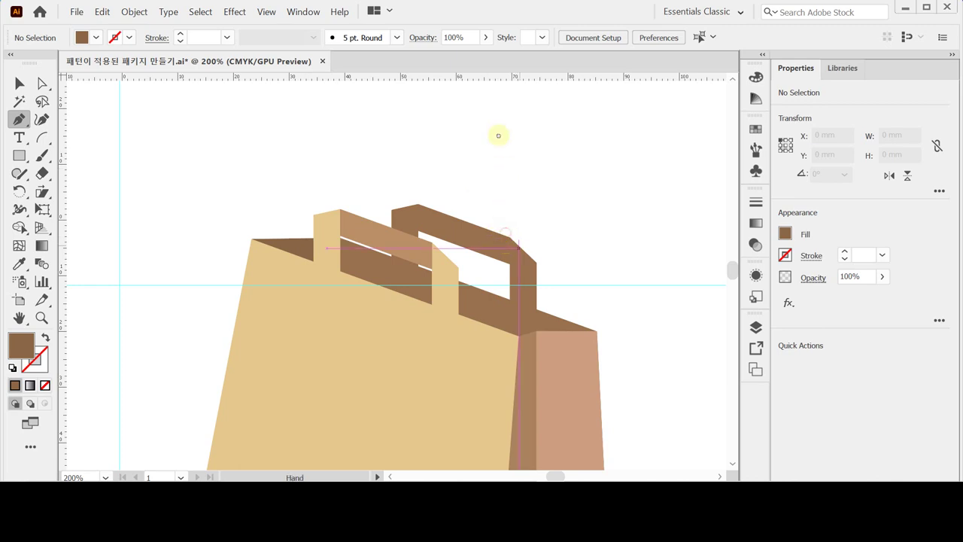
left_click(20, 84)
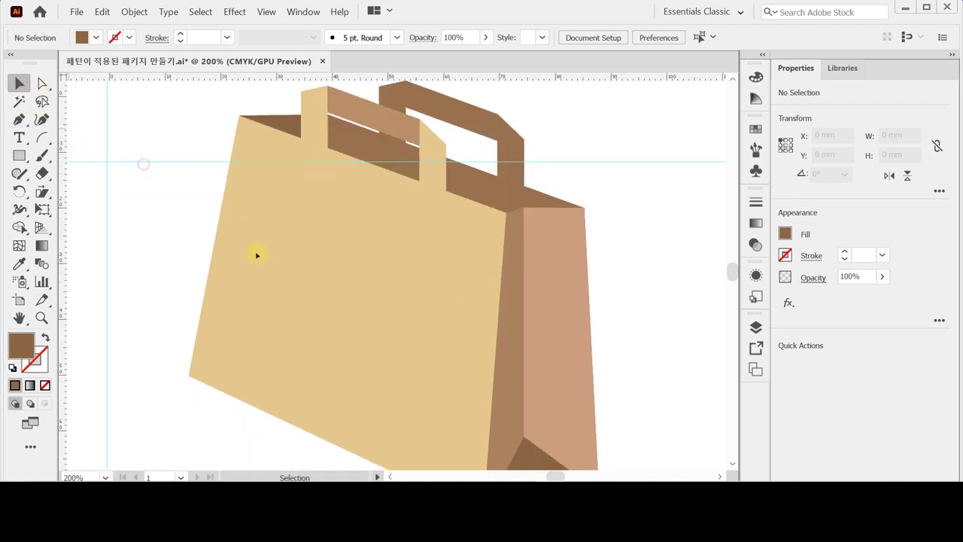
left_click(256, 256)
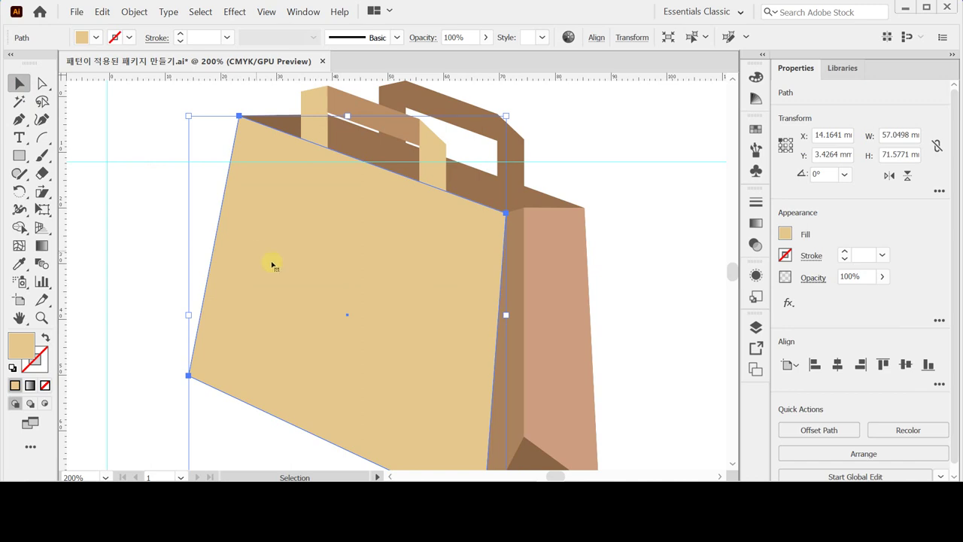
left_click(756, 77)
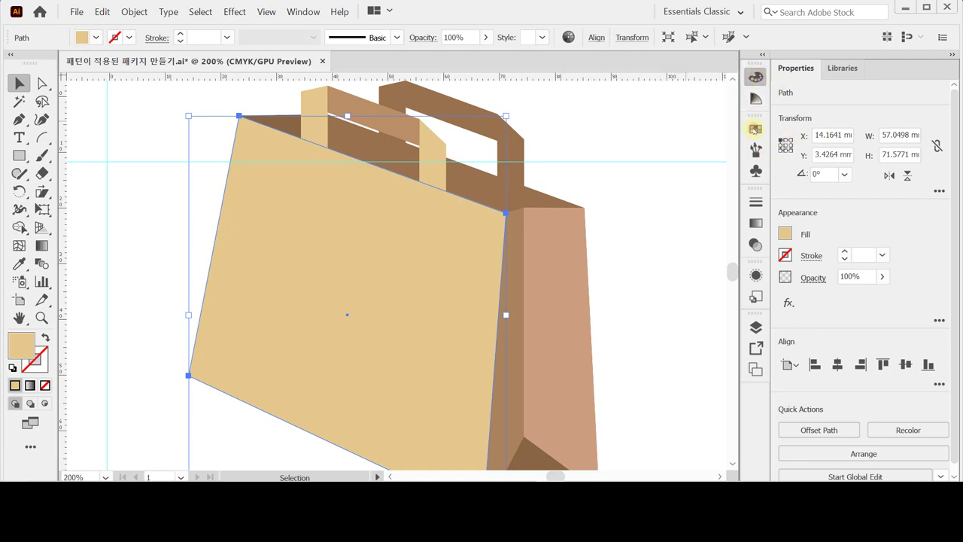
left_click(756, 130)
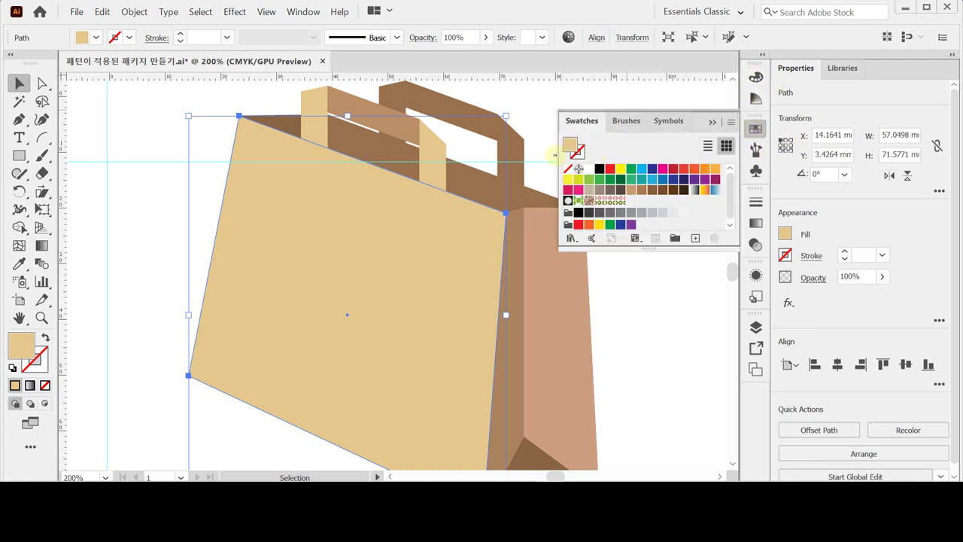
left_click(621, 201)
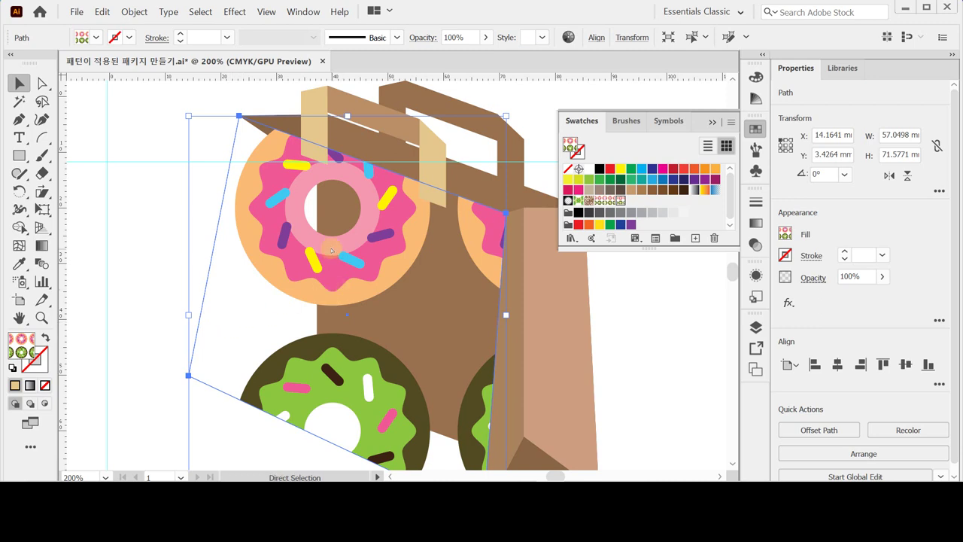
key("ctrl+z")
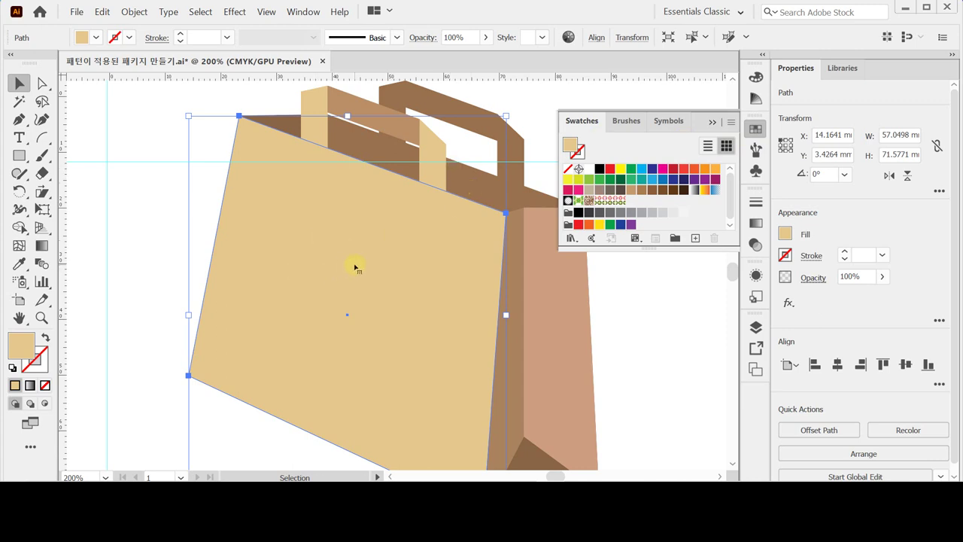
Copy the selected beige front panel and paste a duplicate of it into the document.
key("a")
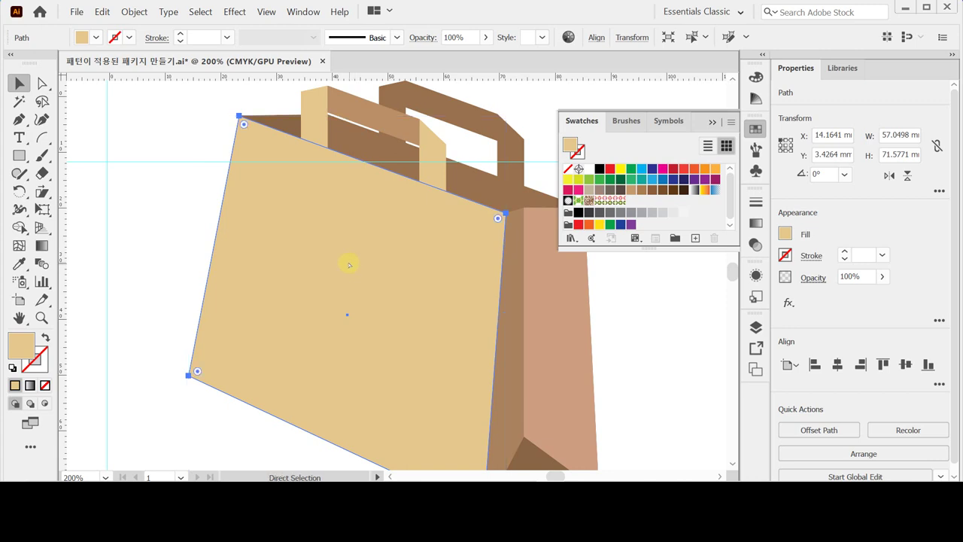
key("v")
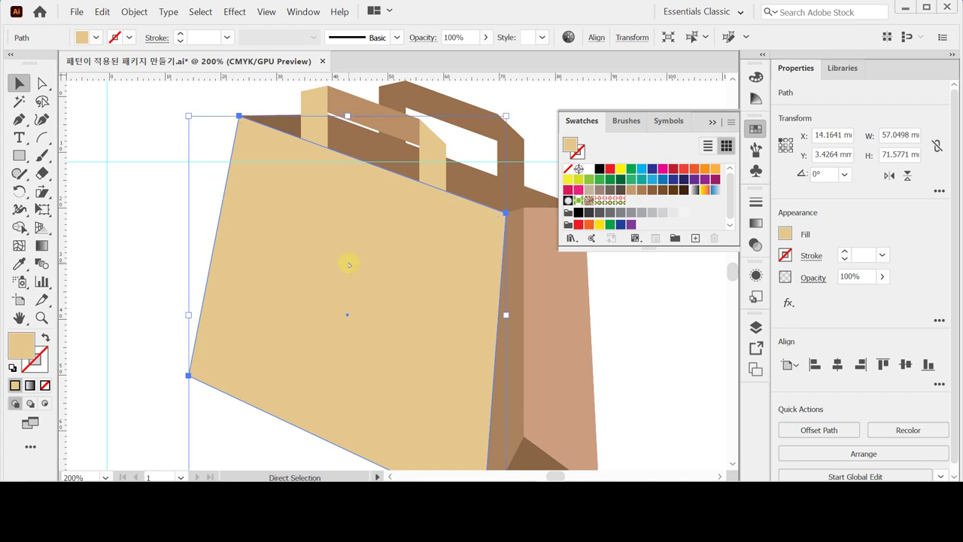
key("ctrl+c")
key("ctrl+v")
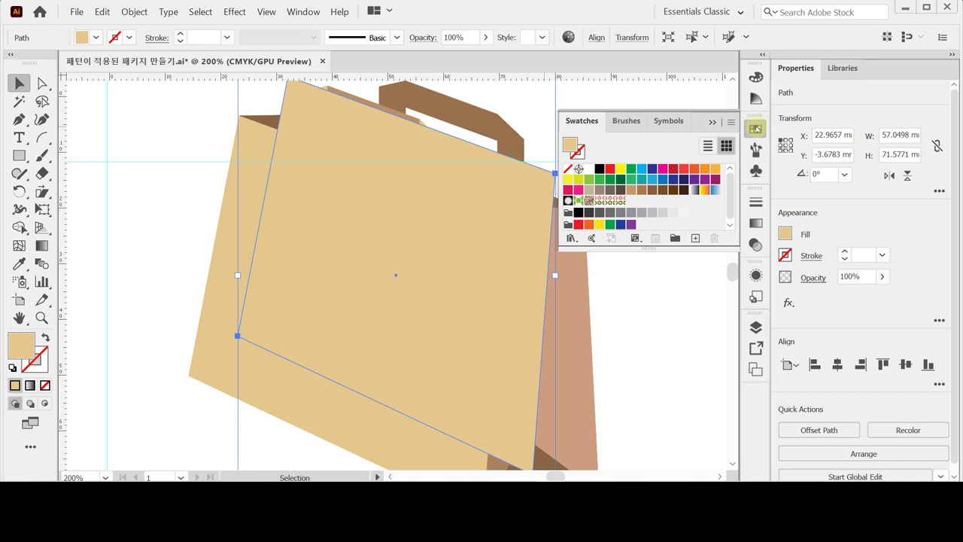
Undo the displaced paste and paste the copied front panel in front, directly over the original panel.
key("ctrl+z")
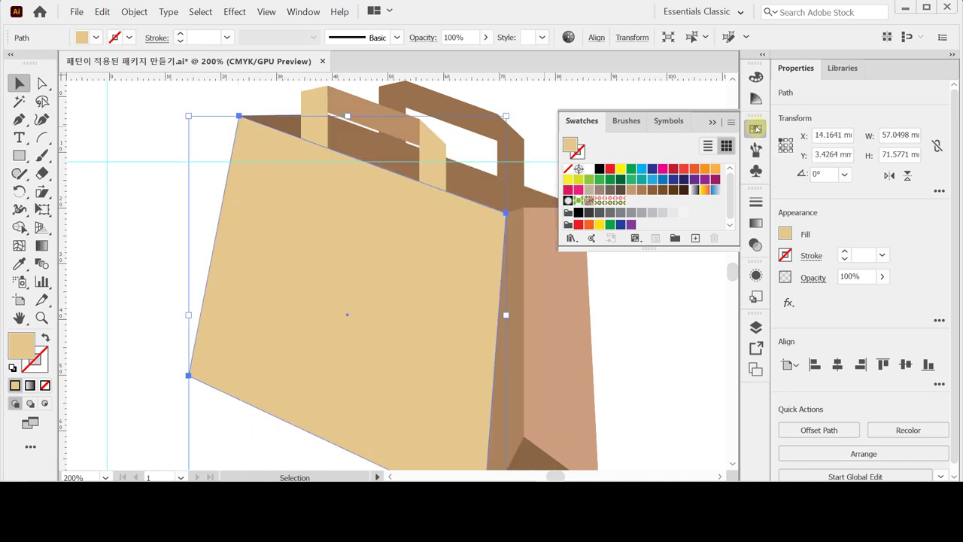
left_click(133, 12)
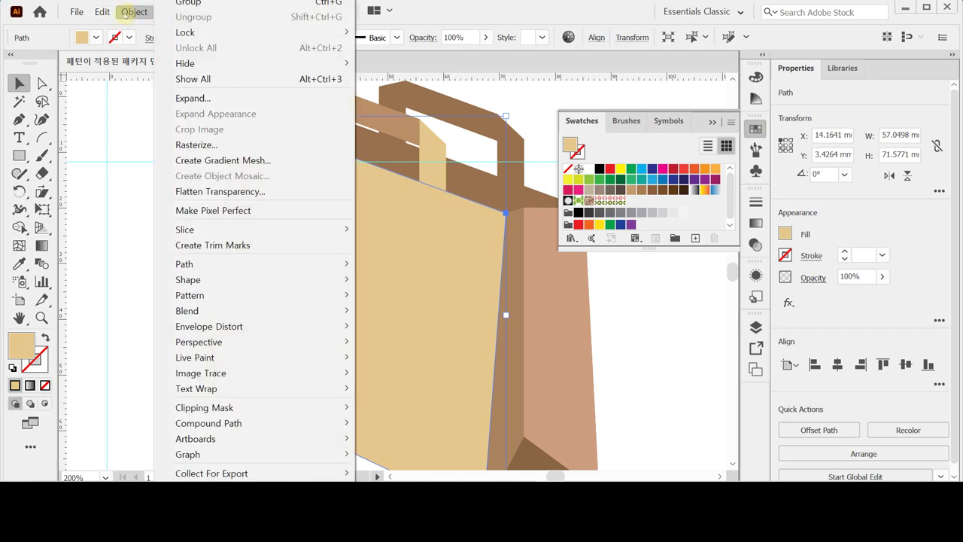
mouse_move(101, 12)
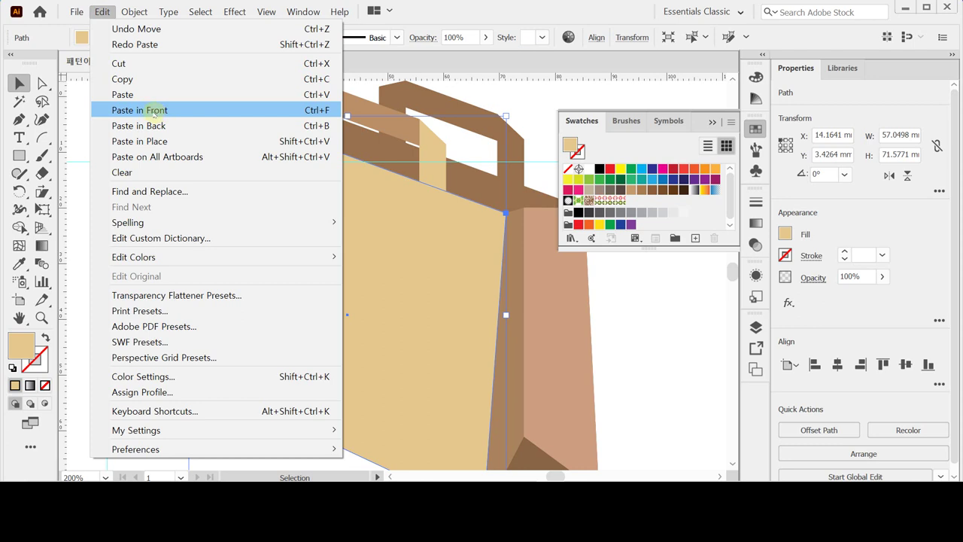
left_click(102, 12)
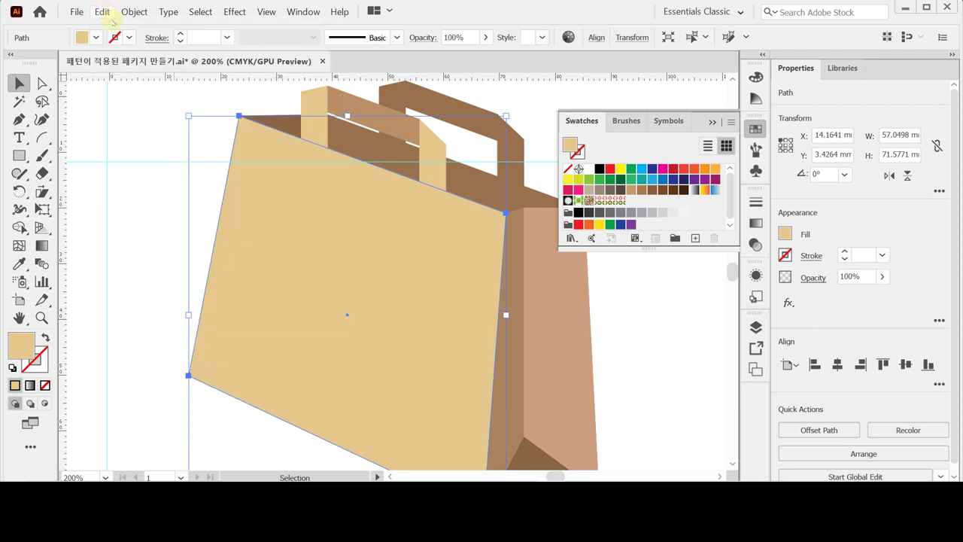
key("a")
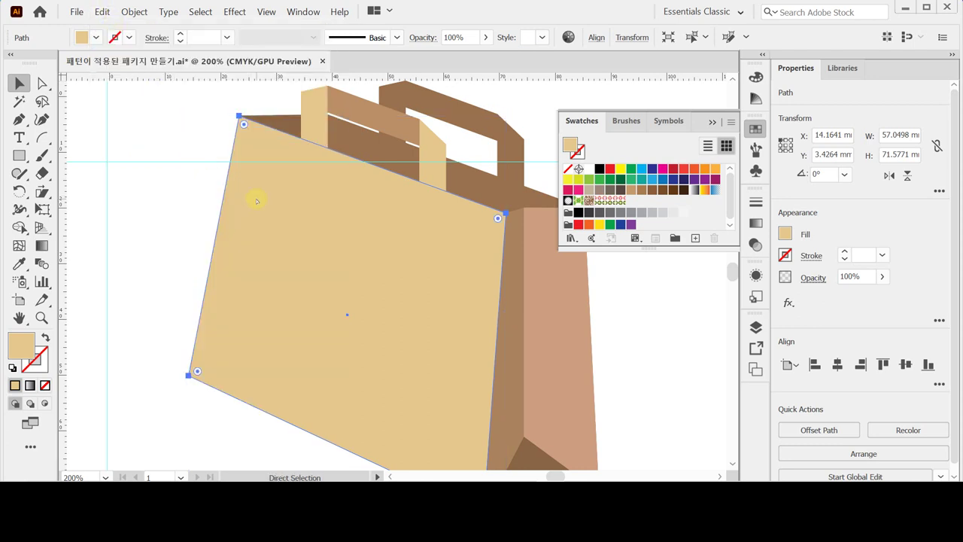
key("v")
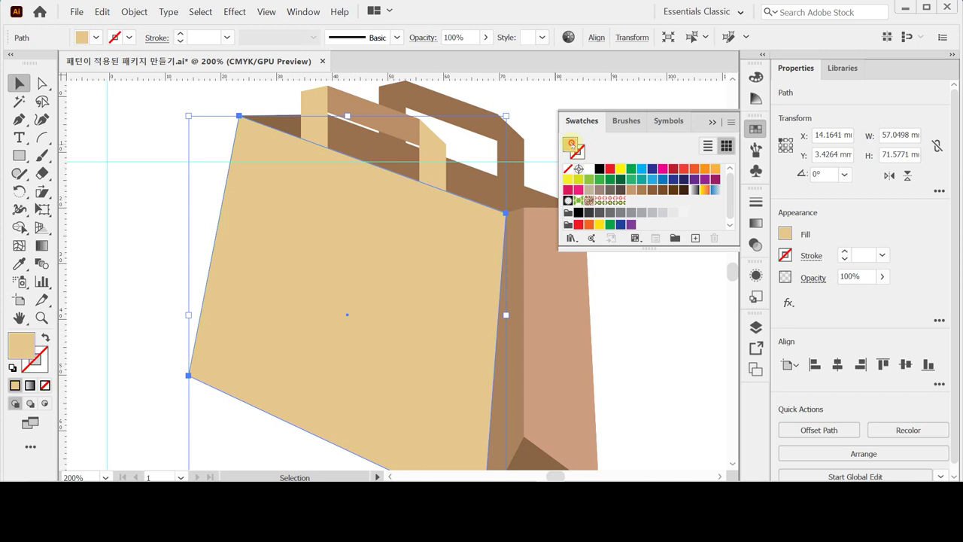
Fill the pasted front panel copy with the pink and green donut pattern swatch.
left_click(620, 202)
left_click(620, 201)
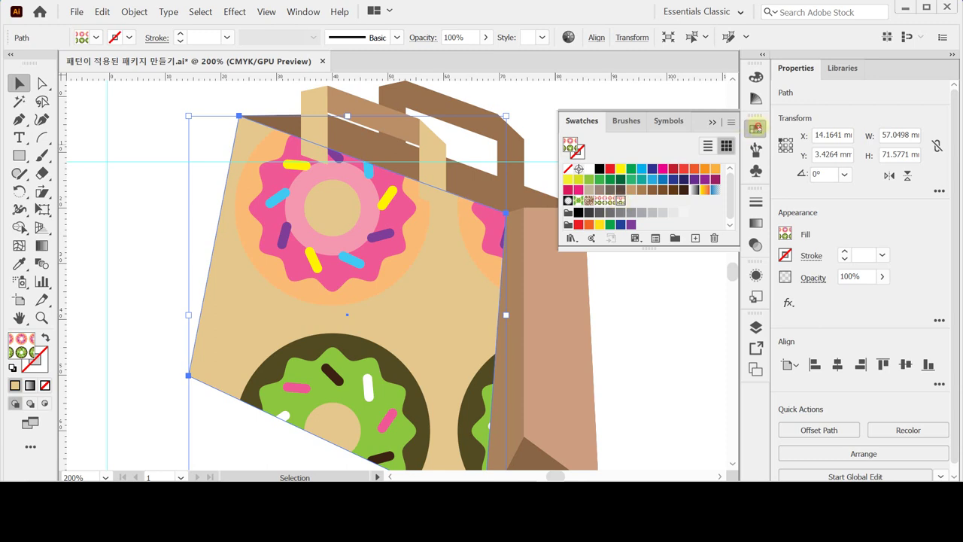
left_click(755, 128)
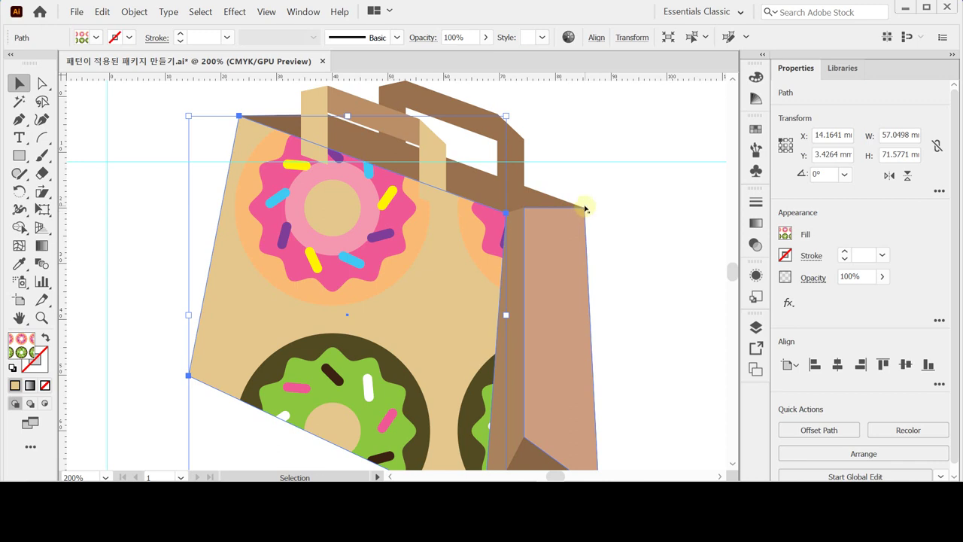
key("a")
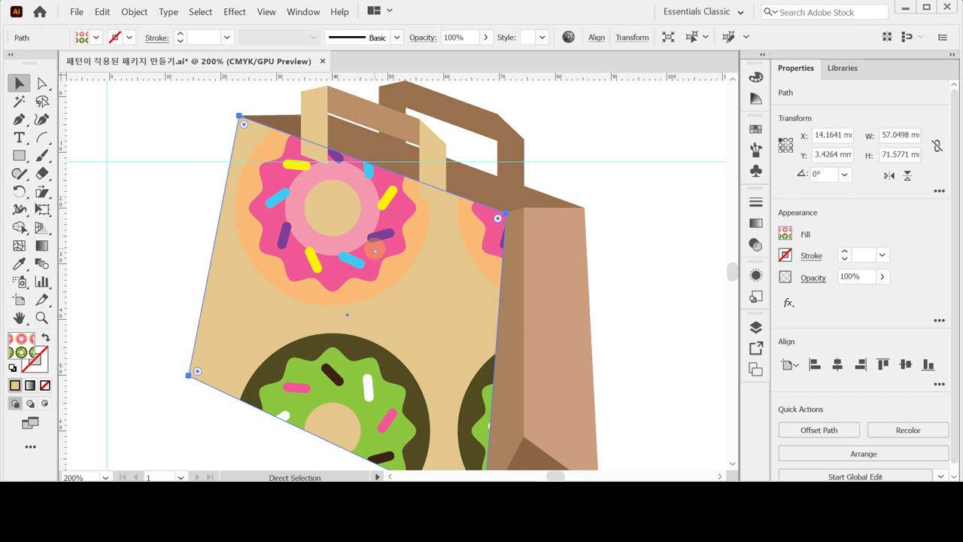
key("v")
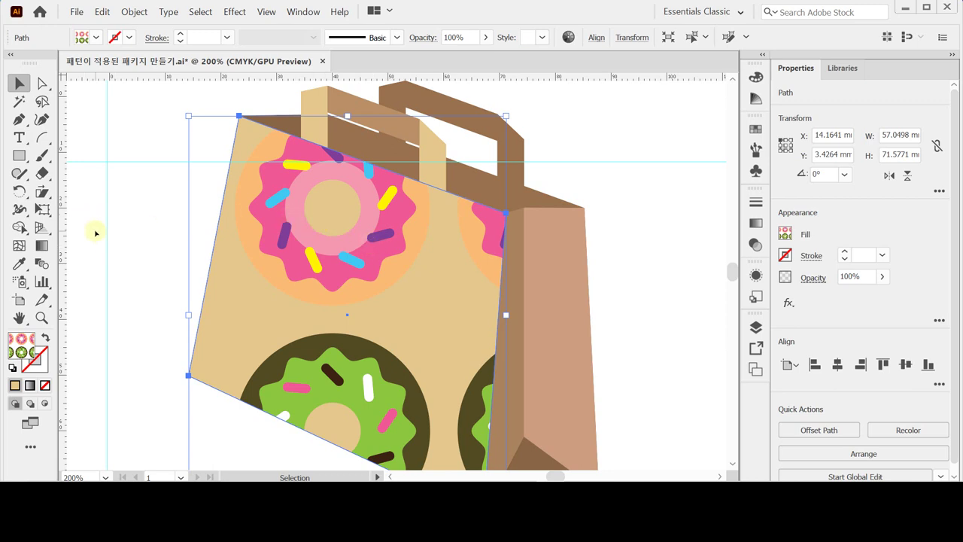
Scale only the donut pattern inside the panel uniformly to 35%, with Transform Objects off and Transform Patterns on.
left_click_drag(42, 194, 81, 194)
double_click(41, 191)
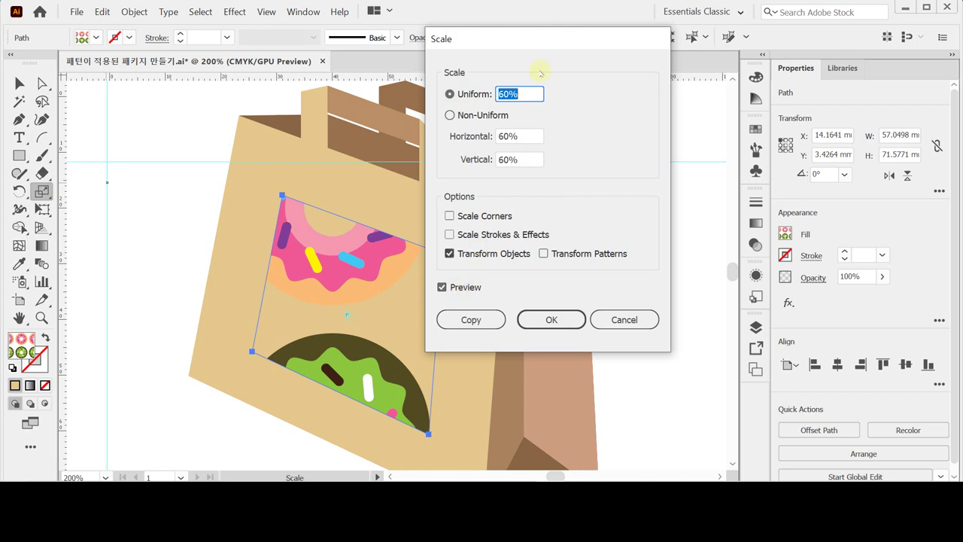
left_click_drag(542, 42, 630, 55)
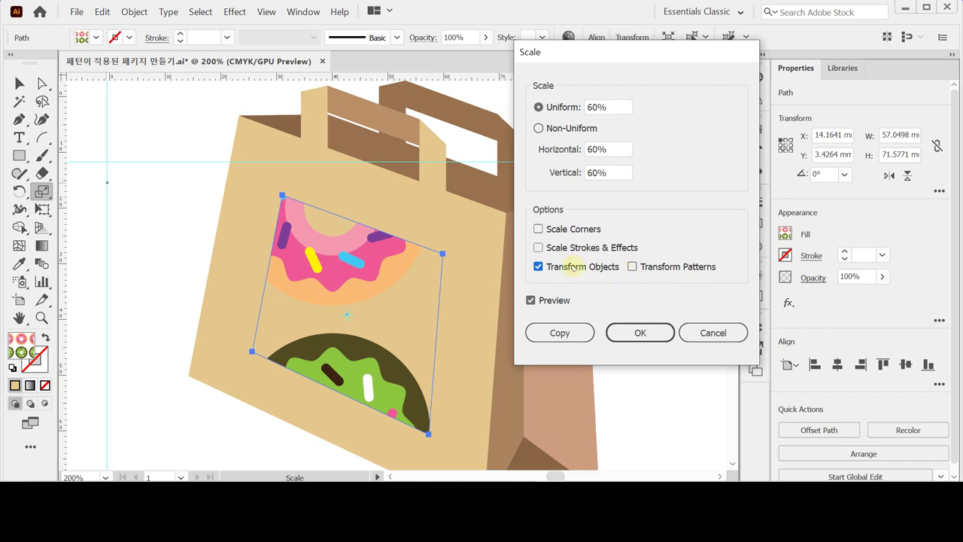
left_click(577, 267)
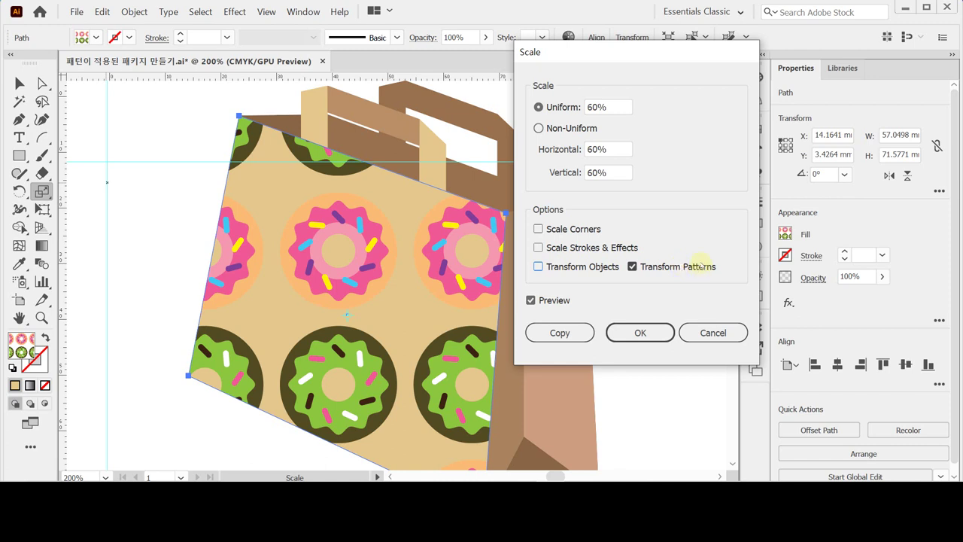
left_click(557, 107)
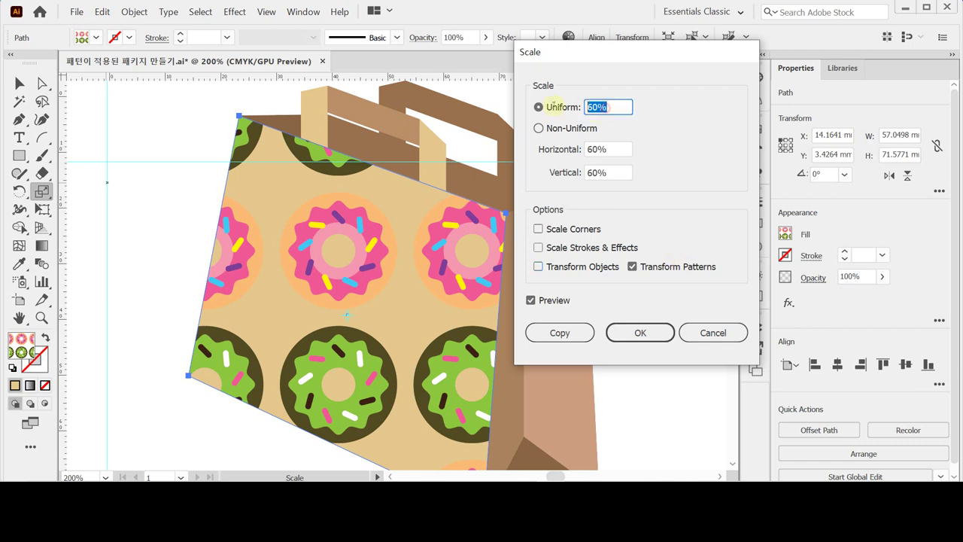
type("35")
key("Tab")
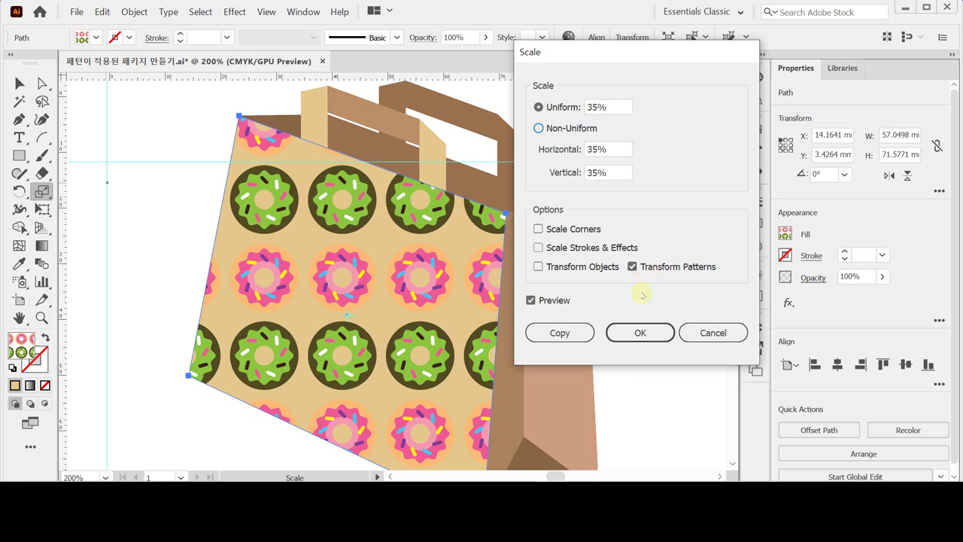
left_click(640, 332)
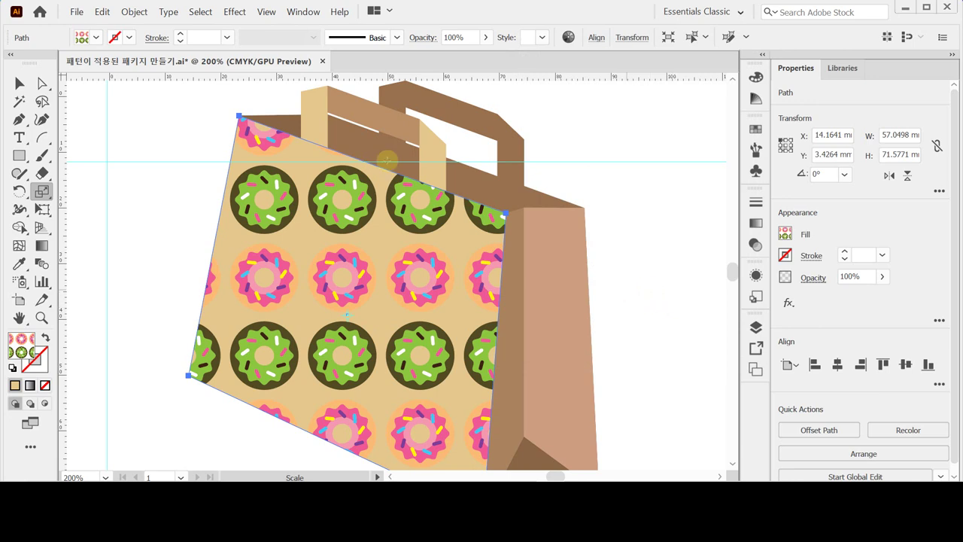
Shear only the donut pattern by 200° along the vertical axis, with Transform Objects off and Transform Patterns on.
left_click_drag(44, 192, 98, 214)
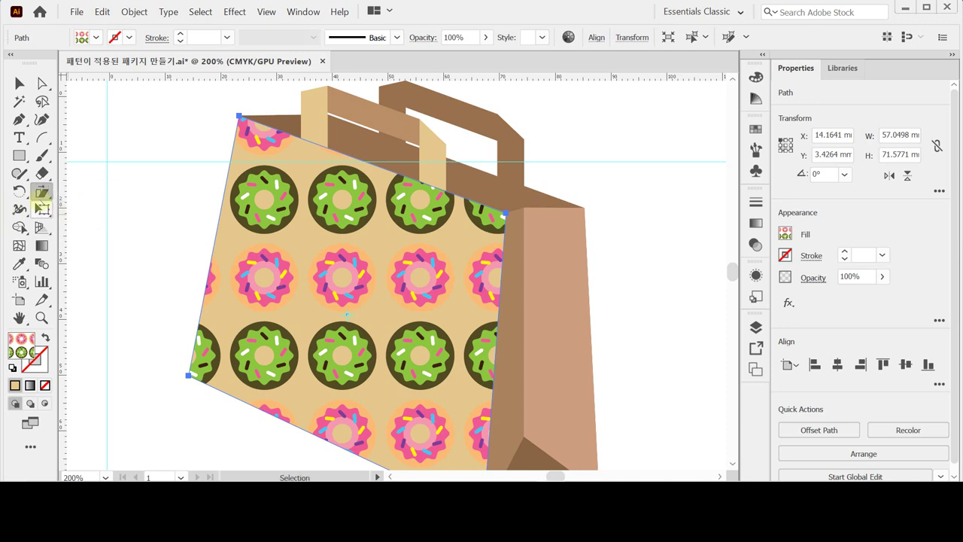
left_click_drag(489, 120, 490, 173)
key("Return")
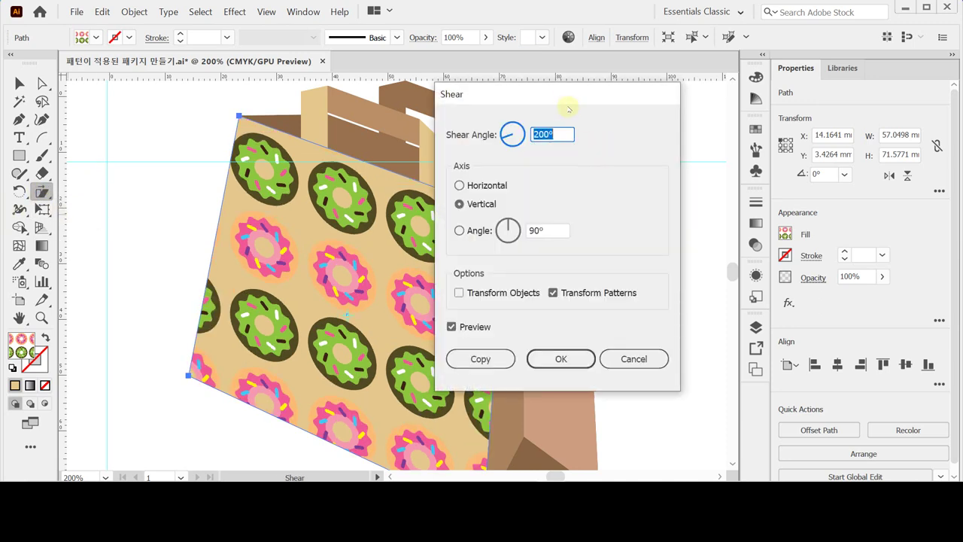
left_click_drag(567, 102, 639, 98)
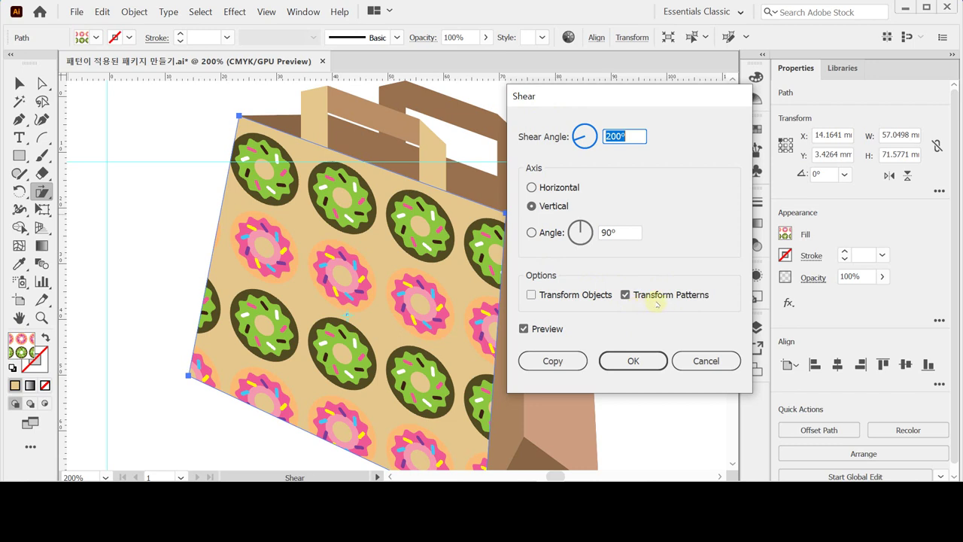
left_click(635, 360)
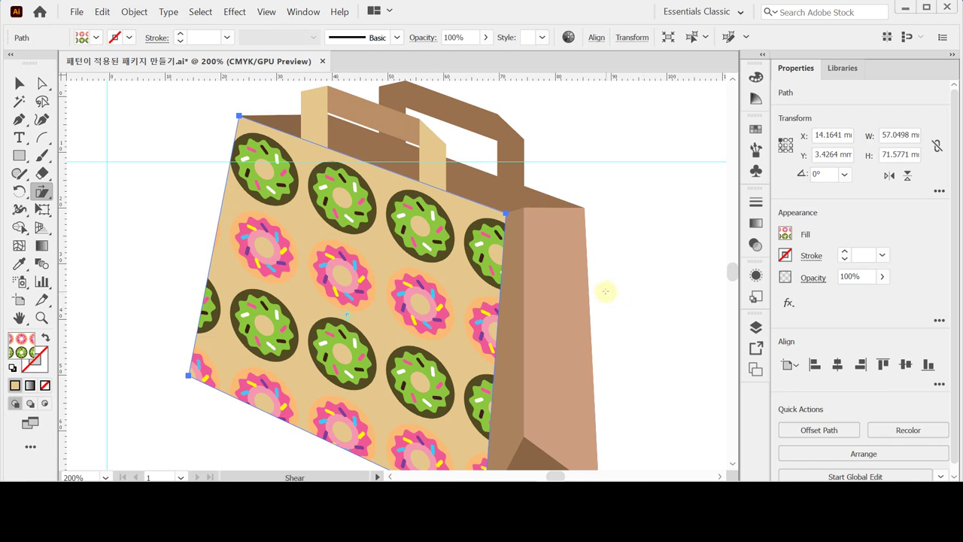
Set the patterned panel's opacity to 70% and dismiss the reopened Shear dialog without applying another shear.
left_click(756, 244)
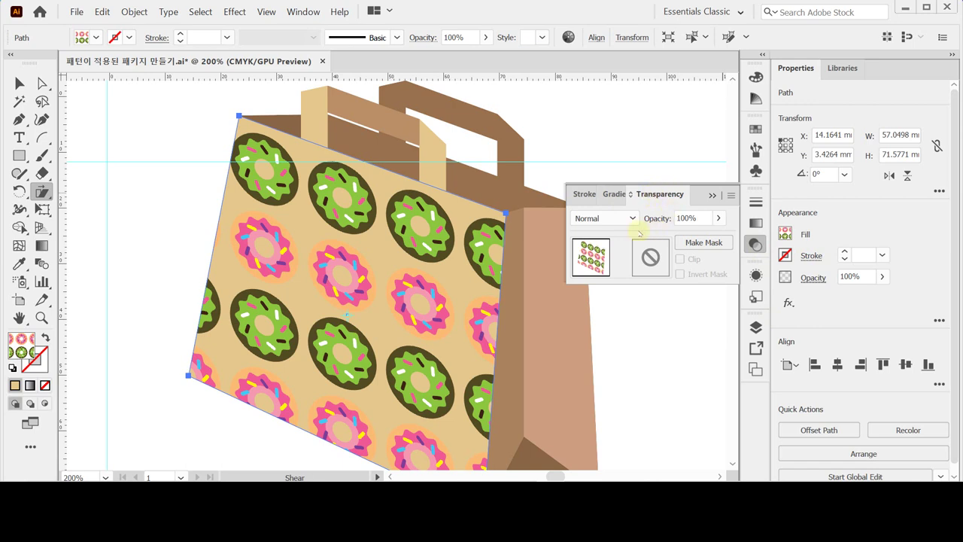
left_click(656, 218)
type("70")
key("Return")
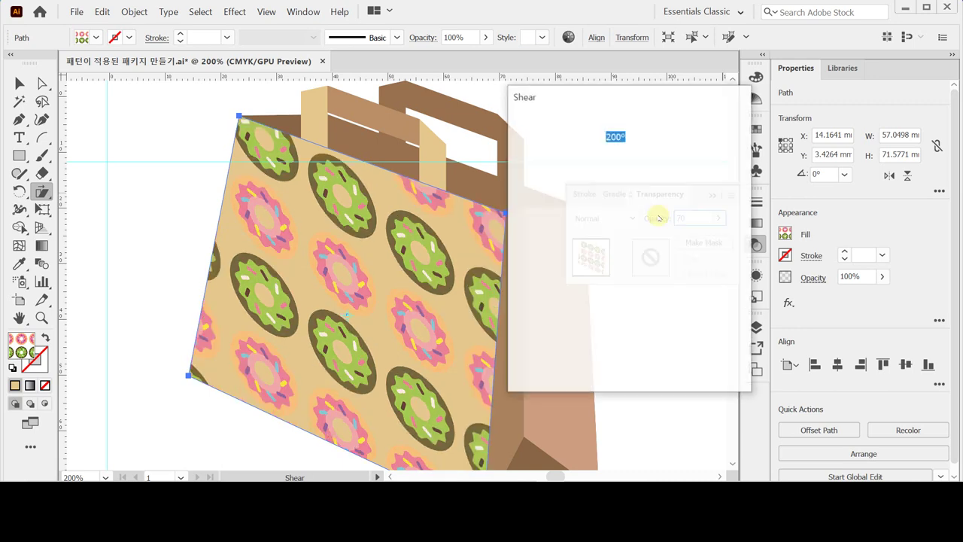
left_click(707, 360)
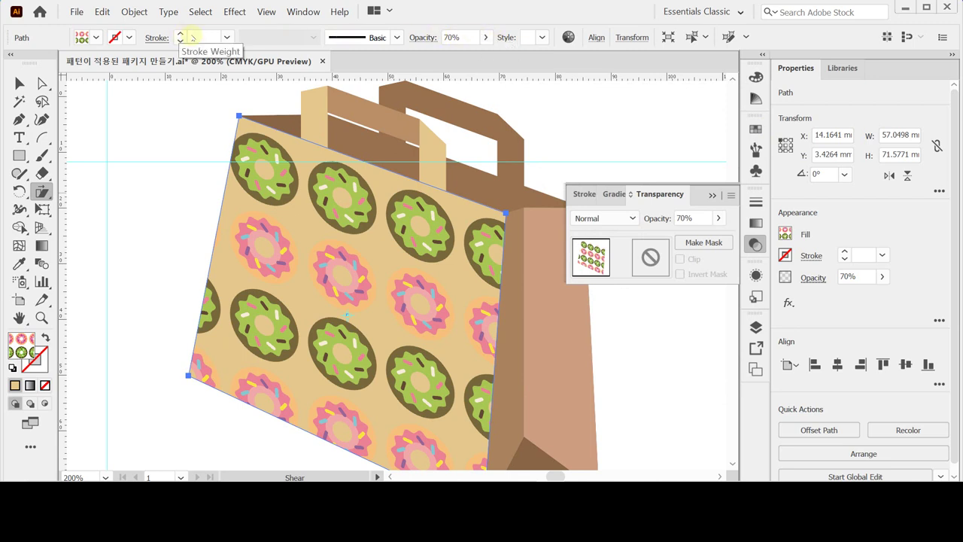
left_click(485, 38)
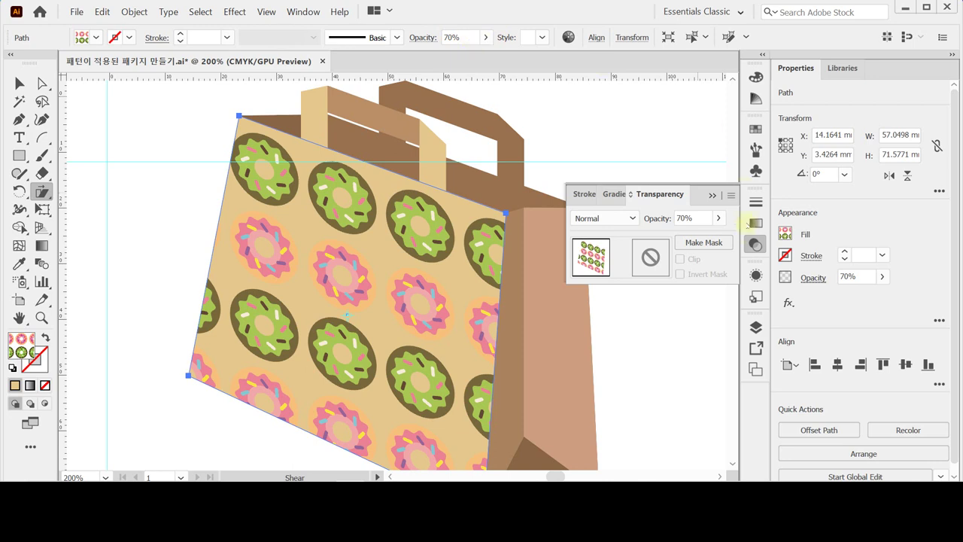
left_click(756, 244)
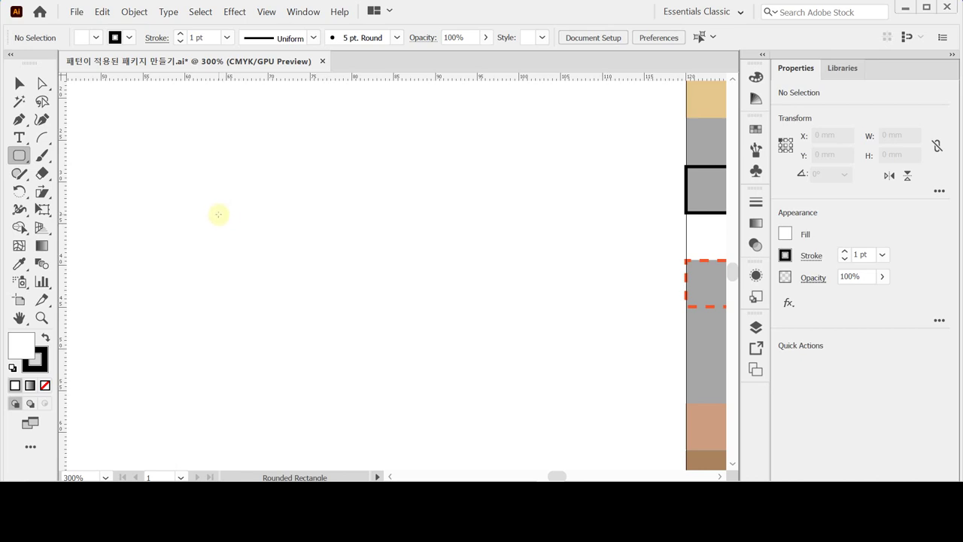
Create a rounded rectangle 28 mm wide and 14 mm high with a 2 mm corner radius in the empty canvas area.
left_click(218, 215)
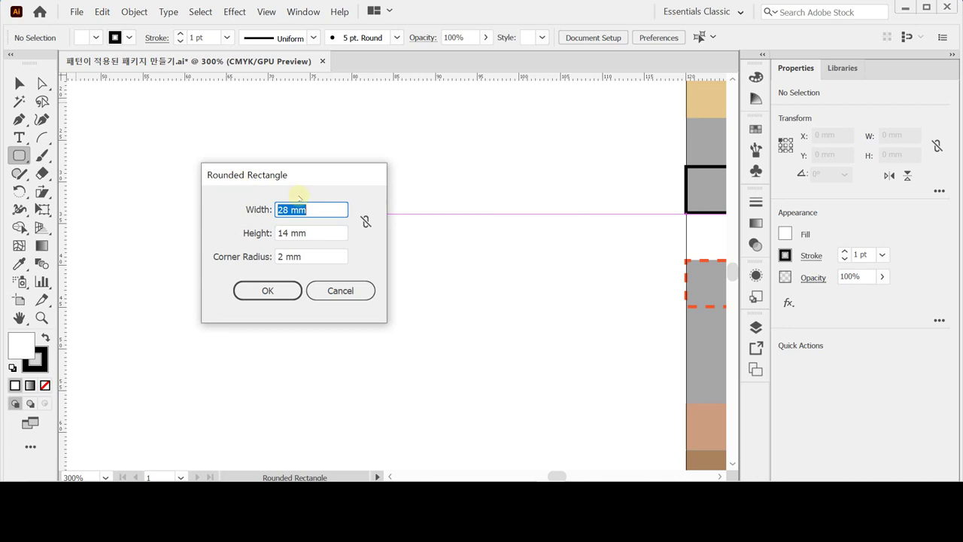
left_click(324, 234)
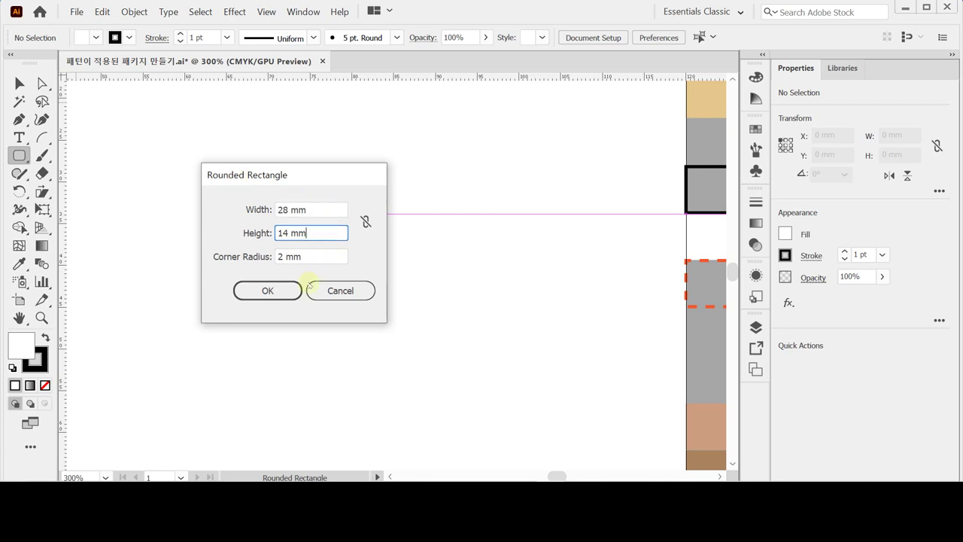
left_click(283, 291)
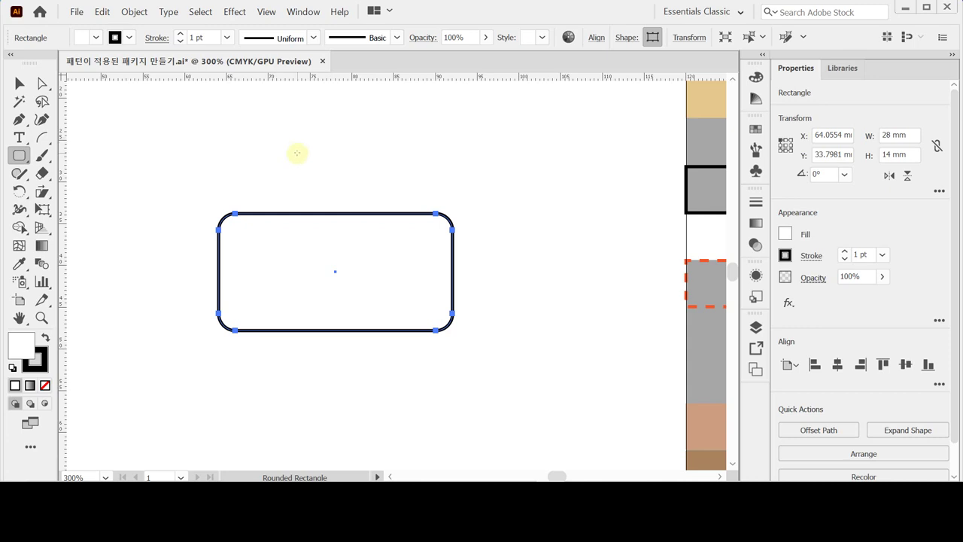
Offset the rounded rectangle's path by -1.5 mm with Miter joins to create an inner outline.
left_click(133, 12)
mouse_move(234, 281)
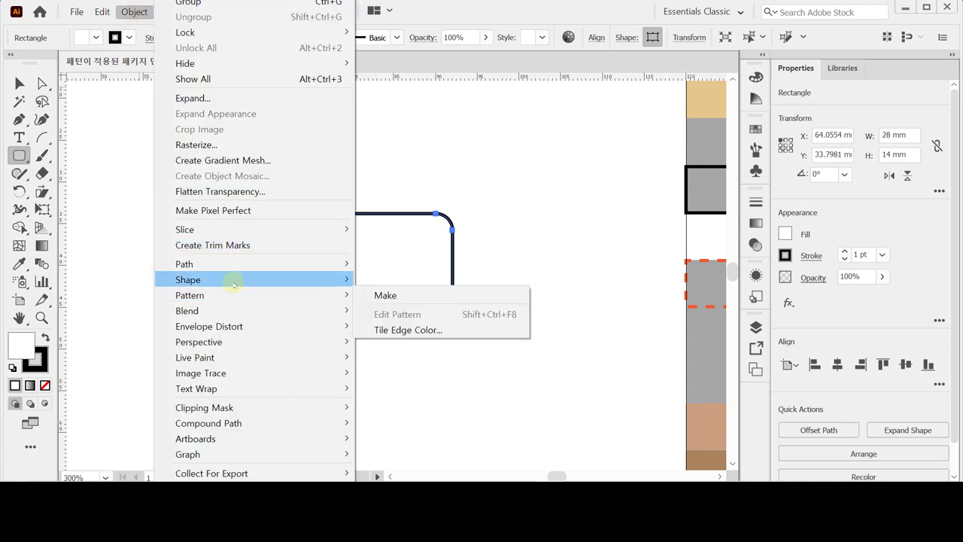
mouse_move(230, 263)
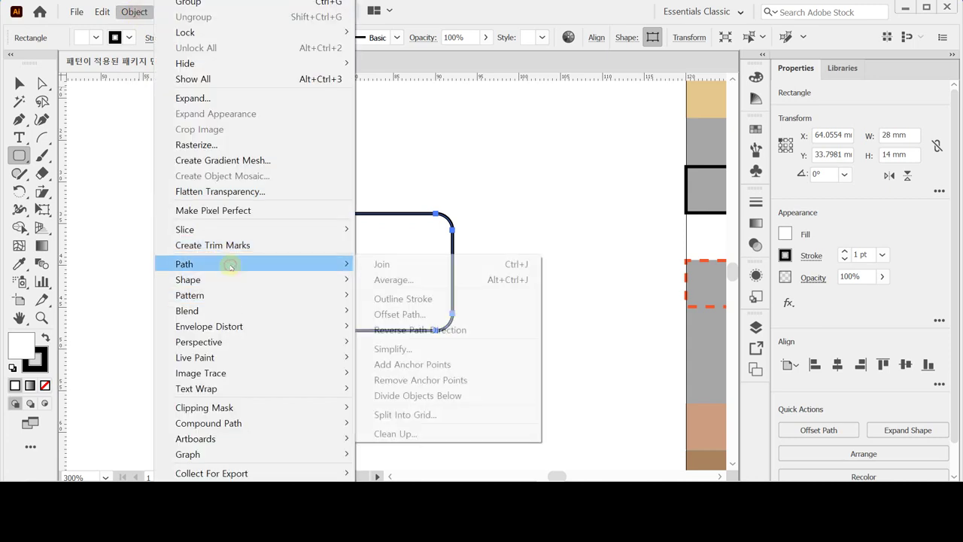
left_click(422, 315)
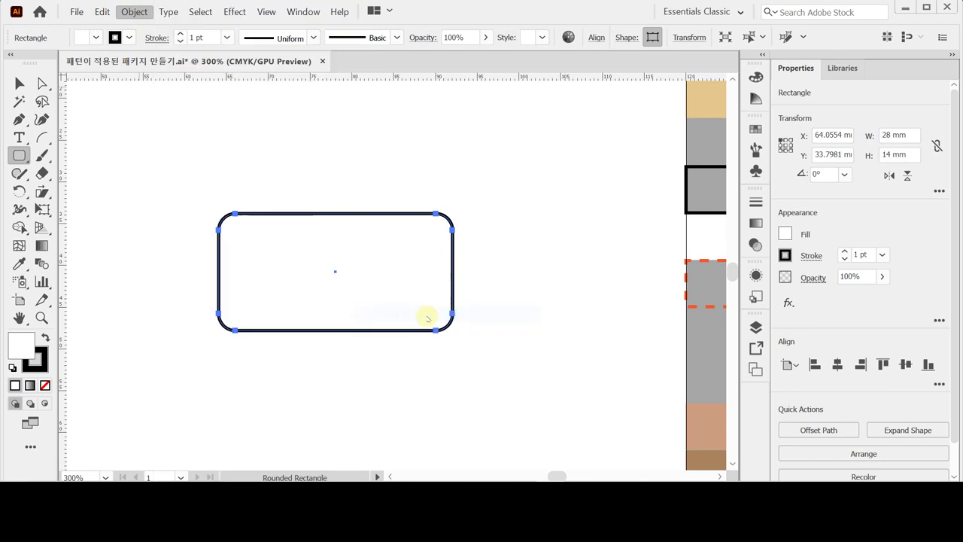
left_click_drag(528, 194, 541, 233)
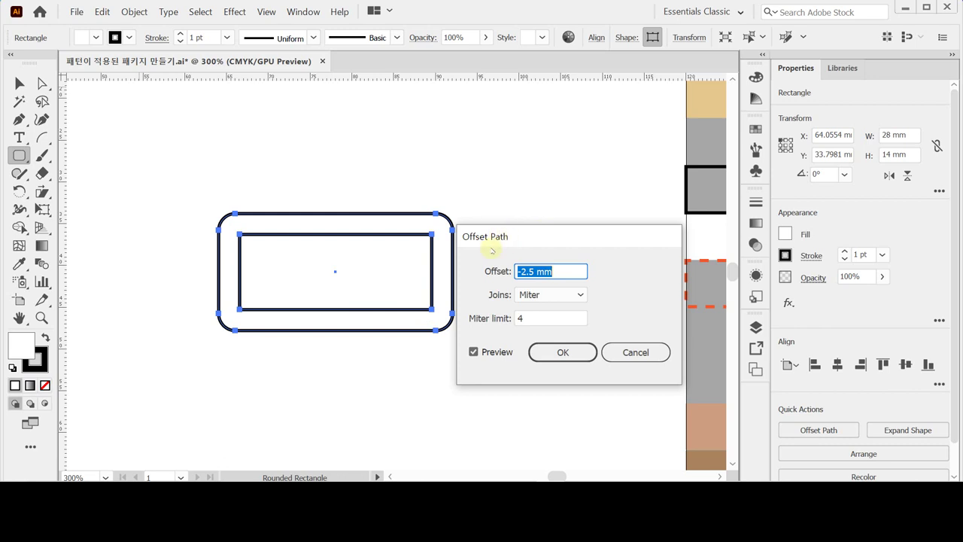
type("-1.5")
key("Tab")
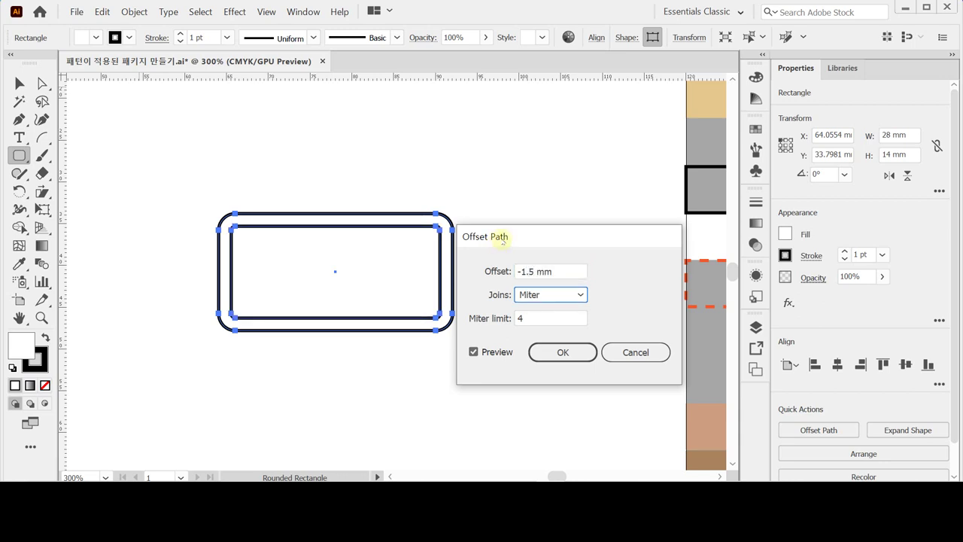
left_click(566, 353)
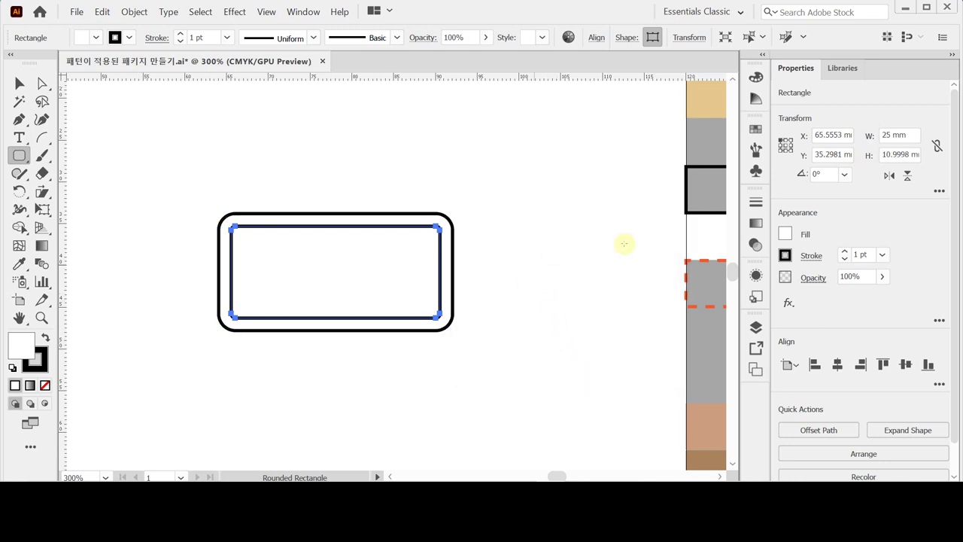
Copy the orange dashed 1 pt stroke from the sample rectangle onto the label's inner outline and check its stroke settings.
key("i")
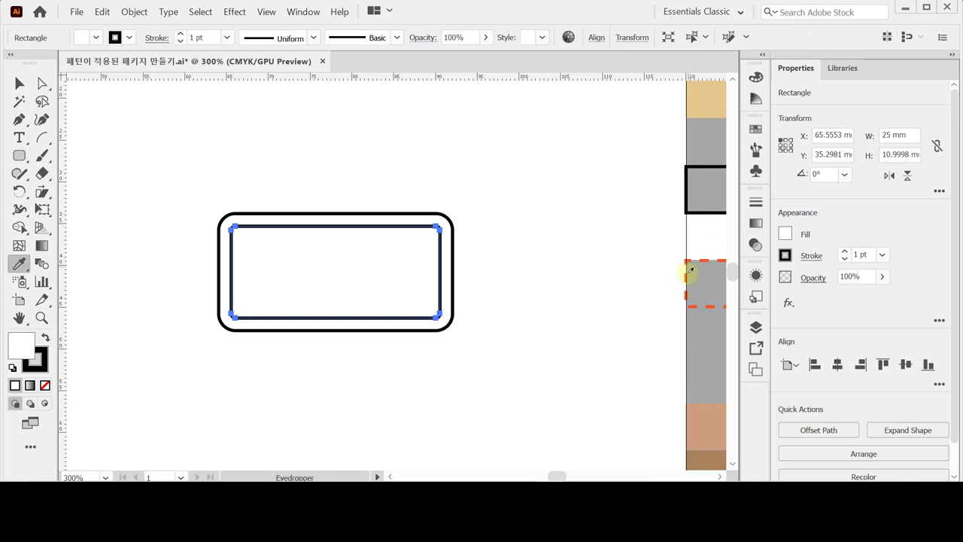
left_click(685, 275)
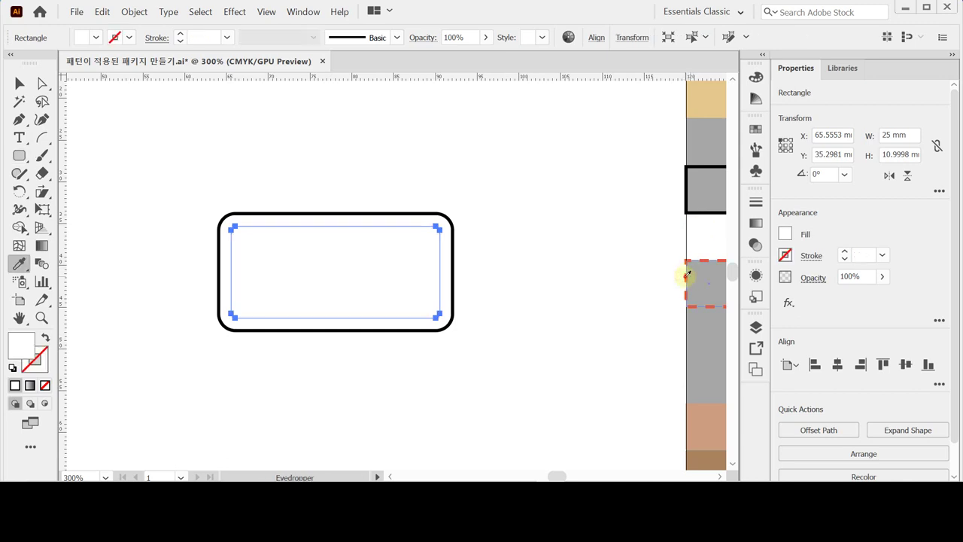
left_click(811, 255)
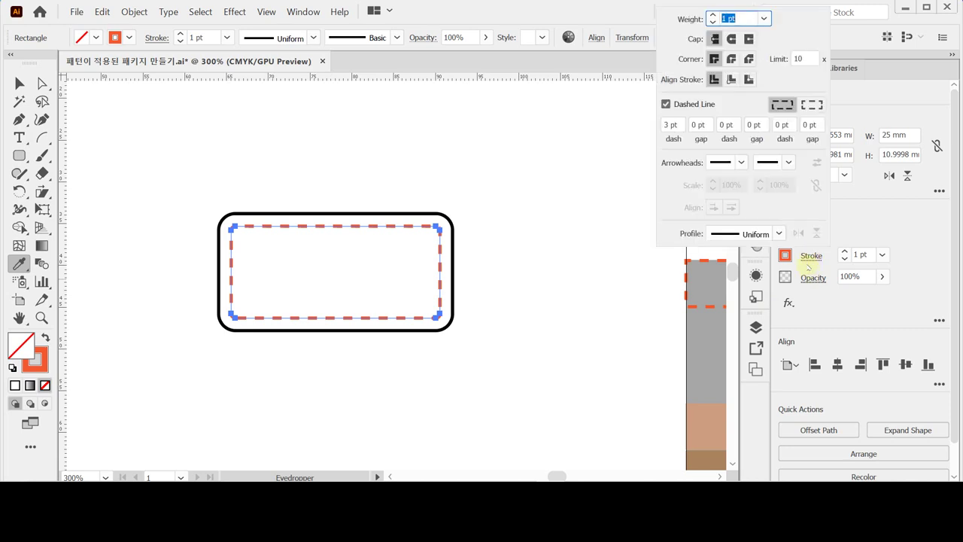
left_click(742, 19)
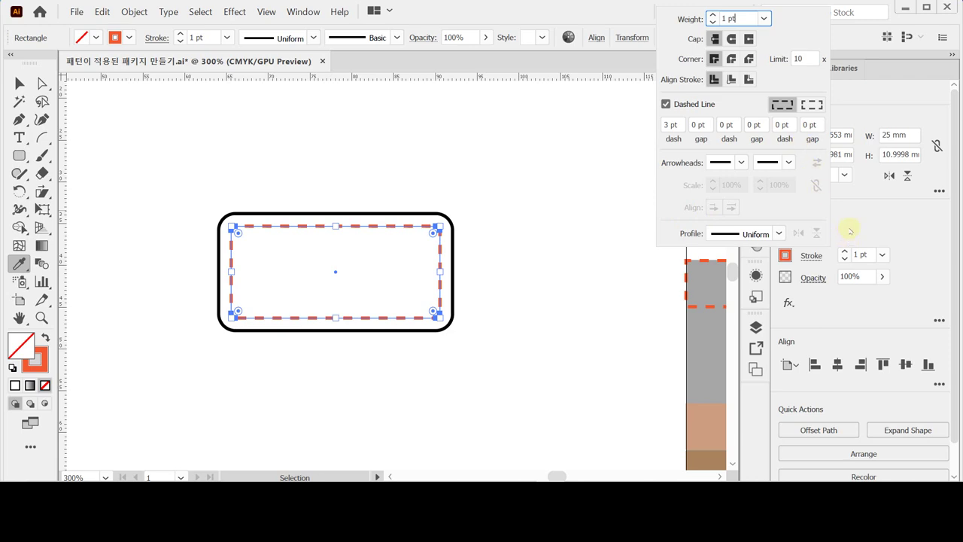
key("ctrl+shift+a")
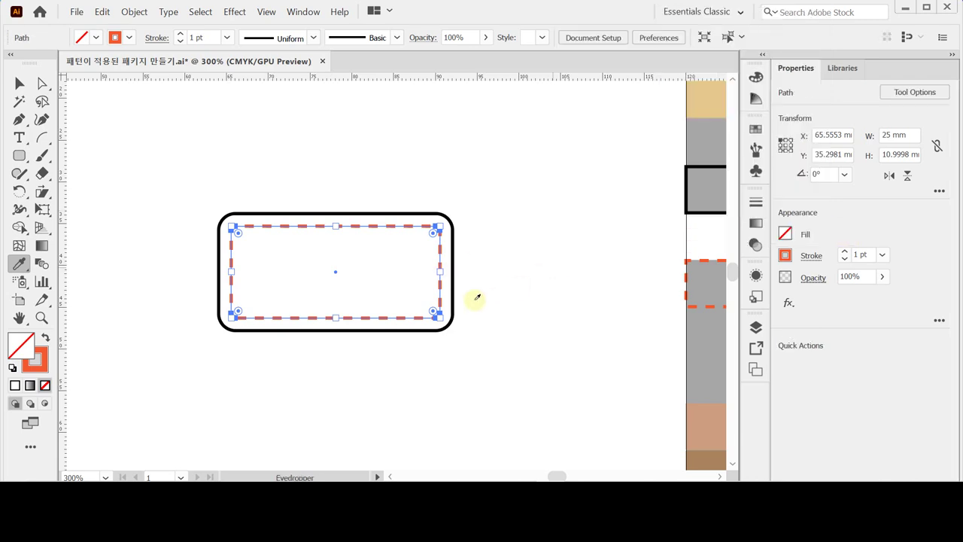
Draw a circle about 1.9 mm in diameter near the label's right end, with the default white fill and black stroke.
key("ctrl+plus")
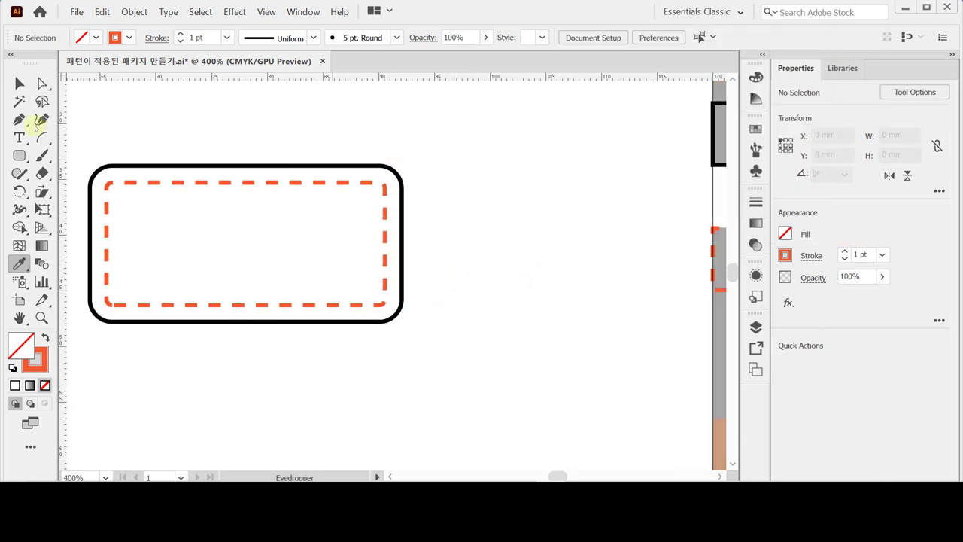
left_click(18, 155)
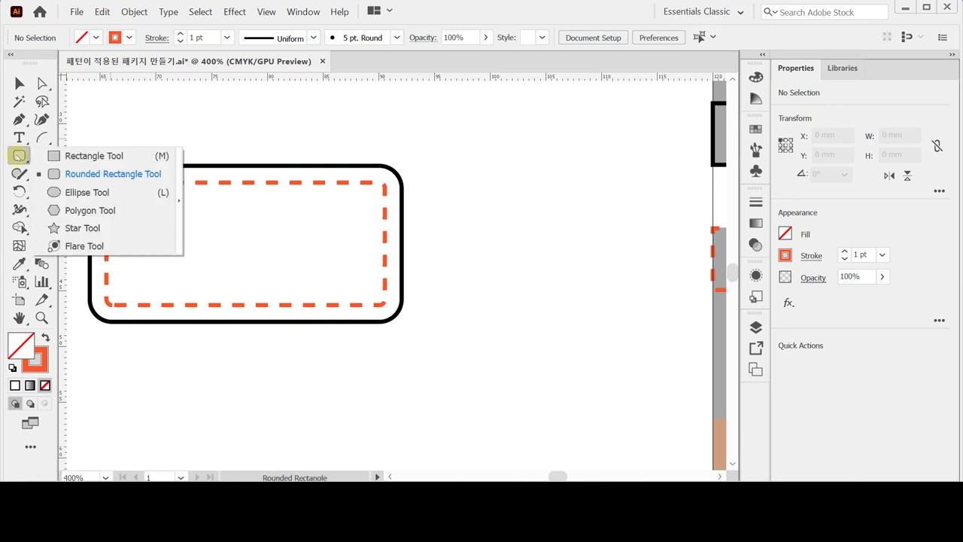
left_click(72, 192)
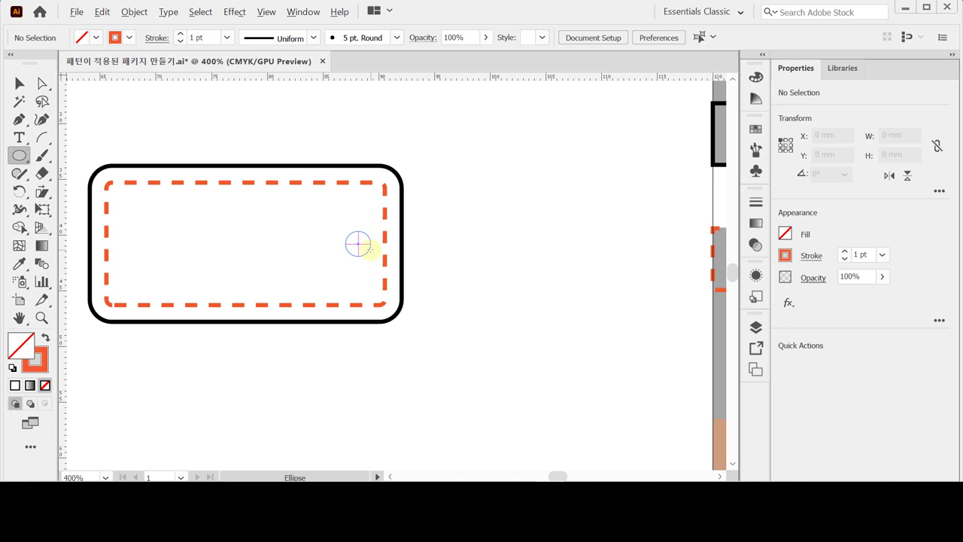
left_click_drag(358, 243, 370, 256)
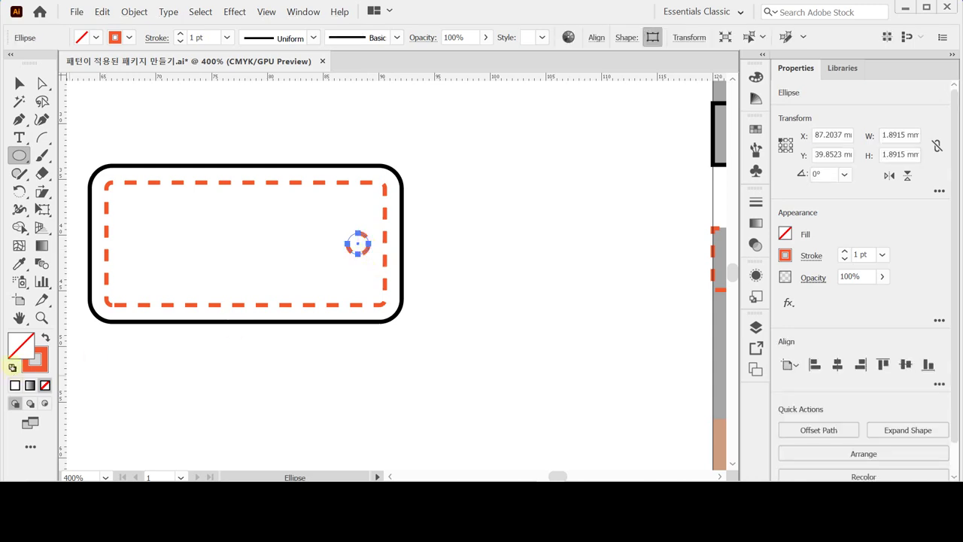
left_click(12, 367)
left_click(489, 216, "ctrl")
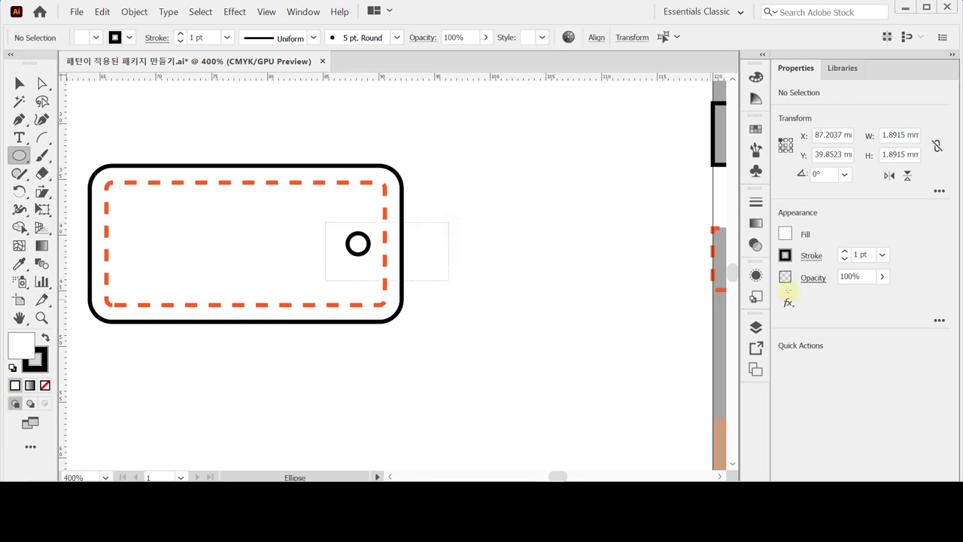
Vertically centre the circle and both outlines on each other, and cut the circle out of the outer rounded rectangle with Minus Front.
key("ctrl+a")
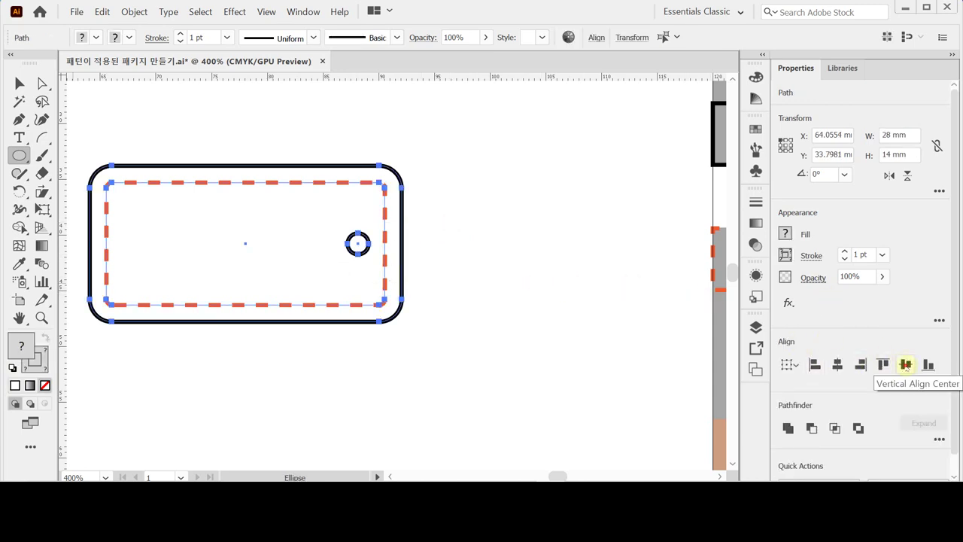
left_click(905, 365)
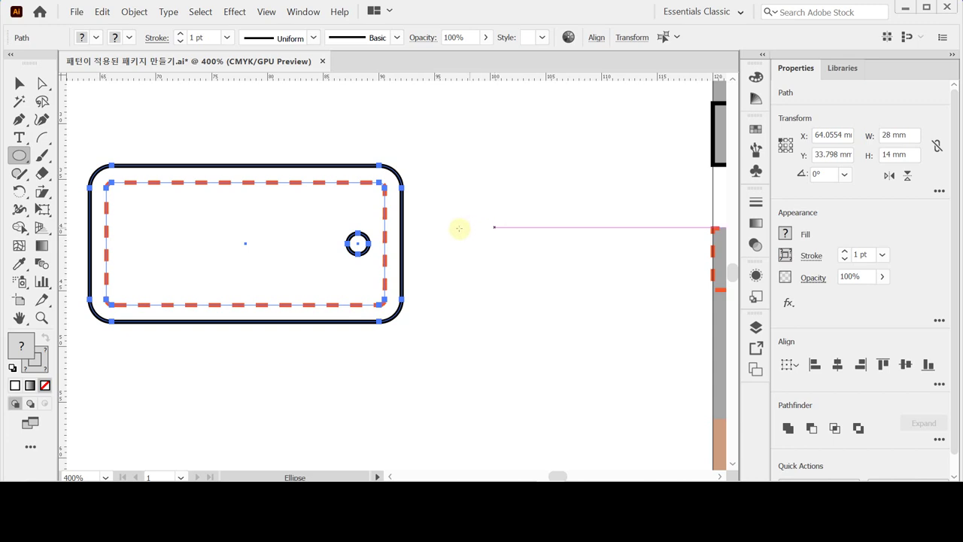
key("ctrl")
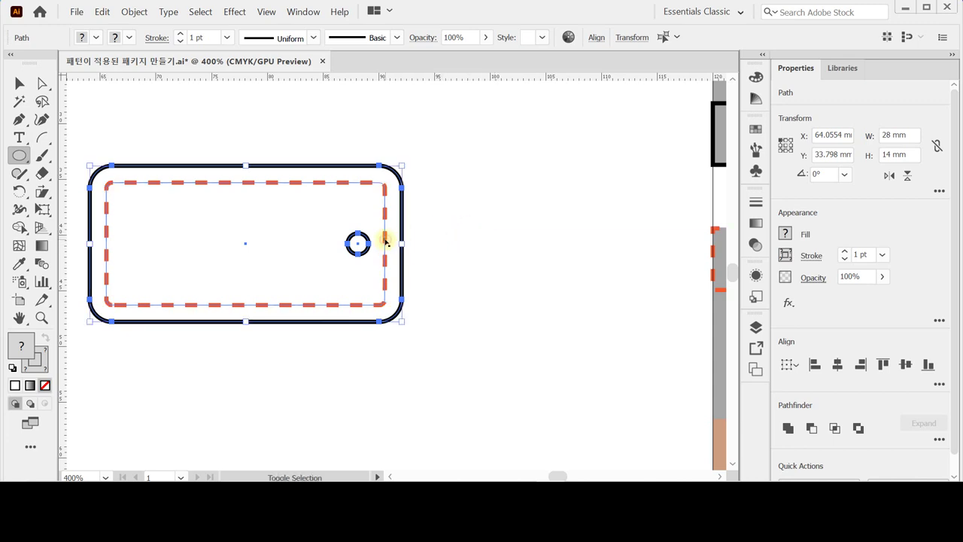
left_click(385, 241, "ctrl+shift")
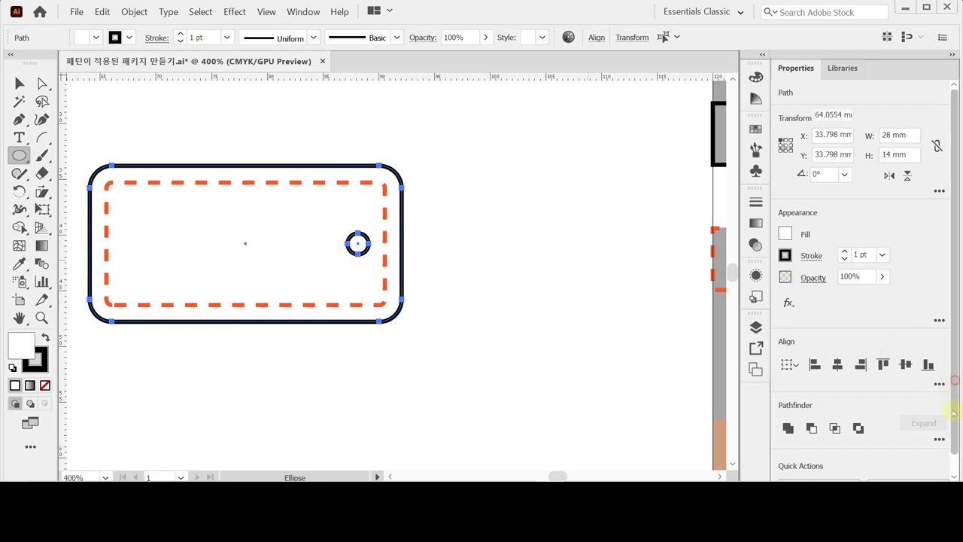
scroll(952, 406, "down", 1)
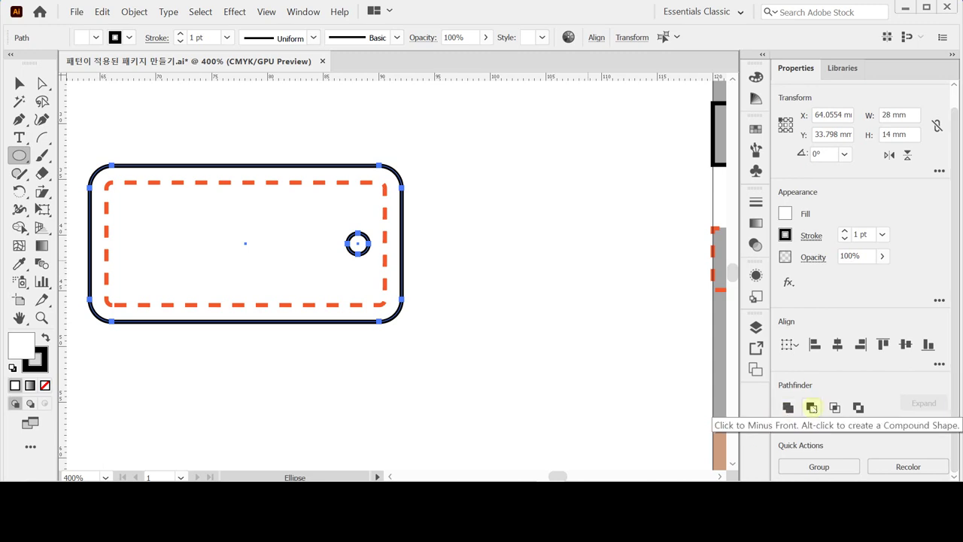
left_click(812, 407)
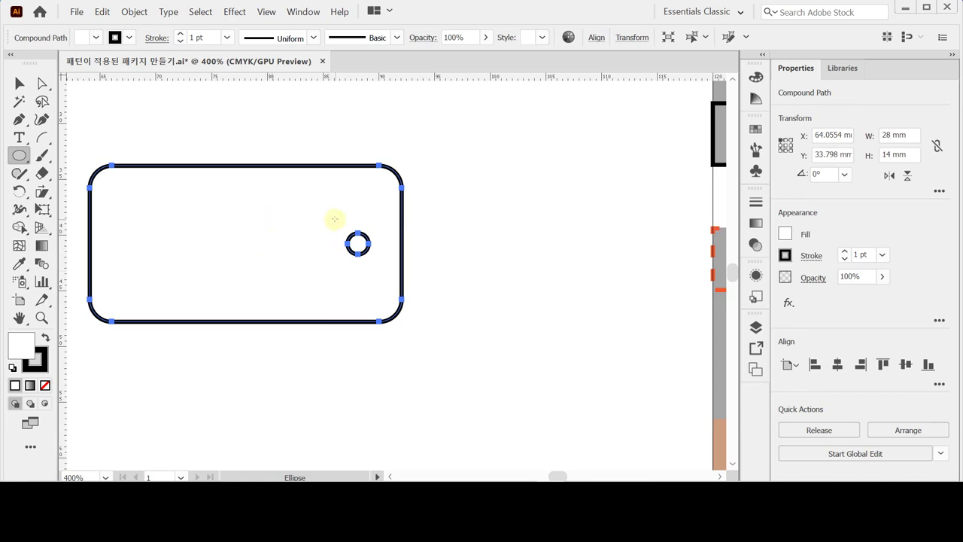
Send the punched label shape backward behind the dashed outline and deselect it.
right_click(334, 219)
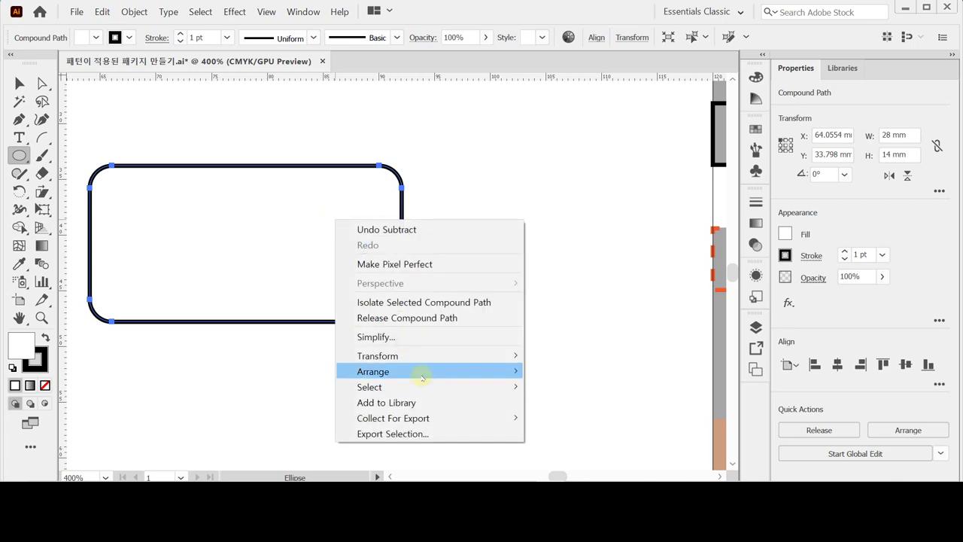
mouse_move(422, 373)
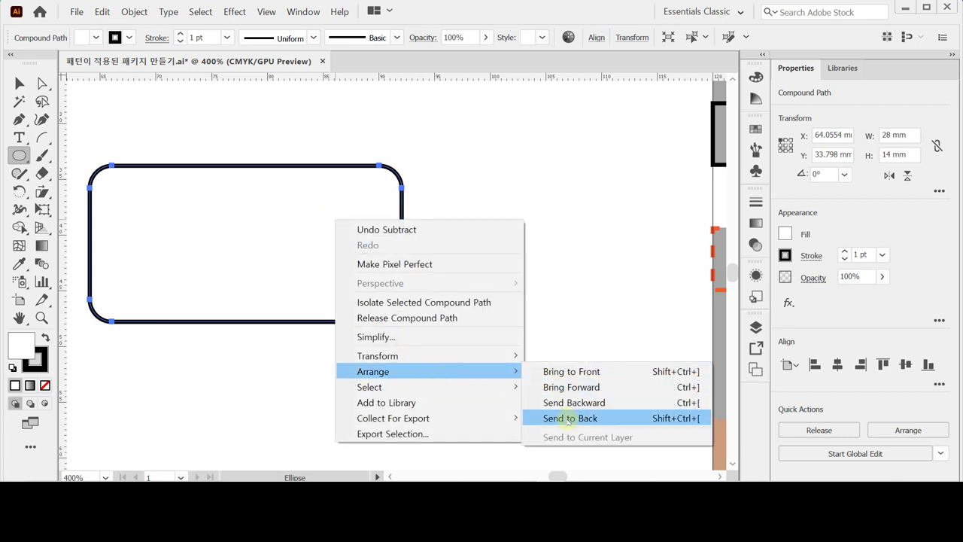
left_click(569, 404)
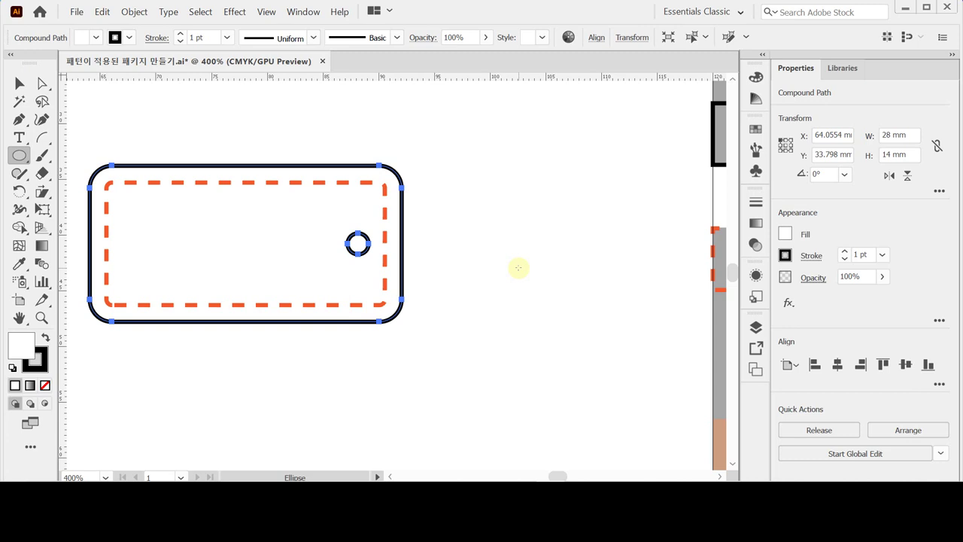
key("space")
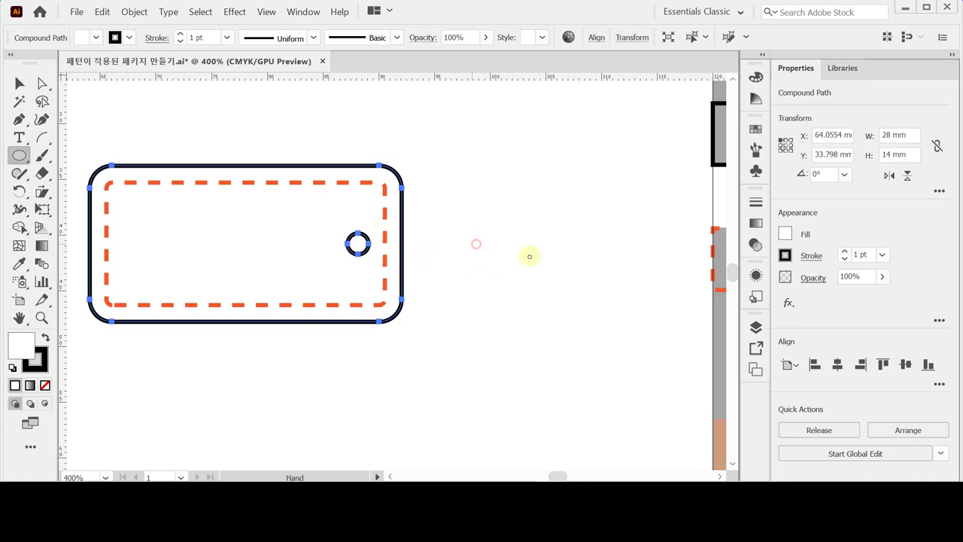
left_click_drag(529, 256, 554, 277)
key("ctrl+shift+a")
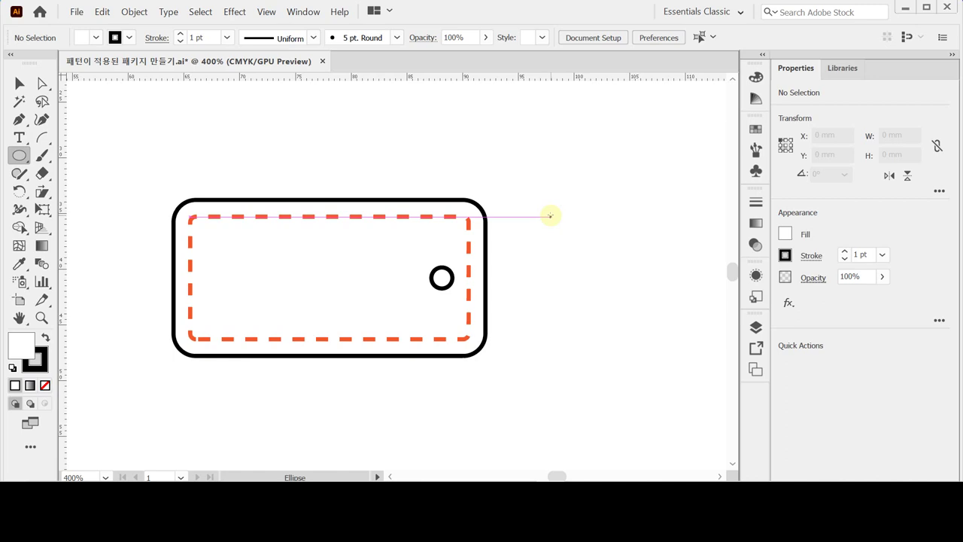
Place a point text object near the upper left inside the dashed outline.
key("t")
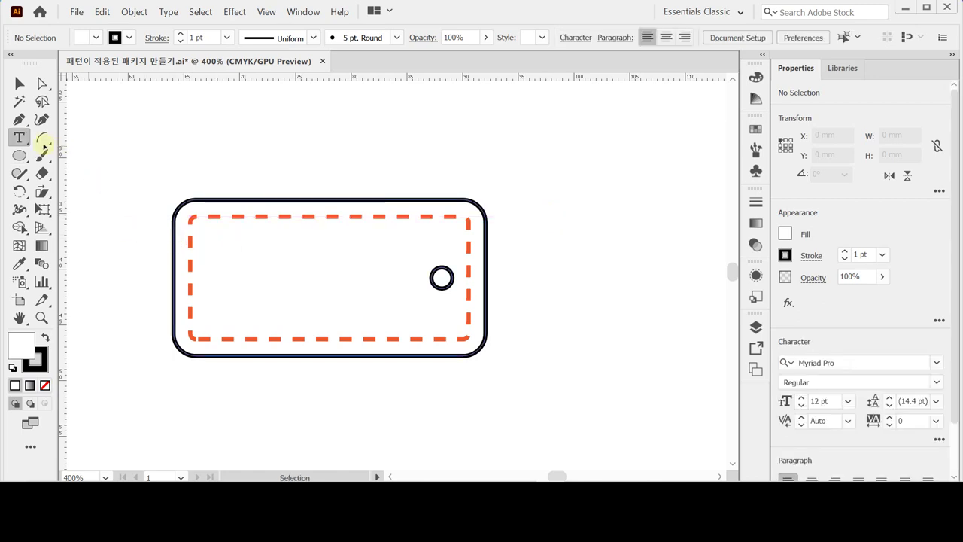
left_click(18, 137)
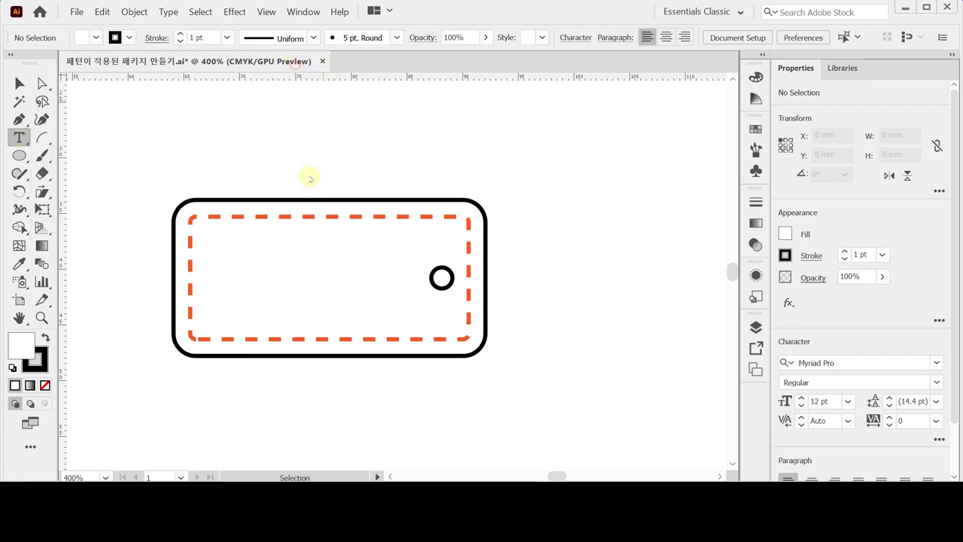
left_click(221, 256)
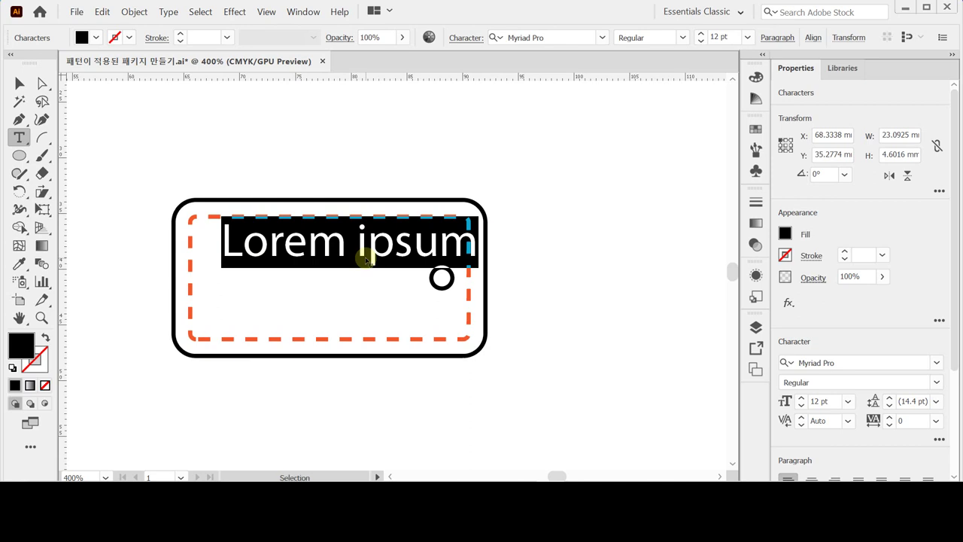
Set the label text's font to Arial Bold at 10 pt.
key("ctrl+t")
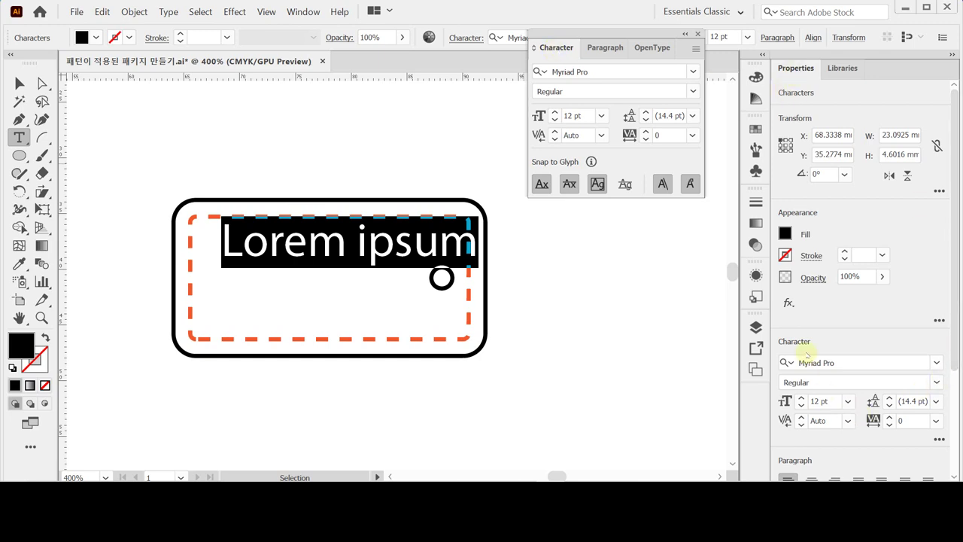
left_click(635, 70)
left_click(635, 71)
double_click(635, 71)
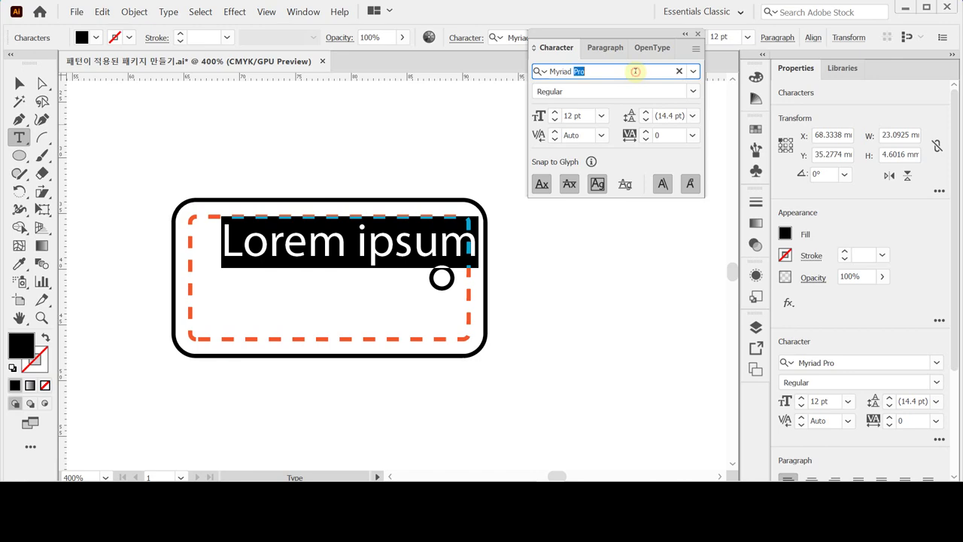
left_click_drag(634, 71, 536, 72)
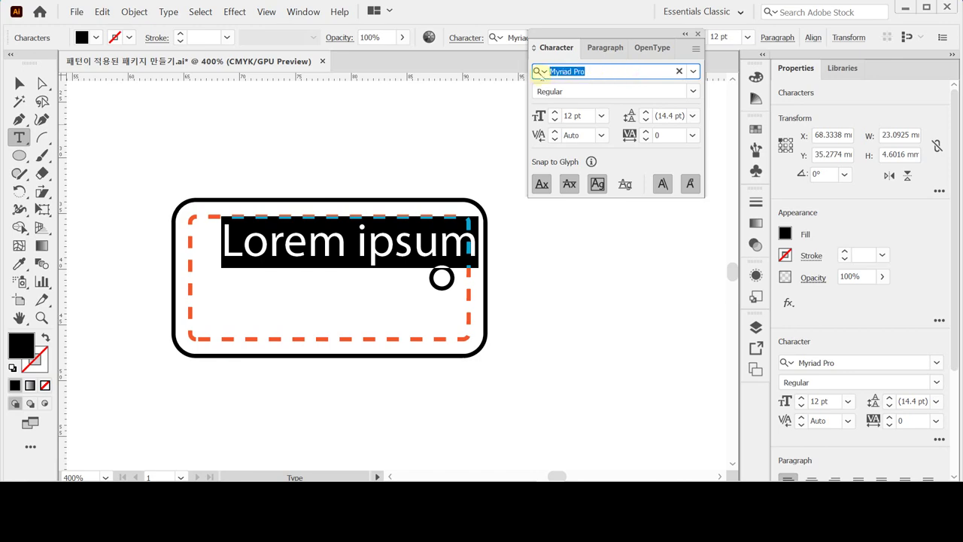
type("ar")
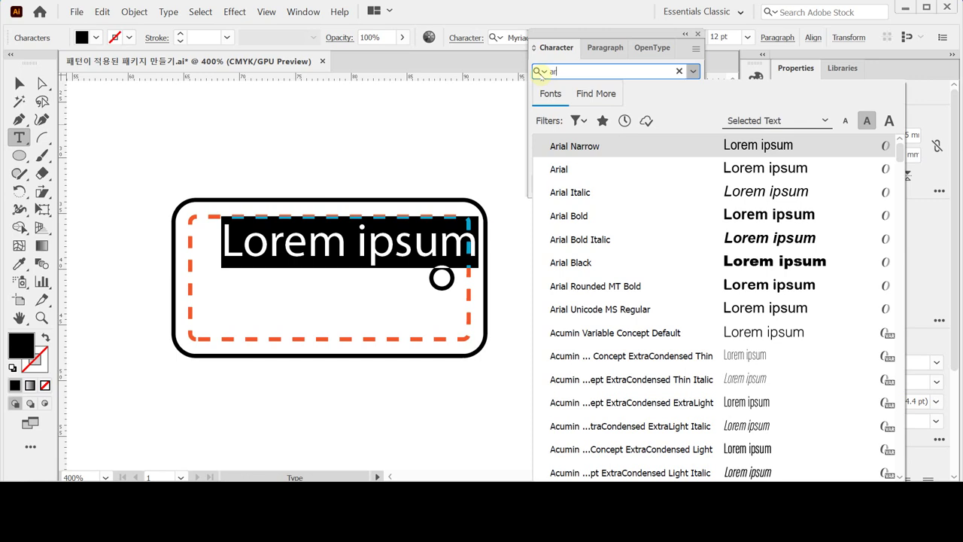
key("Down")
key("Down")
key("Down")
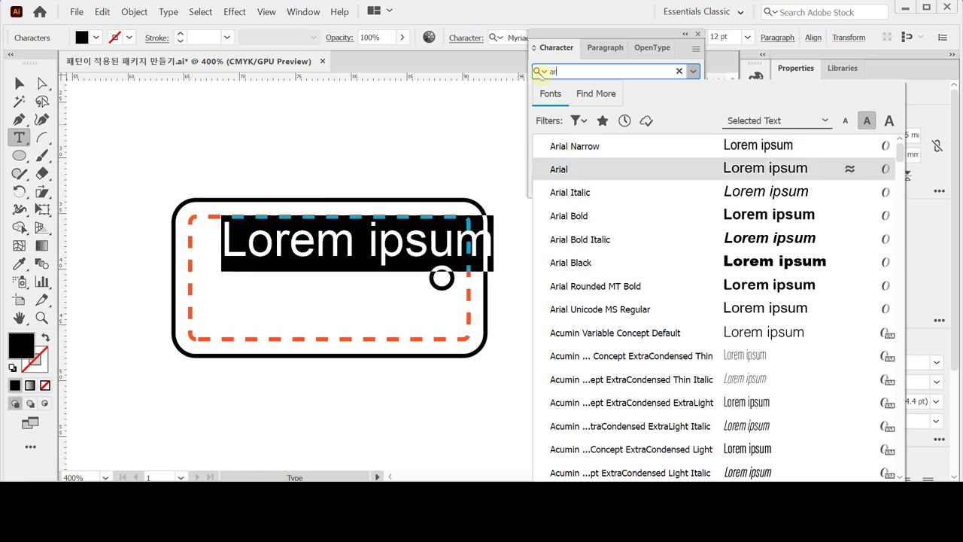
key("Return")
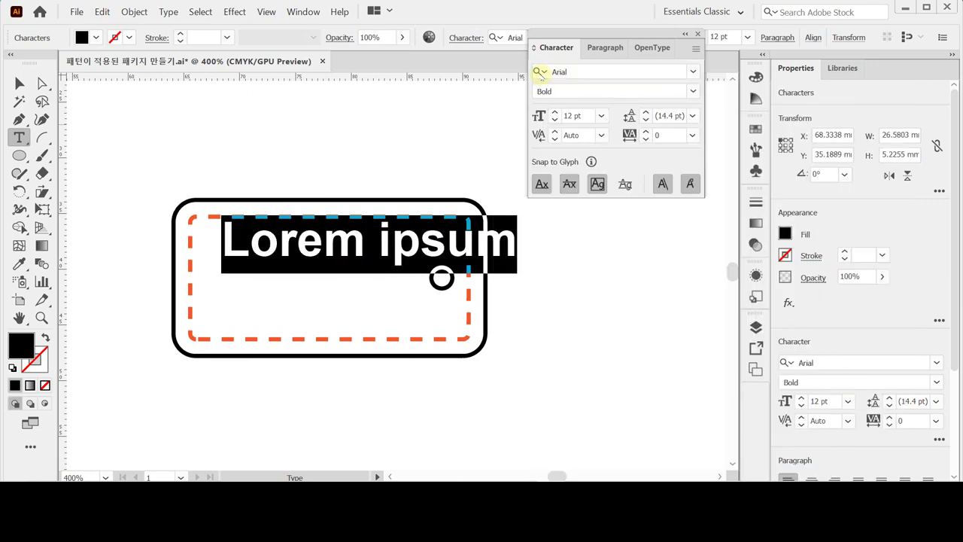
left_click(554, 119)
left_click(555, 119)
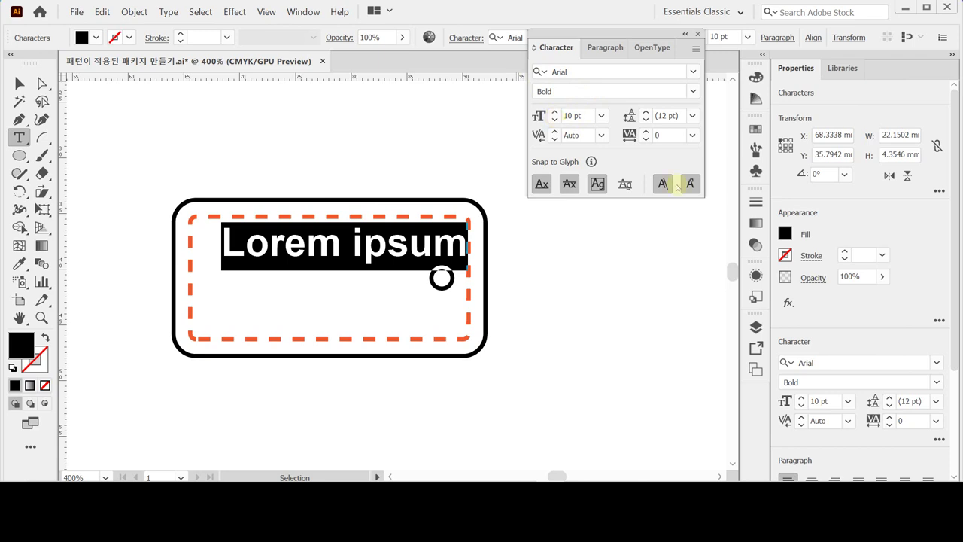
Check the text's fill colour mix and replace the placeholder text with DOUGHNUT.
left_click(784, 235)
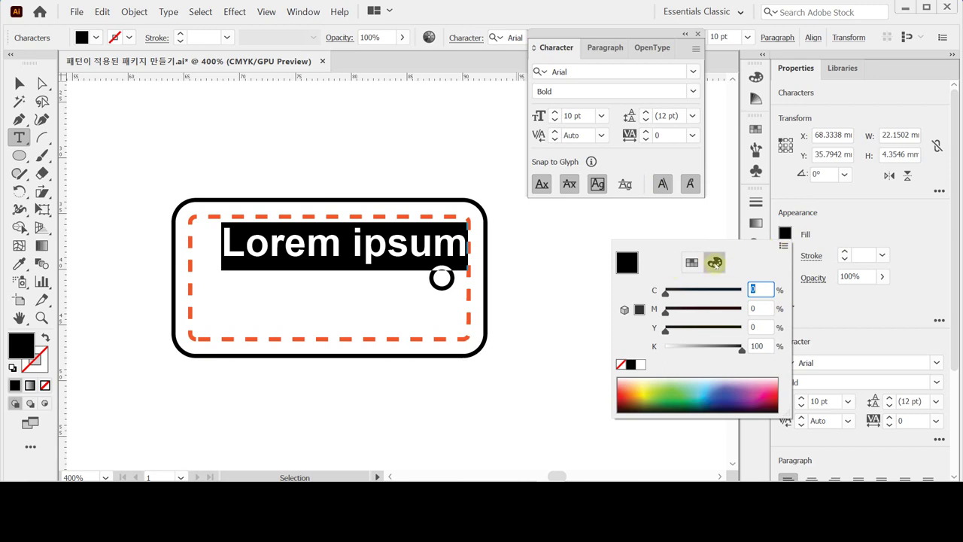
left_click(796, 234)
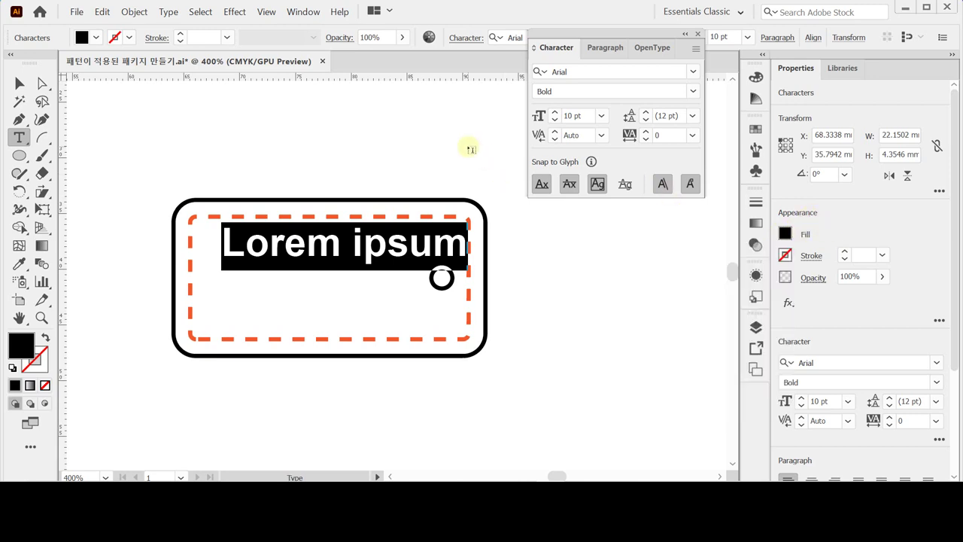
type("DOU")
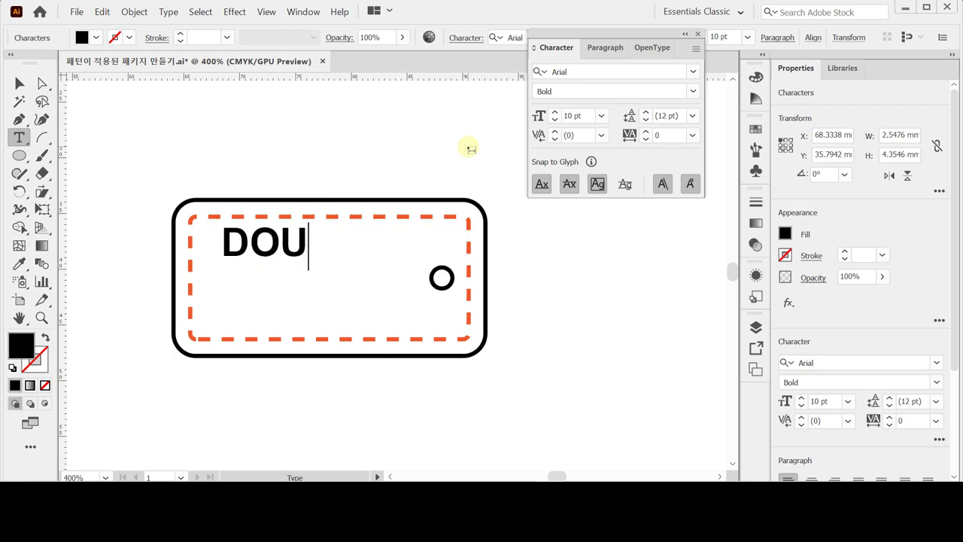
type("GHNUT")
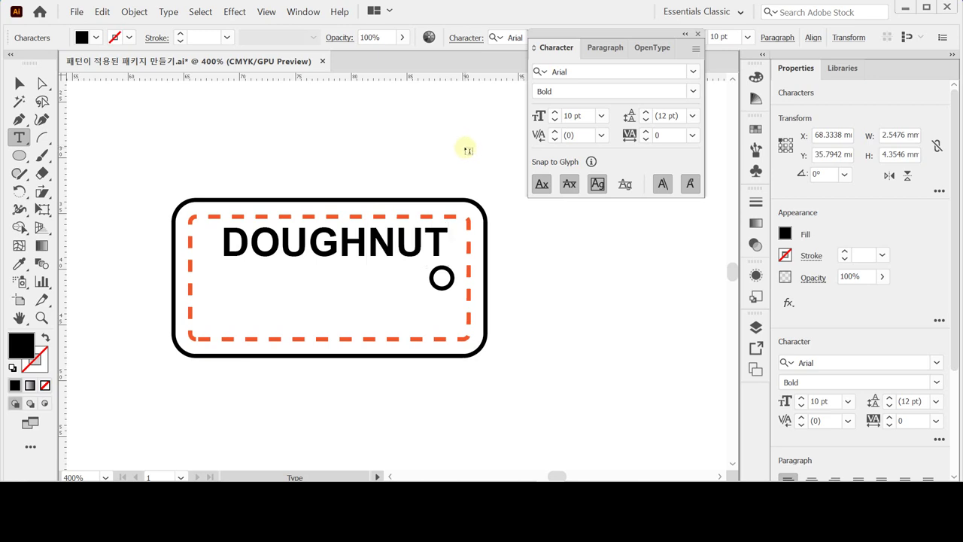
Reposition the DOUGHNUT text slightly down and to the left inside the label's dashed outline.
left_click(371, 259, "ctrl")
mouse_move(372, 259)
left_mouse_down()
mouse_move(358, 271)
mouse_move(369, 261)
left_mouse_up()
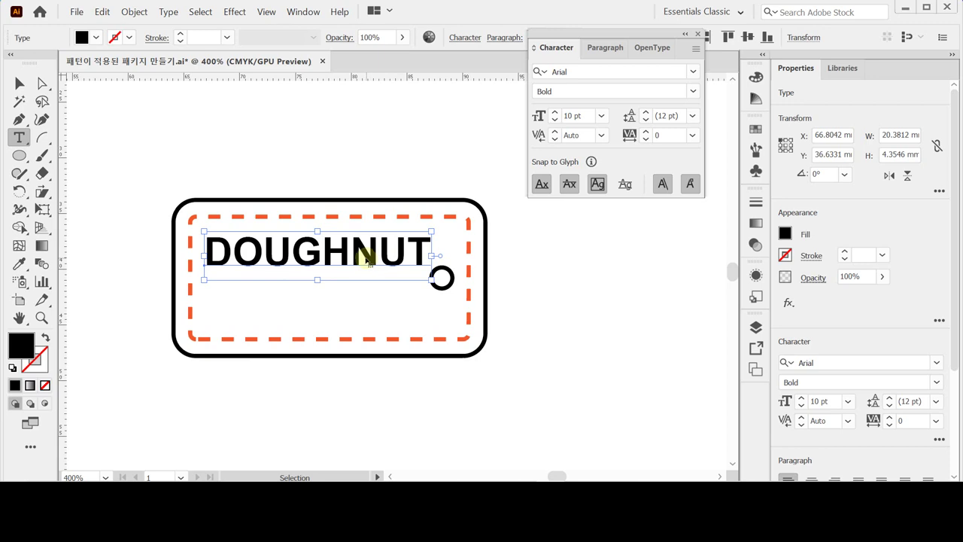
key("ctrl")
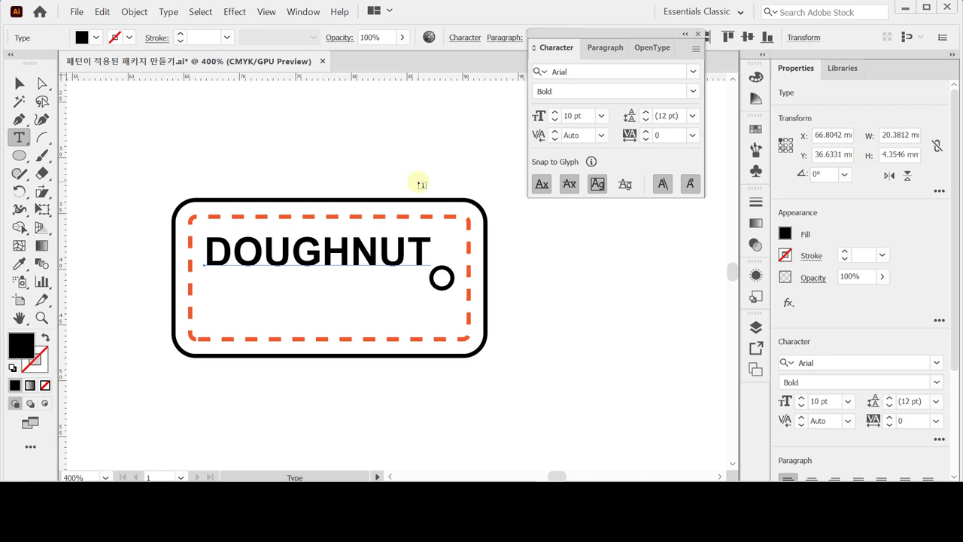
key("Escape")
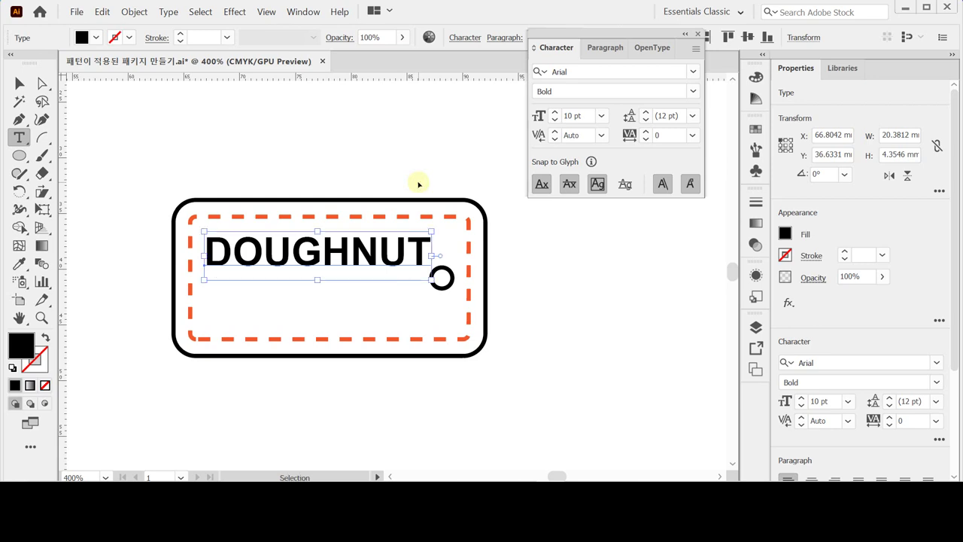
Draw a horizontal line about 18 mm long from right to left below the DOUGHNUT text and give it a green stroke.
key("backslash")
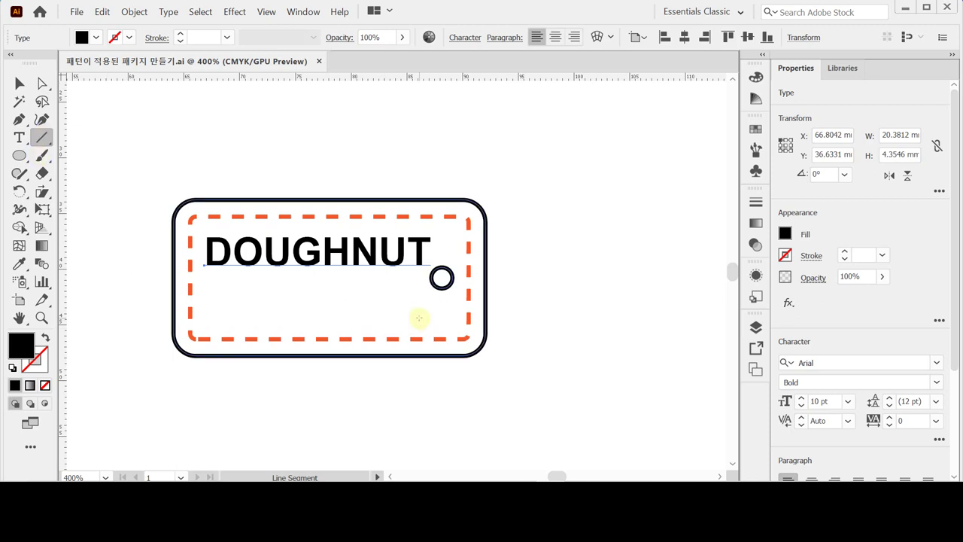
left_click_drag(419, 318, 215, 319)
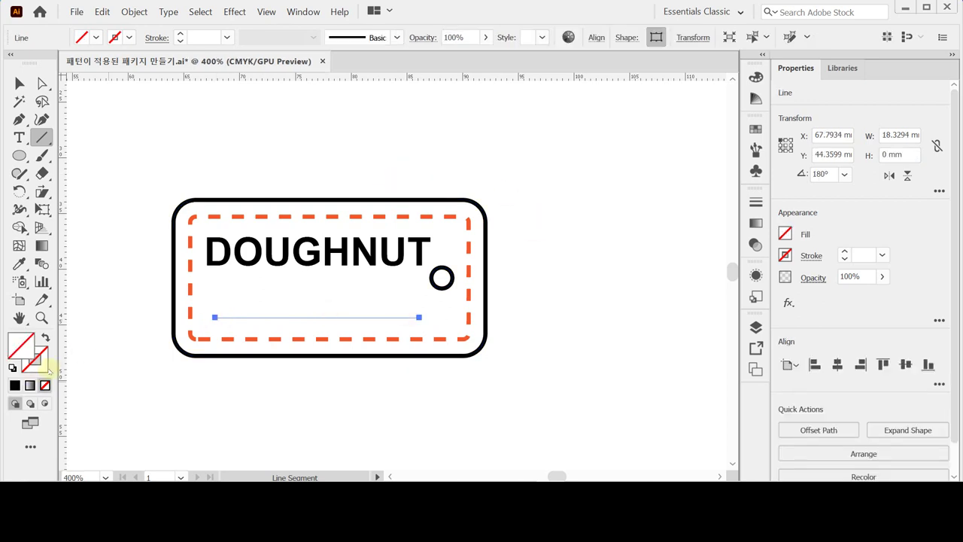
left_click(42, 364)
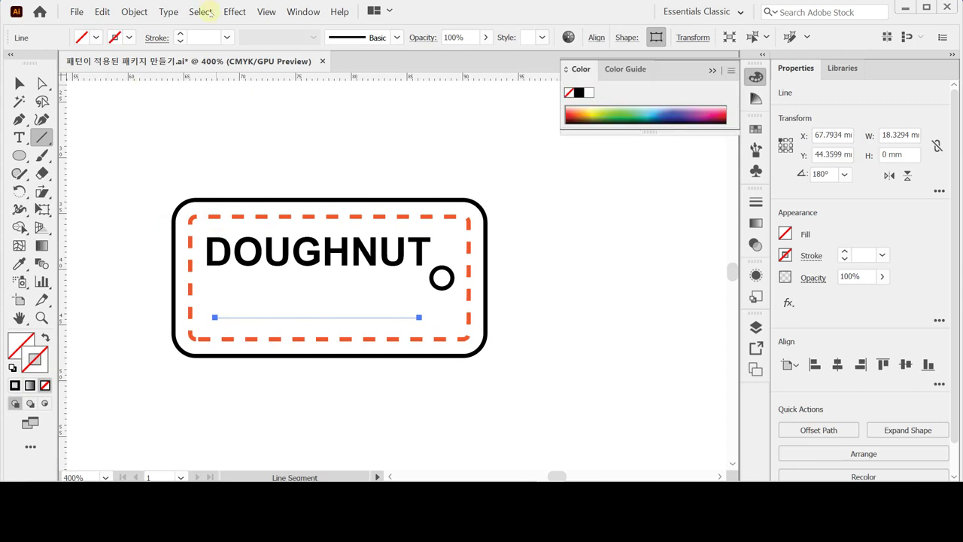
left_click(606, 118)
left_click(756, 76)
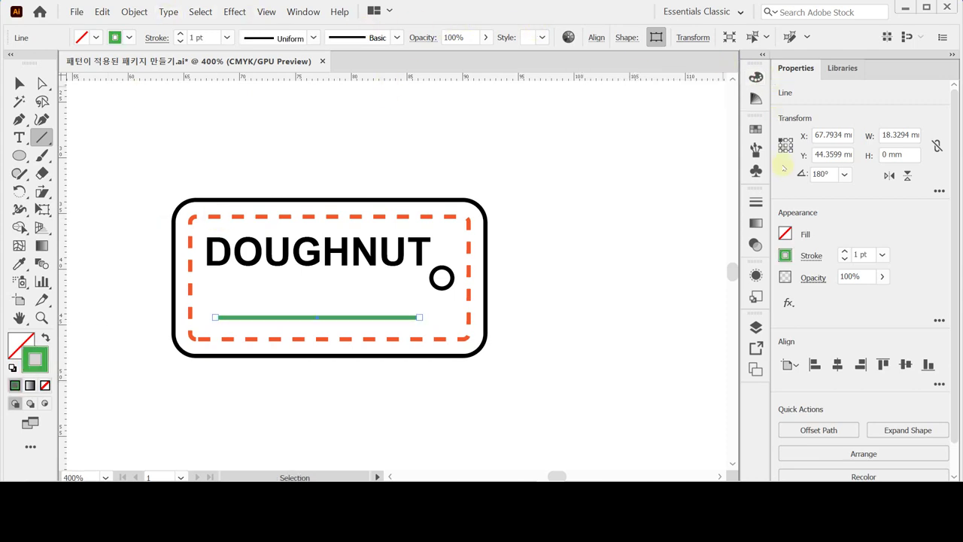
Load the decorative Elegant Curl & Floral Brush Set library and enlarge its list clear of the artwork.
left_click(756, 150)
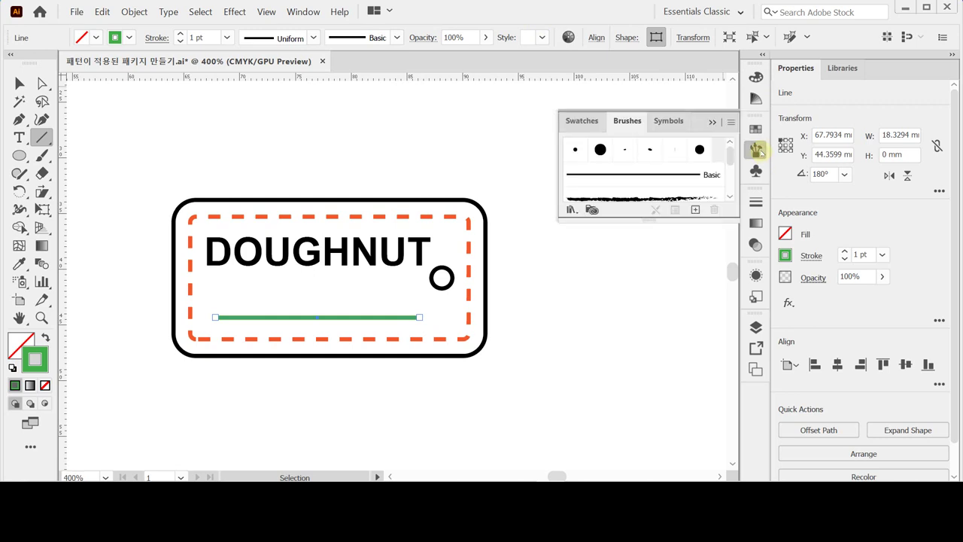
left_click(571, 210)
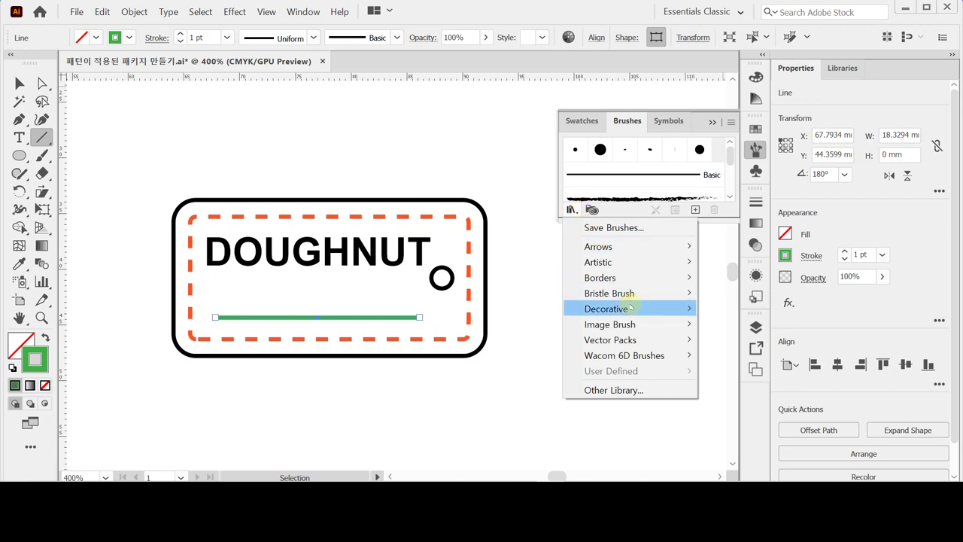
mouse_move(631, 309)
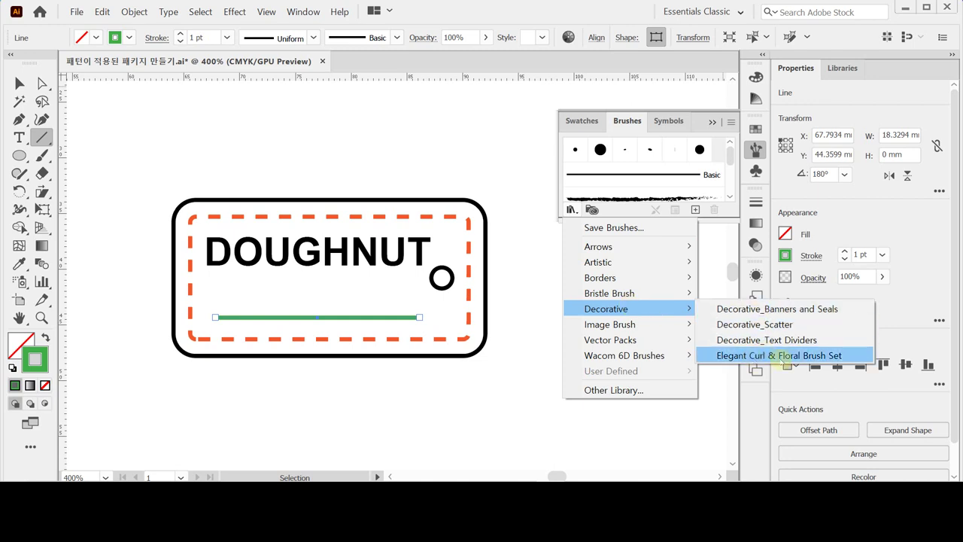
mouse_move(681, 356)
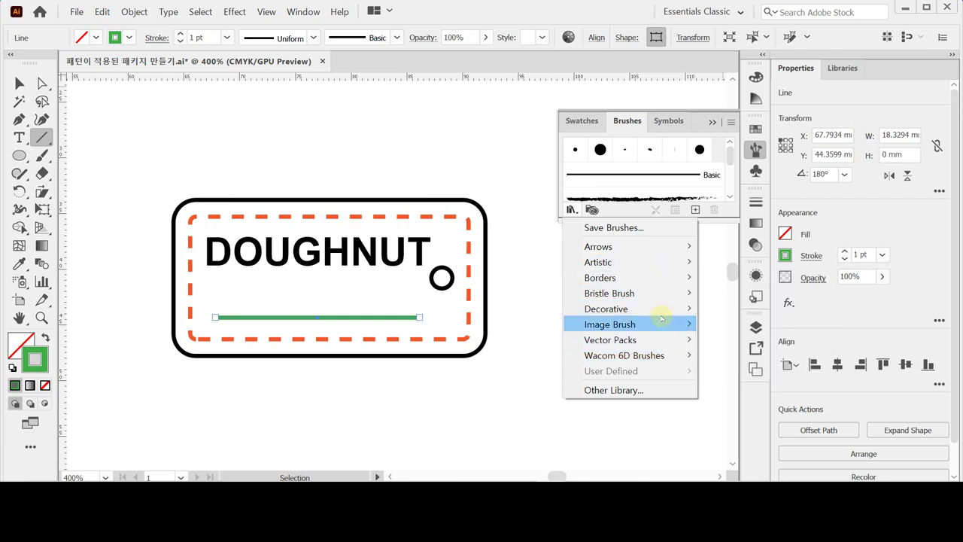
mouse_move(670, 308)
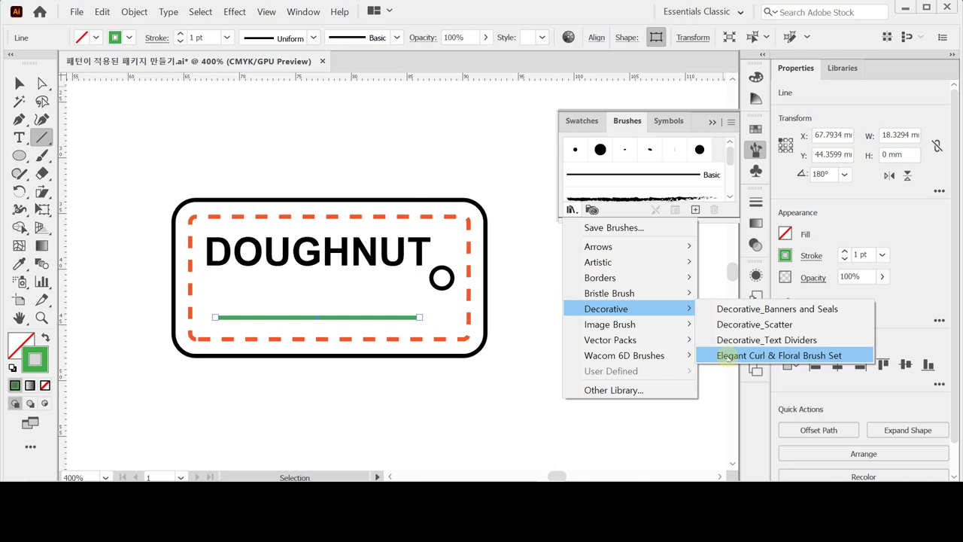
left_click(728, 356)
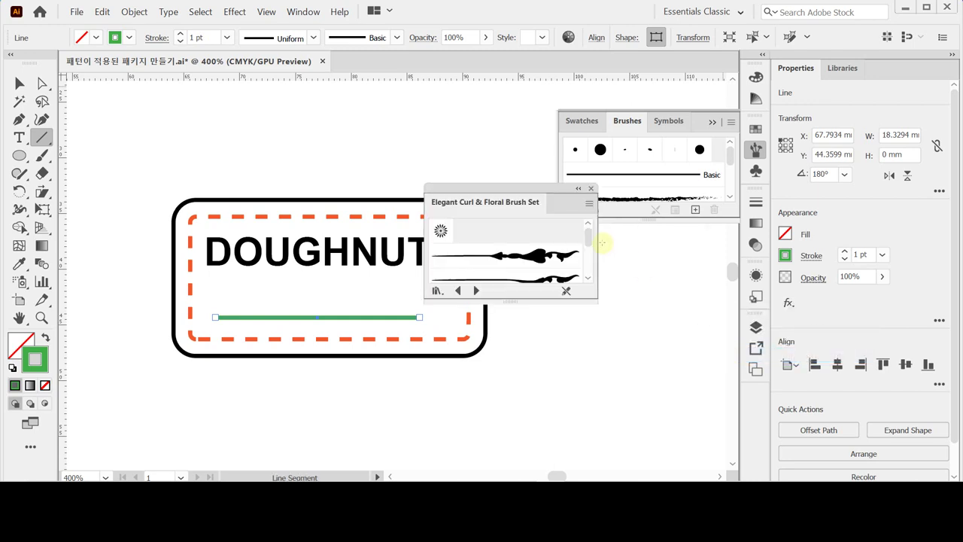
left_click_drag(545, 191, 636, 240)
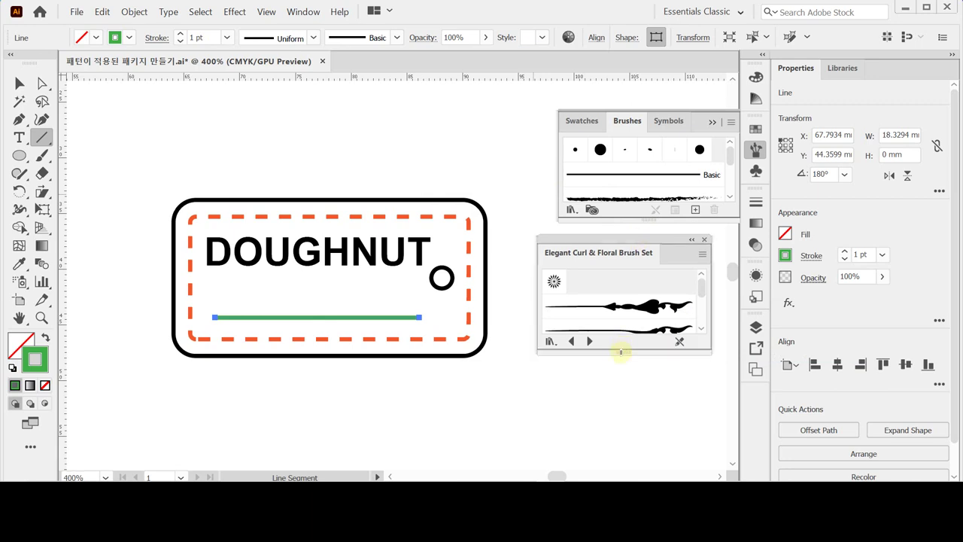
left_click_drag(621, 352, 629, 422)
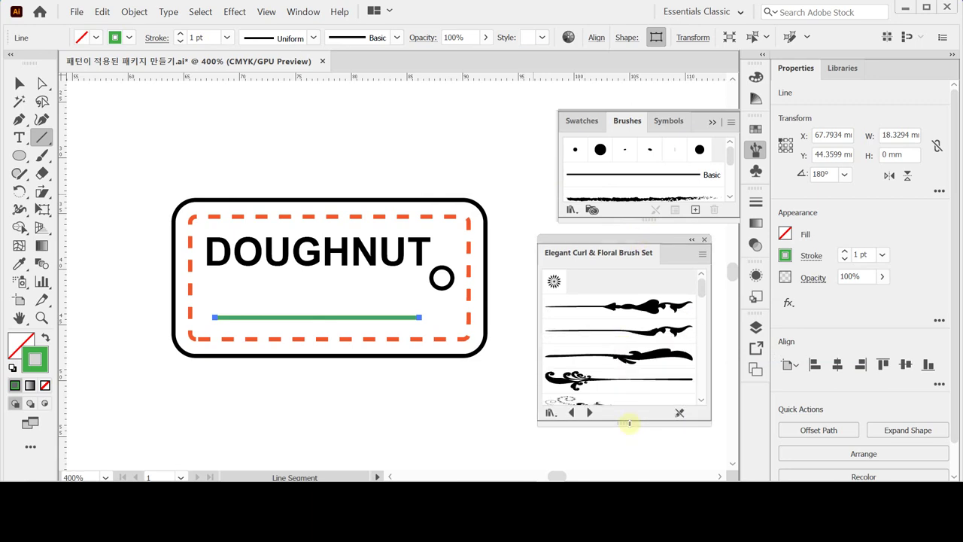
Apply the leafy stroke brush directly above the curled scroll brush to the green line and clear the main brush list away.
left_click(613, 359)
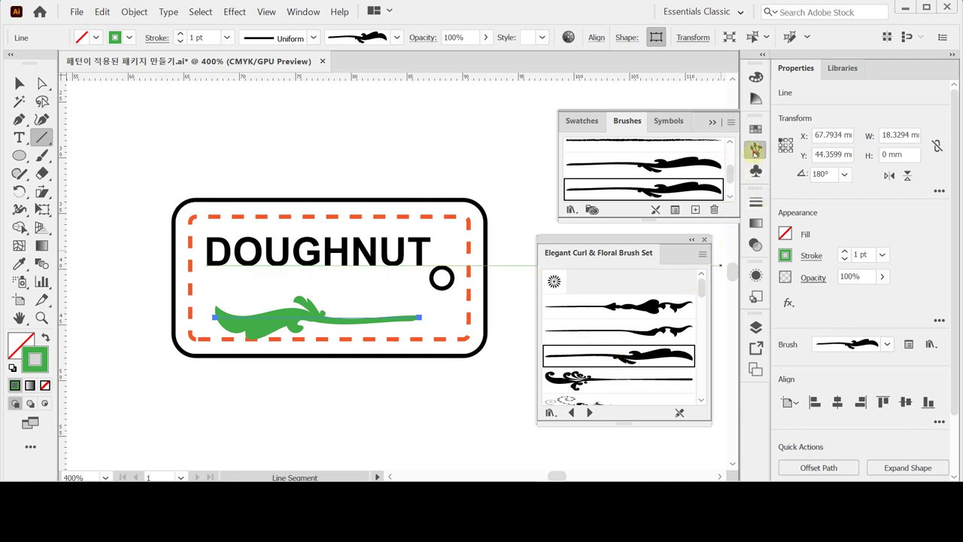
left_click(755, 150)
left_click(755, 151)
left_click_drag(630, 241, 639, 167)
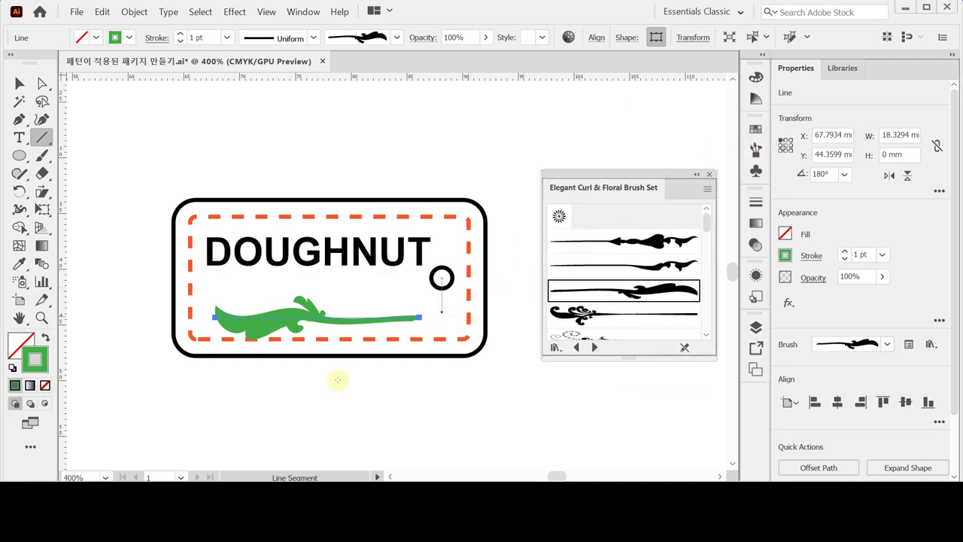
Try the same leafy brush on a test line about 21 mm long drawn left to right below the label, and delete it.
key("space")
left_click_drag(397, 339, 372, 280)
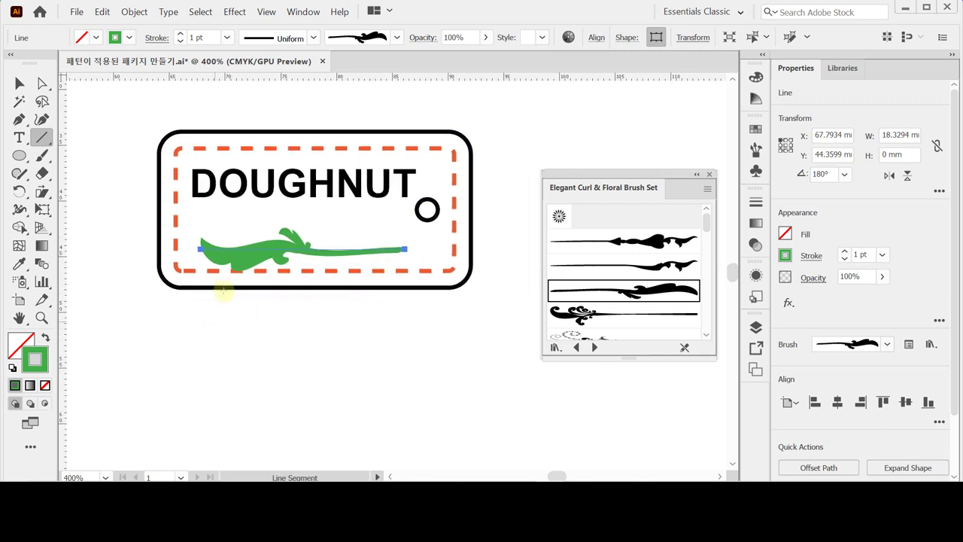
left_click_drag(220, 336, 452, 337)
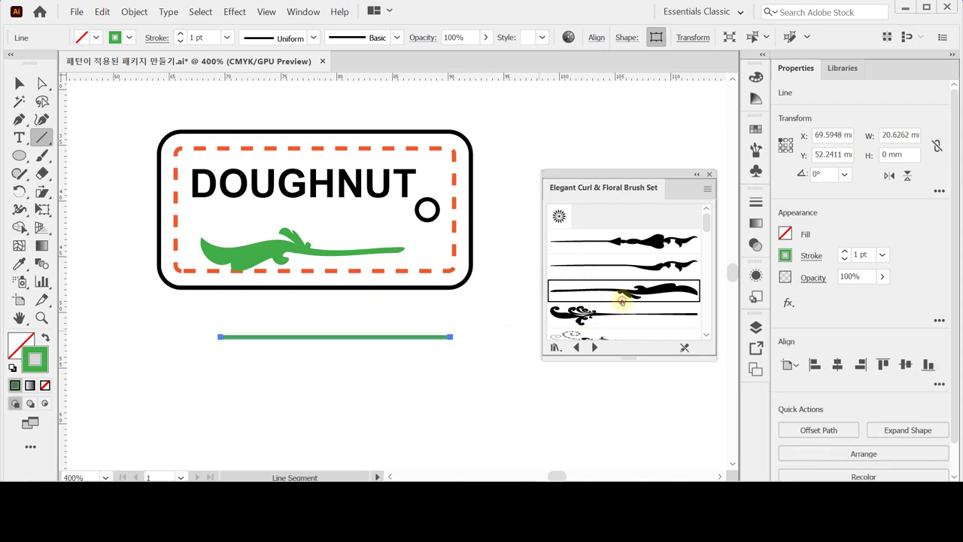
left_click(619, 300)
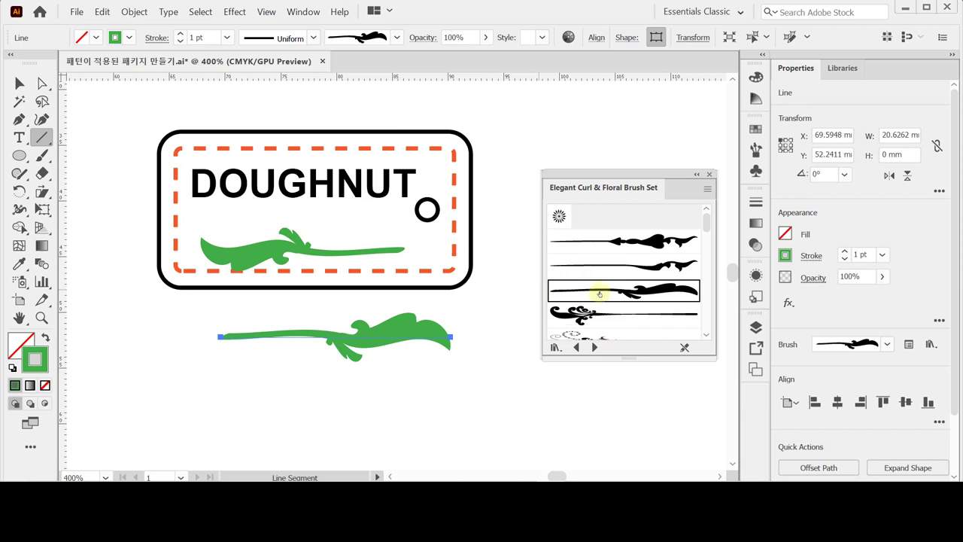
key("v")
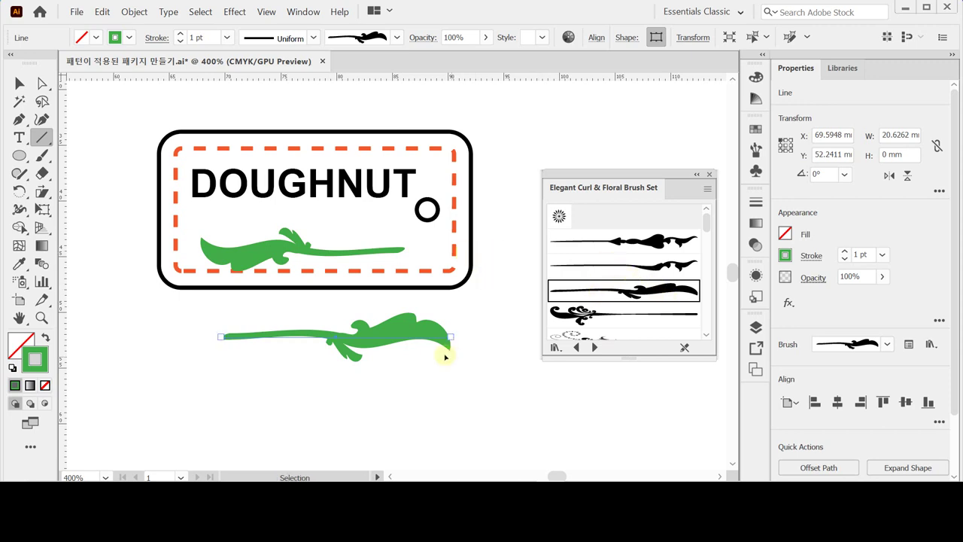
key("Delete")
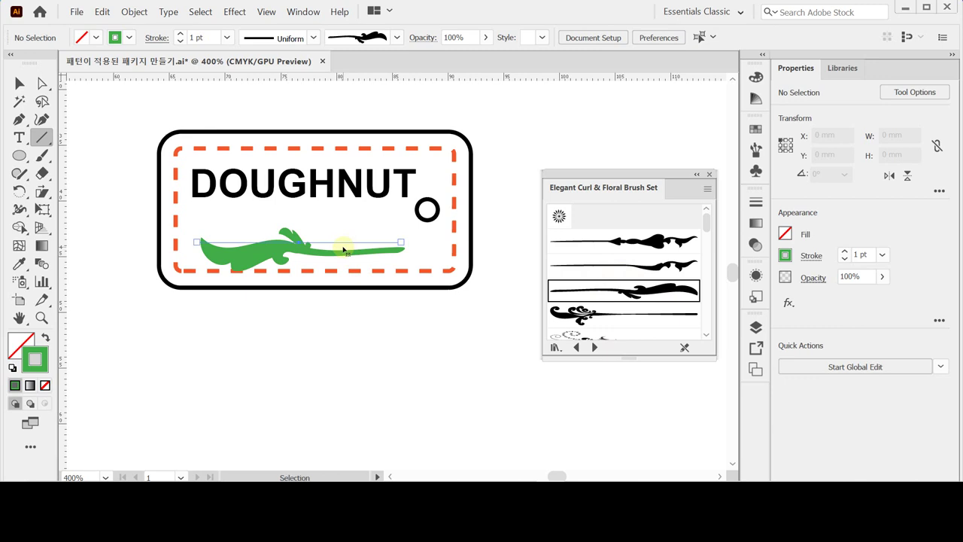
Move the leafy ornament slightly up and left inside the label and lengthen it to about 19 mm.
left_click(343, 249)
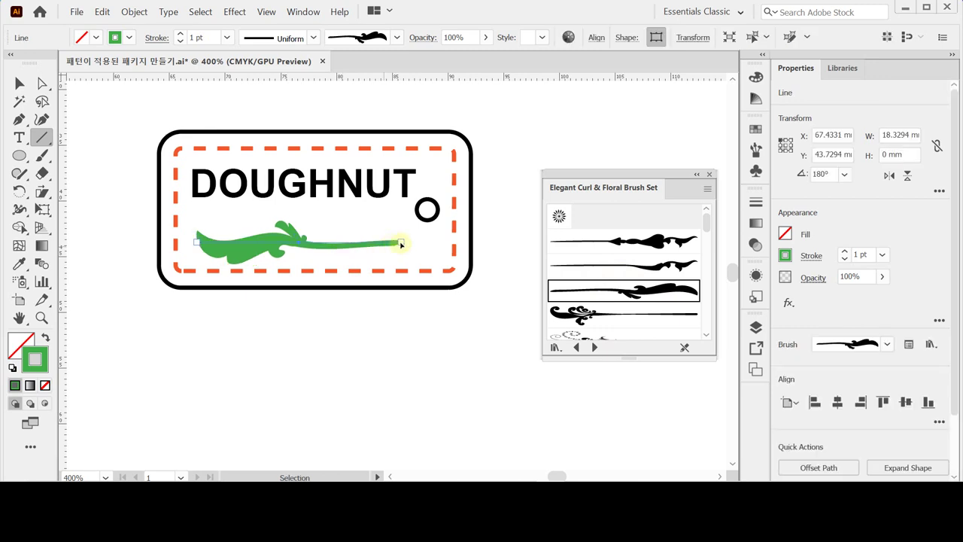
left_click_drag(401, 244, 407, 241)
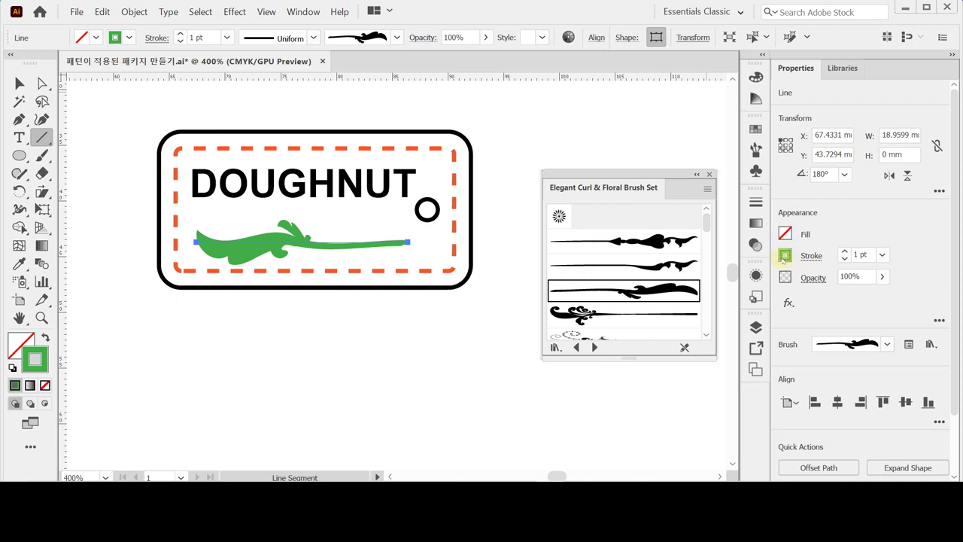
Set the leafy ornament's stroke colour to C 0, M 80, Y 90, K 0.
left_click(785, 256)
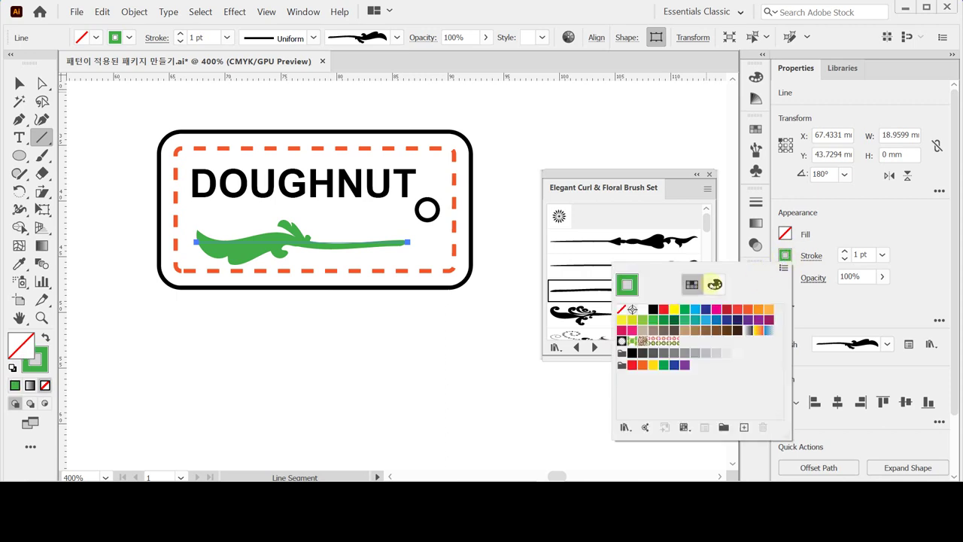
left_click(714, 284)
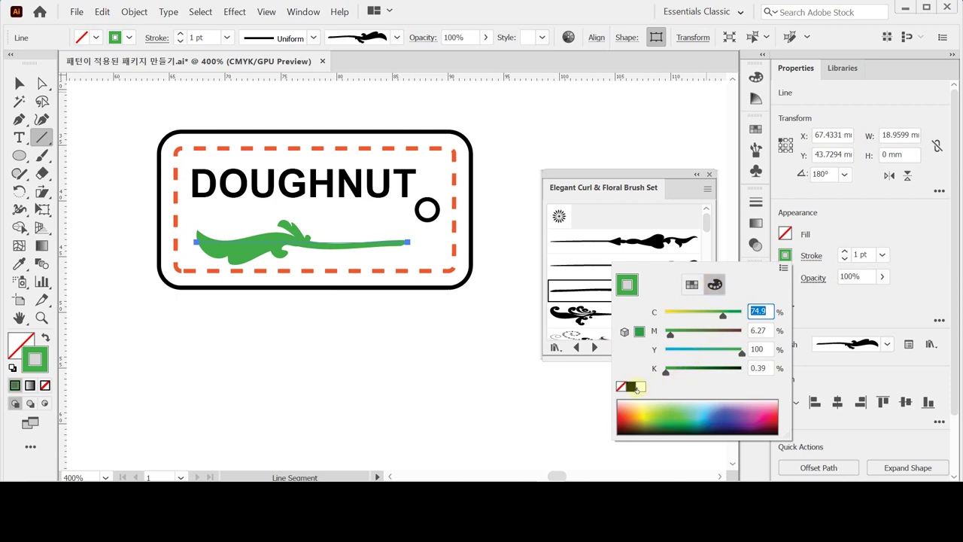
left_click(638, 388)
left_click(758, 330)
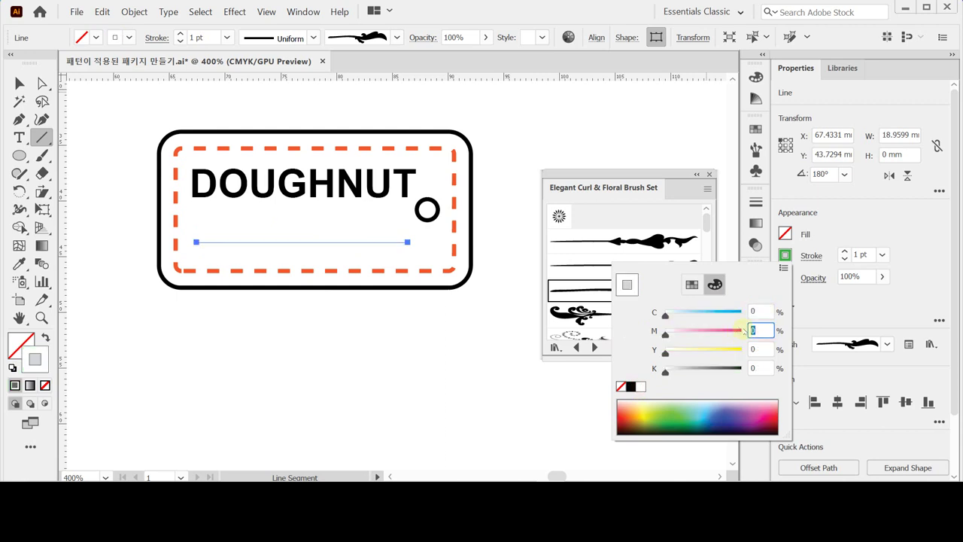
type("80")
key("Tab")
type("90")
key("Tab")
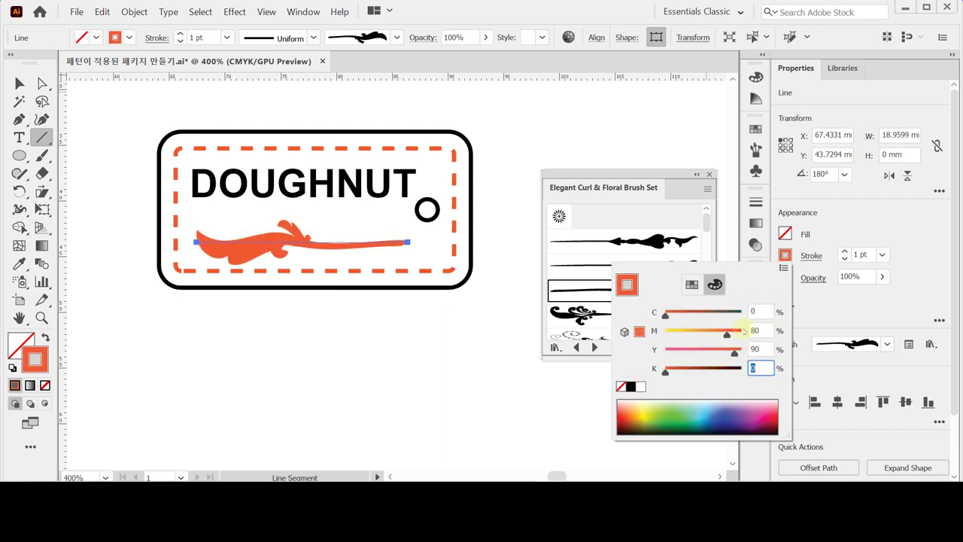
key("Return")
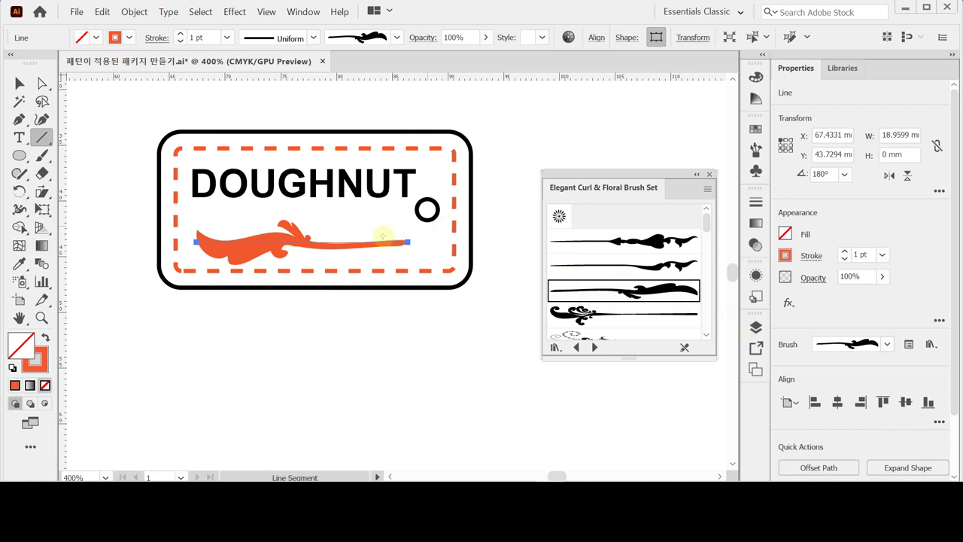
Nudge the orange ornament slightly up and right under the DOUGHNUT text, deselect it, and save the document.
key("ctrl")
left_click_drag(301, 242, 302, 240)
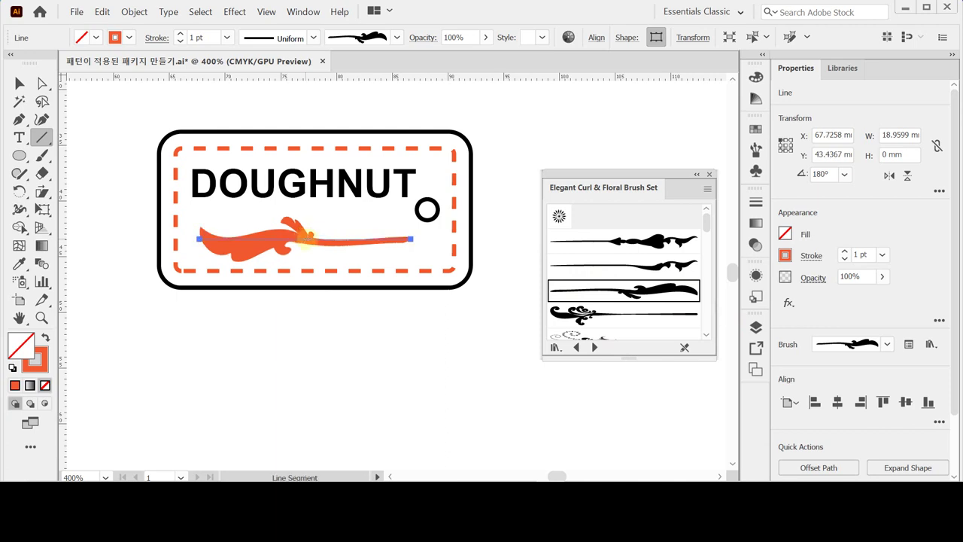
key("ctrl")
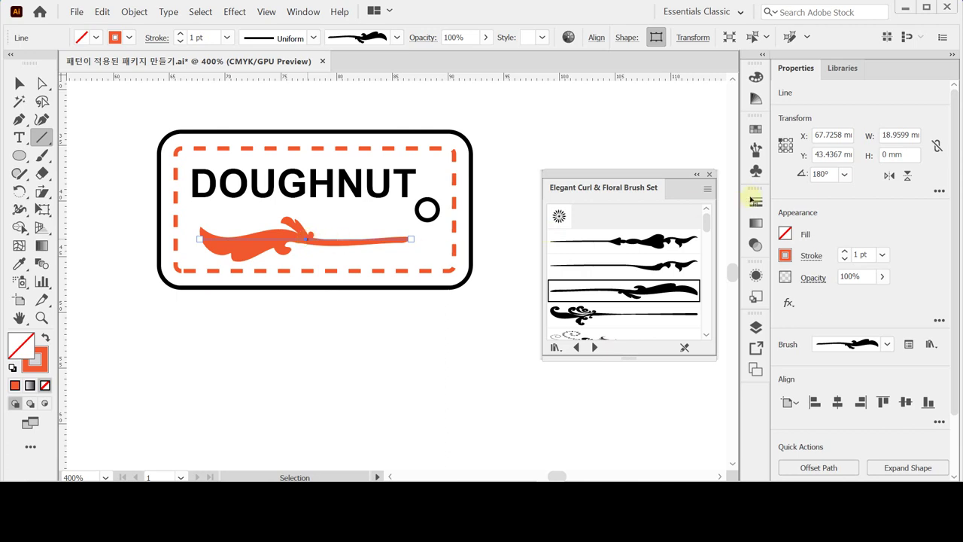
left_click(300, 385, "ctrl")
key("ctrl+s")
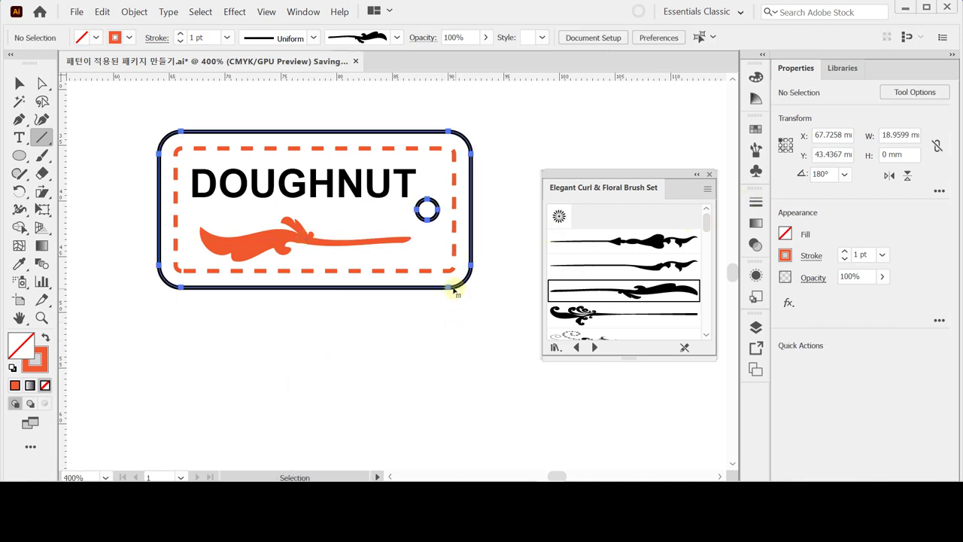
Remove the black stroke from the punched label shape, keeping its white fill.
left_click(453, 289, "ctrl")
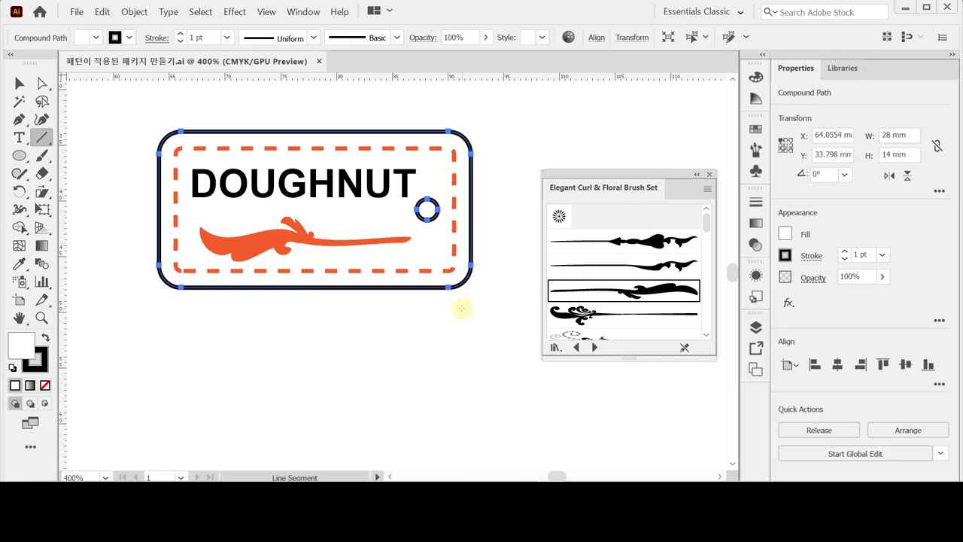
key("x")
left_click(44, 385)
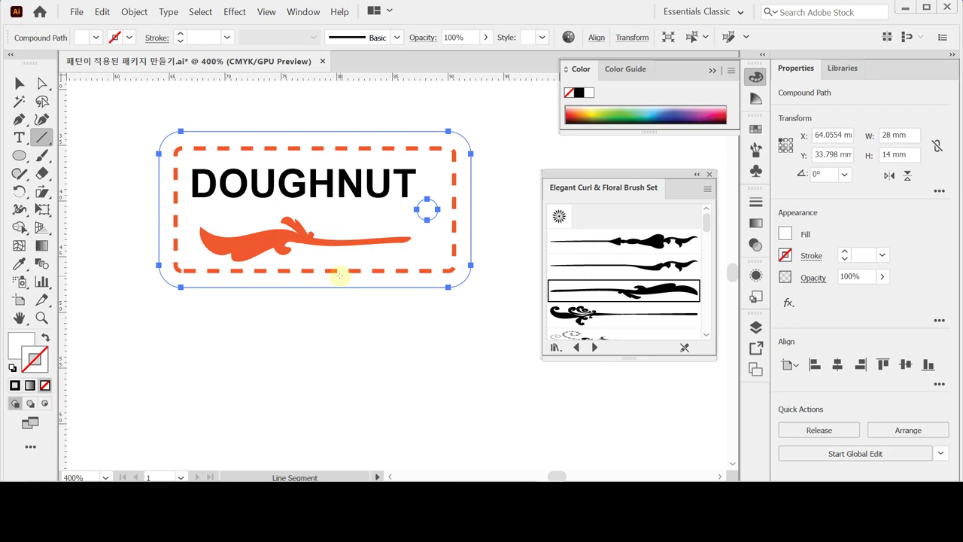
Select all the label's parts, including the text, dashed outline and ornament, and group them.
left_click_drag(135, 108, 456, 318)
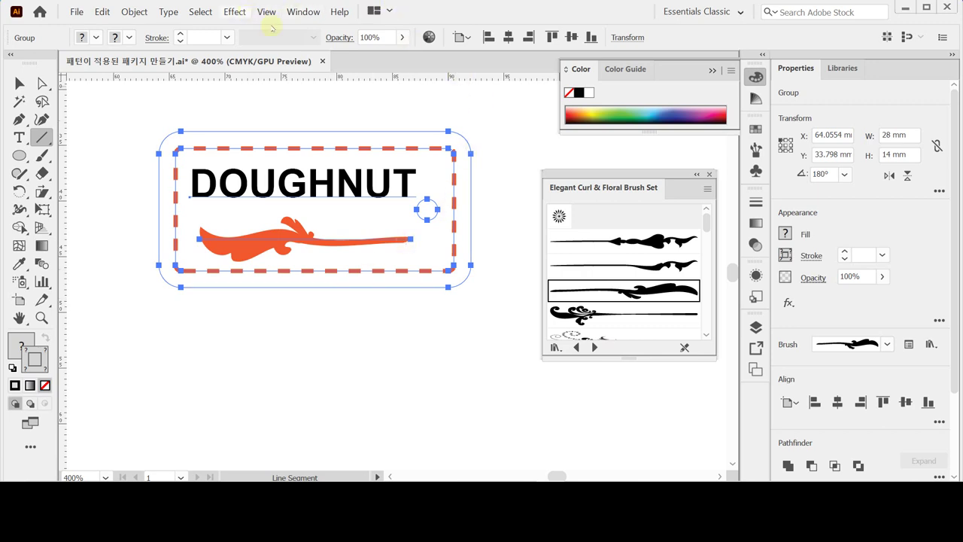
Add a Drop Shadow effect to the label group with X and Y offsets of 1 mm, Multiply mode and 75% opacity.
left_click(235, 13)
left_click(236, 12)
key("Right")
key("Up")
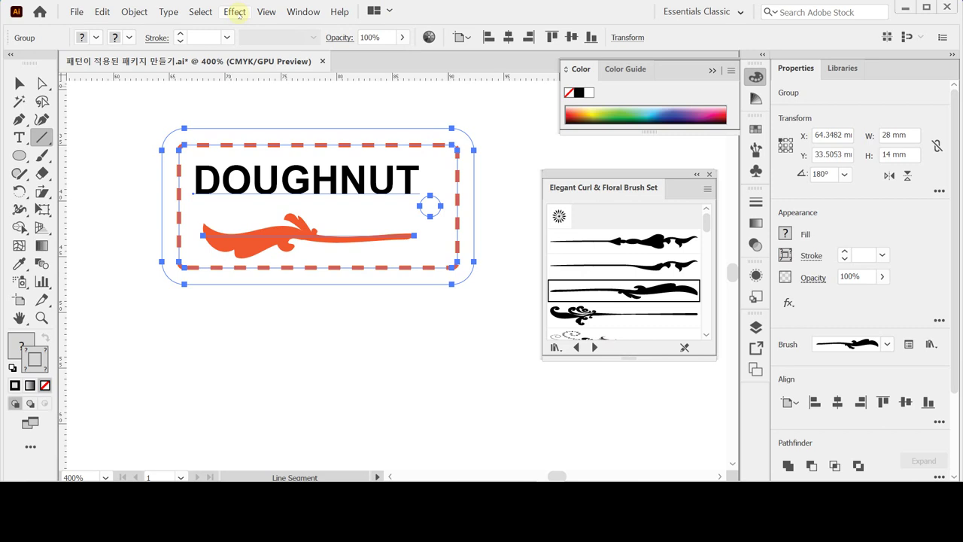
left_click(236, 12)
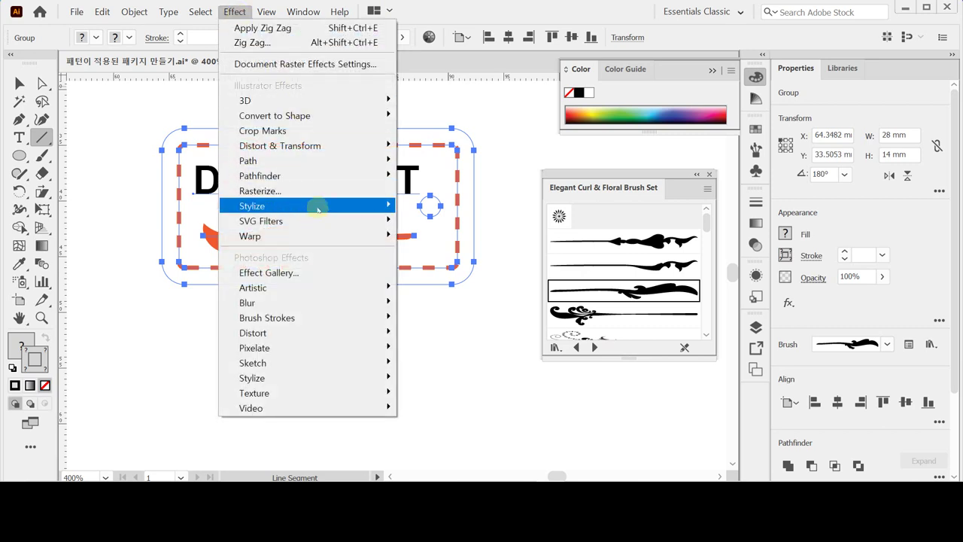
mouse_move(315, 205)
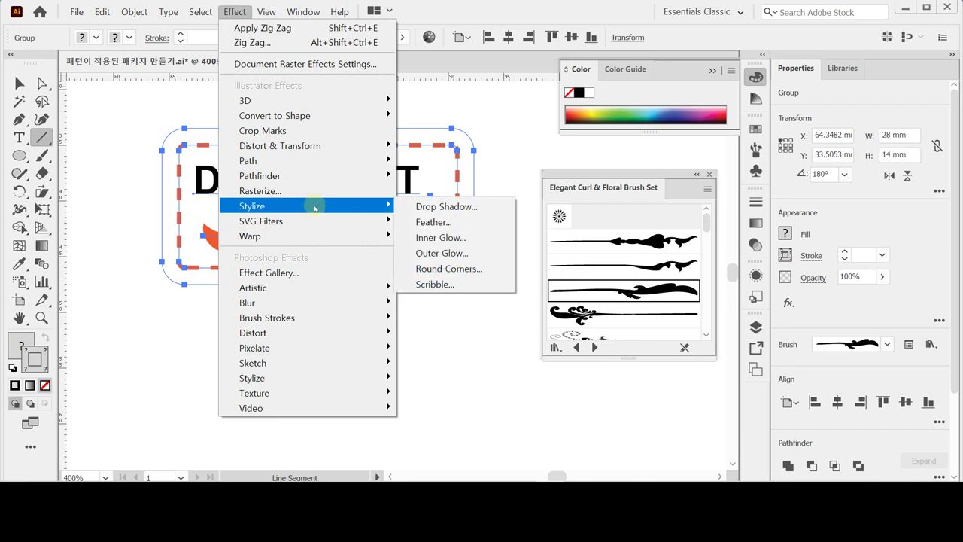
left_click(429, 206)
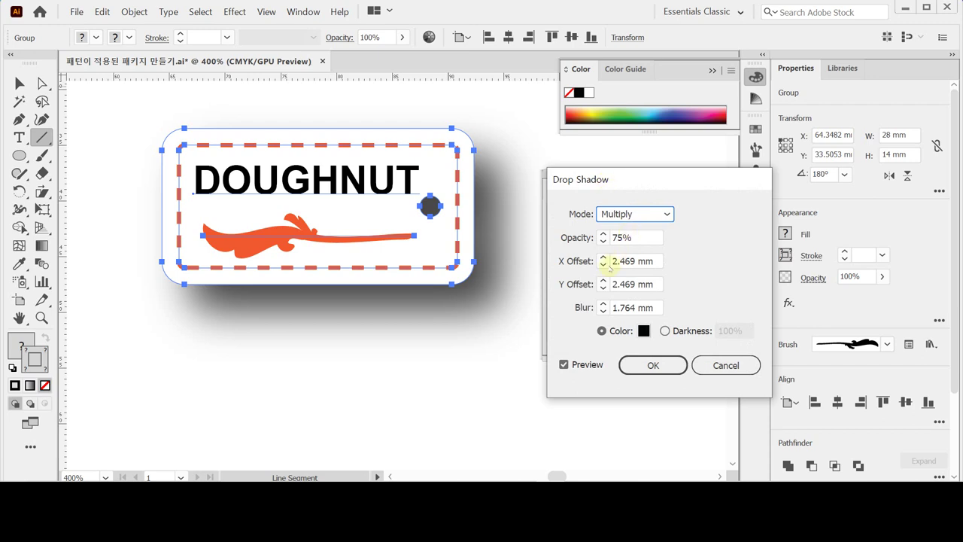
left_click(603, 263)
left_click(603, 264)
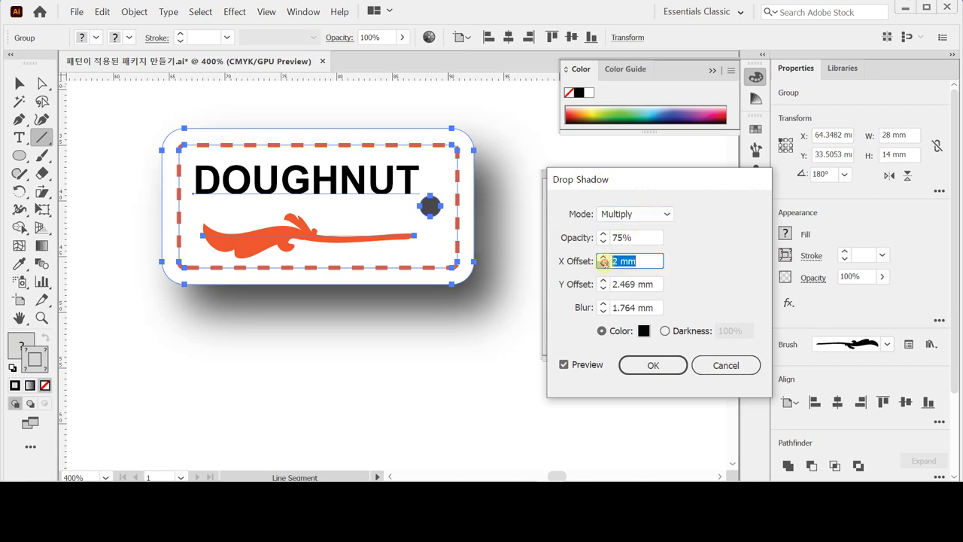
left_click(603, 288)
left_click(604, 287)
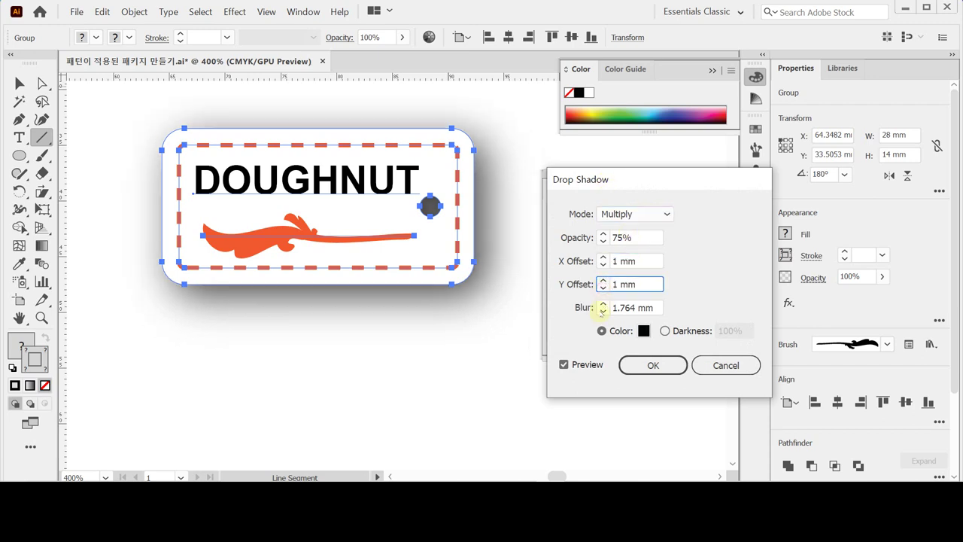
Set the drop shadow's blur to 1 mm, apply the effect, and save the document.
left_click(603, 311)
left_click(603, 310)
left_click(603, 303)
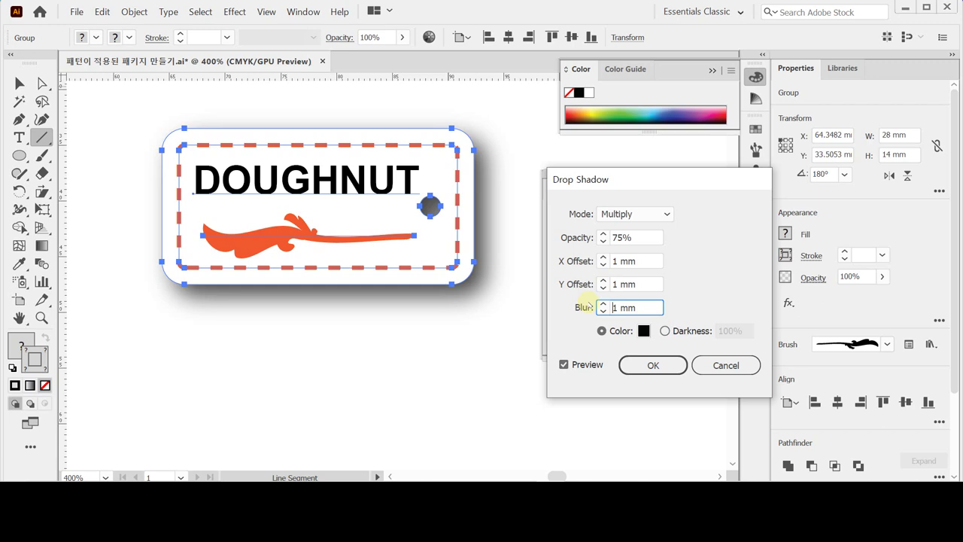
left_click(647, 364)
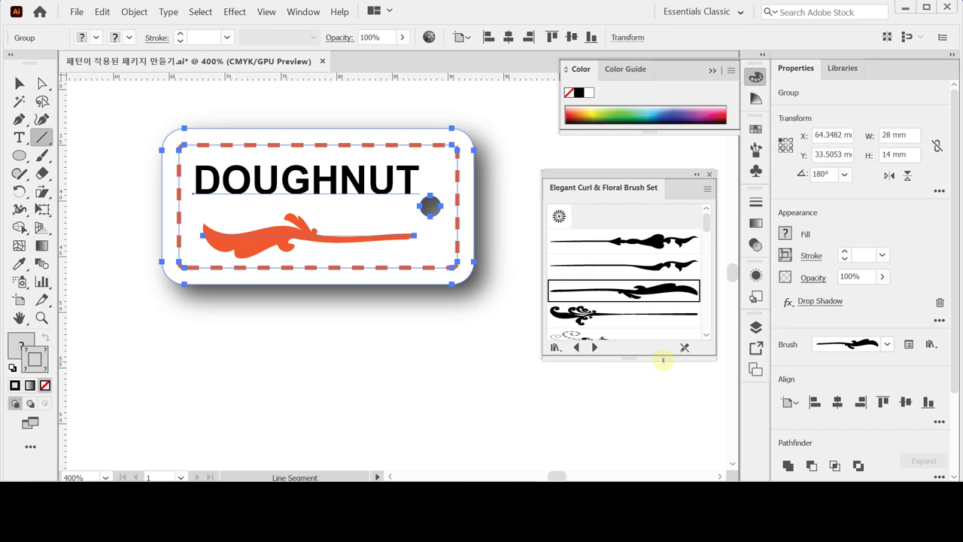
key("ctrl+s")
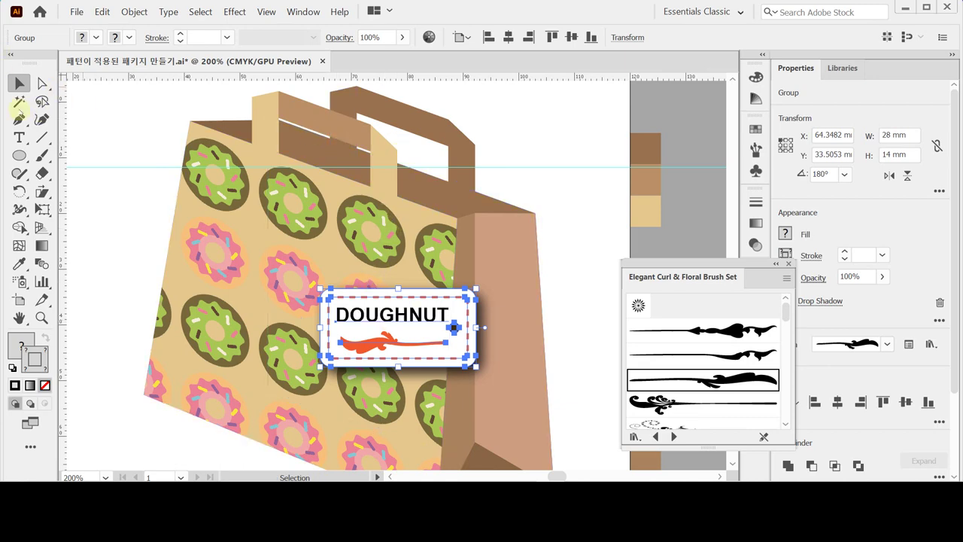
Rotate the label group by 95° with Transform Patterns turned off.
double_click(20, 191)
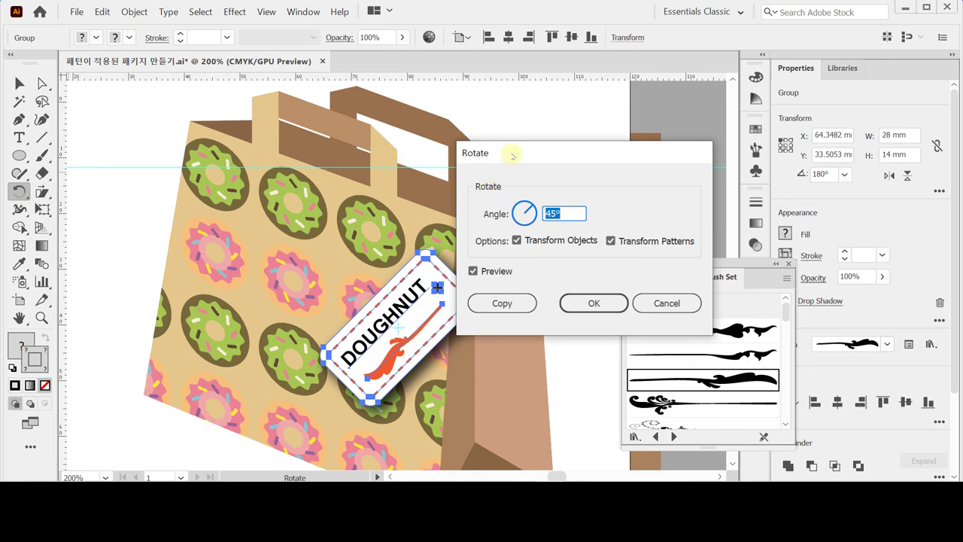
type("95")
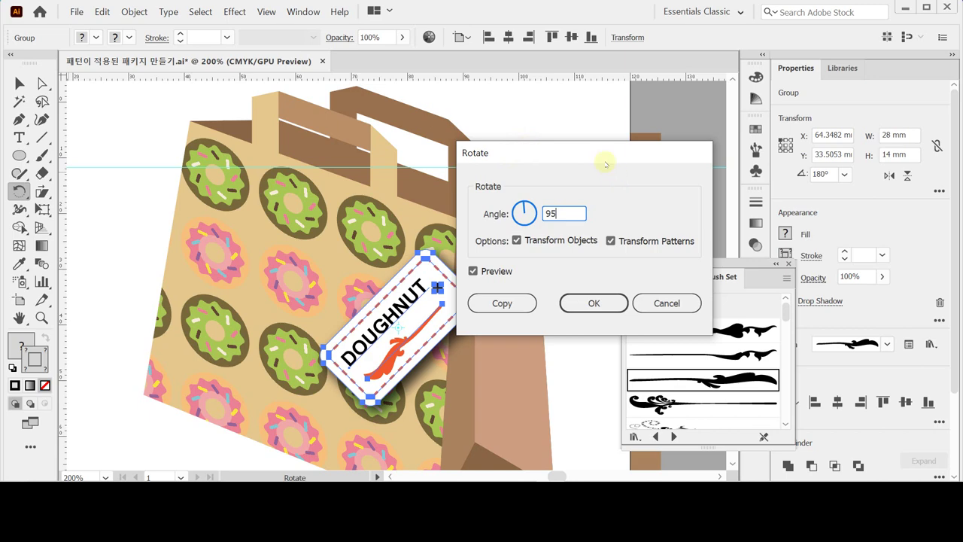
left_click_drag(604, 151, 609, 143)
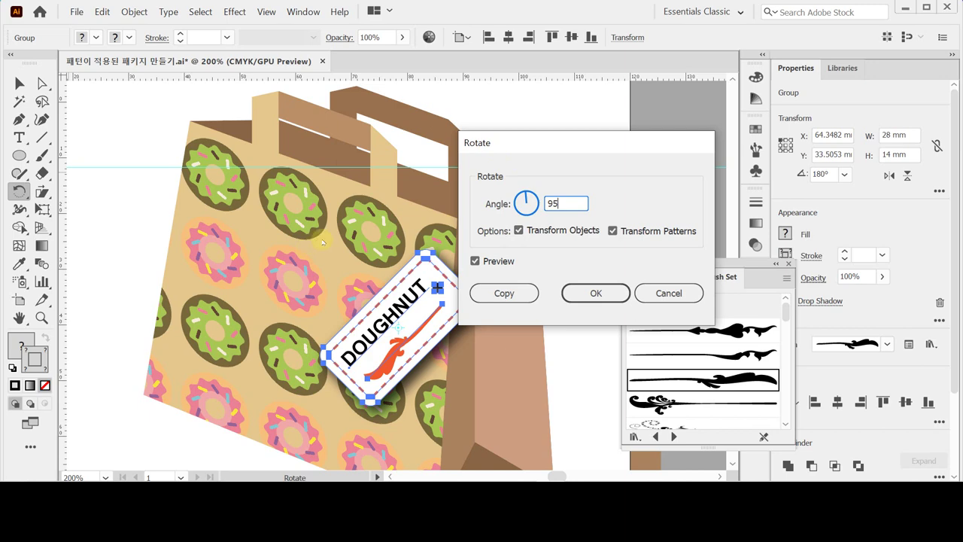
left_click_drag(497, 143, 562, 137)
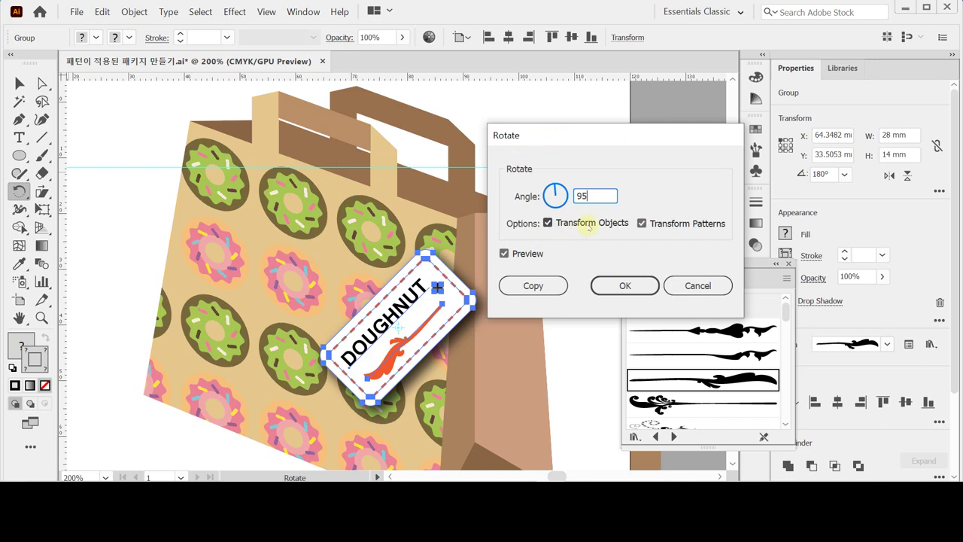
left_click(642, 224)
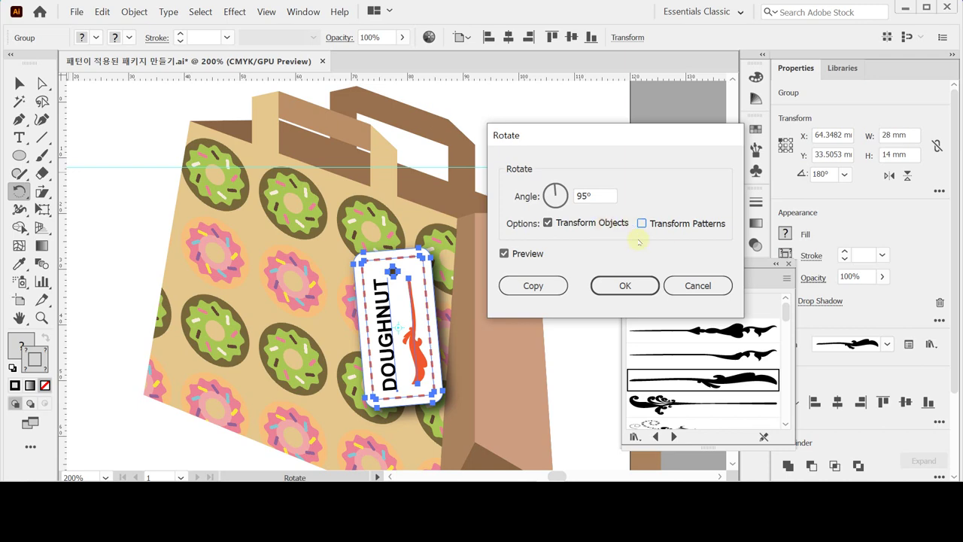
left_click(624, 285)
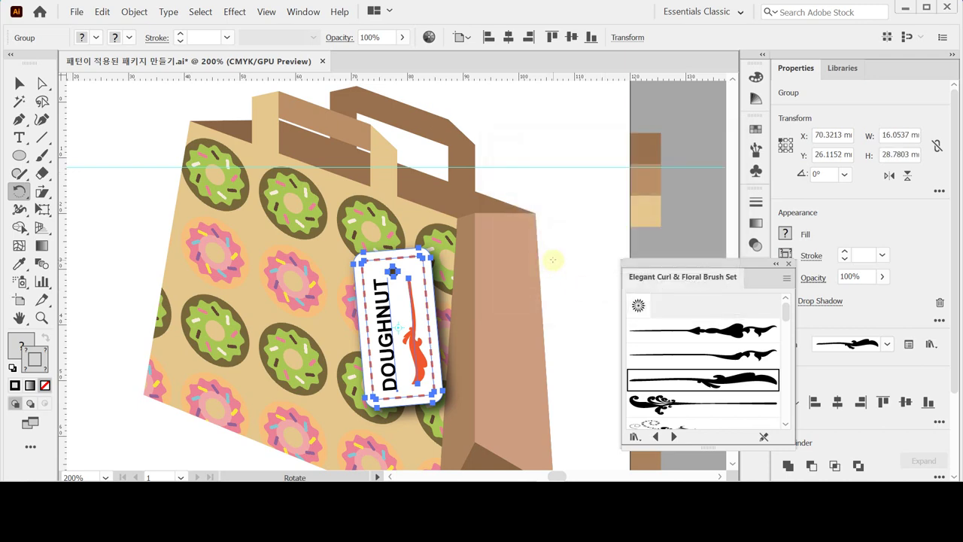
Move the label to the upper left of the bag's front panel, just below the front handle, and deselect it.
key("v")
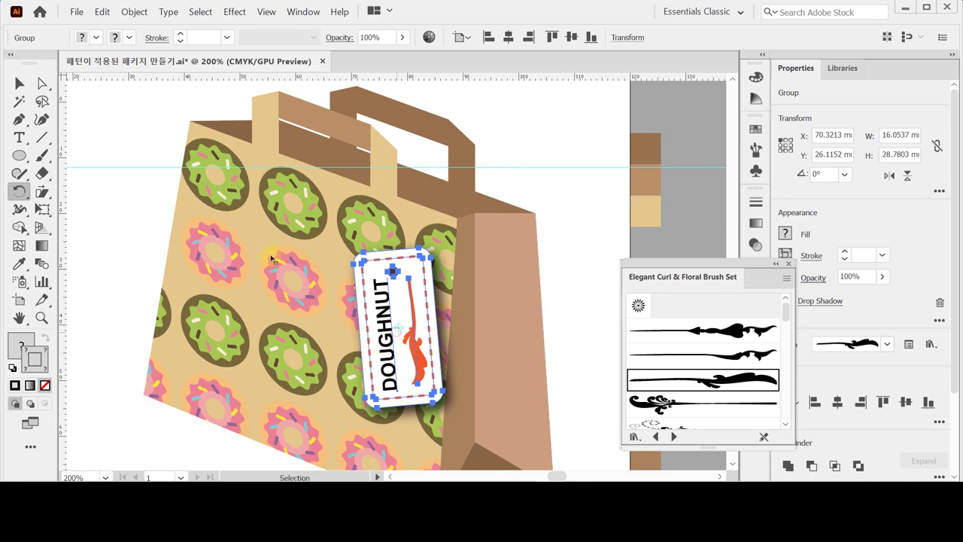
left_click_drag(397, 331, 275, 240)
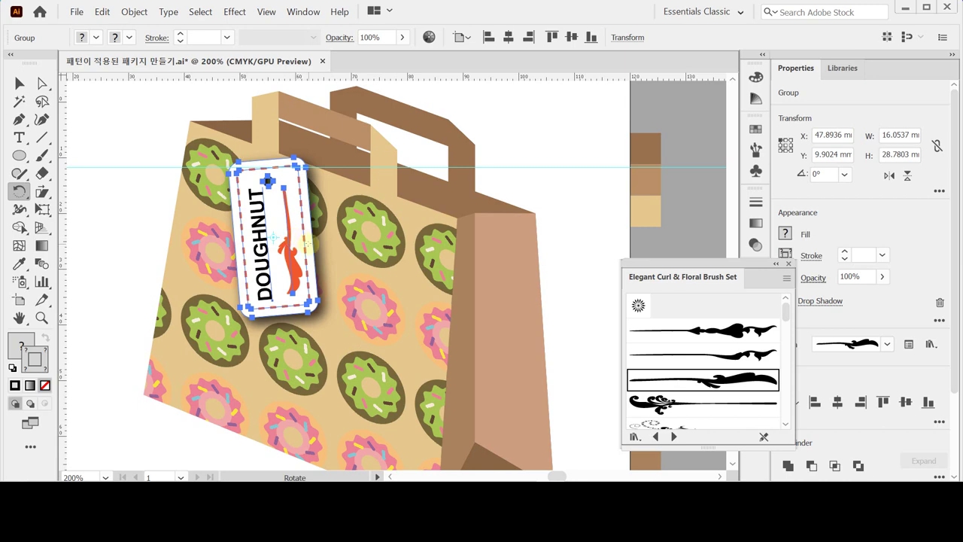
key("space")
left_click_drag(311, 205, 426, 337)
key("ctrl+equal")
left_click(161, 208)
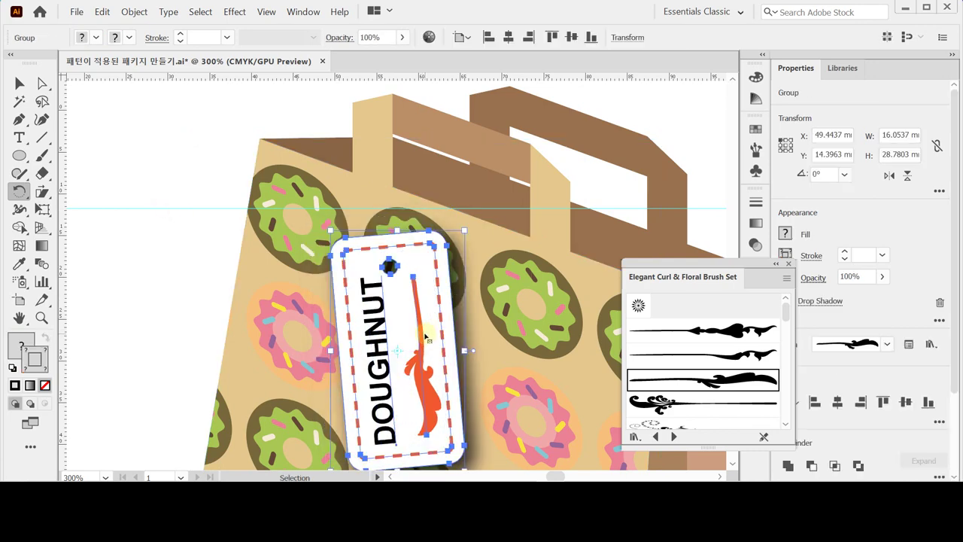
left_click_drag(425, 337, 433, 342)
key("r")
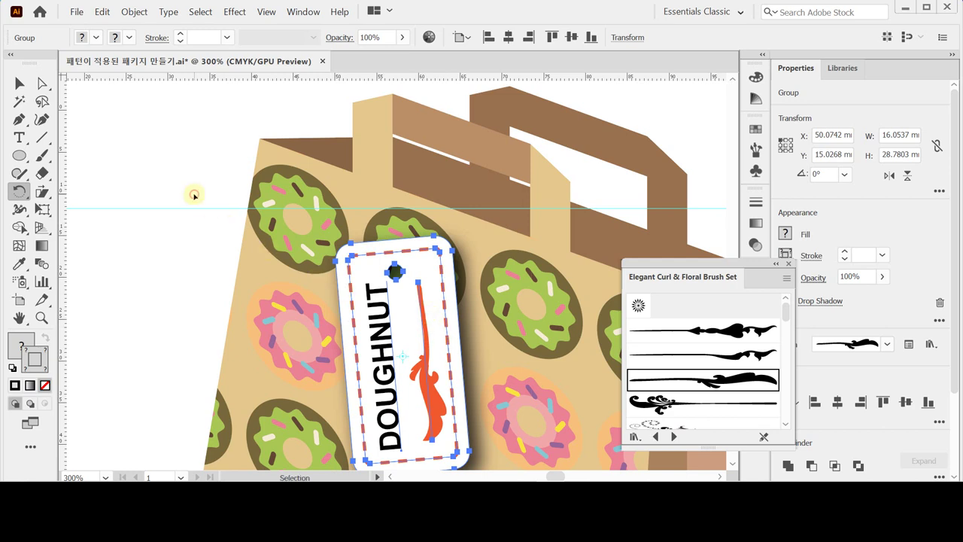
left_click(225, 201, "ctrl")
Prepare the Pen tool with no fill and a 1 pt black stroke.
key("ctrl+minus")
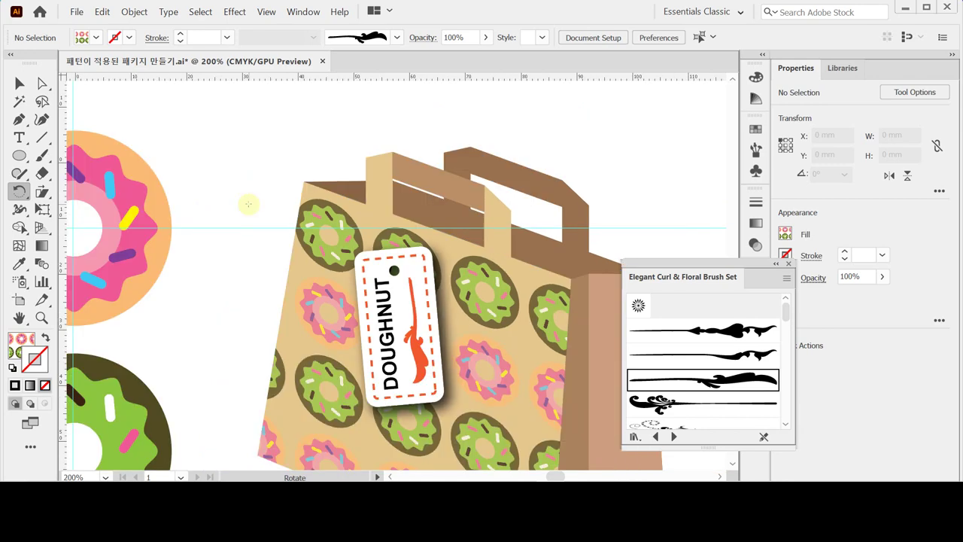
left_click_drag(258, 143, 211, 143)
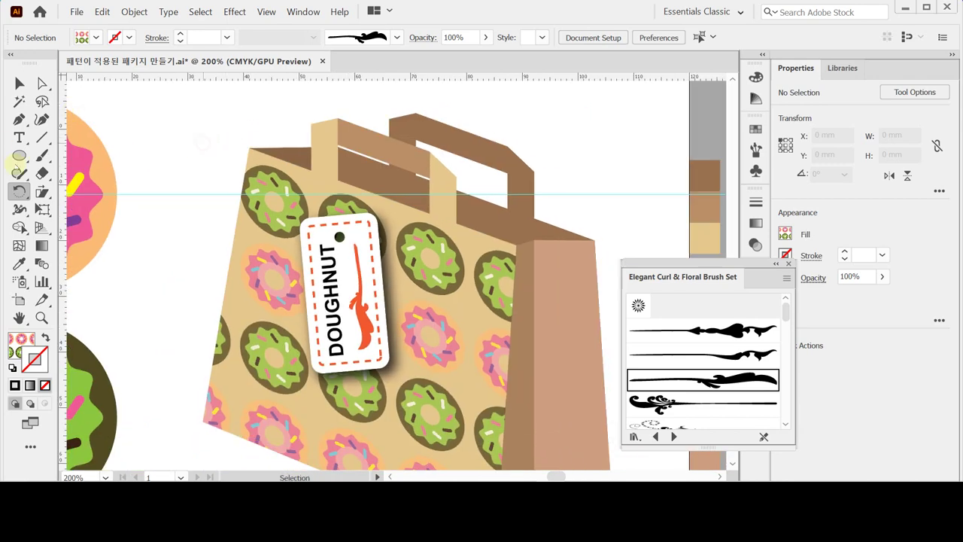
left_click(19, 120)
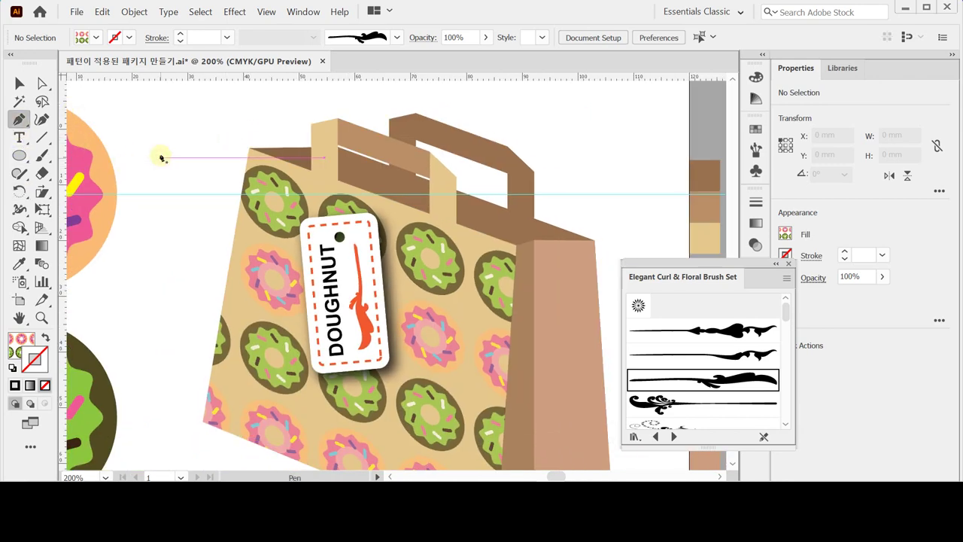
key("ctrl")
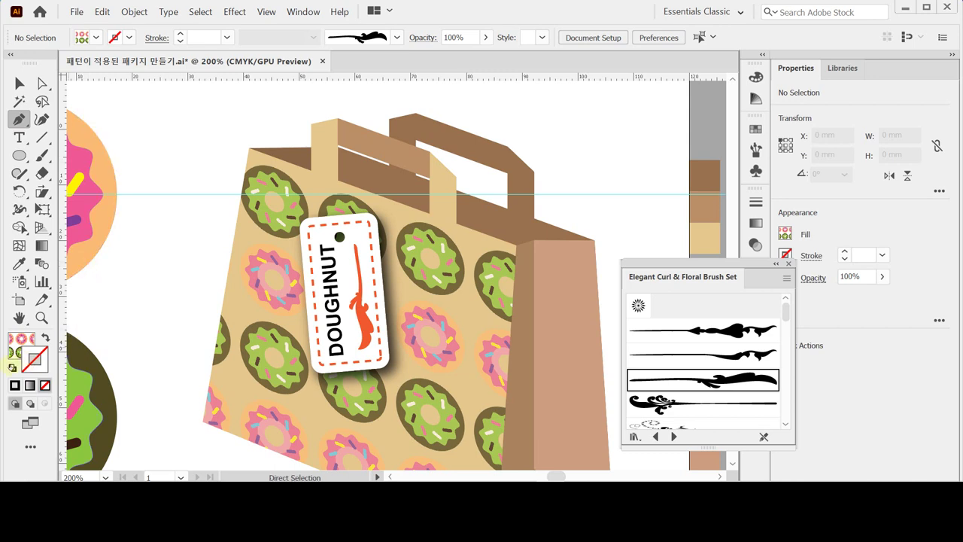
key("d")
key("F6")
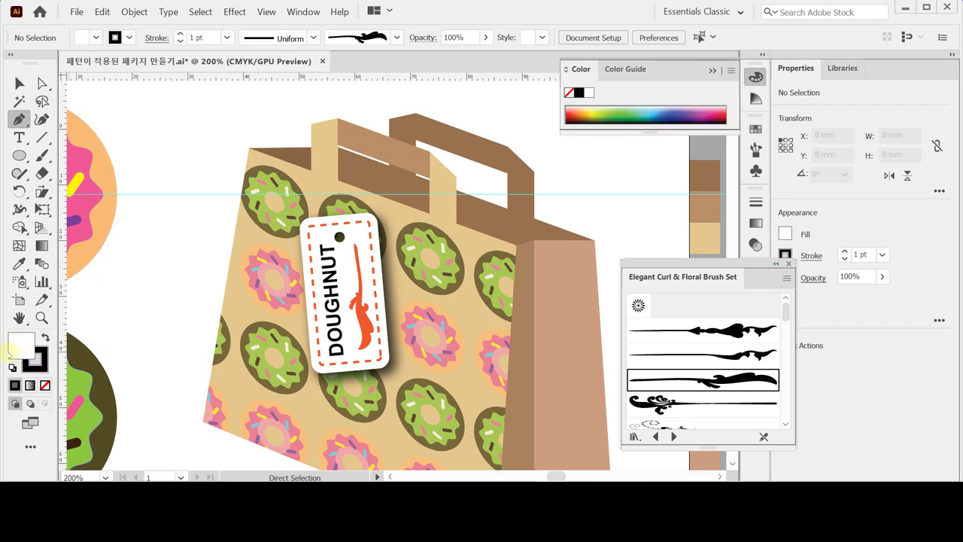
left_click(44, 385)
key("x")
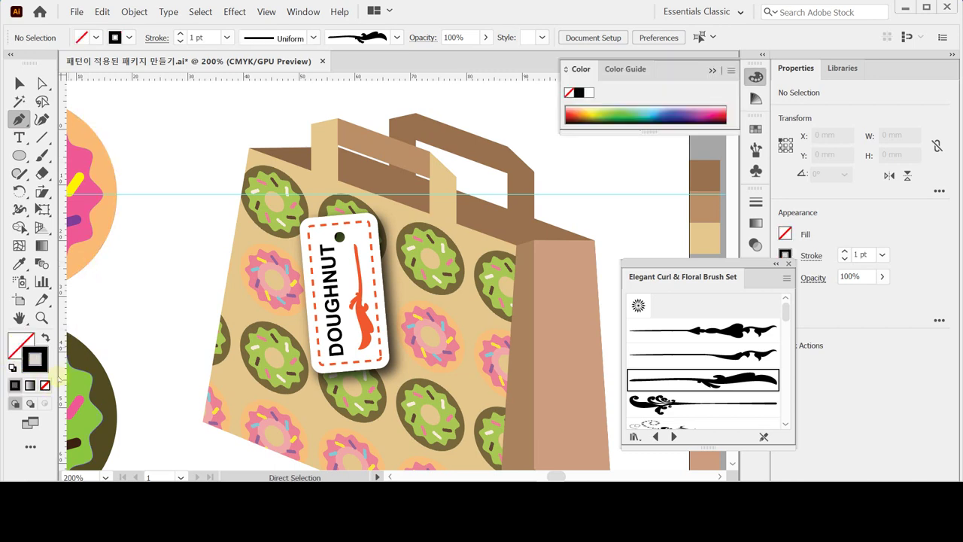
left_click(162, 346)
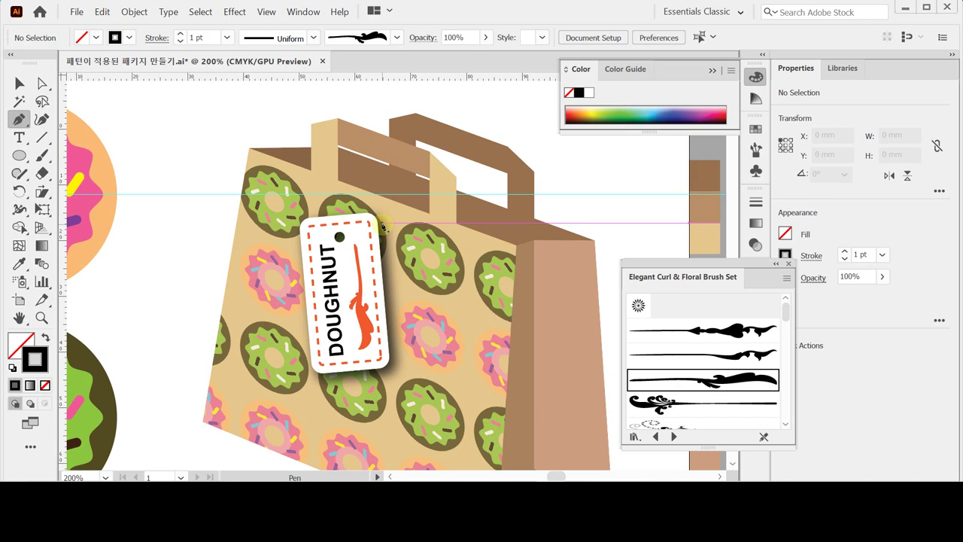
Load the Artistic_ChalkCharcoalPencil brush library and choose the Charcoal - Pencil brush.
left_click_drag(659, 265, 606, 164)
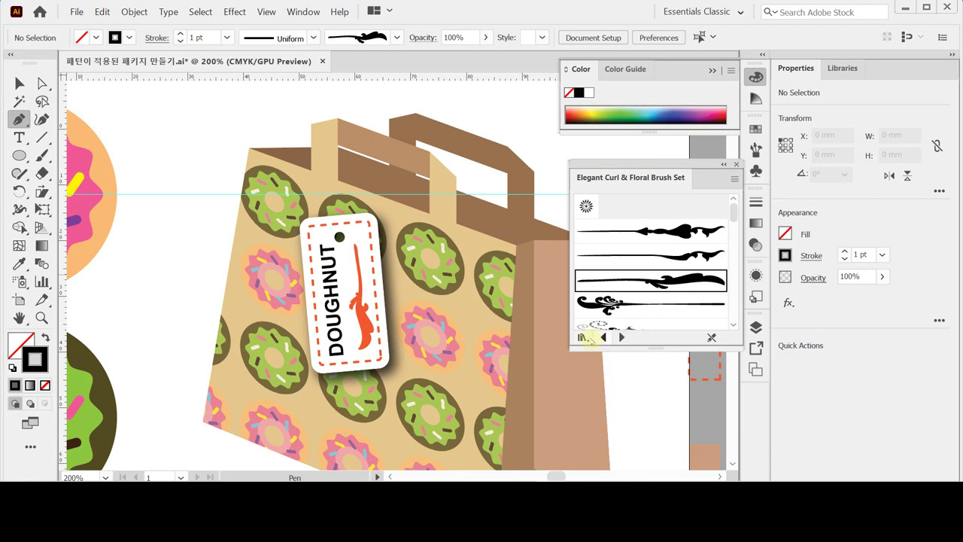
left_click(582, 337)
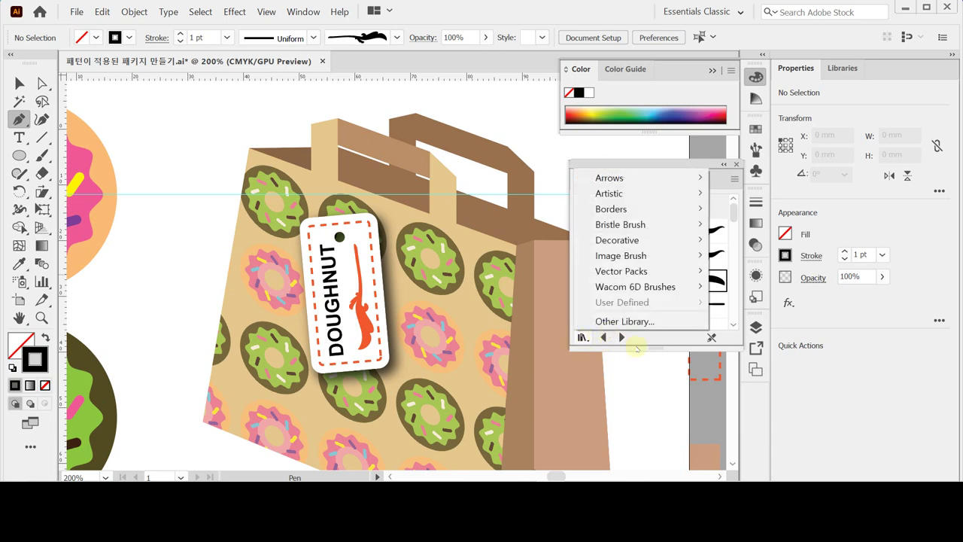
mouse_move(631, 197)
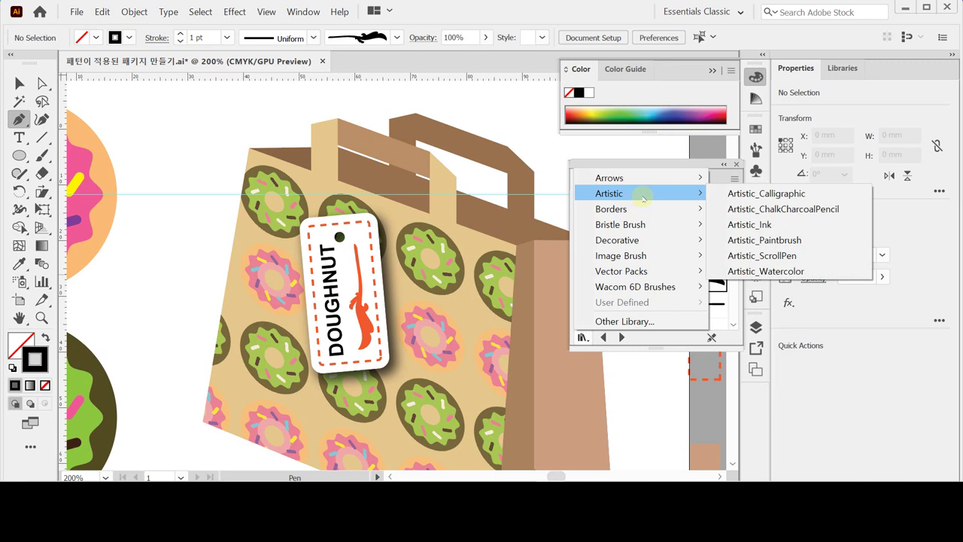
left_click(796, 209)
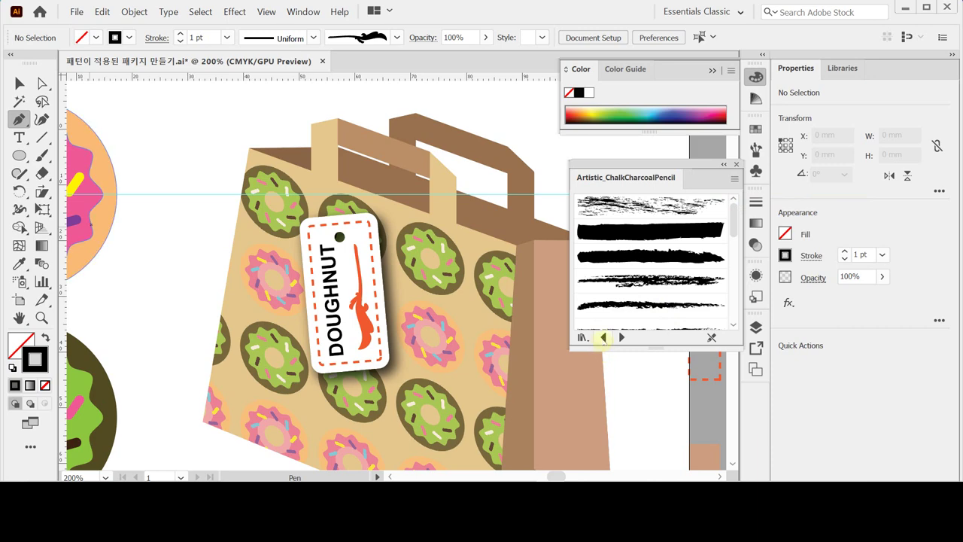
left_click(603, 337)
left_click(621, 337)
left_click_drag(660, 346, 658, 405)
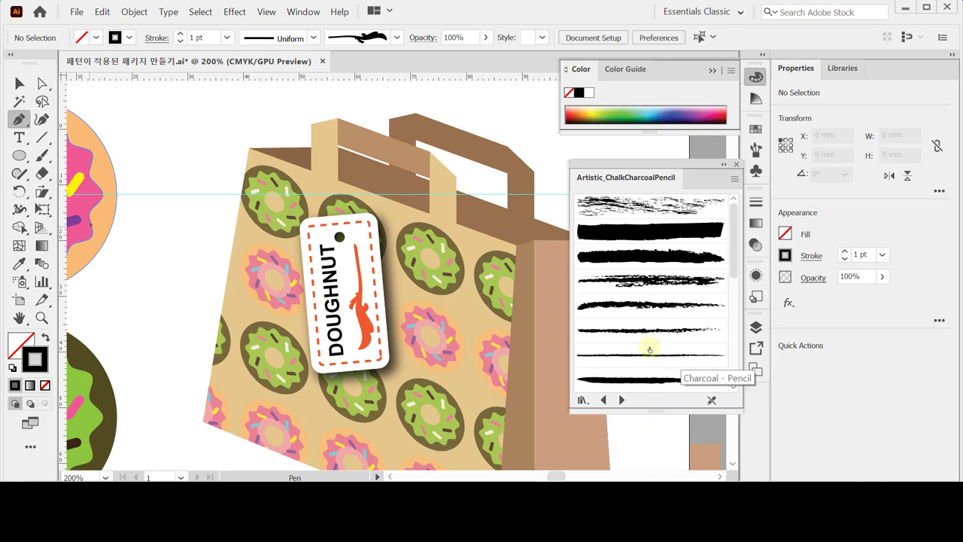
left_click(596, 354)
left_click(596, 354)
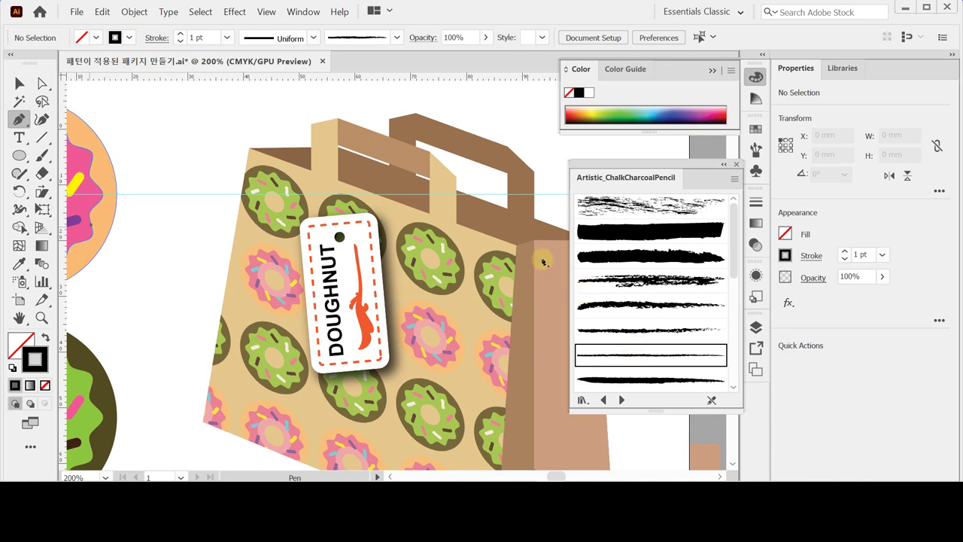
Draw a straight string from the label's punched hole to the bag's top edge beside the front handle, using the Charcoal - Pencil brush.
left_click(339, 238)
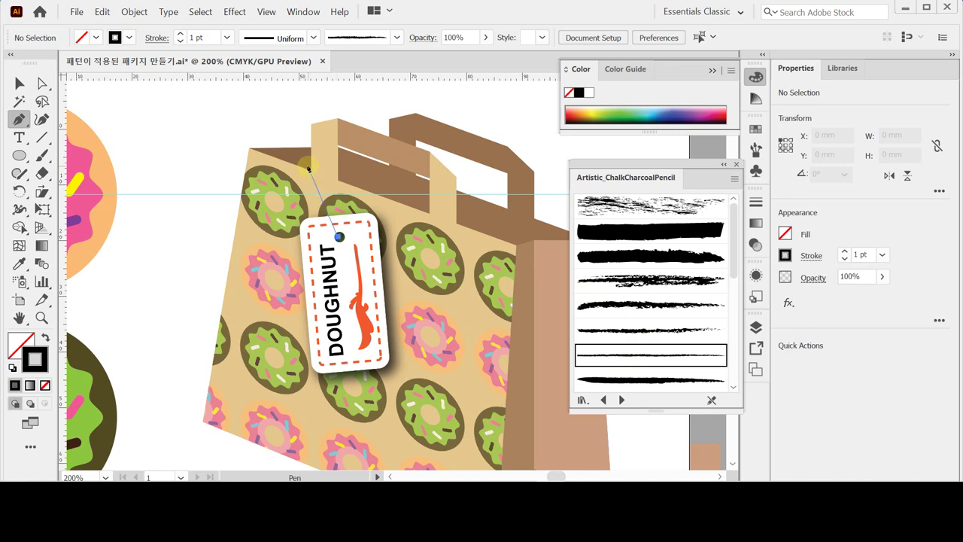
left_click(306, 166)
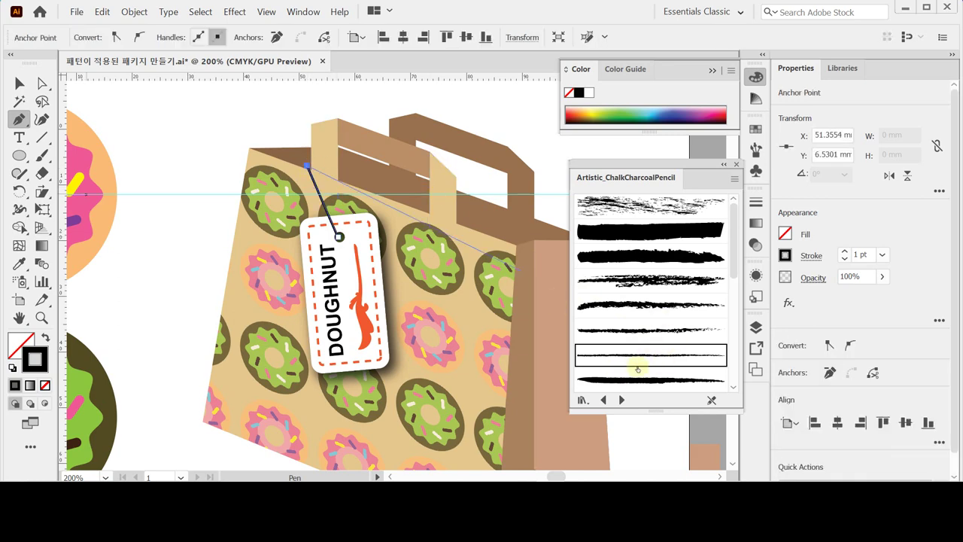
left_click(623, 357)
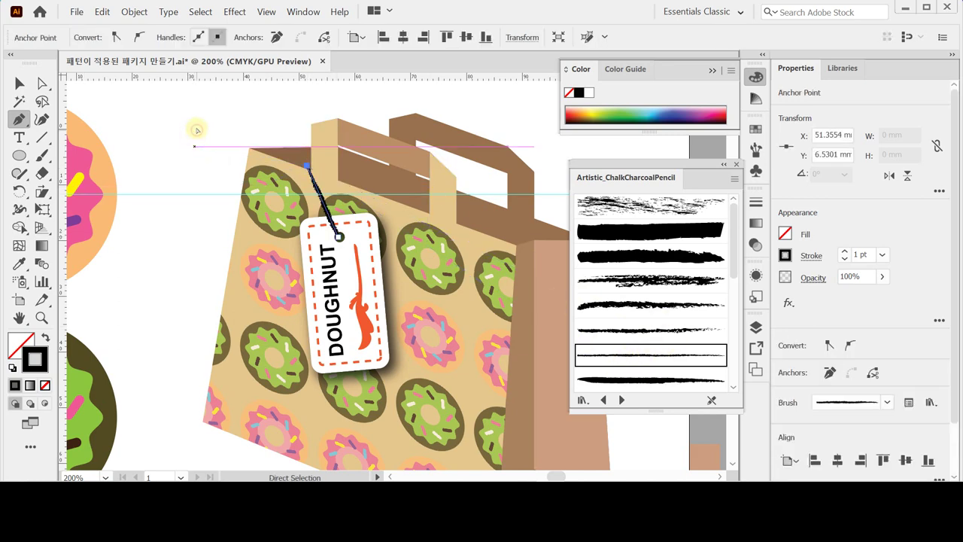
Draw a second straight string from the label's punched hole up to the front handle's base, using the Charcoal - Pencil brush.
left_click(269, 122, "ctrl")
left_click(340, 236)
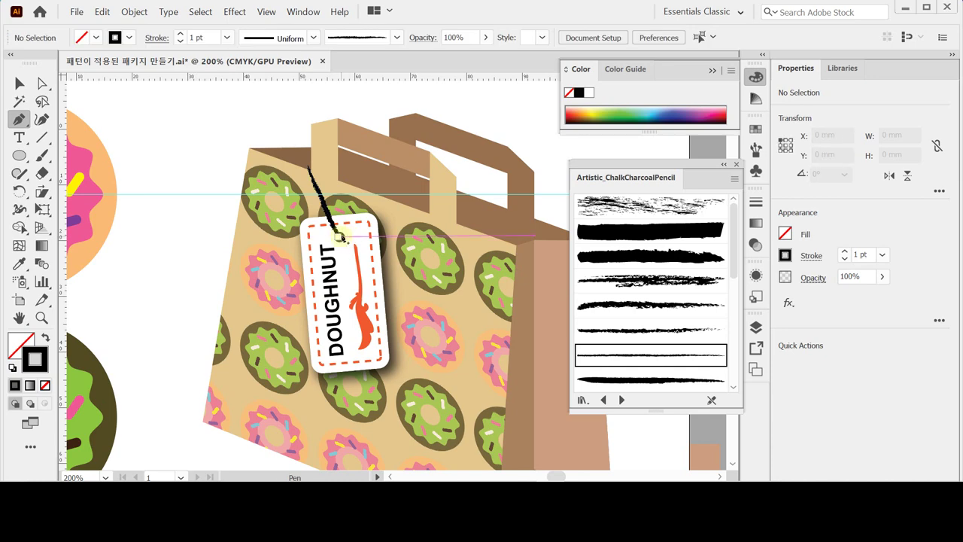
left_click(340, 176)
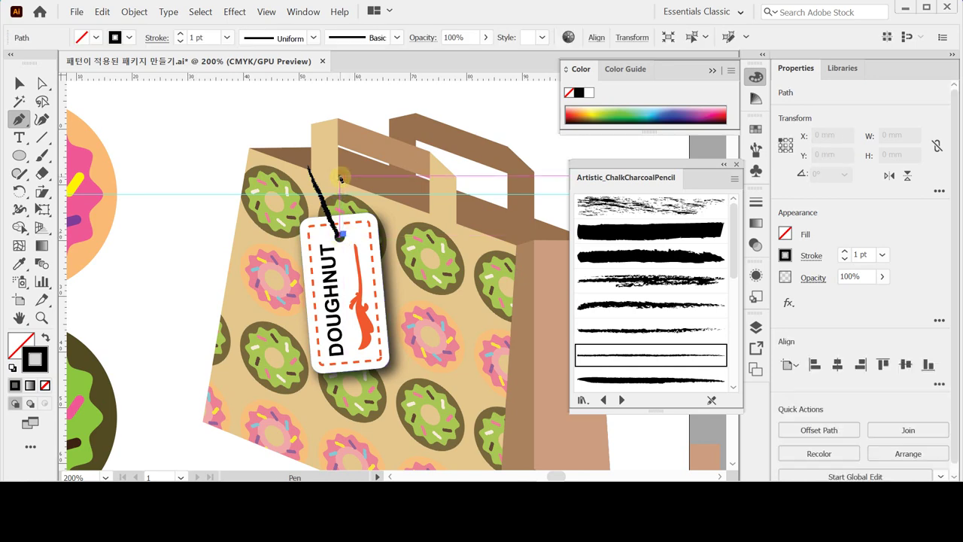
left_click(245, 122, "ctrl")
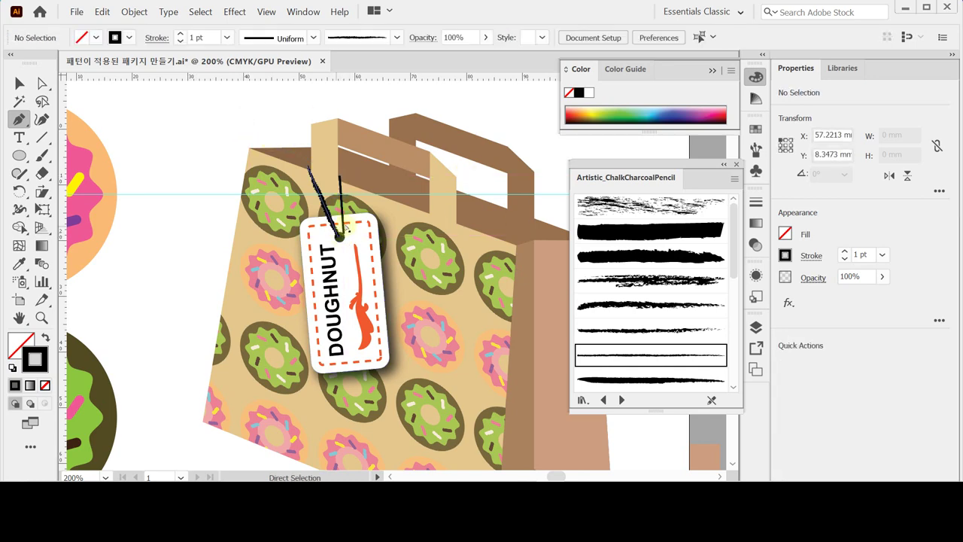
left_click(645, 358)
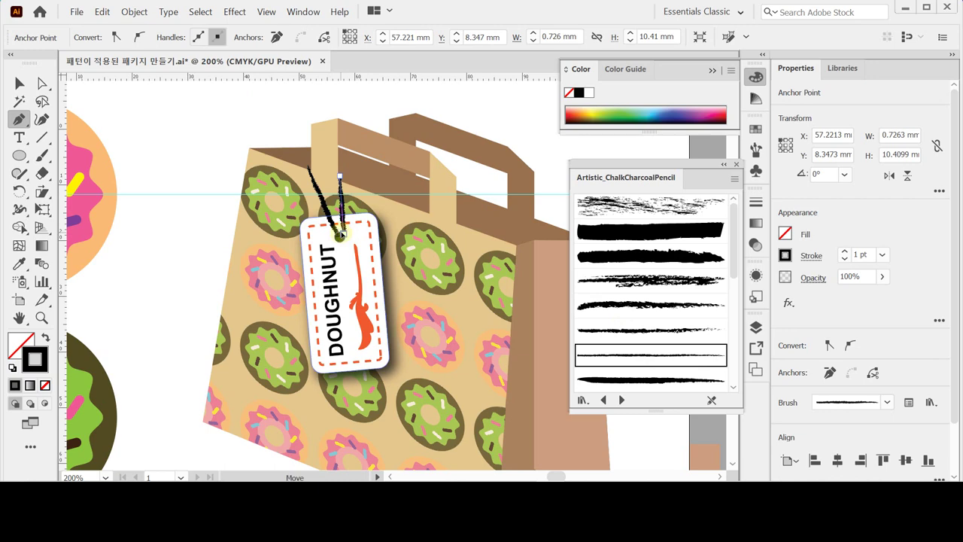
Nudge the second string's lower anchor onto the label's hole and shift the first string's upper end slightly up and left.
left_click(341, 235, "ctrl")
left_click_drag(342, 235, 340, 234)
left_click(233, 141, "ctrl")
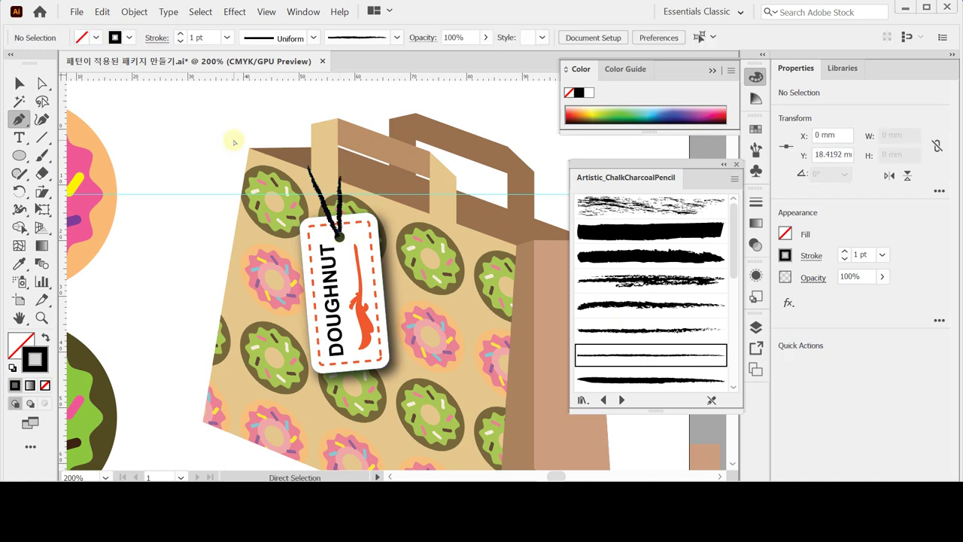
left_click(304, 164, "ctrl")
left_click(305, 163, "ctrl")
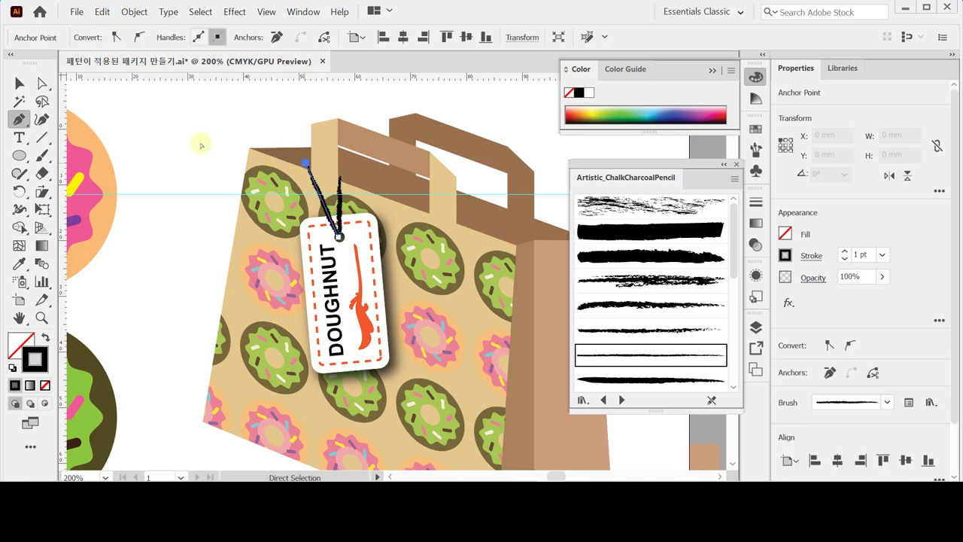
left_click(225, 141, "ctrl")
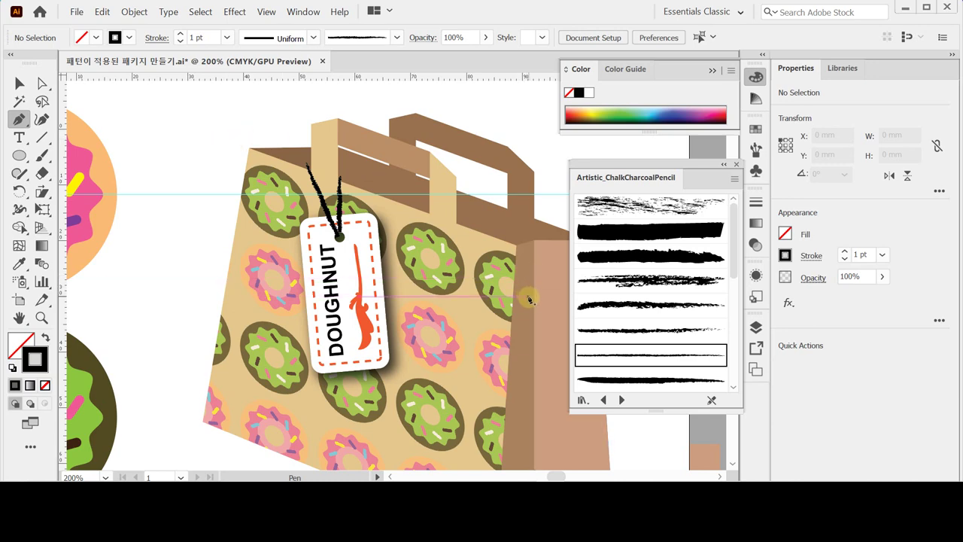
Close the Artistic_ChalkCharcoalPencil brush library and switch to the Selection tool.
key("ctrl")
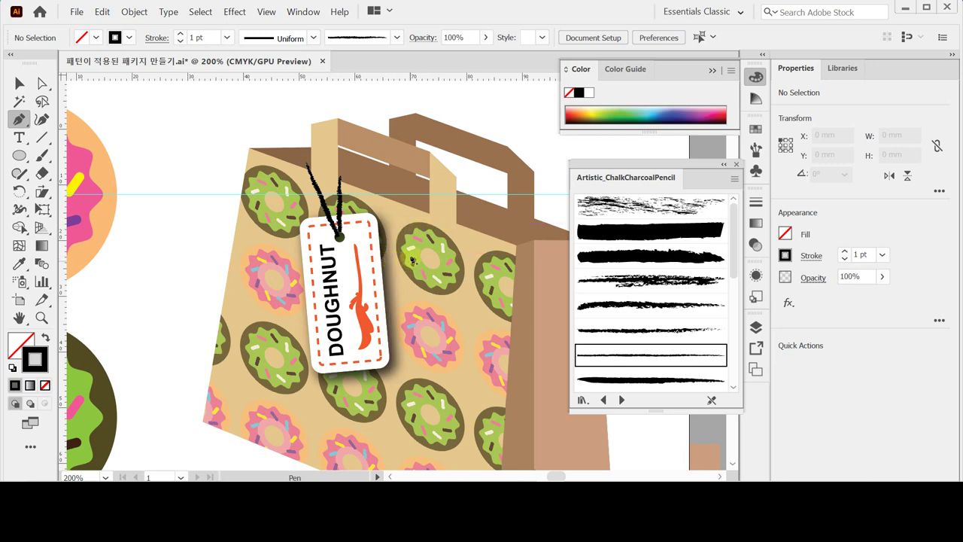
left_click(735, 164)
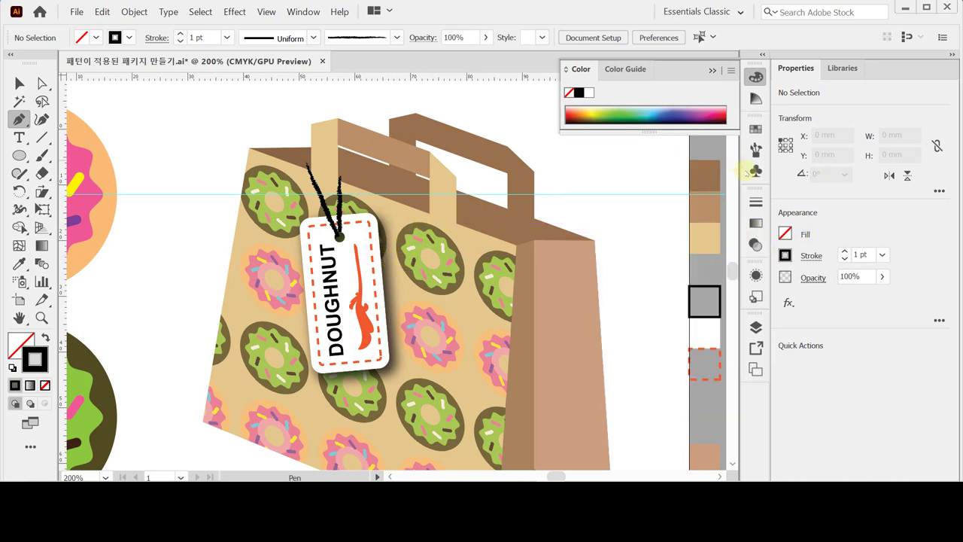
key("ctrl+minus")
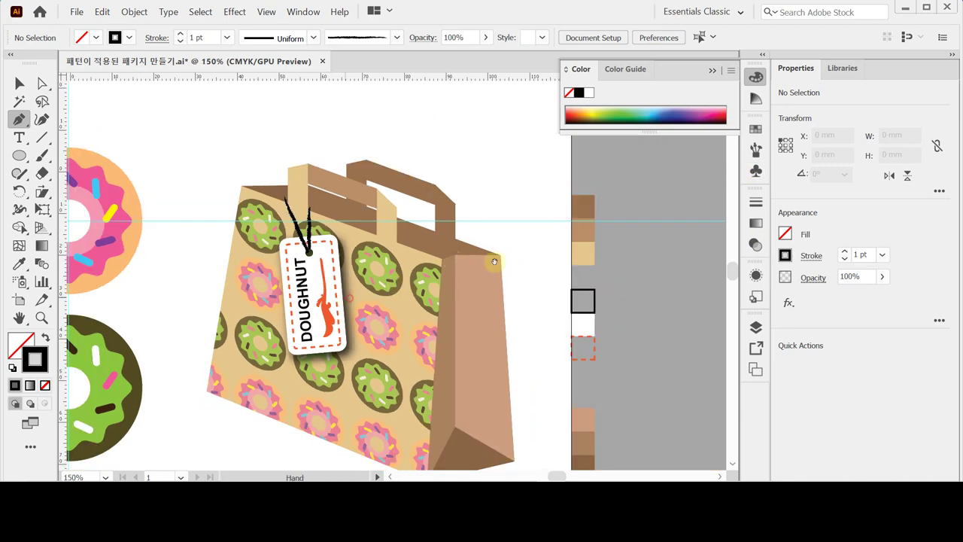
scroll(559, 257, "left", 5)
scroll(527, 260, "right", 2)
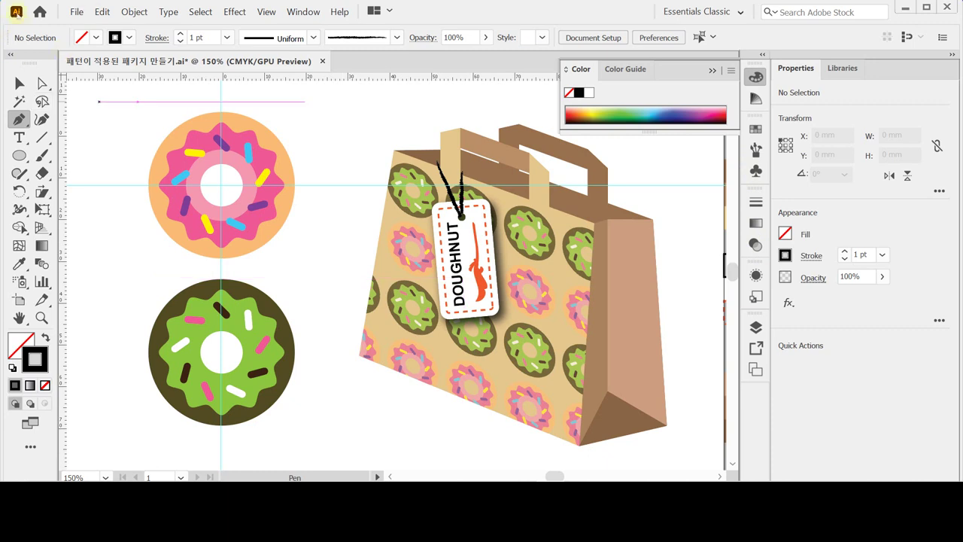
left_click(21, 117)
left_click(19, 82)
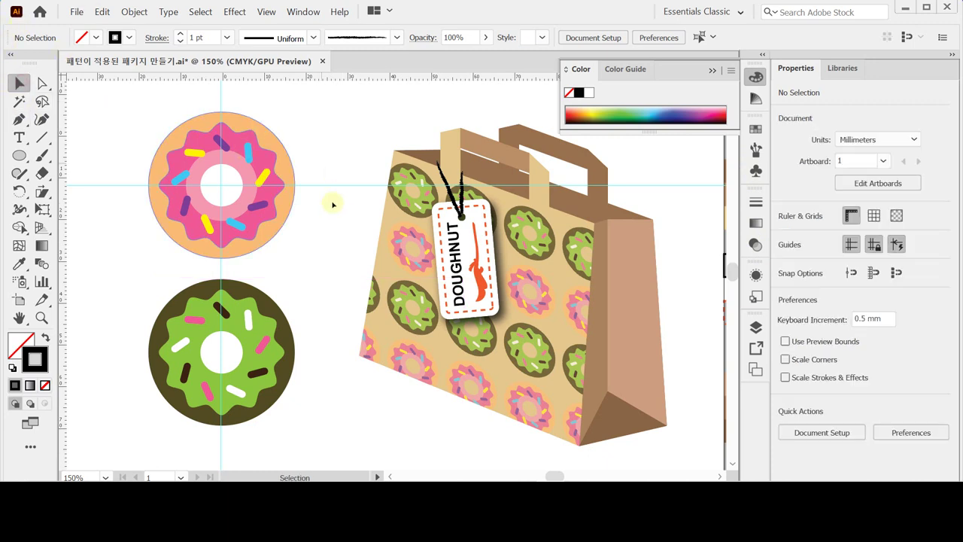
Open the Move settings for the donut-patterned front panel, with Transform Objects off and Transform Patterns on.
left_click(388, 282)
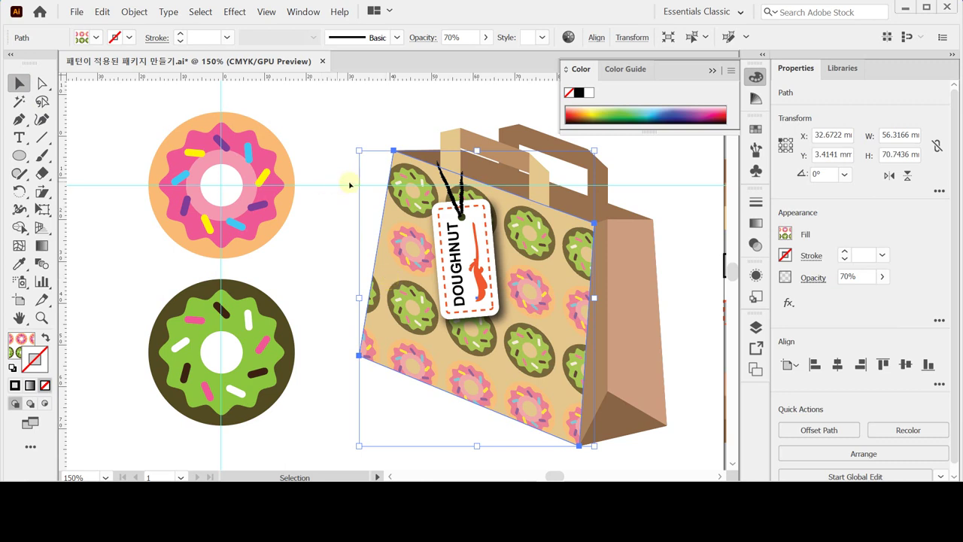
double_click(18, 83)
left_click_drag(516, 109, 666, 141)
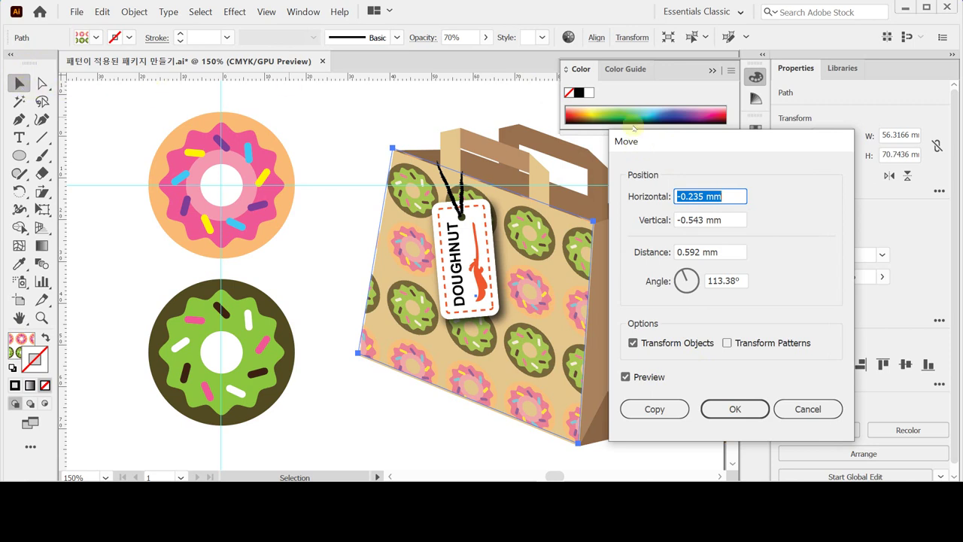
left_click_drag(630, 142, 639, 145)
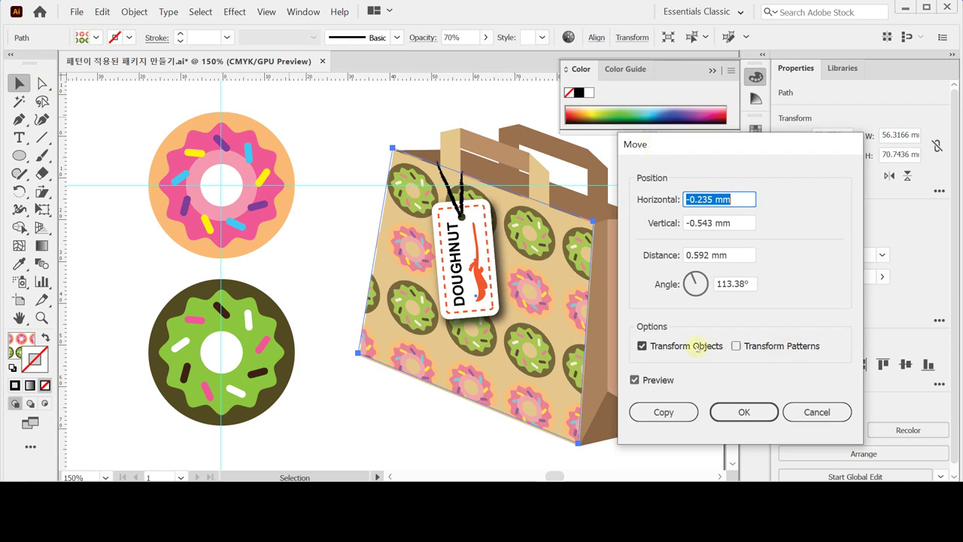
left_click(737, 346)
left_click(737, 346)
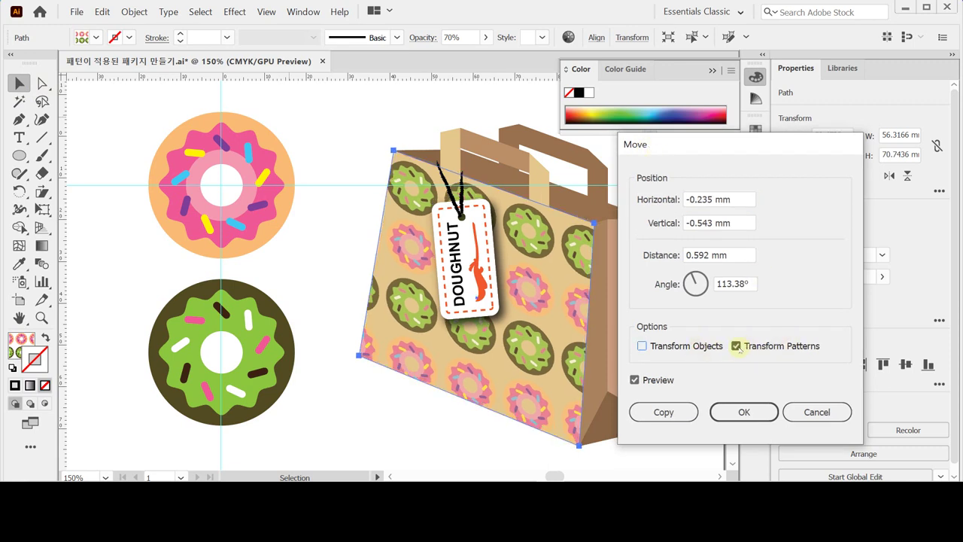
Try shifting the front panel's donut pattern by 2 mm horizontally and 1 mm vertically.
left_click(651, 200)
left_click(656, 225)
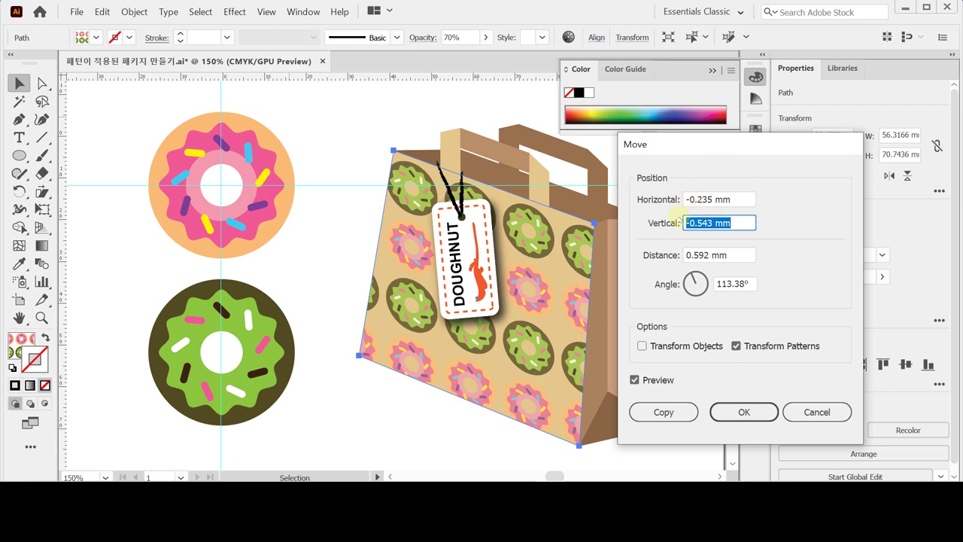
type("1")
left_click(686, 255)
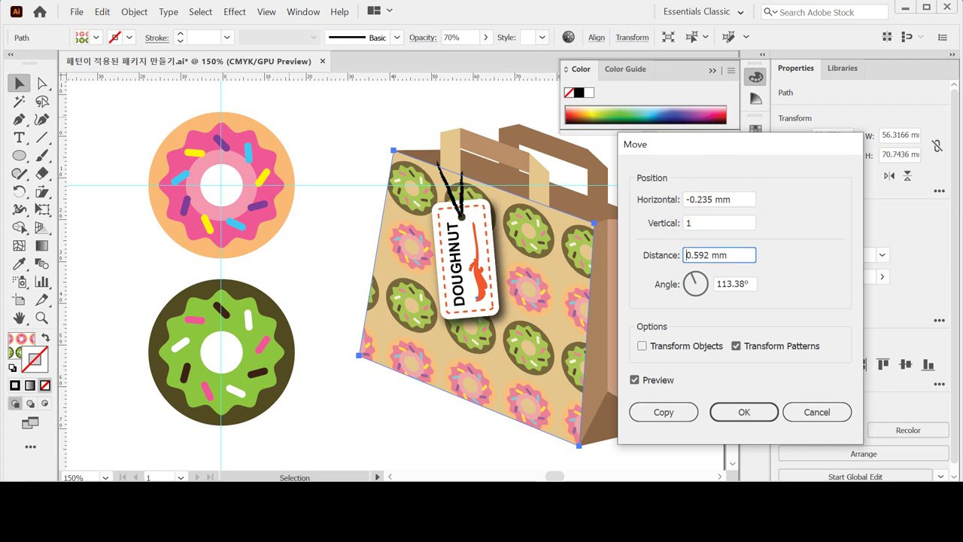
left_click(668, 200)
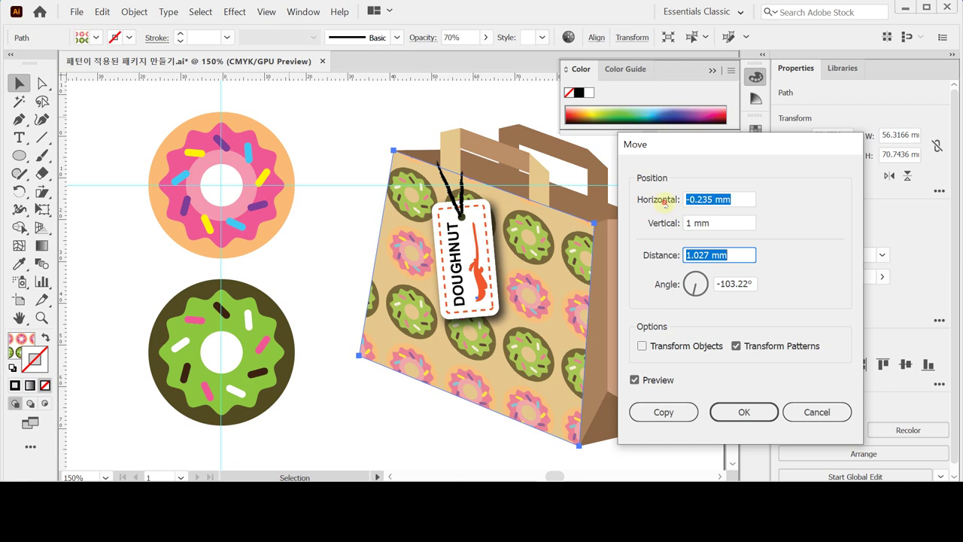
type("2")
key("Tab")
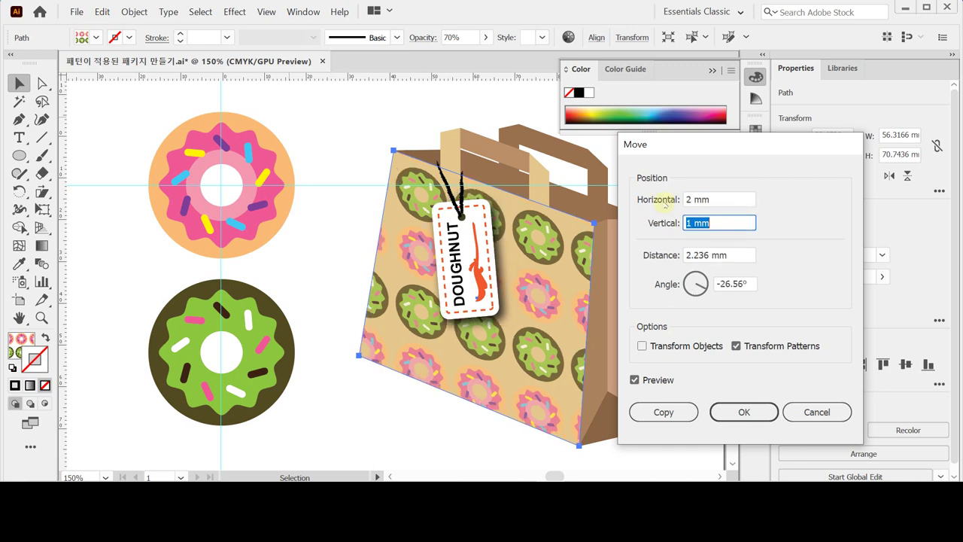
Try a 1 mm horizontal shift of the donut pattern with vertical shifts of 2 mm and 1 mm.
left_click(668, 200)
type("1")
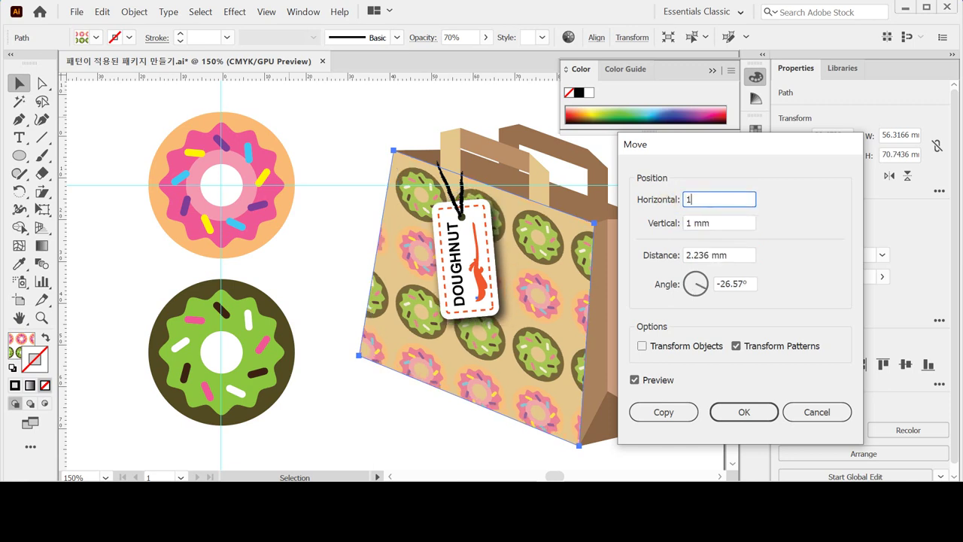
key("Tab")
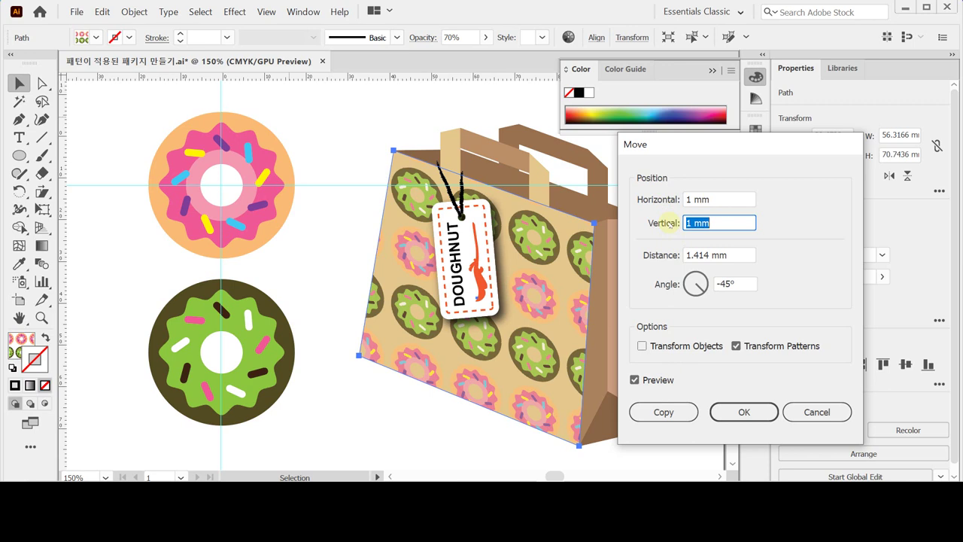
type("2")
key("Tab")
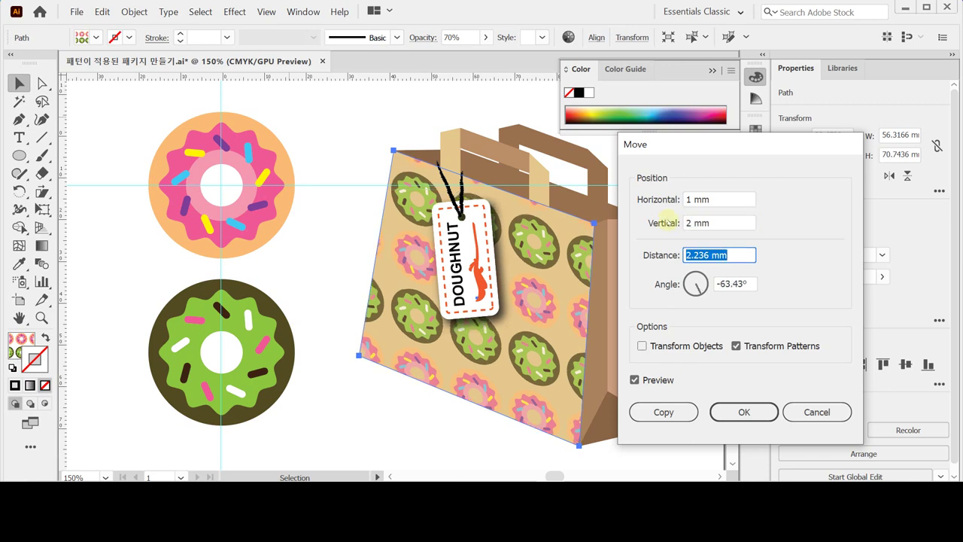
key("shift+Tab")
type("1")
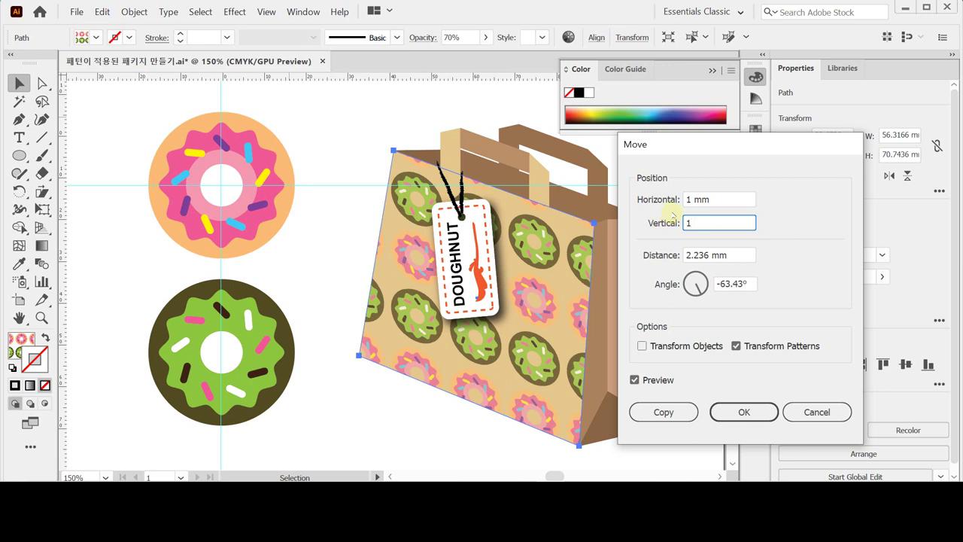
key("Return")
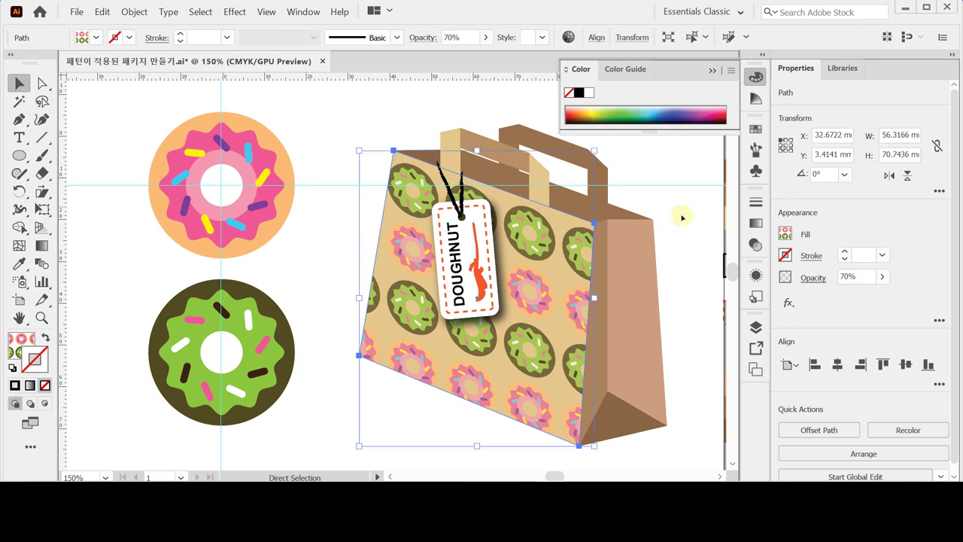
Deselect the front panel and save the document.
left_click(681, 218)
key("ctrl+s")
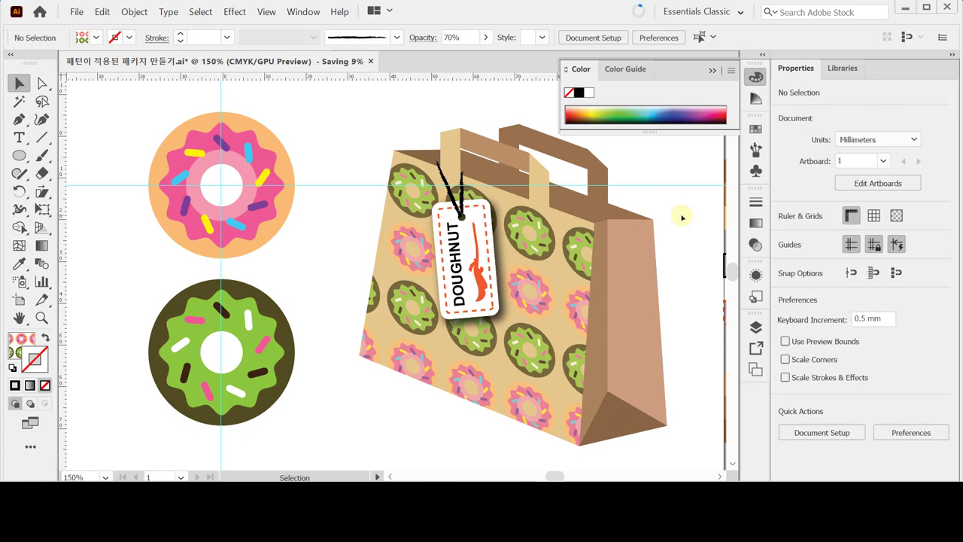